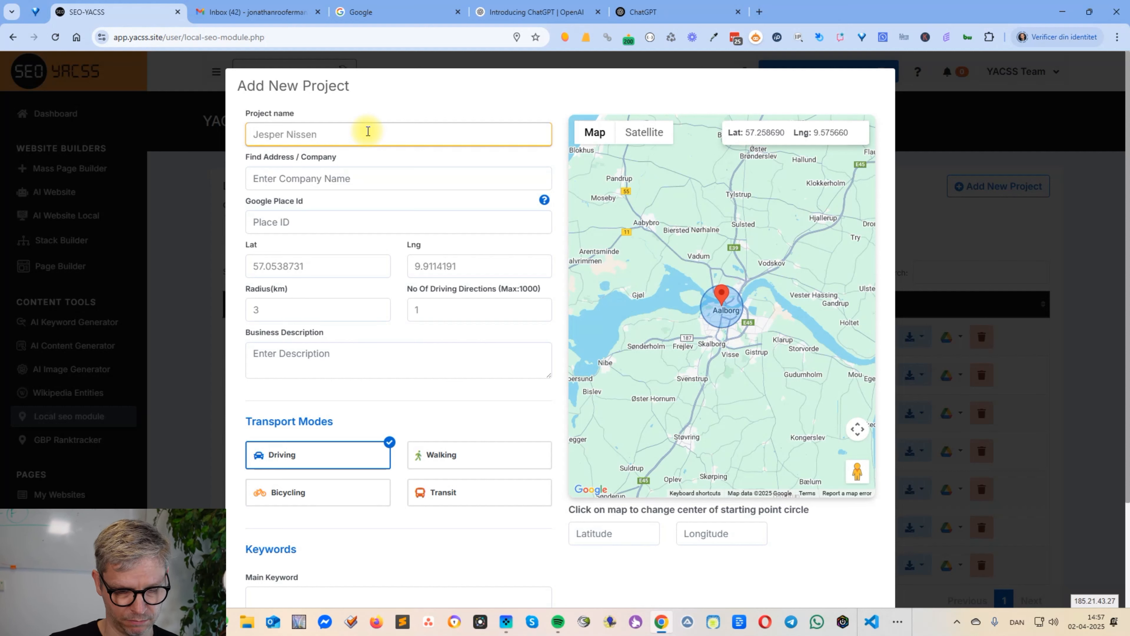
# Name the project after the owner's SEO agency and set its business address from the Find Address suggestions.
pyautogui.write('per Nissen SEO agency')
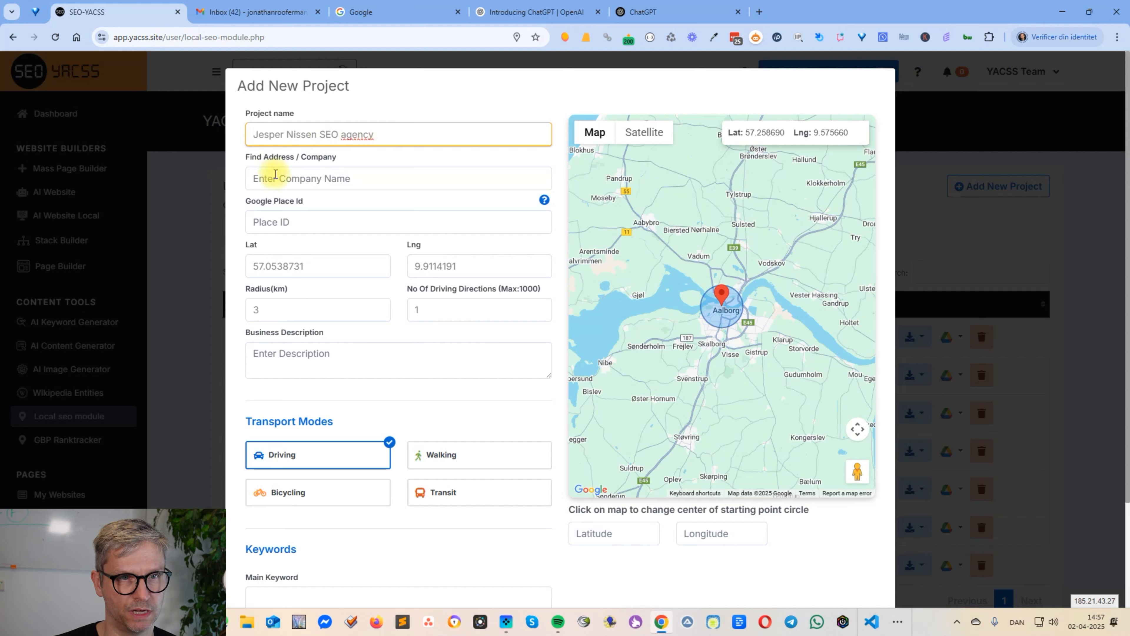
pyautogui.click(318, 176)
pyautogui.write('jeszx')
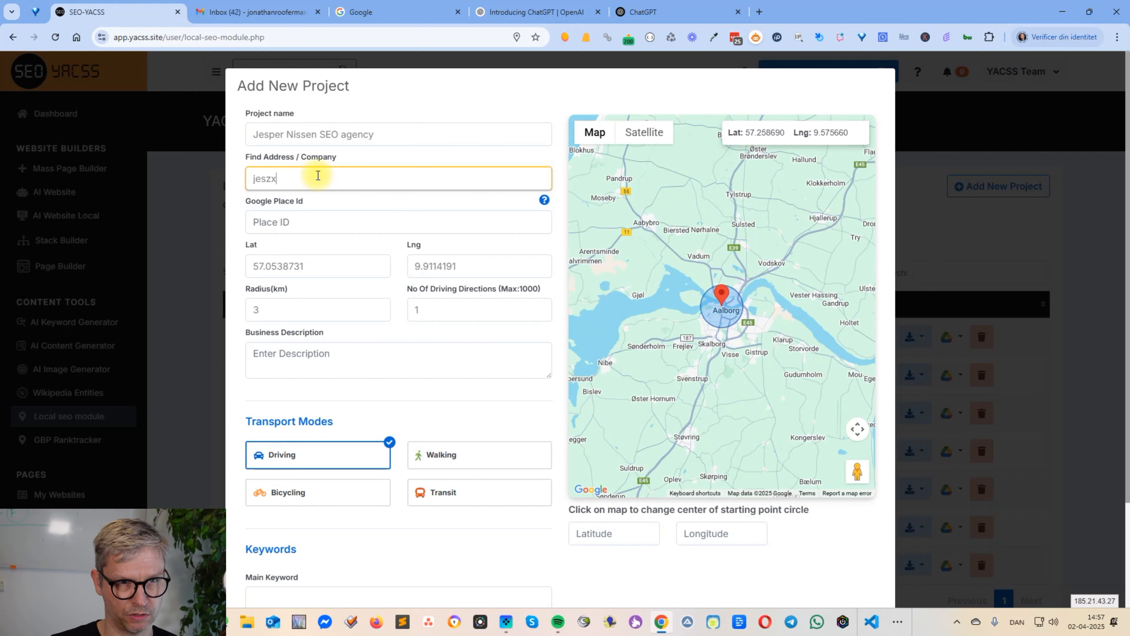
pyautogui.write('er ')
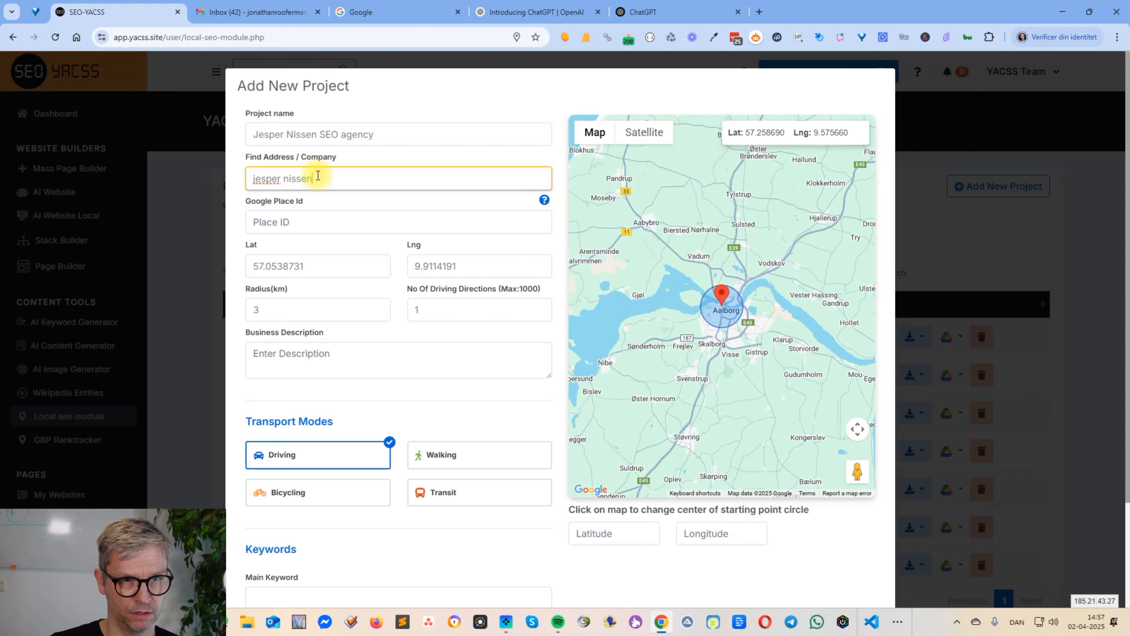
pyautogui.write('nissen')
pyautogui.click(340, 199)
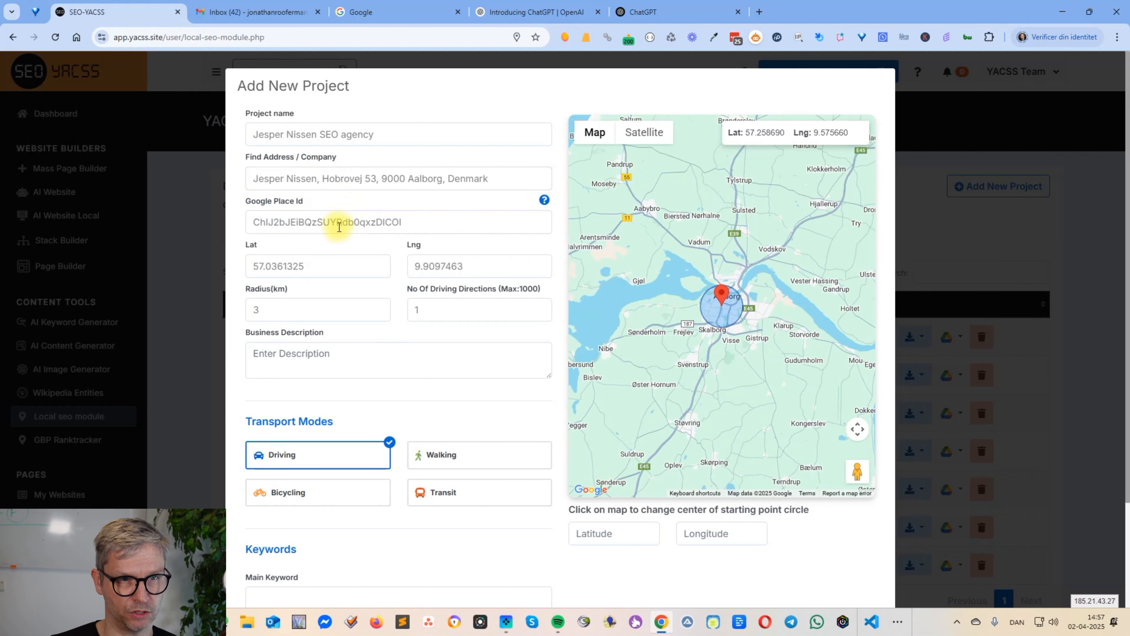
# Enter 'seo agency' as the project's main keyword.
pyautogui.scroll(-3, 321, 356)
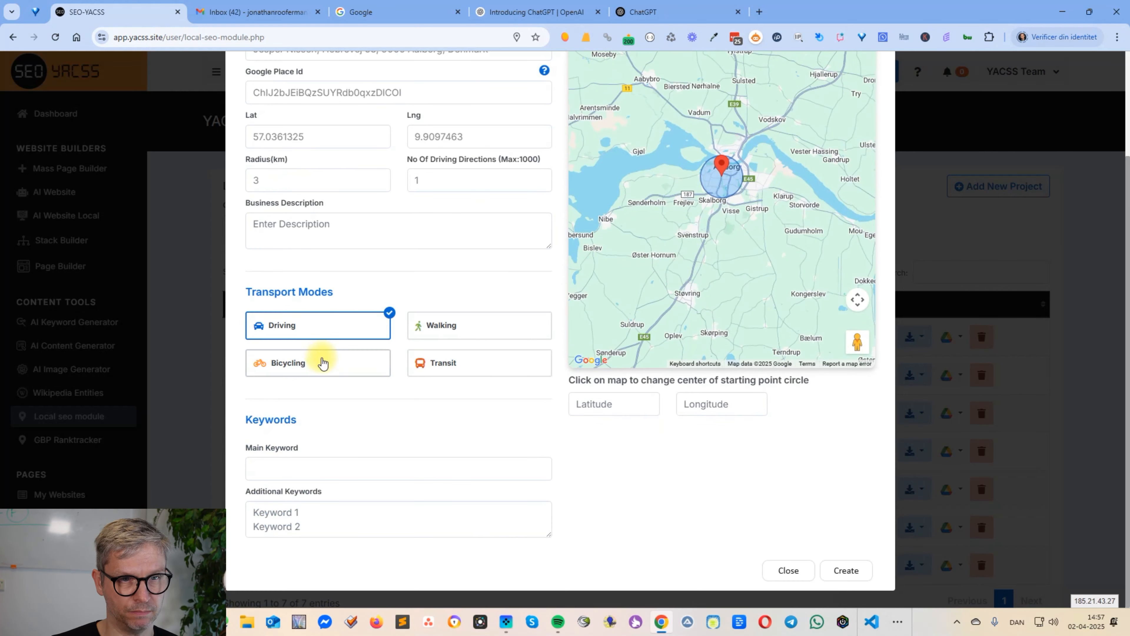
pyautogui.click(269, 448)
pyautogui.write('seo agency')
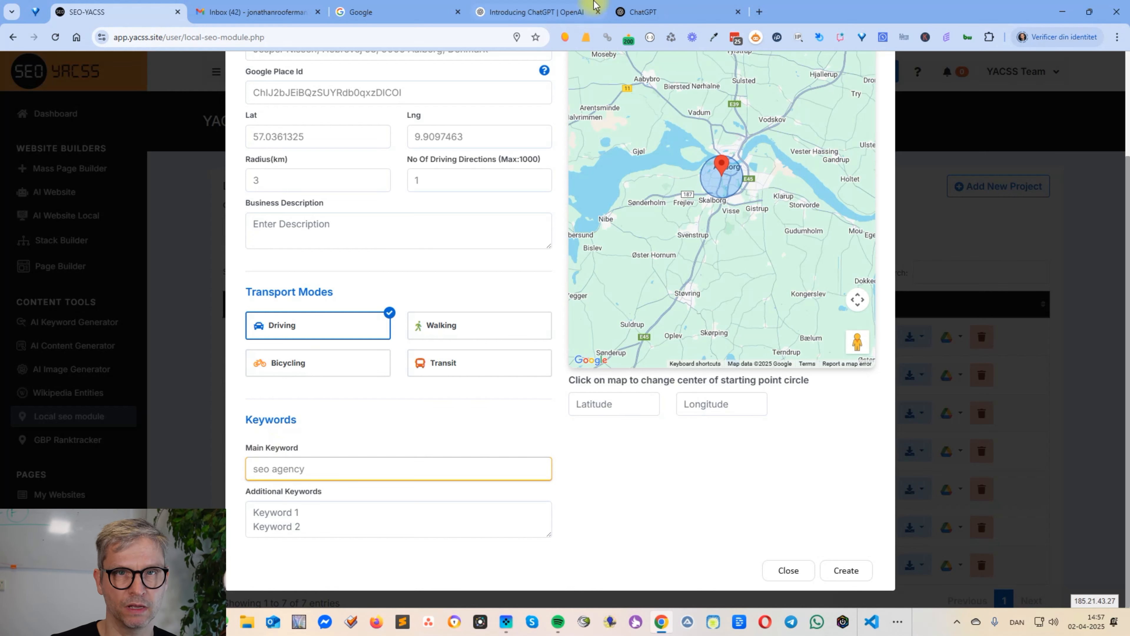
# Ask ChatGPT for an unnumbered list of 20 SEO agency keywords for the city of Aalborg.
pyautogui.click(703, 12)
pyautogui.write('please give me ')
pyautogui.write('a list')
pyautogui.press('BackSpace')
pyautogui.press('BackSpace')
pyautogui.write('n unnumbere')
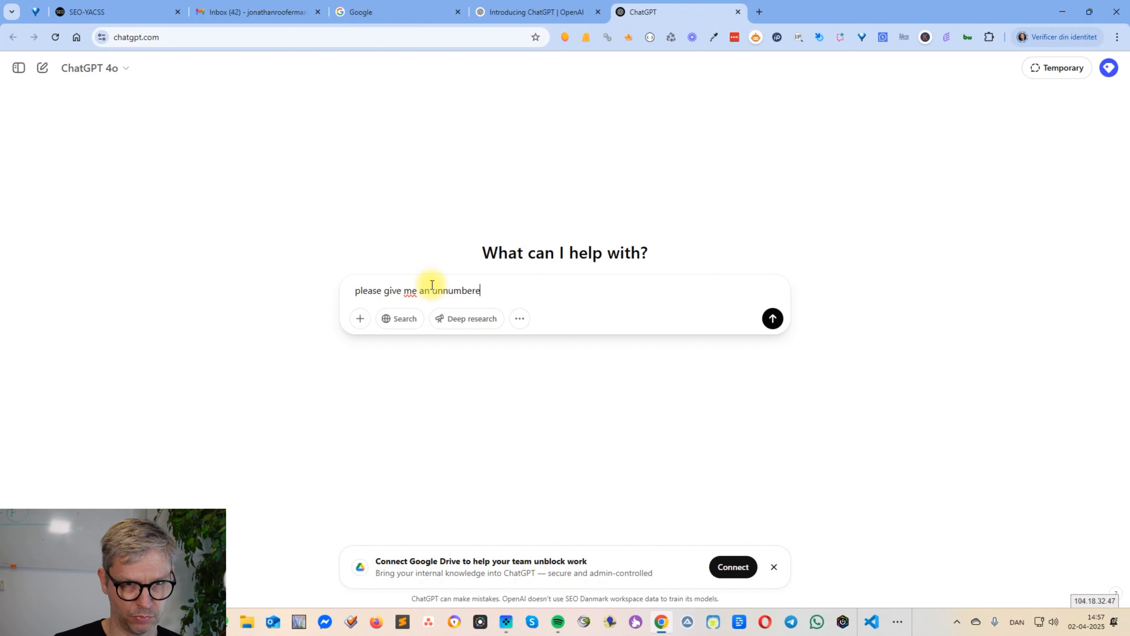
pyautogui.write('d list of 20 keywords lelated to seo agn')
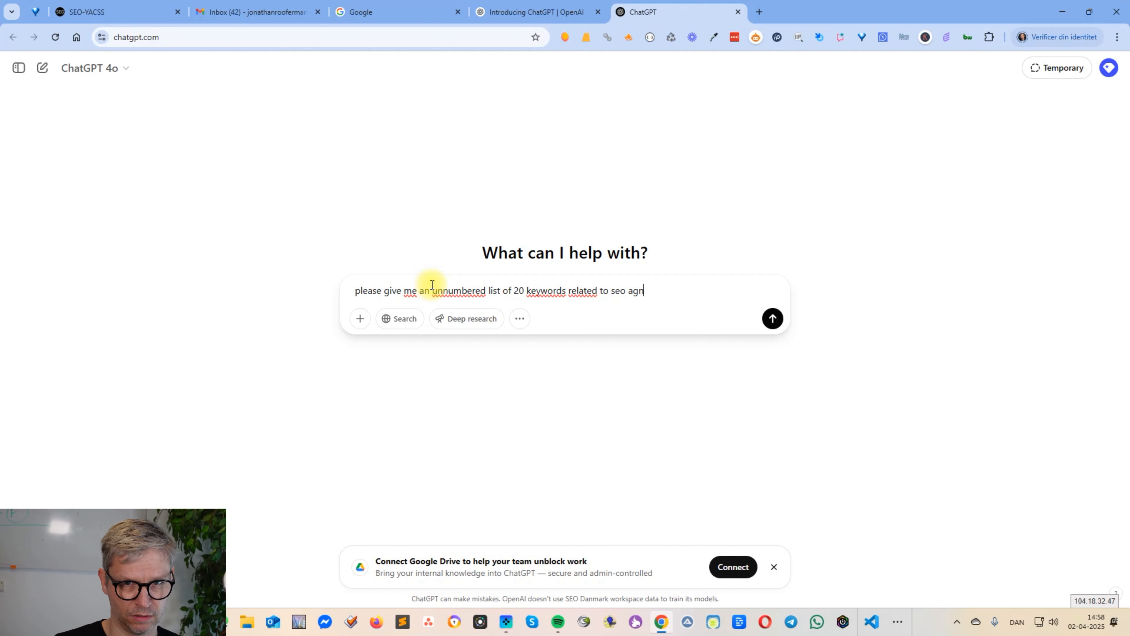
pyautogui.write('cy in the')
pyautogui.press('BackSpace')
pyautogui.write('city')
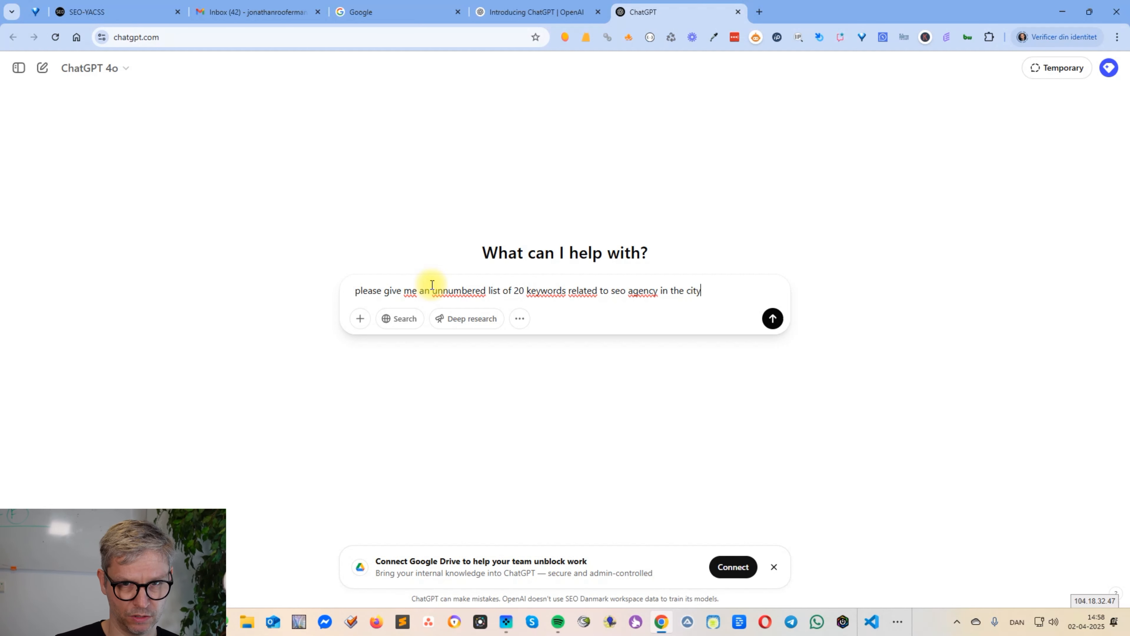
pyautogui.write(' of Aalborg')
pyautogui.press('Return')
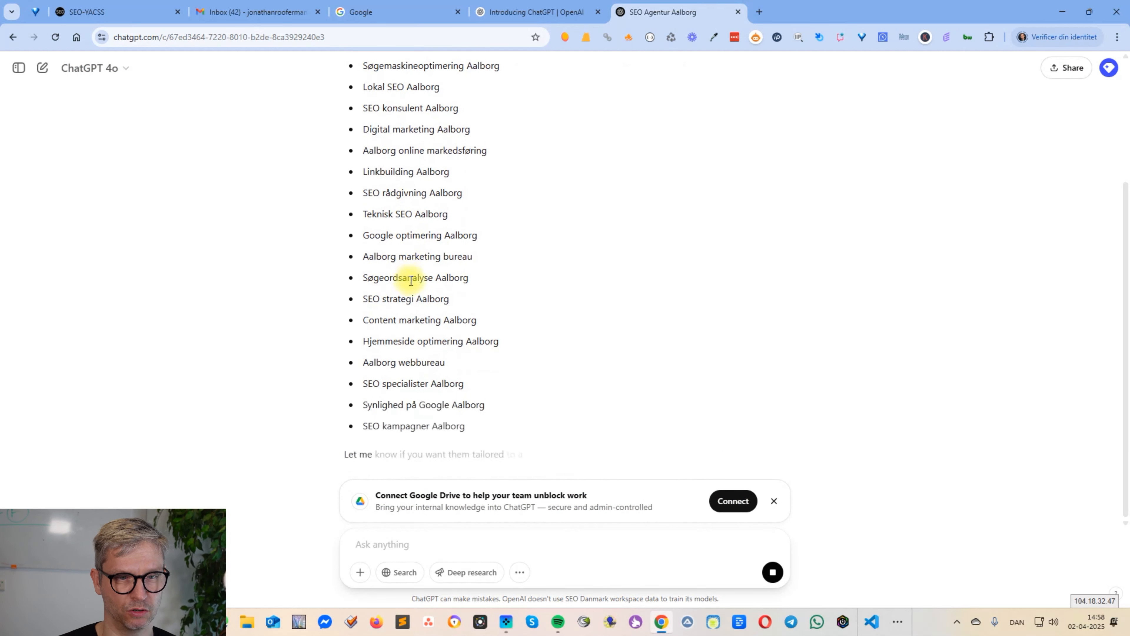
# Request the list without bullet points and copy the reply.
pyautogui.write('No bullit points')
pyautogui.press('Return')
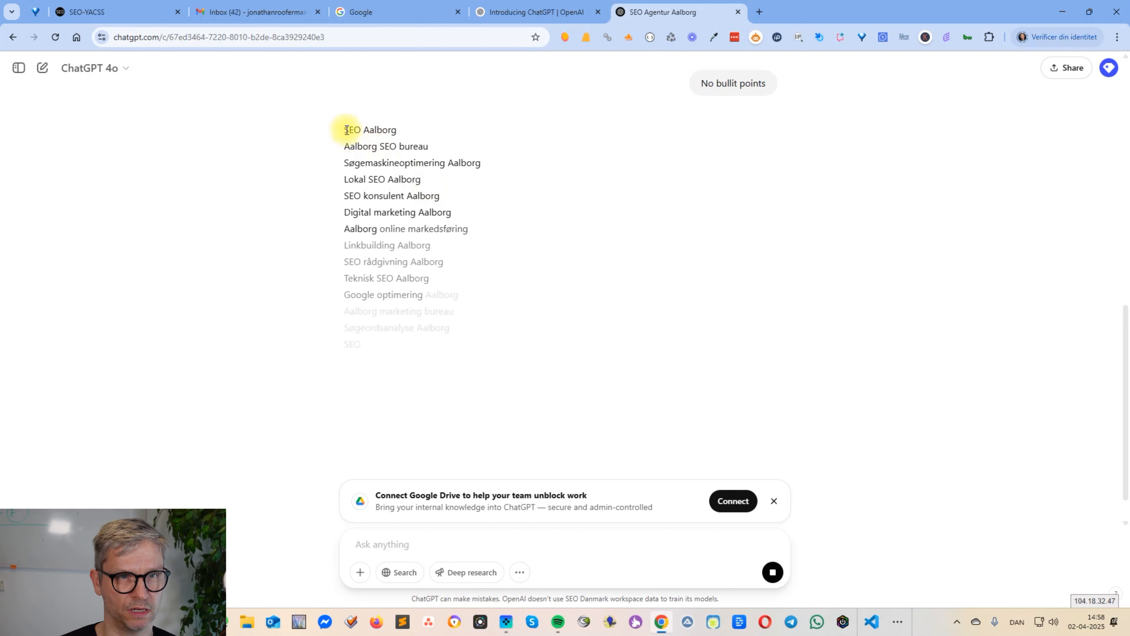
pyautogui.moveTo(346, 130); pyautogui.dragTo(472, 451)
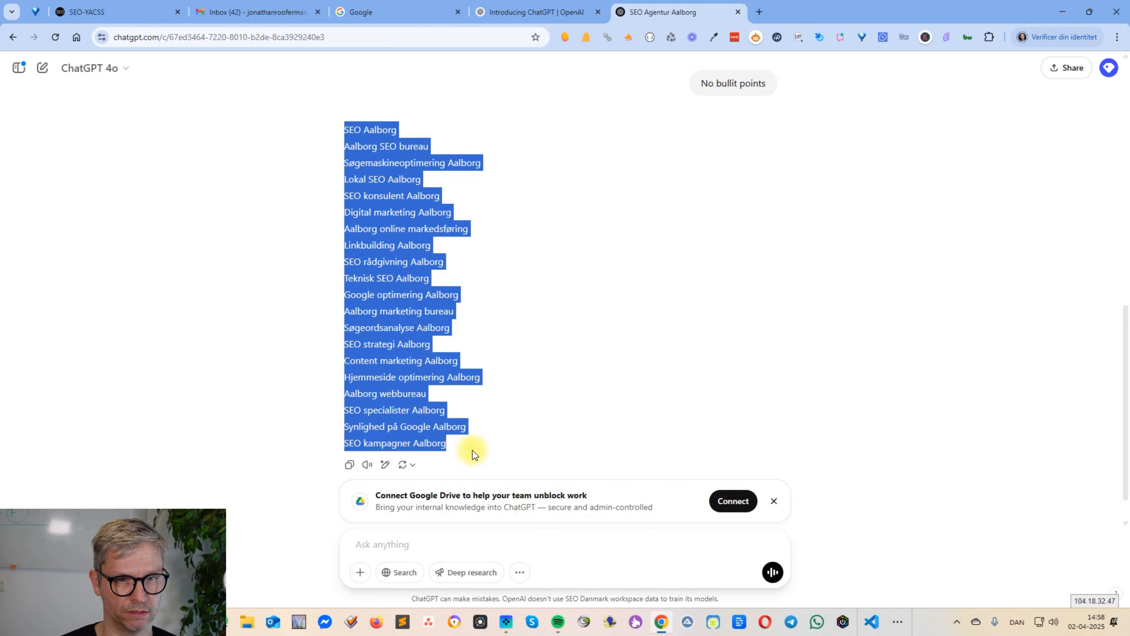
pyautogui.rightClick(444, 415)
pyautogui.click(512, 182)
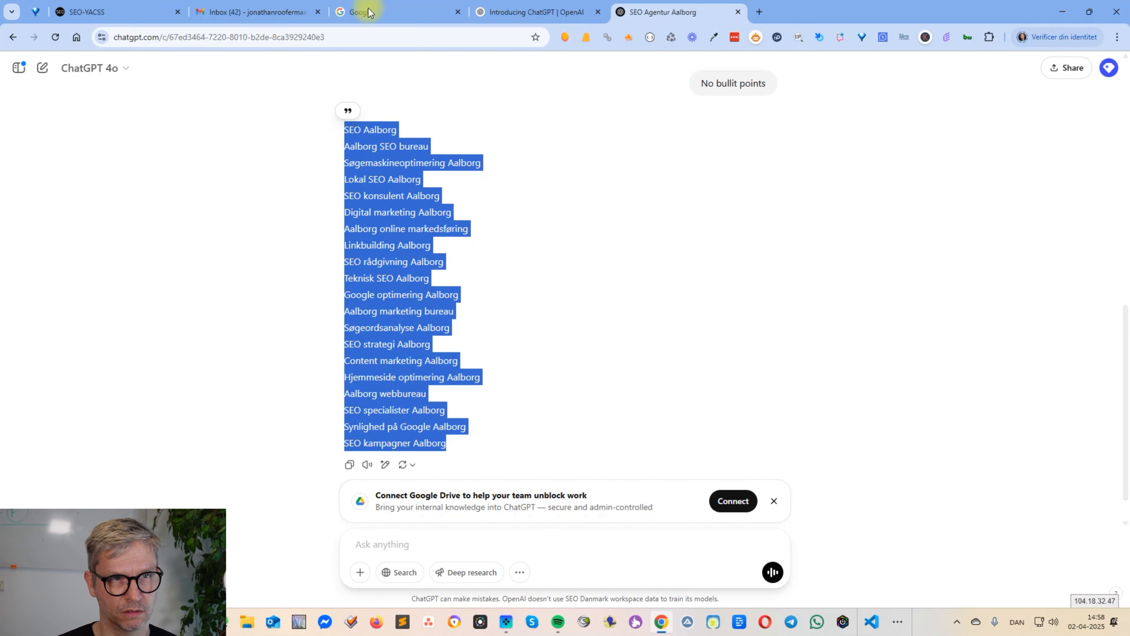
# Paste the Aalborg keywords into Additional Keywords and write a short business description.
pyautogui.click(129, 12)
pyautogui.click(330, 518)
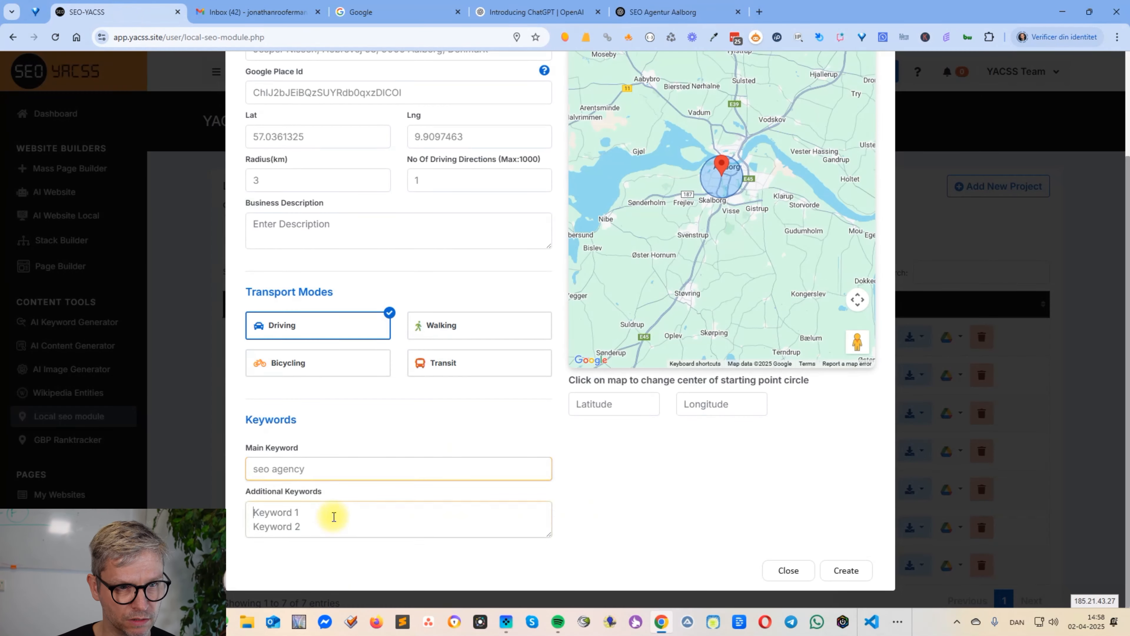
pyautogui.hotkey('ctrl', 'v')
pyautogui.scroll(3, 353, 323)
pyautogui.click(303, 358)
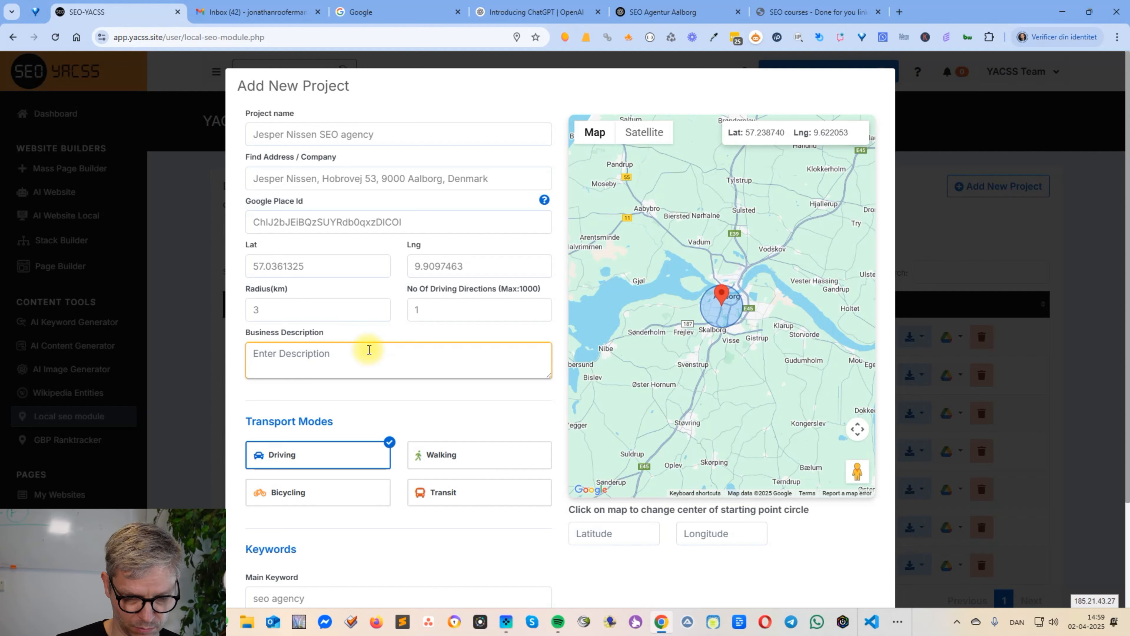
pyautogui.write('My name is Jesper Nissen, a')
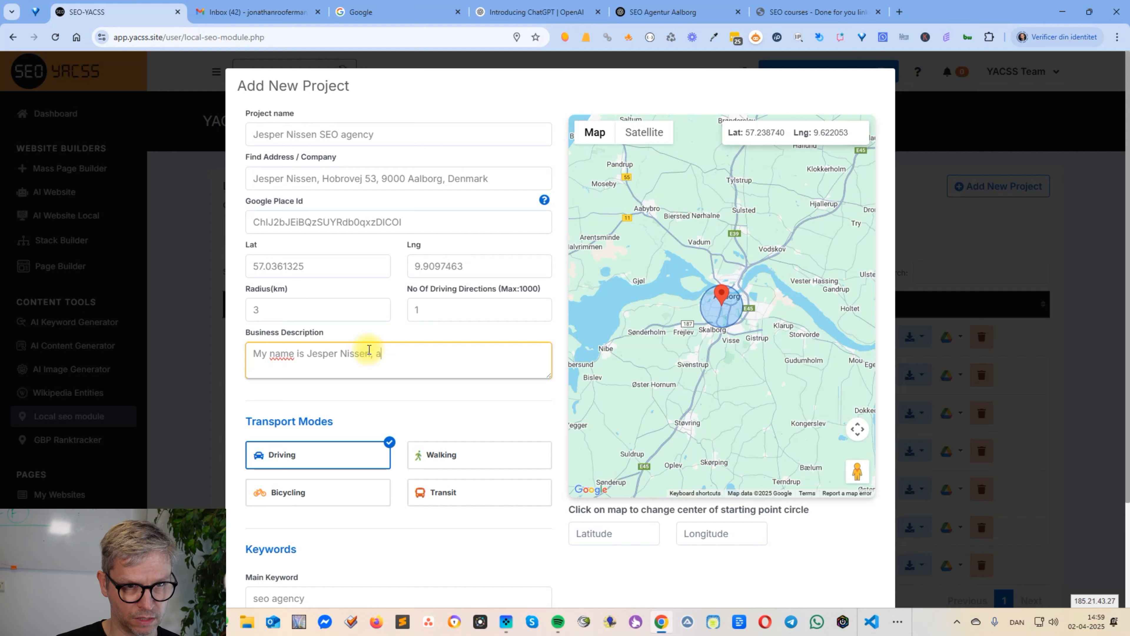
pyautogui.write('nd I do seo.')
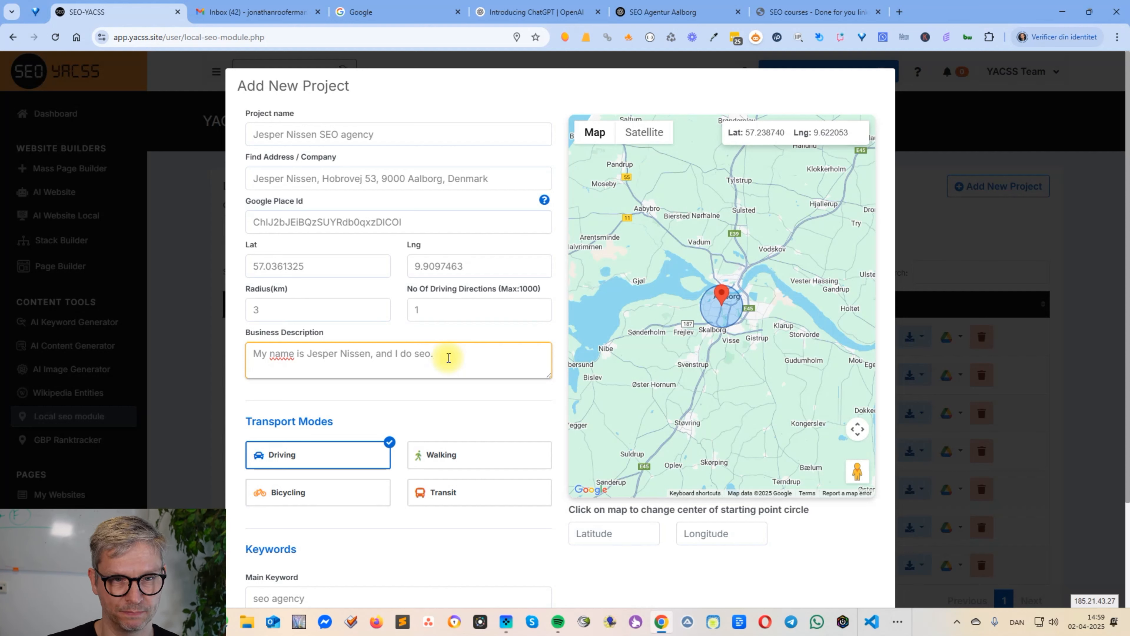
# Enable Walking, Bicycling and Transit, with 100 driving directions and a 5 km radius.
pyautogui.scroll(-3, 442, 370)
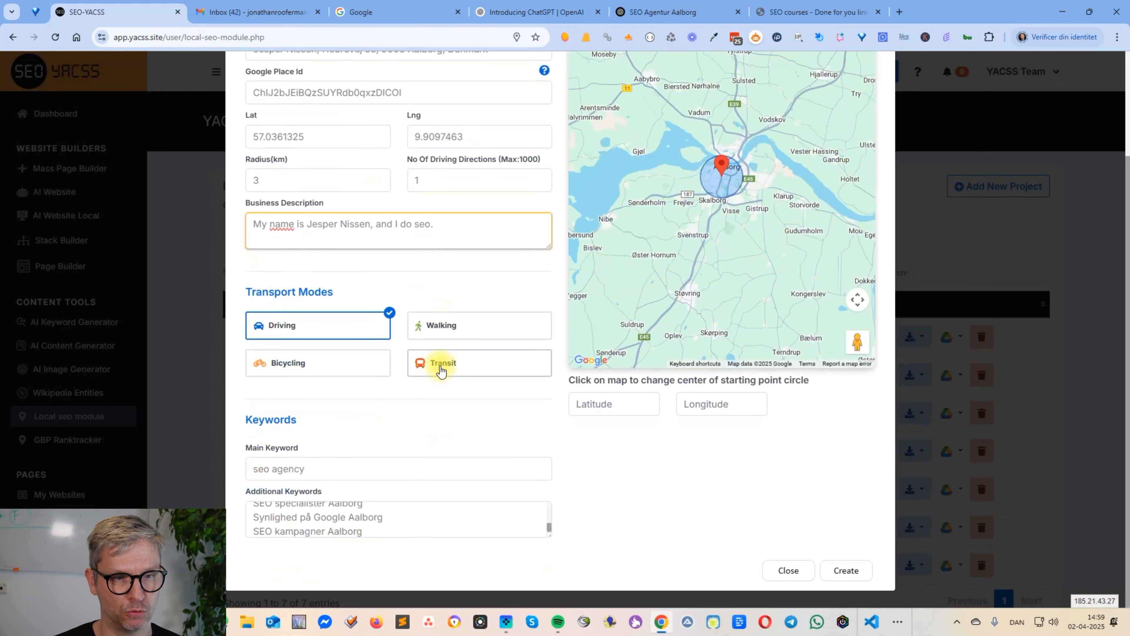
pyautogui.click(450, 325)
pyautogui.click(449, 361)
pyautogui.click(293, 364)
pyautogui.scroll(3, 461, 240)
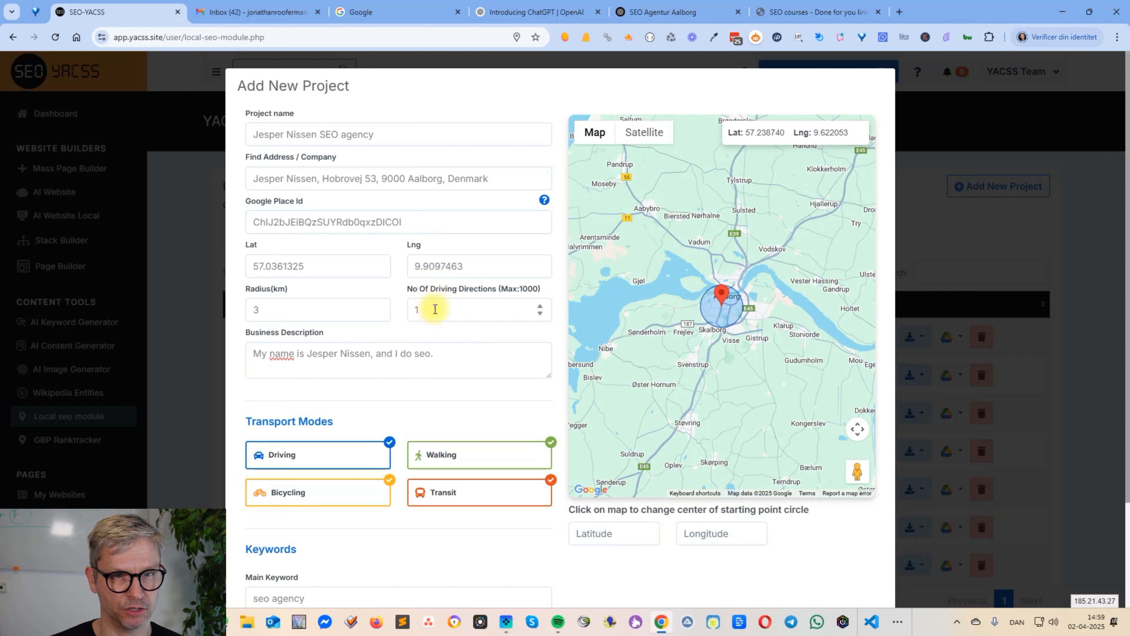
pyautogui.click(432, 308)
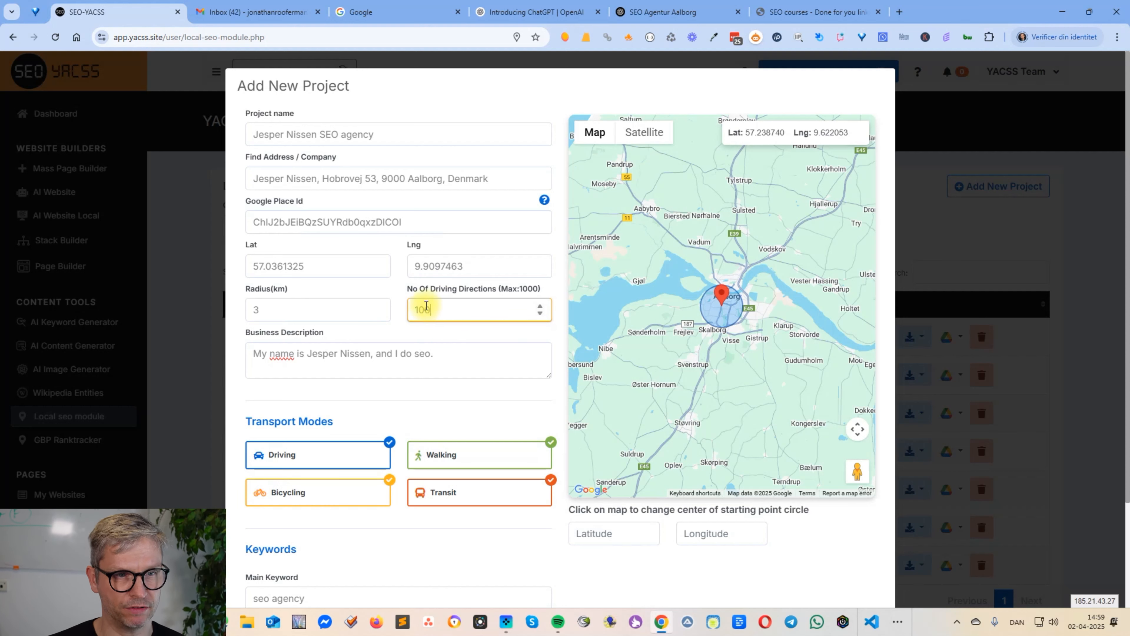
pyautogui.hotkey('shift', 'Tab')
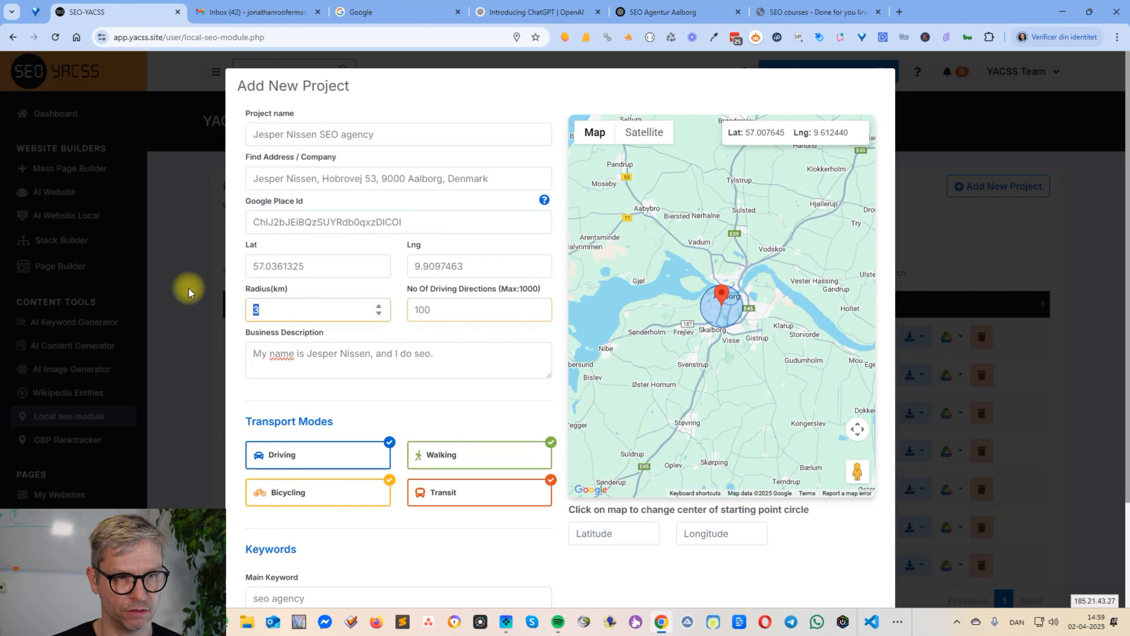
pyautogui.write('5')
# Create the local project and dismiss the saved confirmation.
pyautogui.scroll(-2, 699, 421)
pyautogui.scroll(-2, 729, 468)
pyautogui.click(846, 570)
pyautogui.click(565, 340)
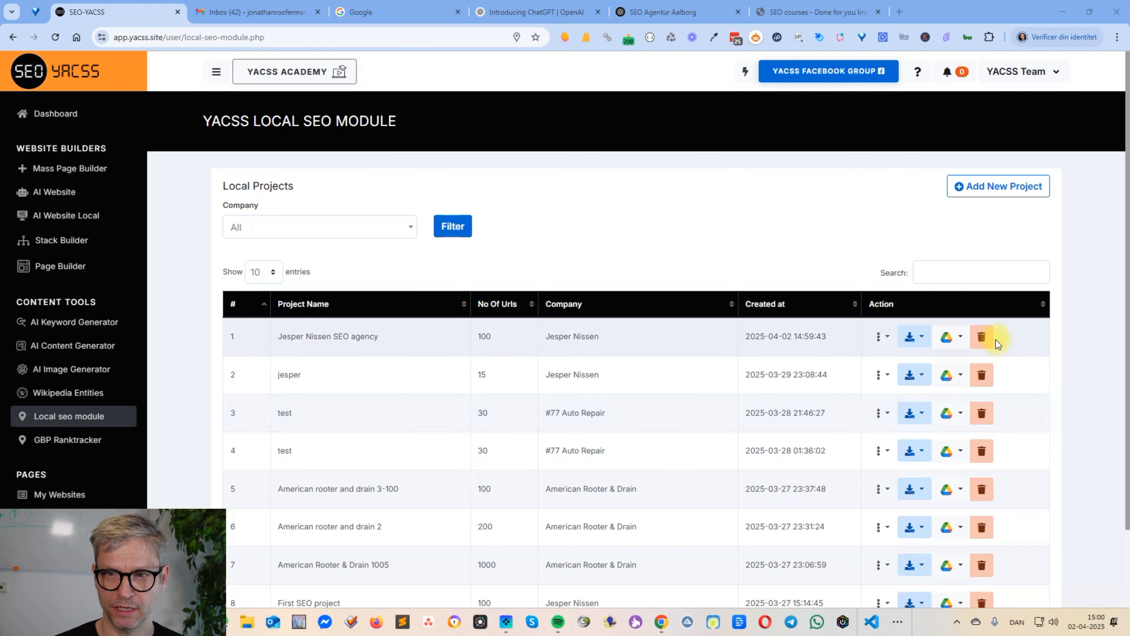
# Export project row 1 to Google Drive for its client under the connected Google account.
pyautogui.click(953, 337)
pyautogui.click(911, 364)
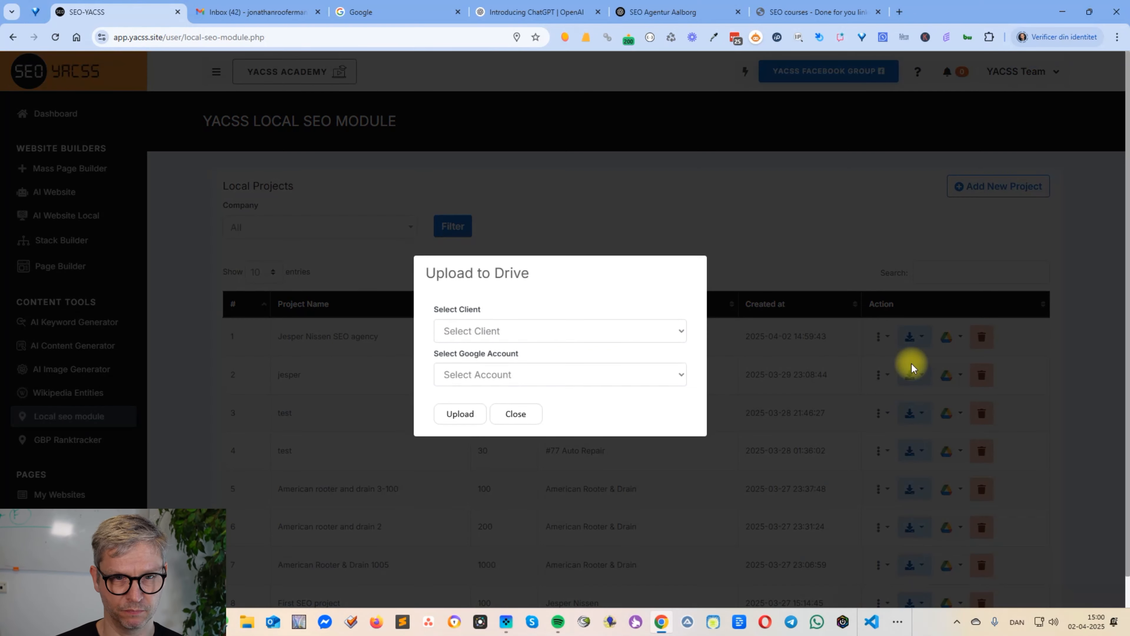
pyautogui.click(449, 331)
pyautogui.click(456, 369)
pyautogui.click(467, 379)
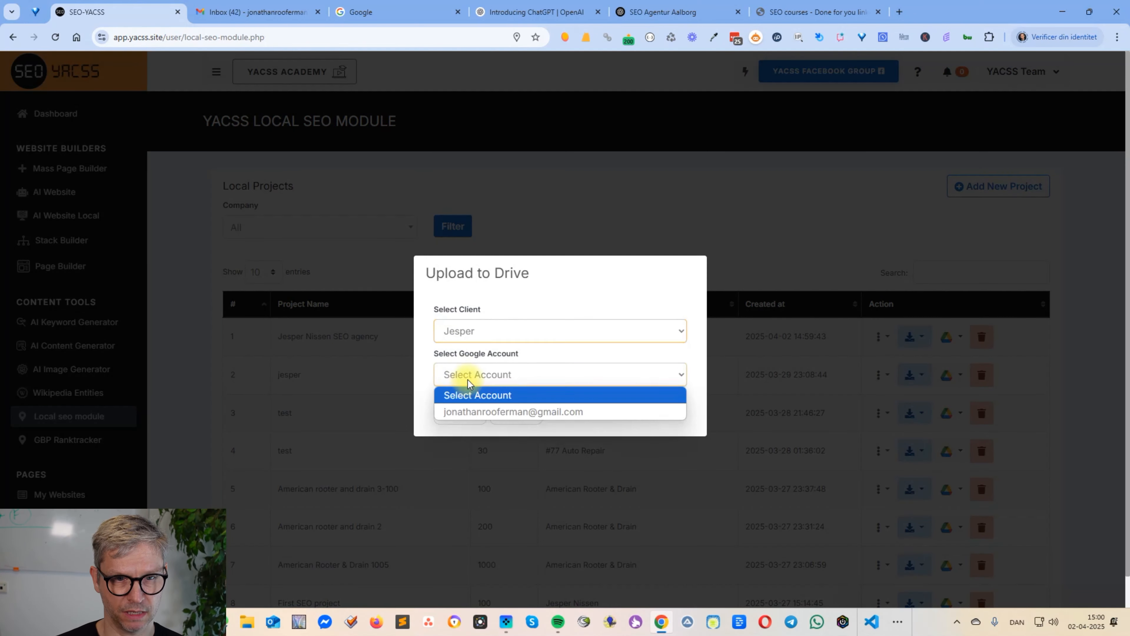
pyautogui.click(590, 414)
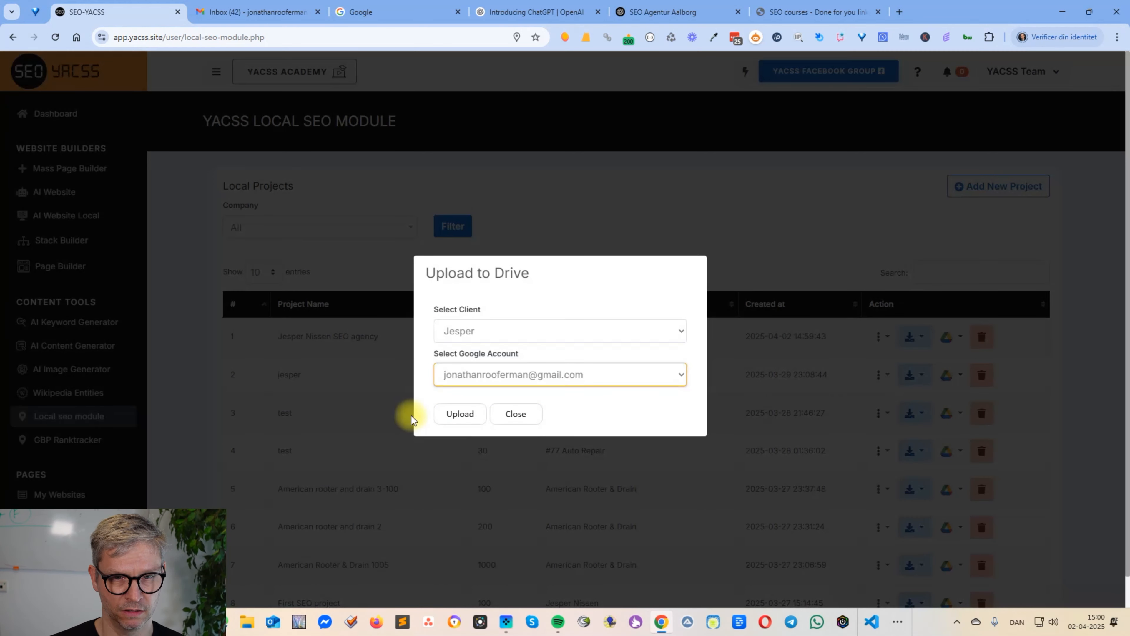
pyautogui.click(460, 413)
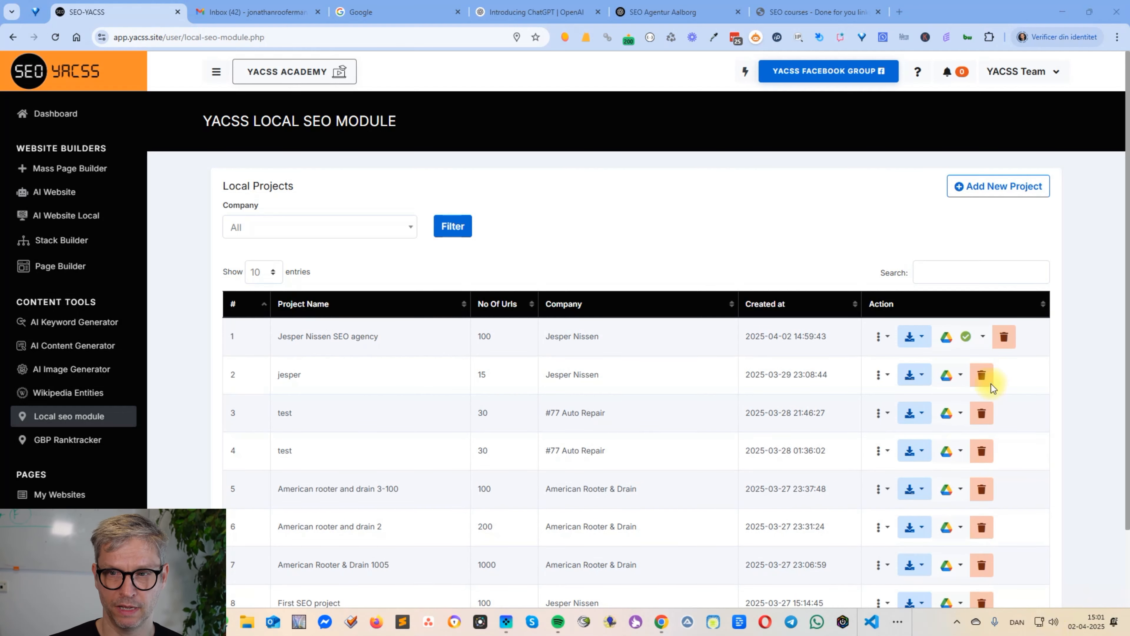
# Download the project's Drive links as text and open the file in Sublime Text.
pyautogui.click(970, 343)
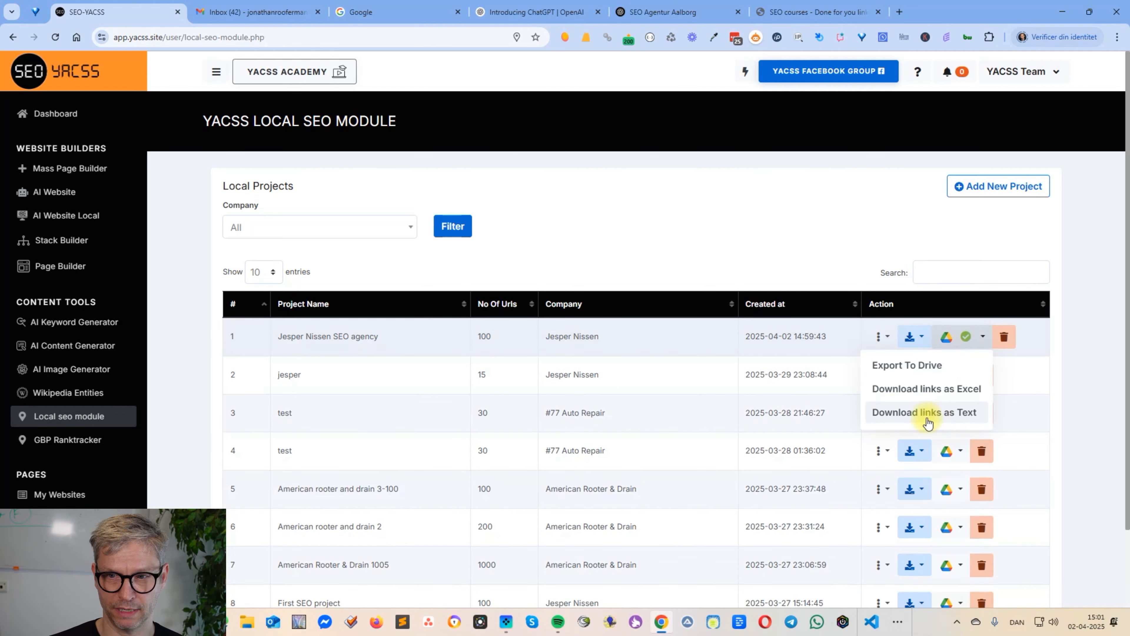
pyautogui.click(901, 412)
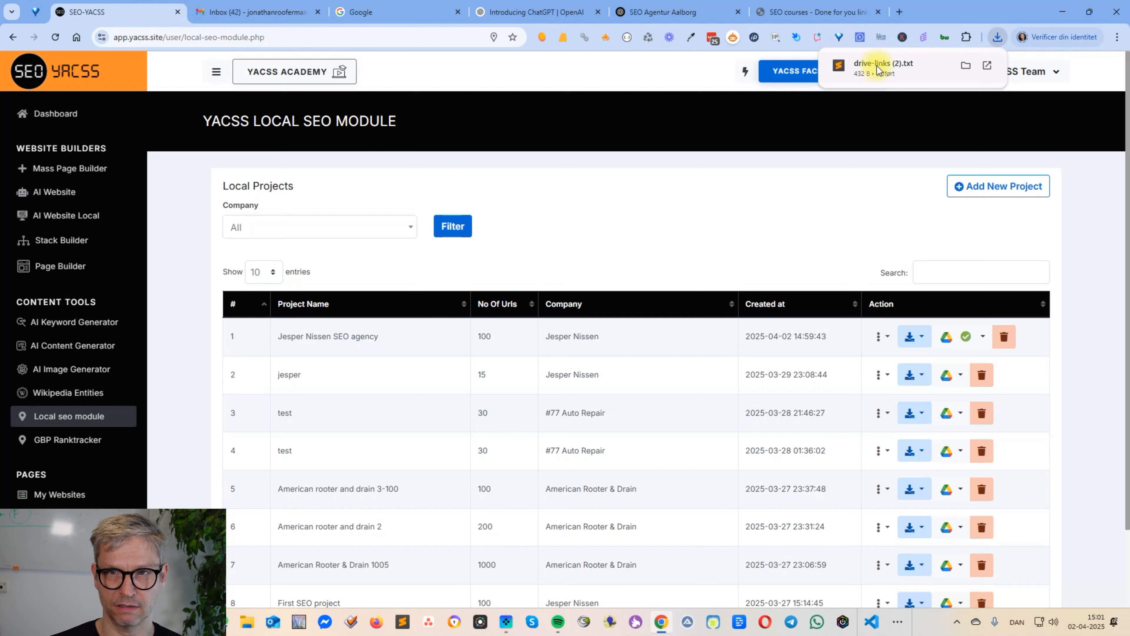
pyautogui.click(876, 65)
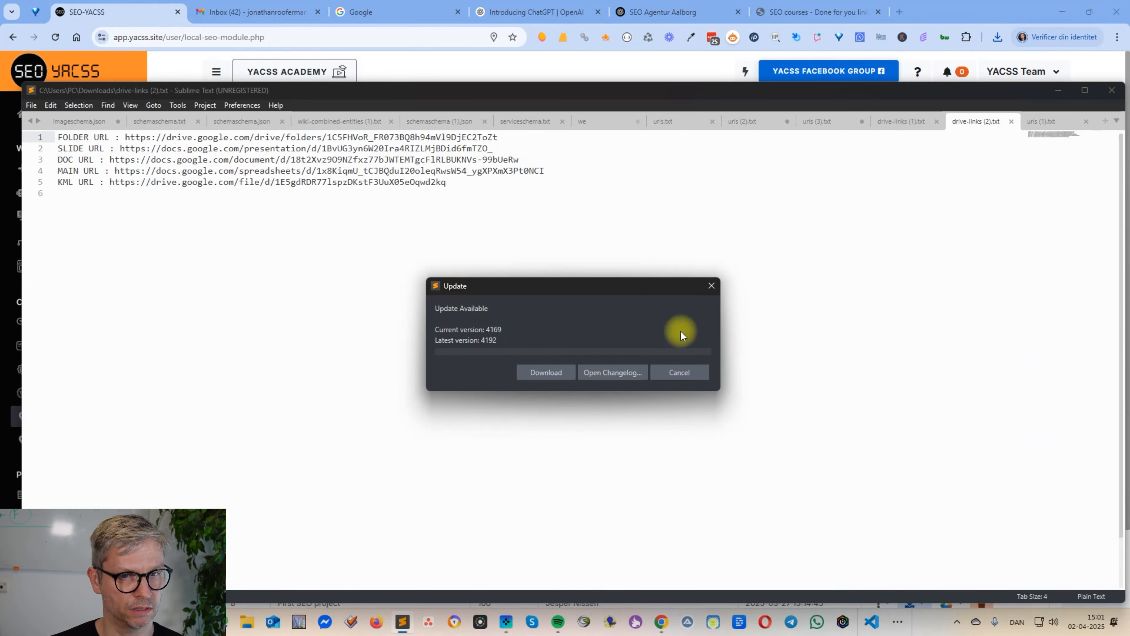
pyautogui.click(709, 284)
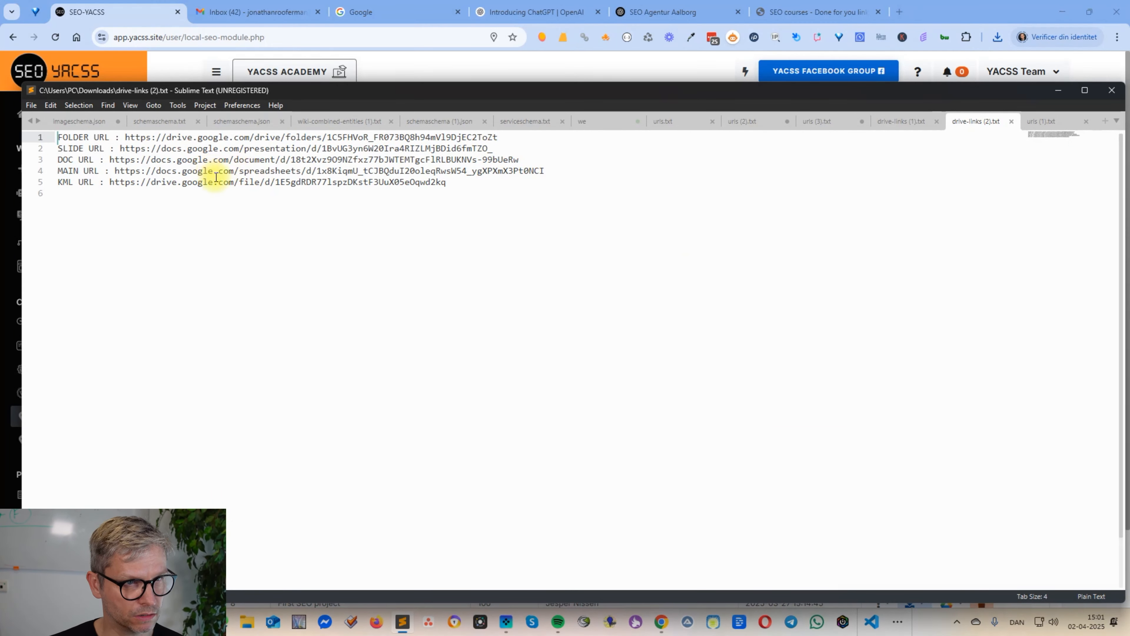
# Copy the line-1 Drive folder URL and paste it into a new browser tab.
pyautogui.moveTo(500, 137); pyautogui.dragTo(132, 138)
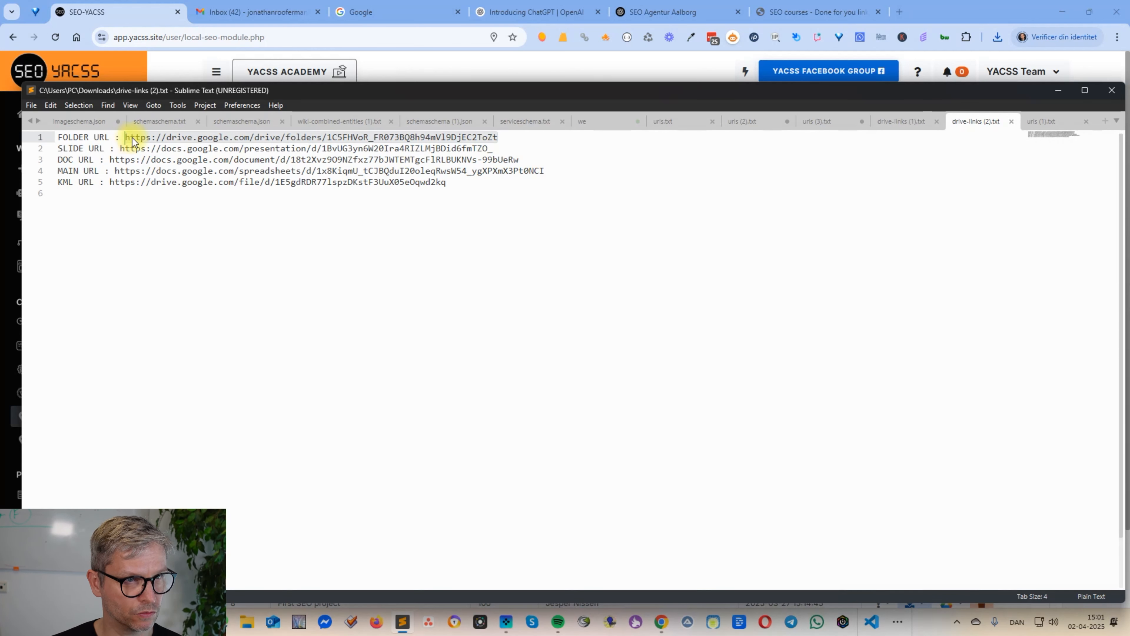
pyautogui.rightClick(128, 139)
pyautogui.click(184, 195)
pyautogui.click(898, 12)
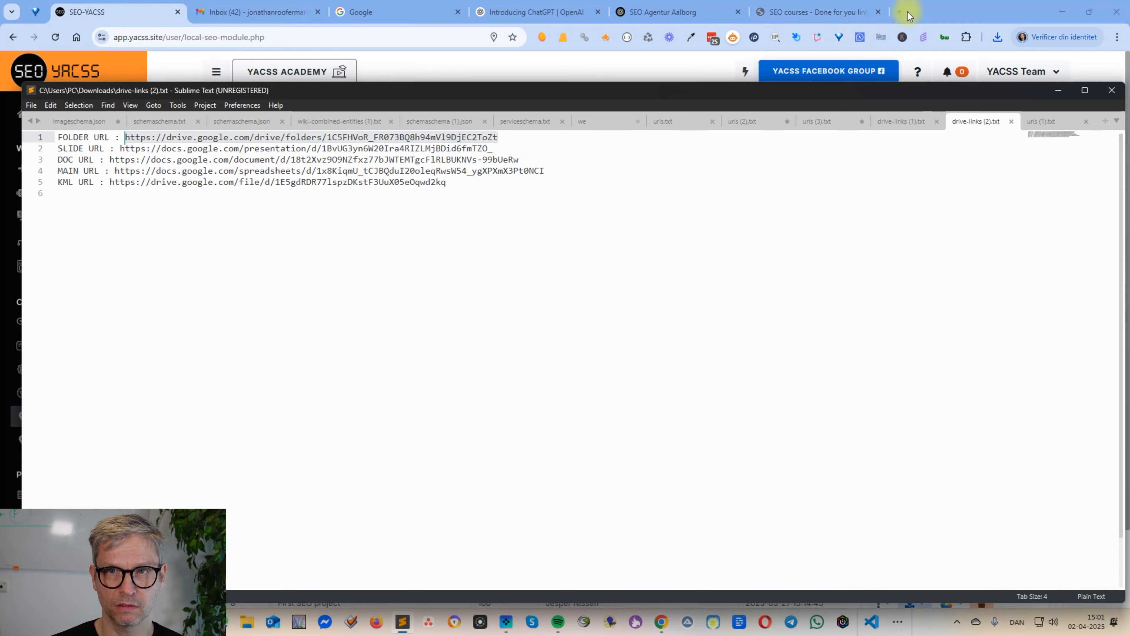
pyautogui.hotkey('ctrl', 'v')
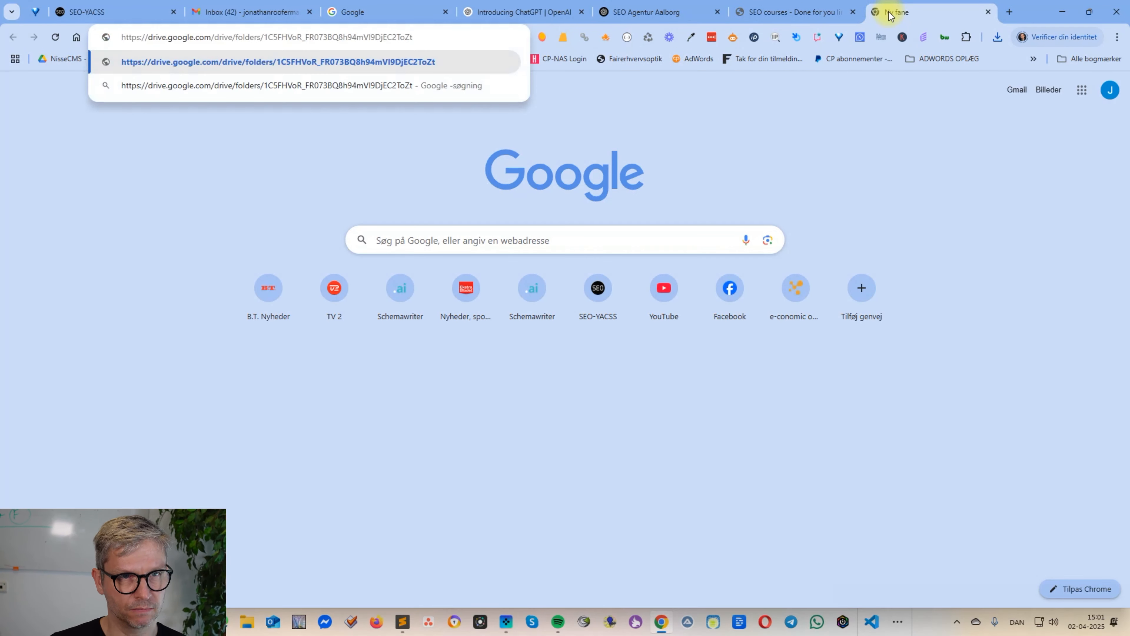
# Load the Drive folder link and open the seo agency folder from My Drive.
pyautogui.press('Return')
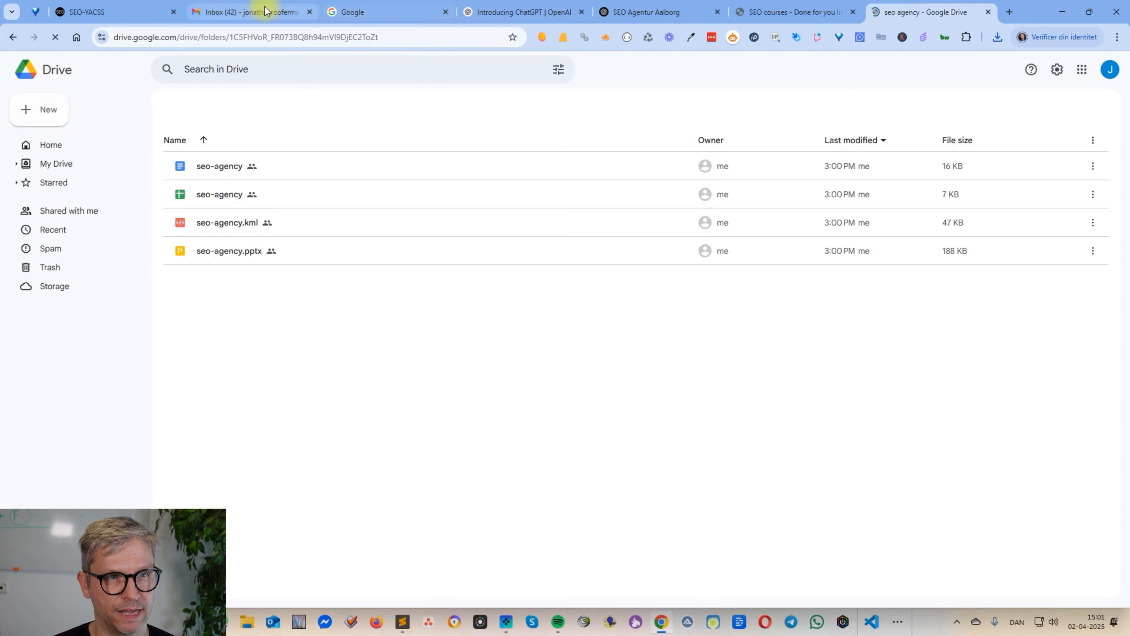
pyautogui.click(272, 14)
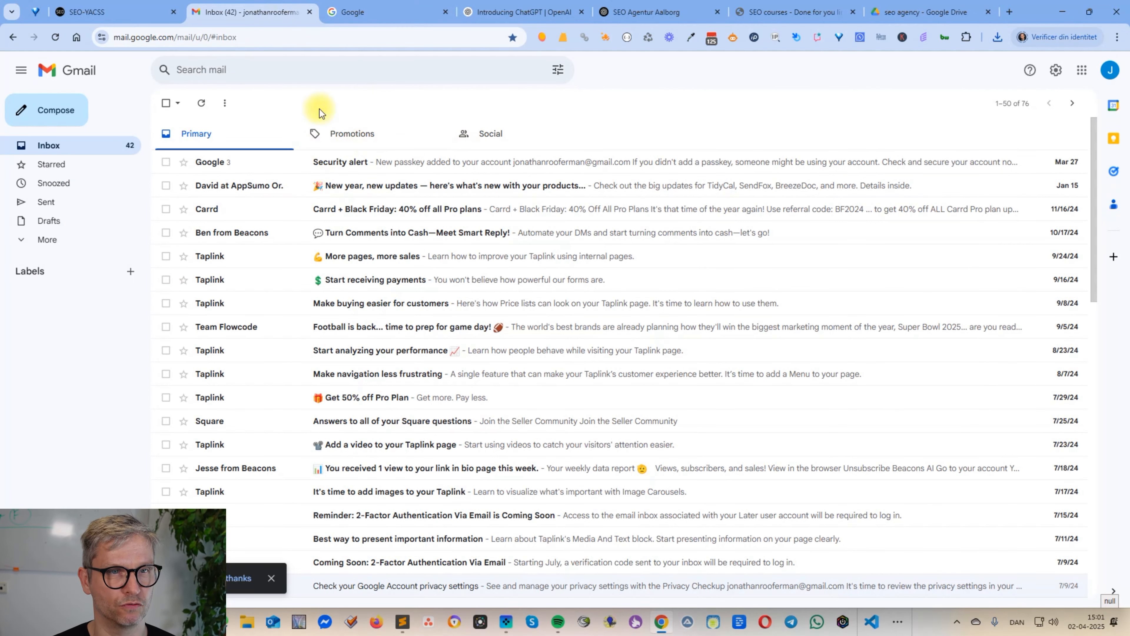
pyautogui.click(934, 13)
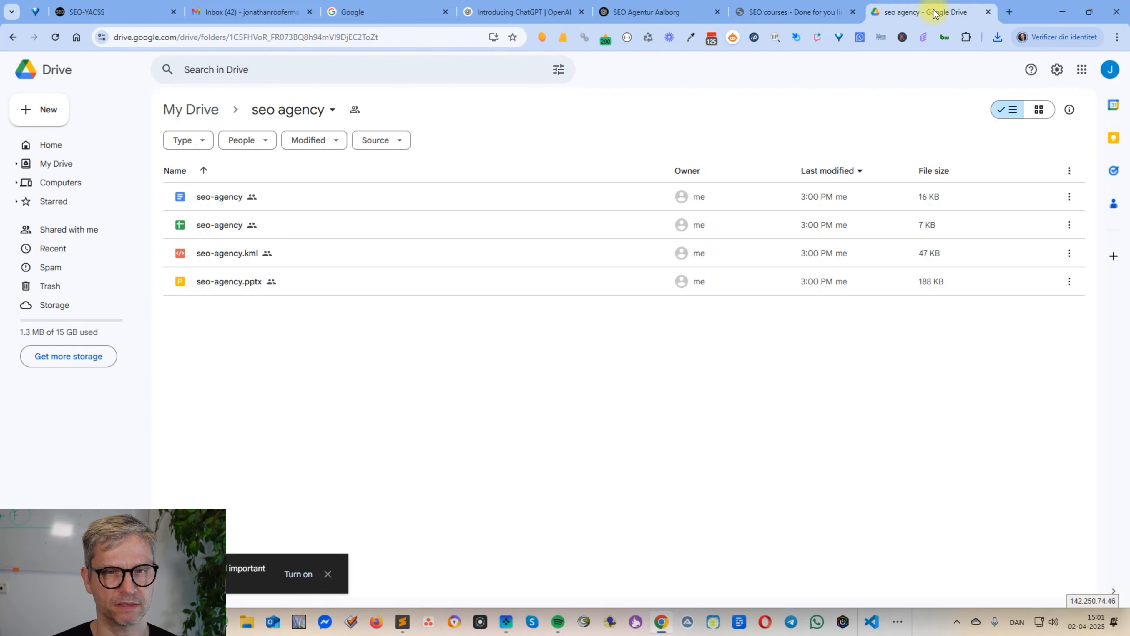
pyautogui.click(65, 163)
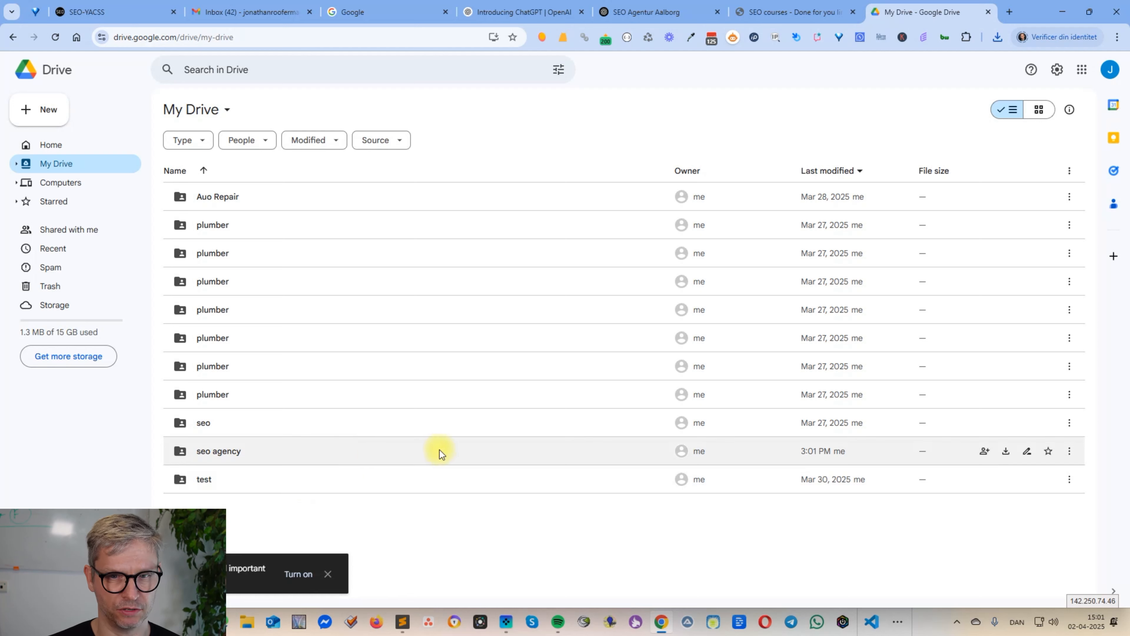
pyautogui.doubleClick(345, 453)
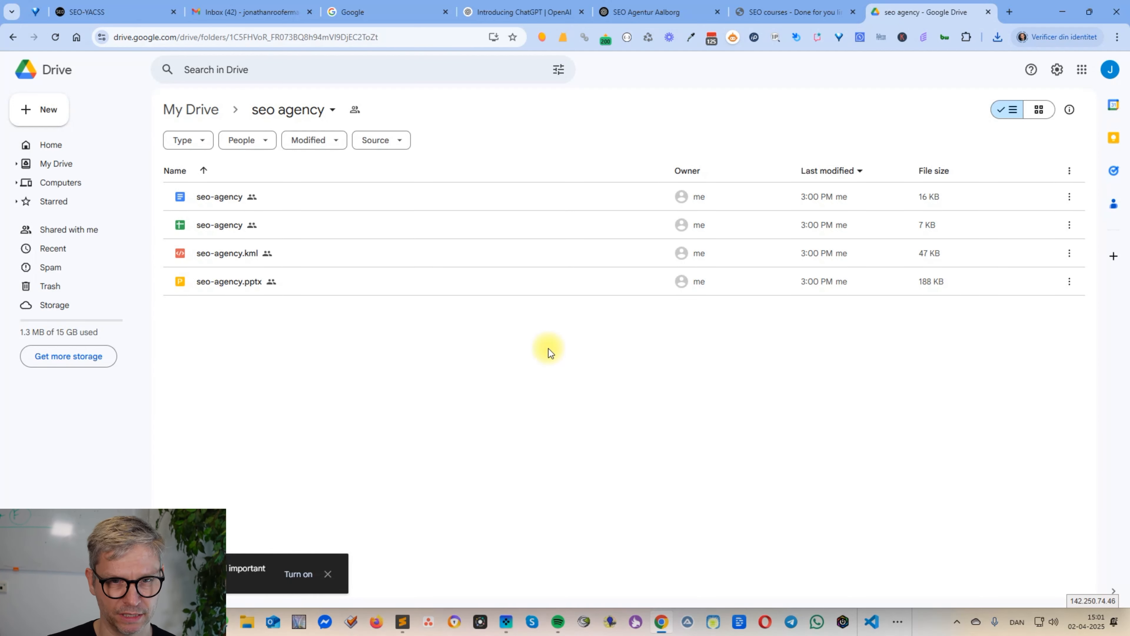
# Check the folder's add-item menu, then go to the Gmail inbox.
pyautogui.rightClick(570, 344)
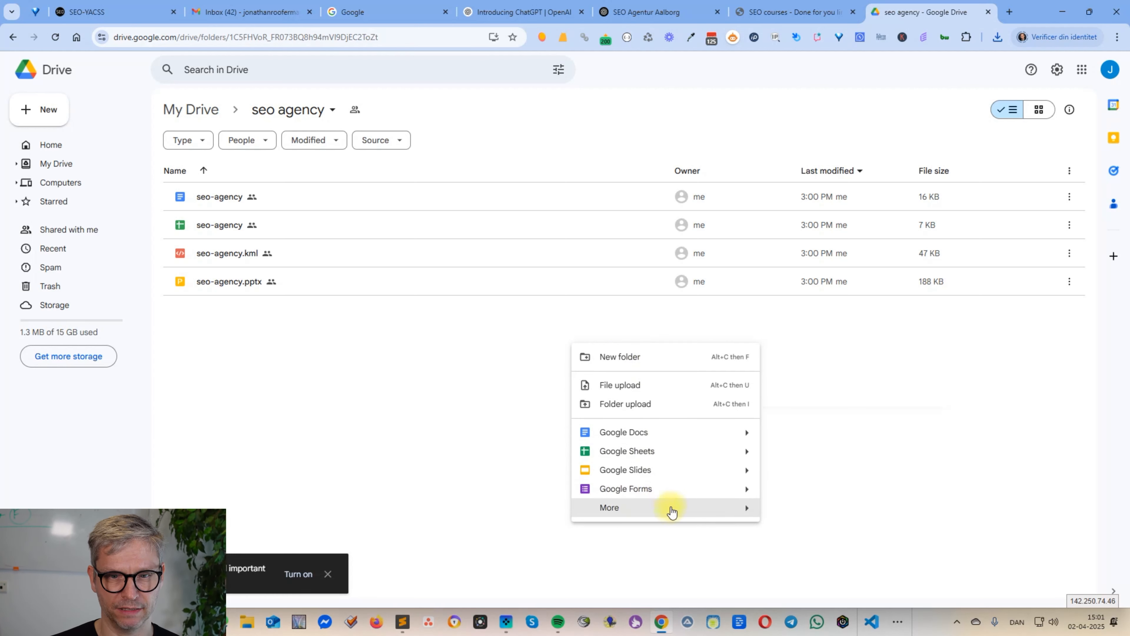
pyautogui.moveTo(671, 508)
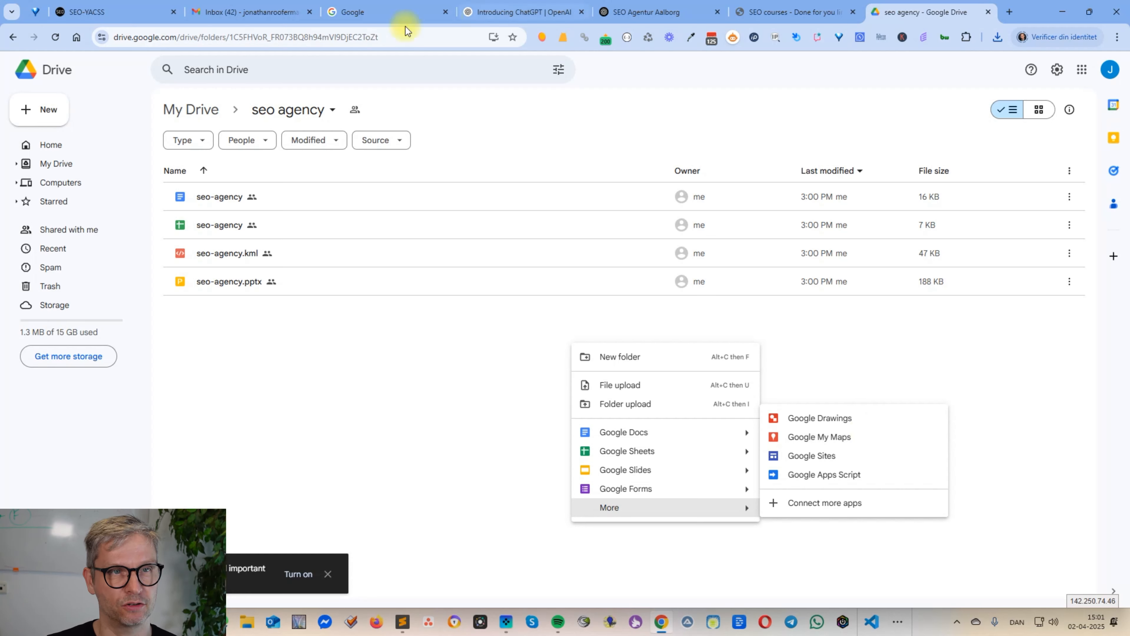
pyautogui.click(249, 12)
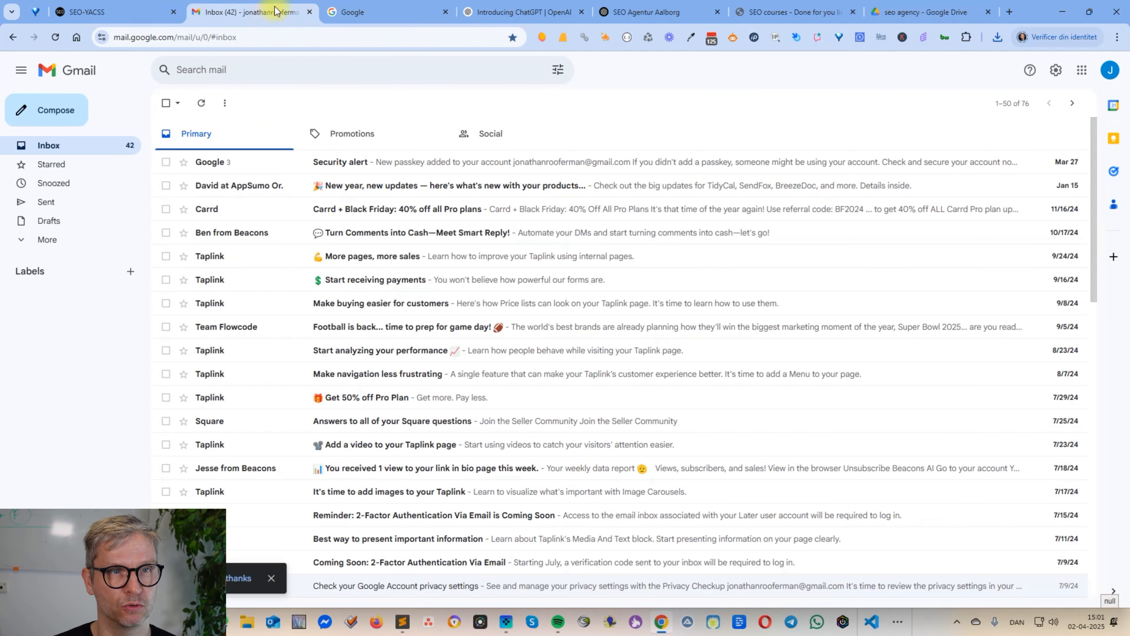
pyautogui.click(1107, 71)
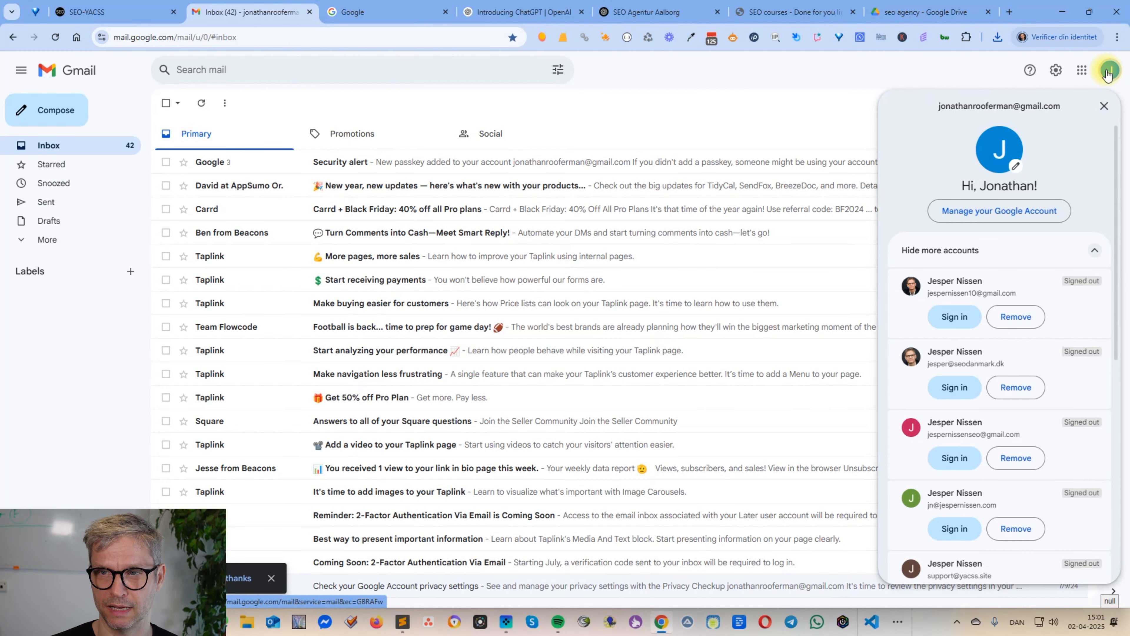
pyautogui.scroll(-5, 1102, 176)
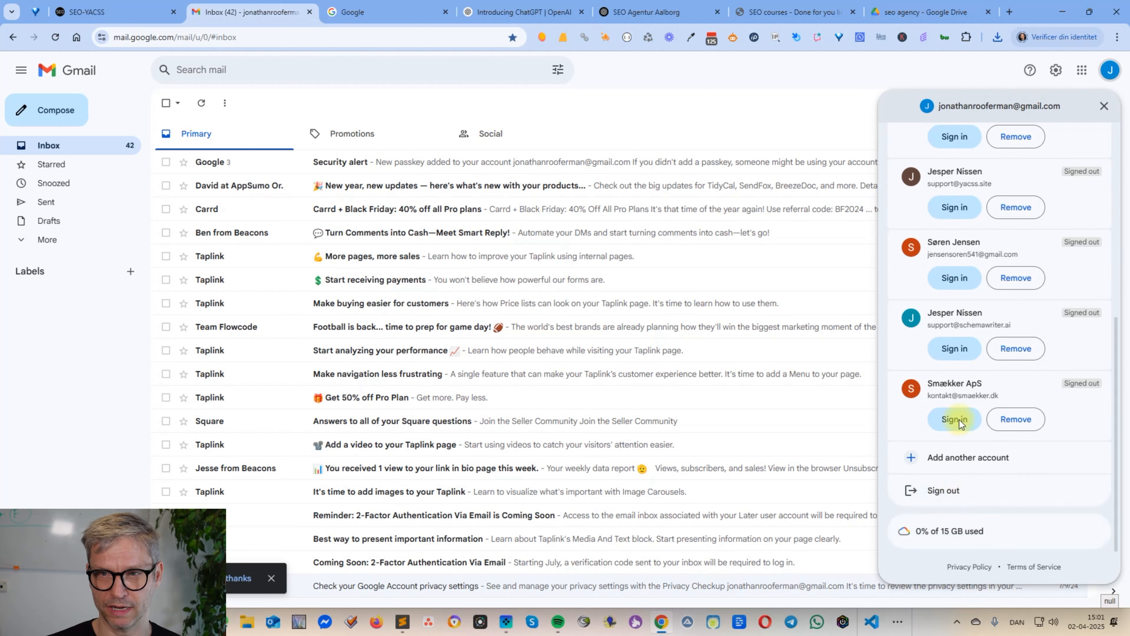
pyautogui.click(811, 102)
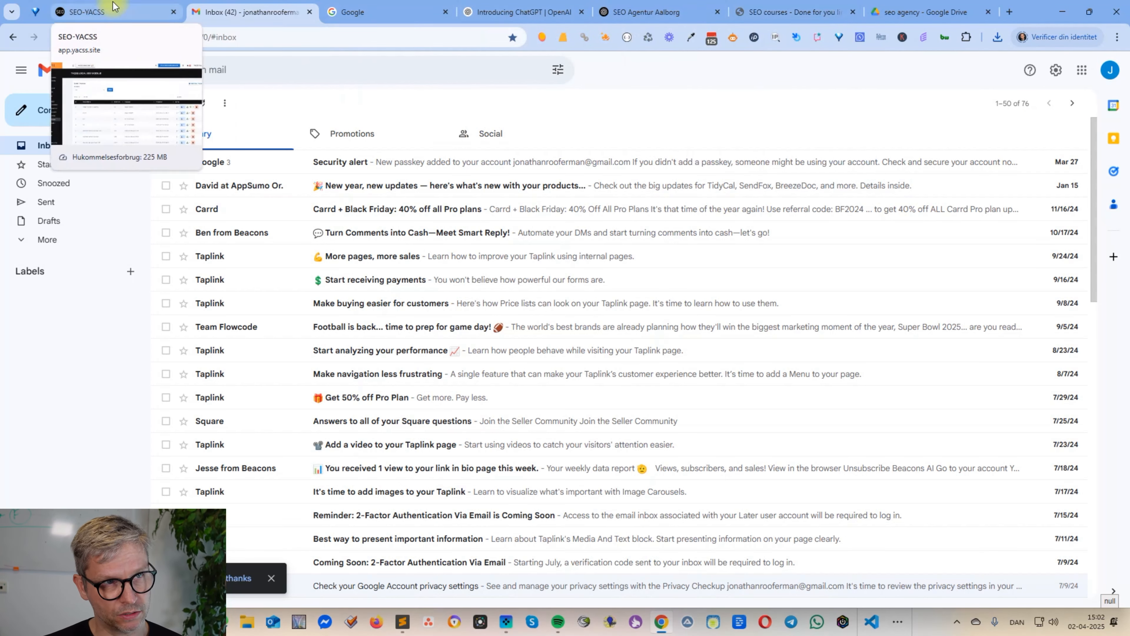
# Start a Simple-theme page in the Page Builder and clear all its default sections.
pyautogui.click(120, 16)
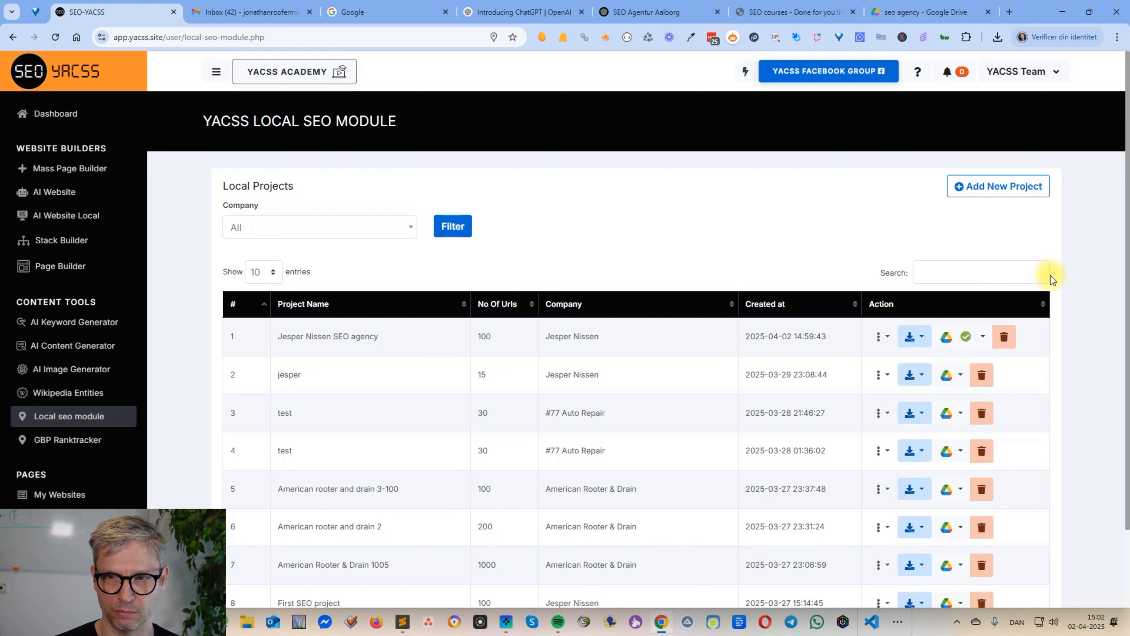
pyautogui.click(52, 269)
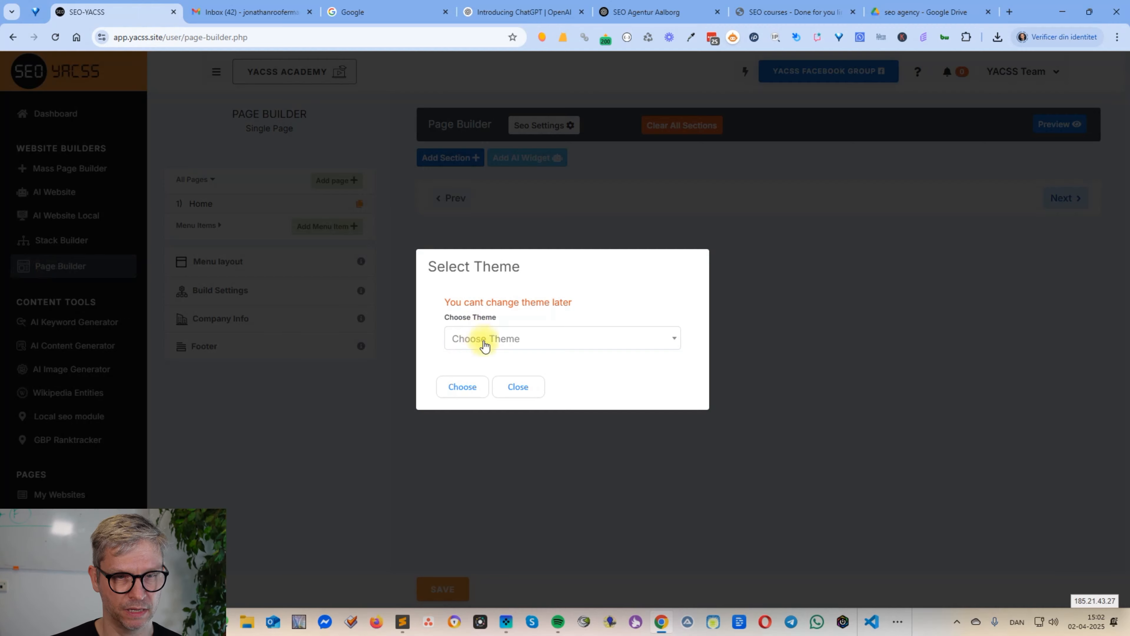
pyautogui.click(485, 346)
pyautogui.click(461, 407)
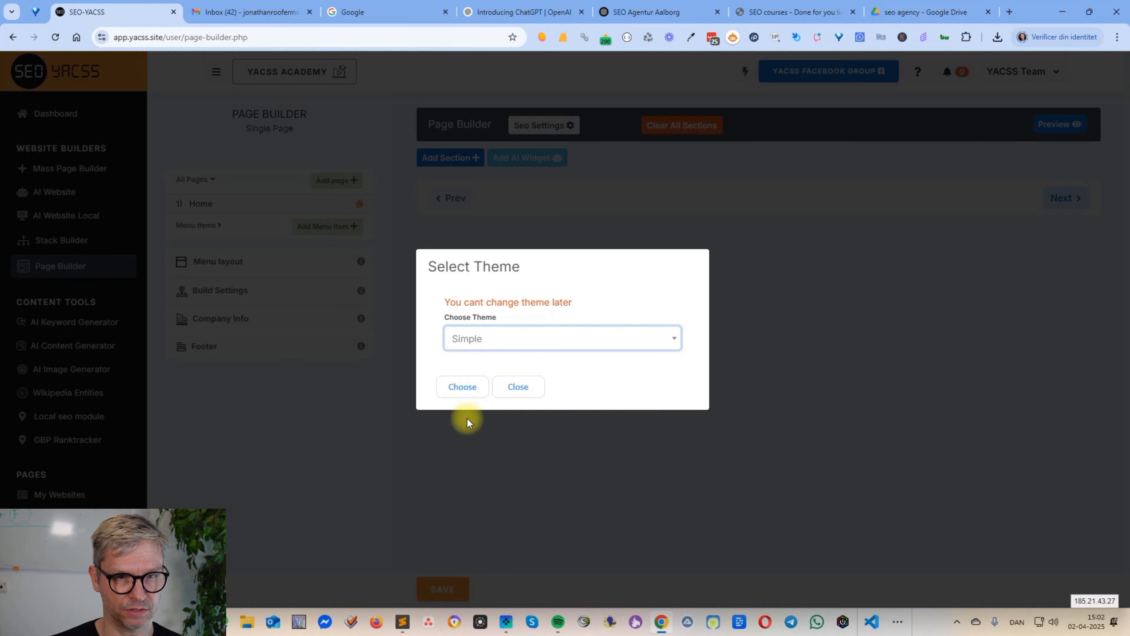
pyautogui.click(465, 398)
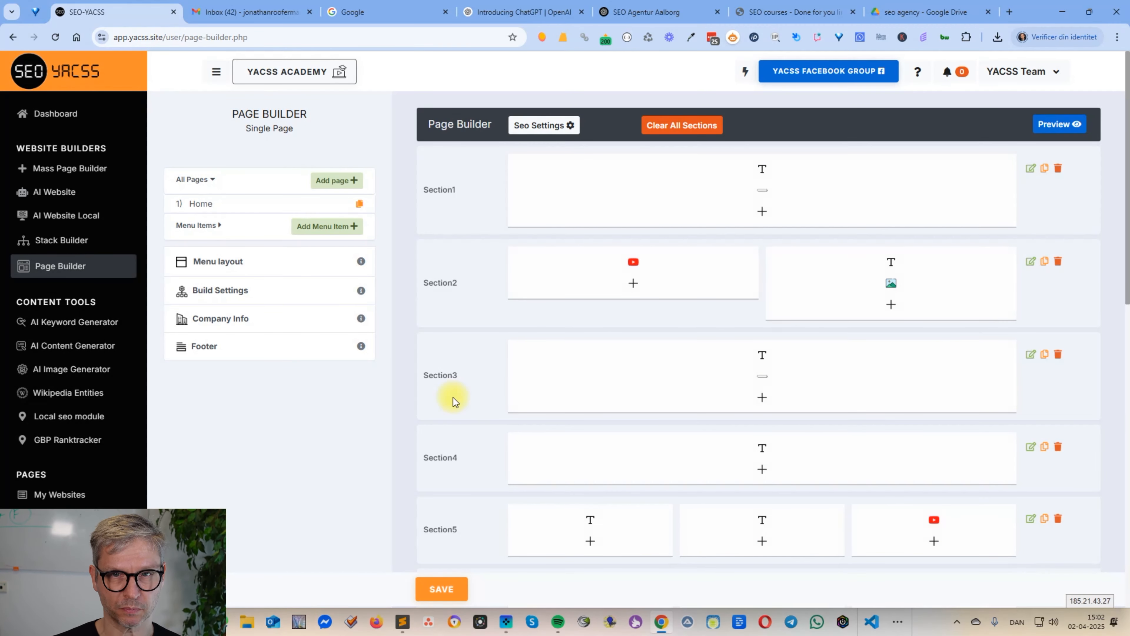
pyautogui.click(667, 129)
pyautogui.click(594, 110)
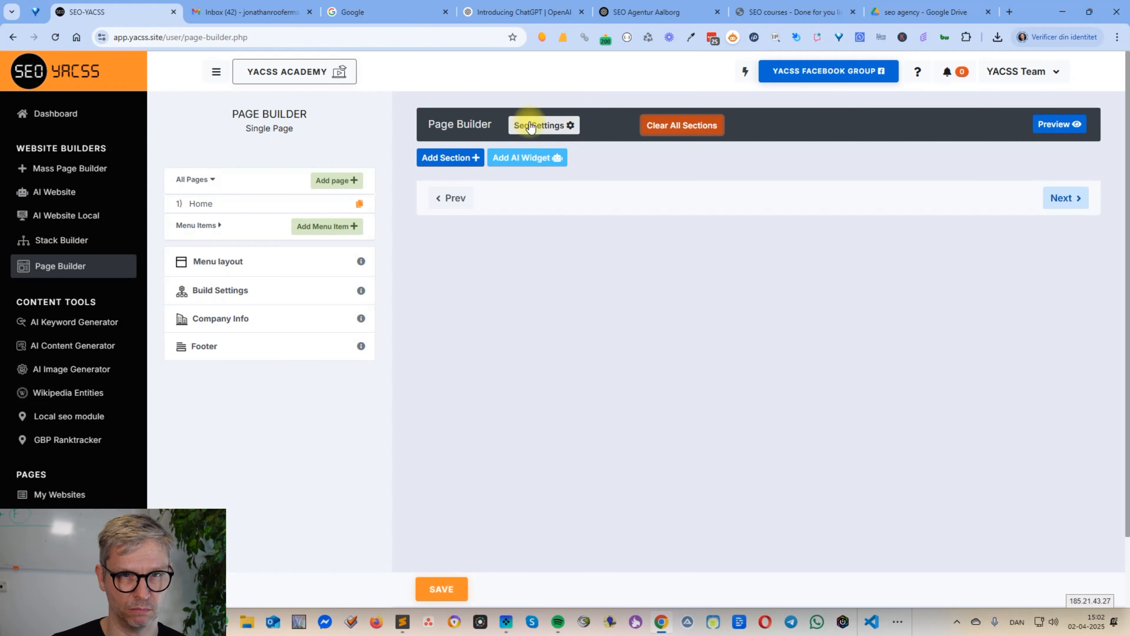
# Start a new AI widget, then enter 'wikipedoa' in a new browser tab.
pyautogui.click(543, 158)
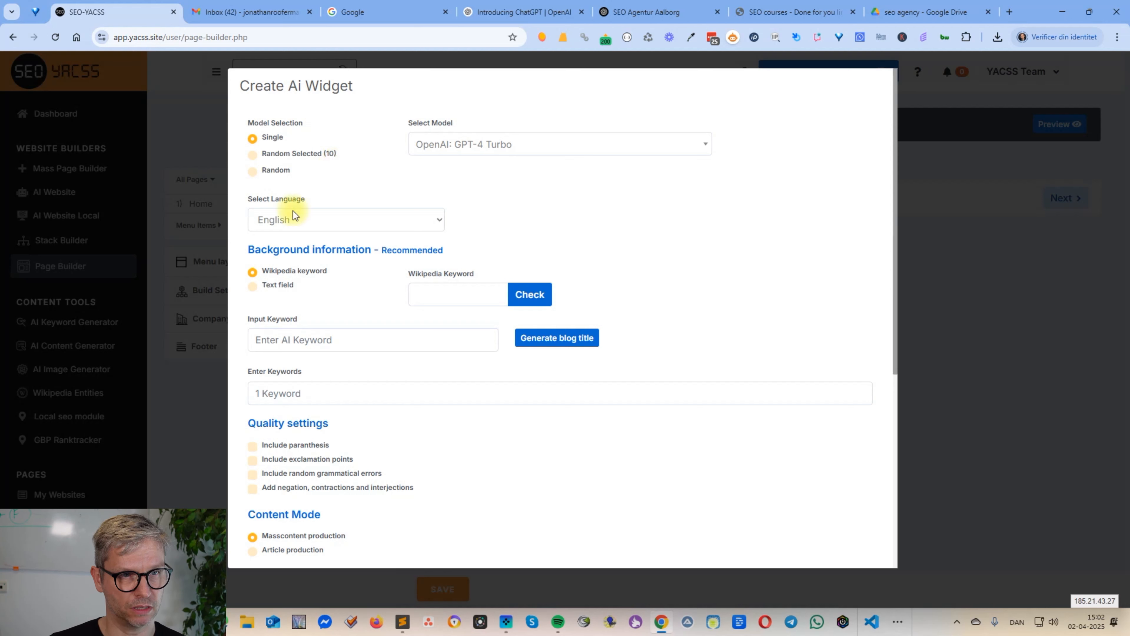
pyautogui.click(472, 287)
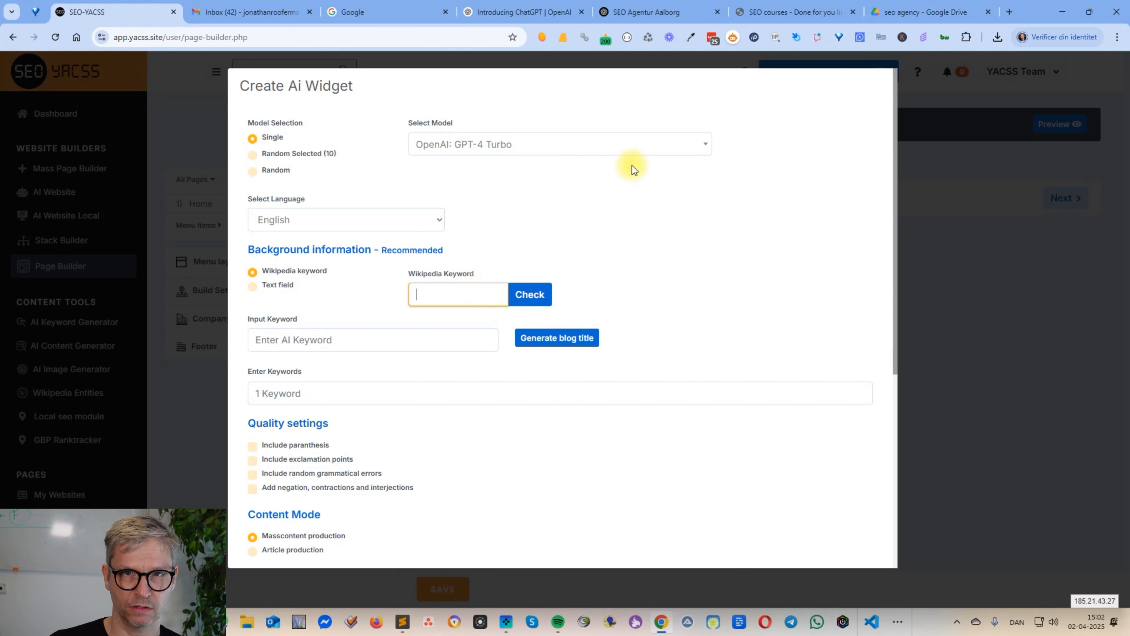
pyautogui.click(1009, 12)
pyautogui.write('wiki')
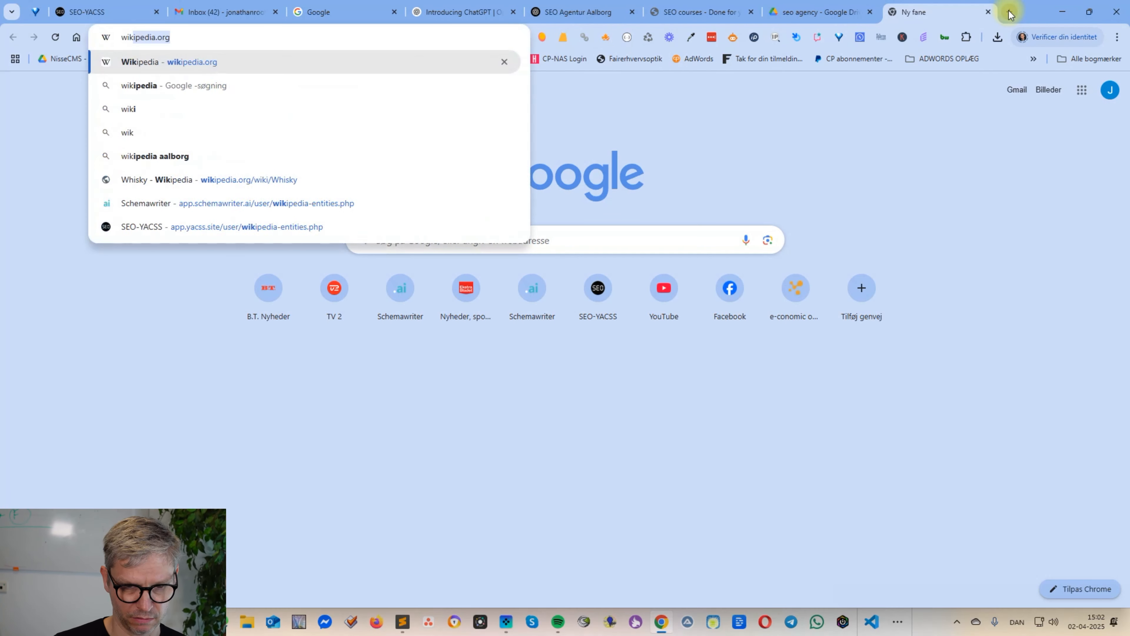
pyautogui.write('pedoa')
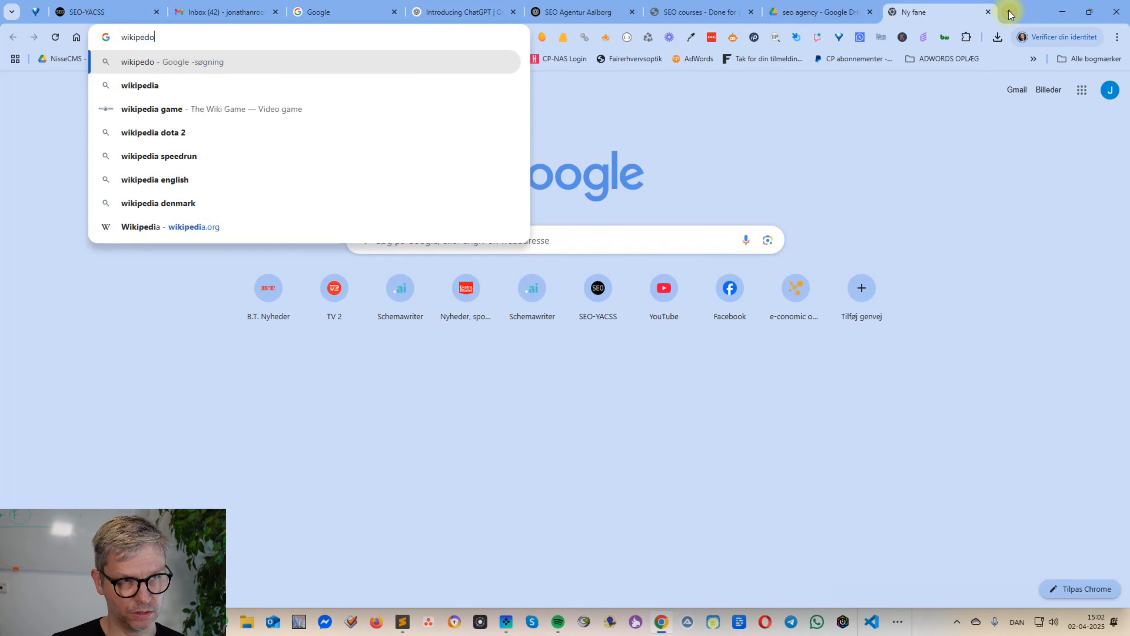
# Reach English Wikipedia and search for 'seo agency'.
pyautogui.press('Return')
pyautogui.click(172, 221)
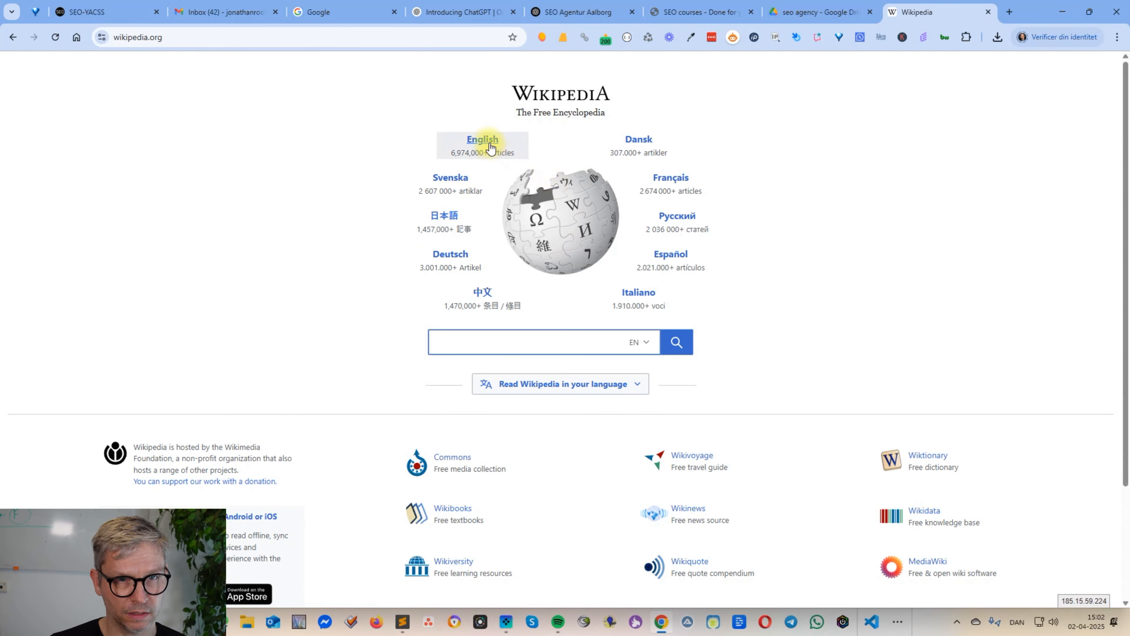
pyautogui.click(483, 140)
pyautogui.click(396, 70)
pyautogui.write('se')
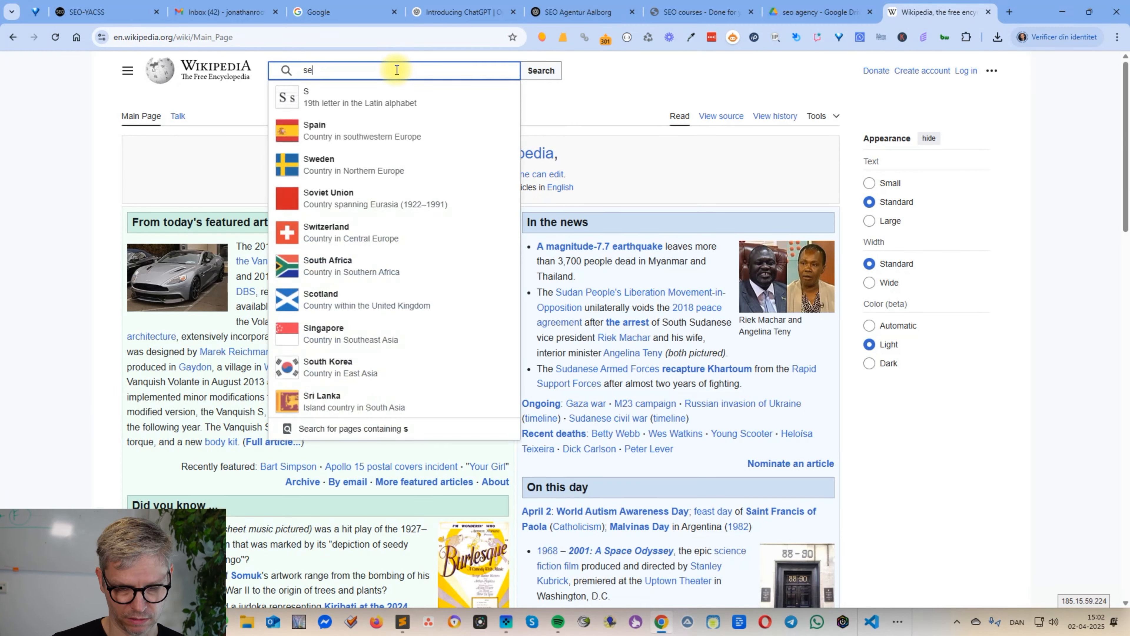
pyautogui.write('o agency')
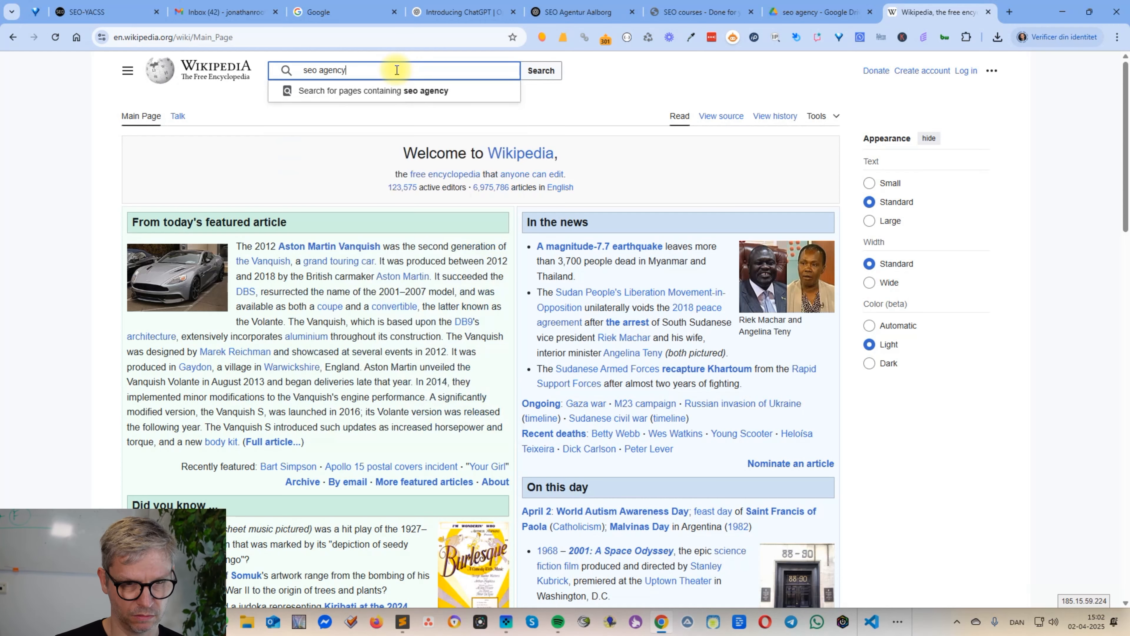
pyautogui.press('Return')
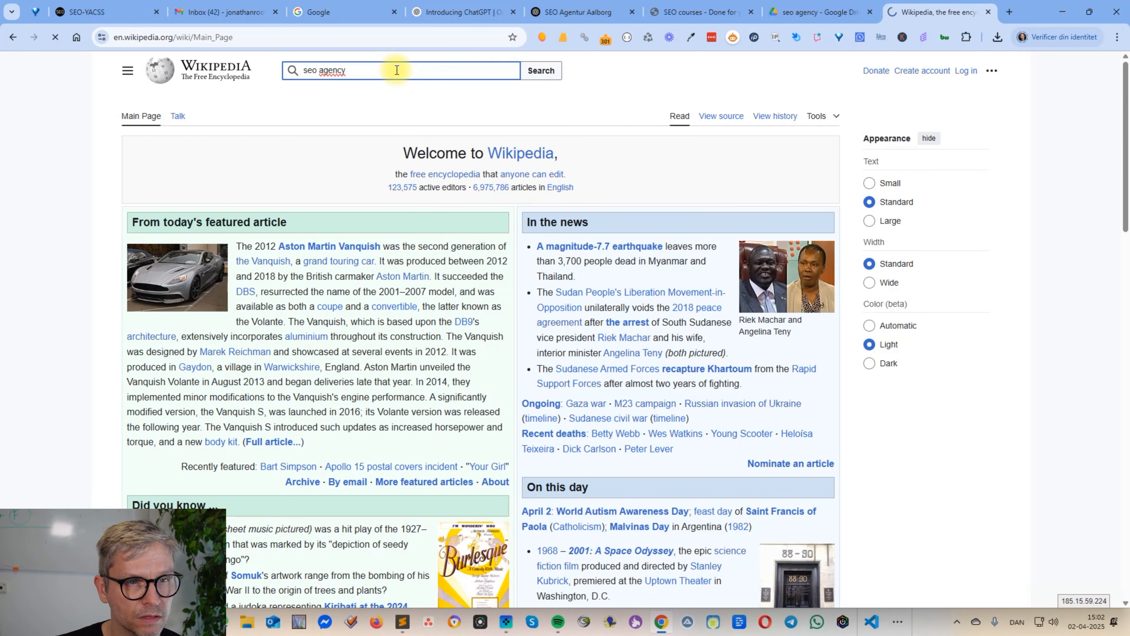
pyautogui.scroll(-5, 383, 274)
pyautogui.scroll(-8, 383, 272)
pyautogui.scroll(13, 378, 245)
# Open the Search engine optimization article, copy its title, and return to SEO-YACSS.
pyautogui.click(321, 69)
pyautogui.write('search en')
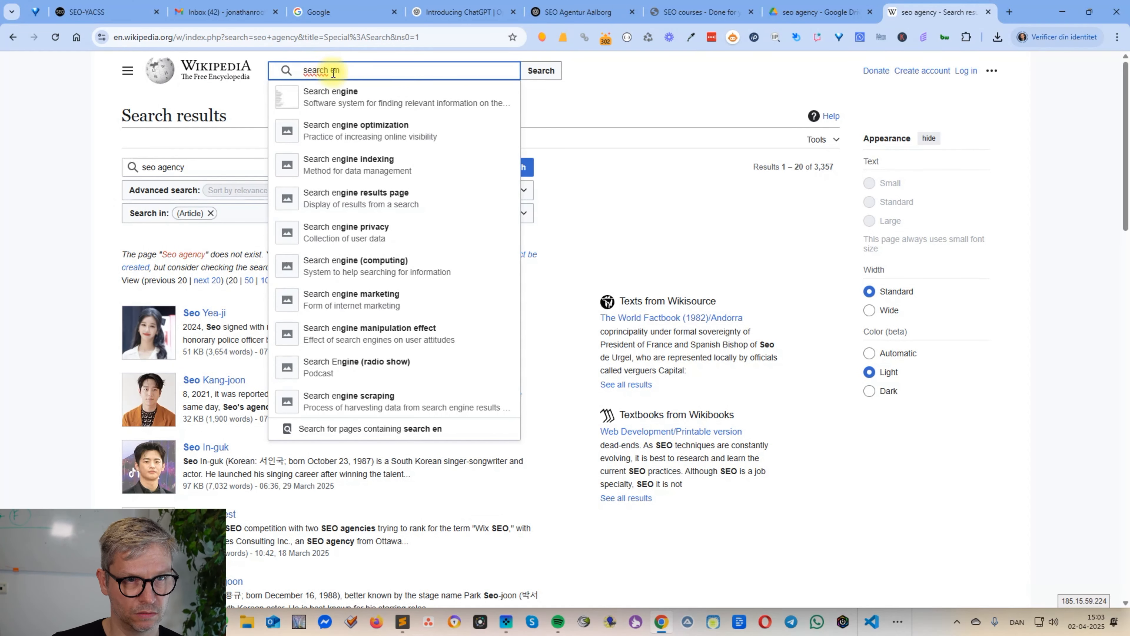
pyautogui.click(368, 130)
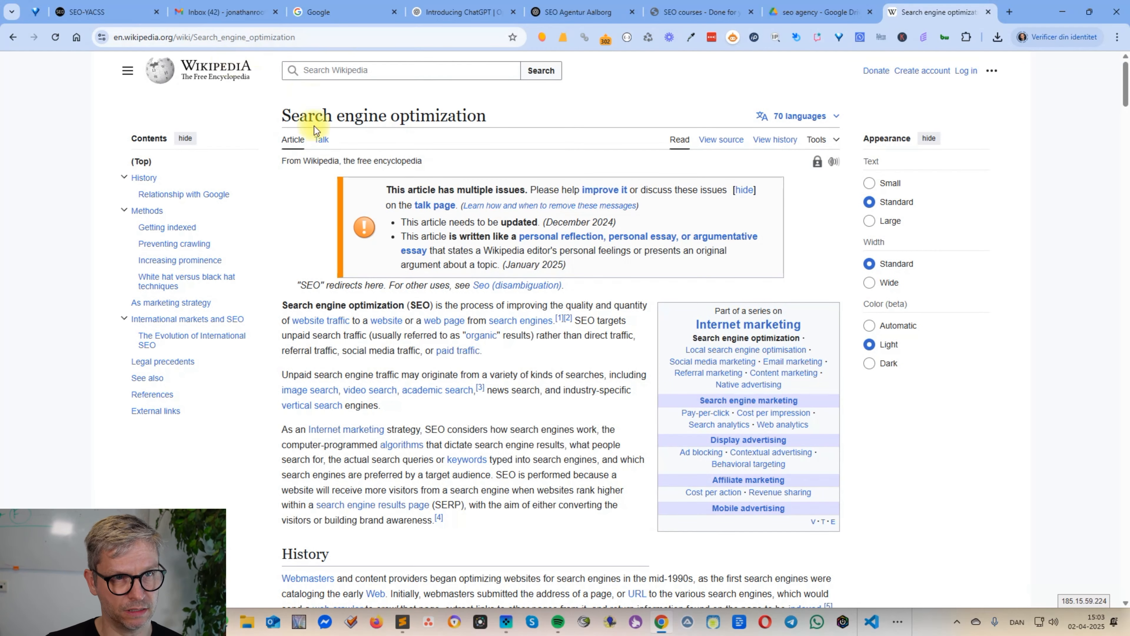
pyautogui.moveTo(281, 117); pyautogui.dragTo(480, 116)
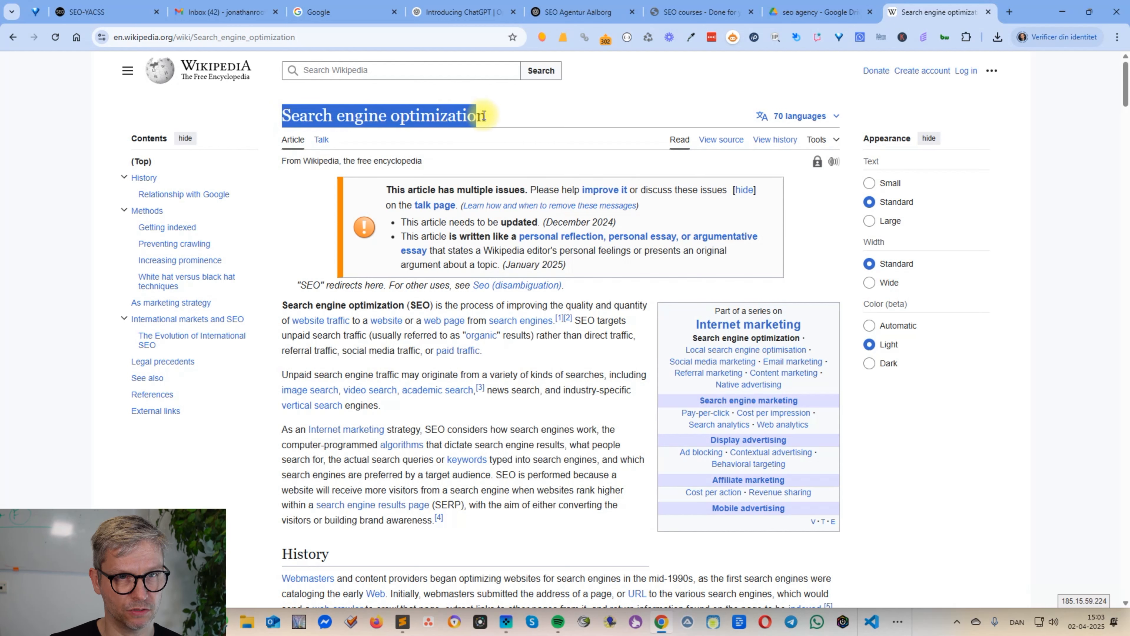
pyautogui.rightClick(476, 115)
pyautogui.click(545, 126)
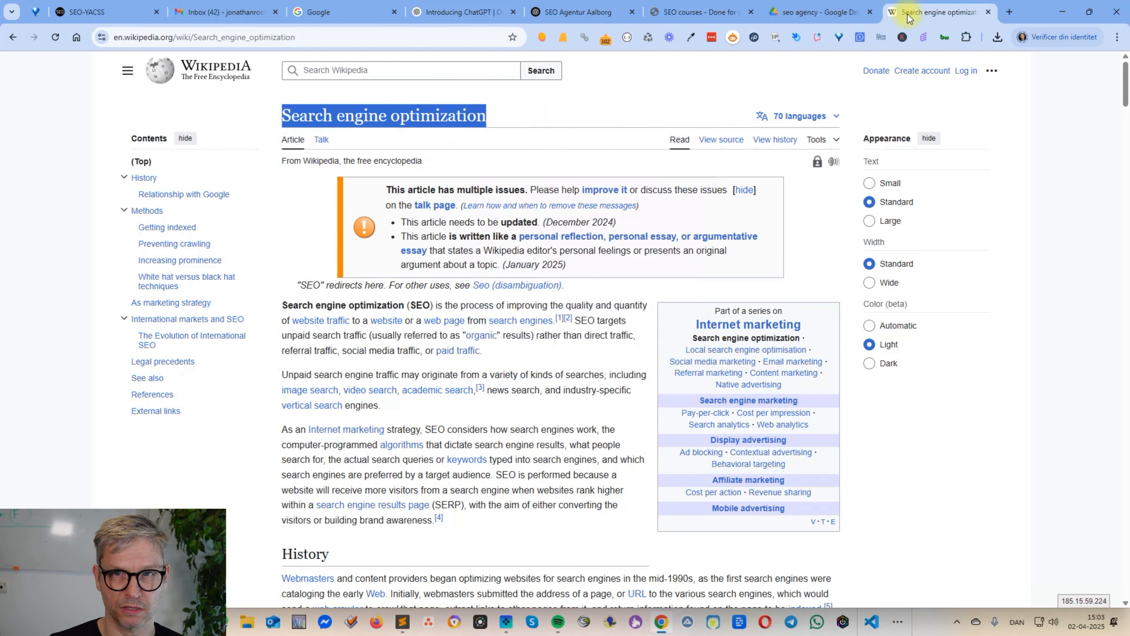
pyautogui.click(575, 12)
pyautogui.click(127, 12)
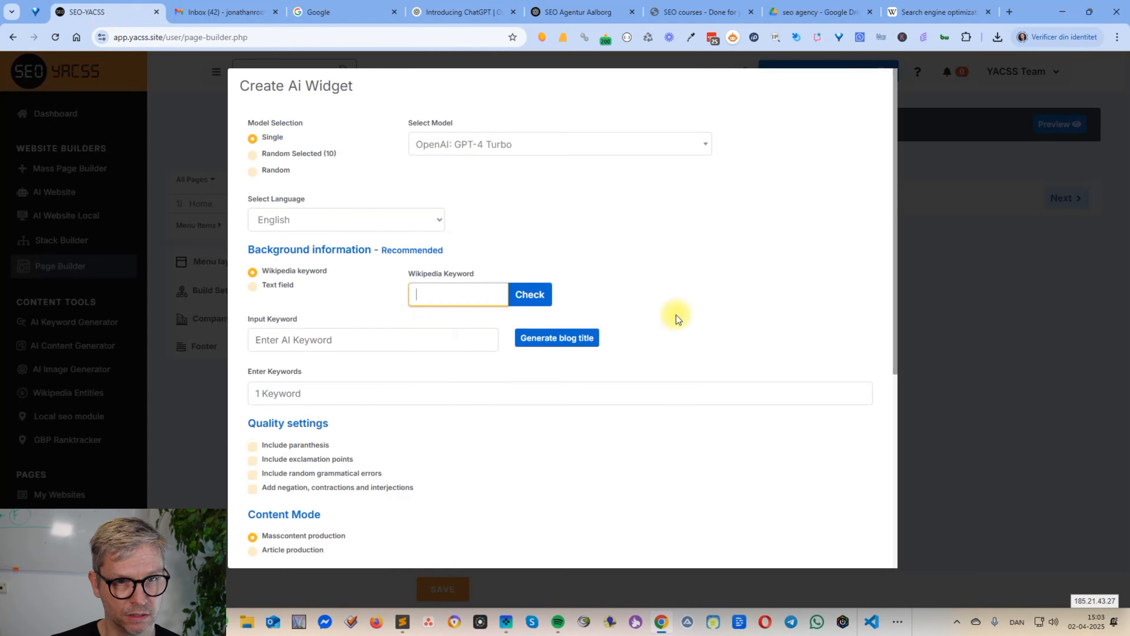
# Paste 'Search engine optimization' as the Wikipedia keyword and verify it exists.
pyautogui.click(443, 294)
pyautogui.hotkey('ctrl', 'v')
pyautogui.click(527, 295)
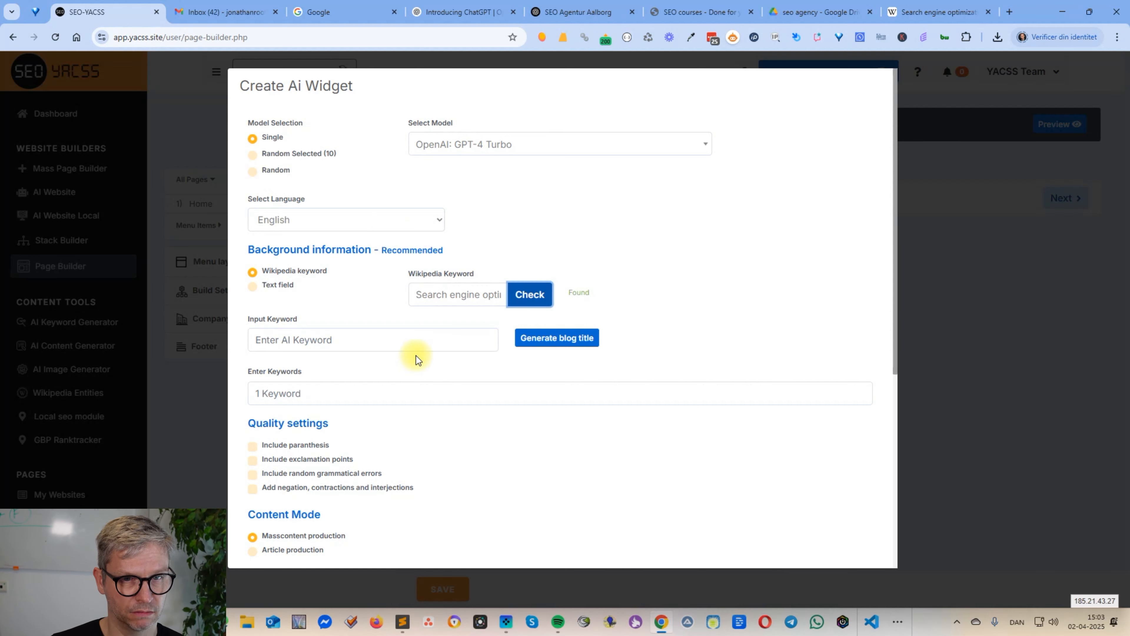
# Generate a blog title from 'seo agency in Aalborg', trimming it to 'Local SEO Strategies for Businesses in Aalborg'.
pyautogui.scroll(-1, 719, 272)
pyautogui.click(358, 282)
pyautogui.write('seo agency in Aalborg')
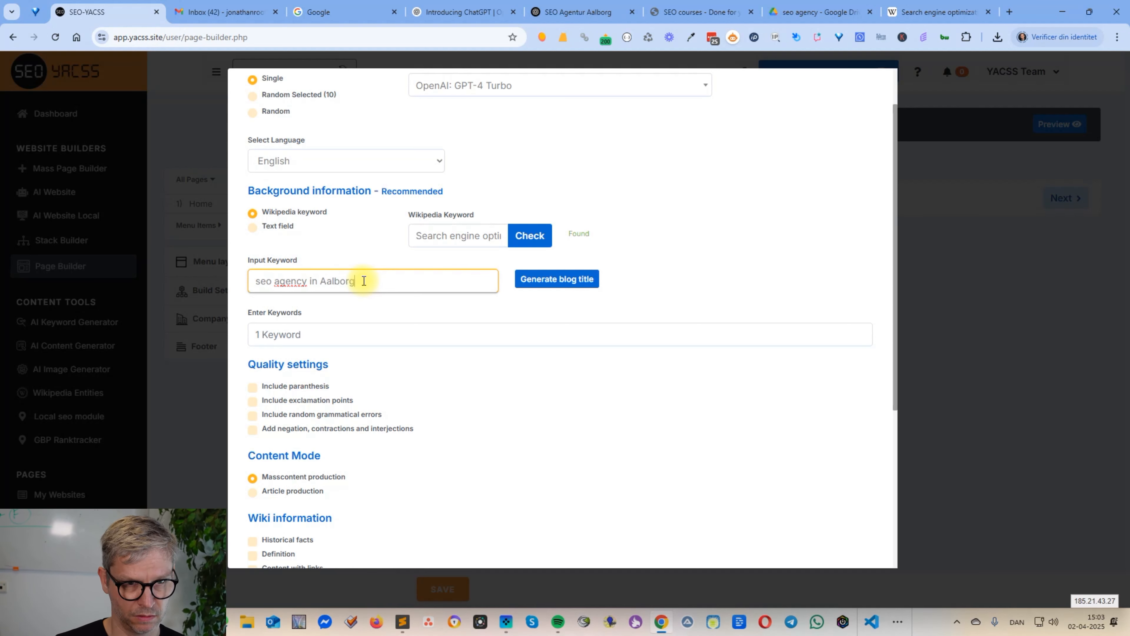
pyautogui.click(553, 280)
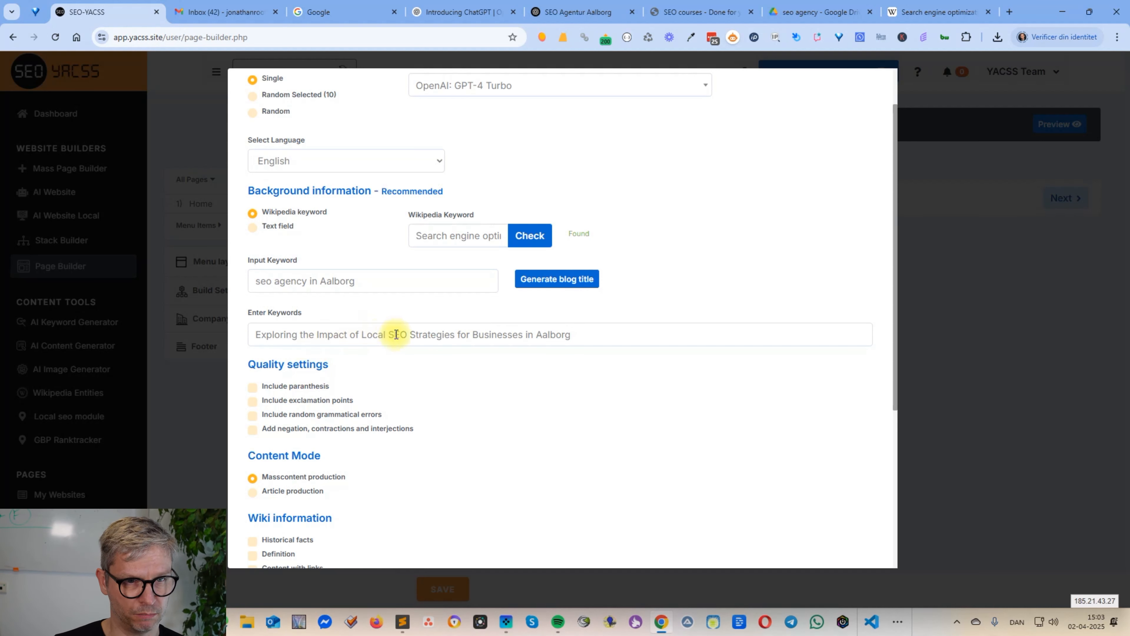
pyautogui.moveTo(360, 332); pyautogui.dragTo(130, 318)
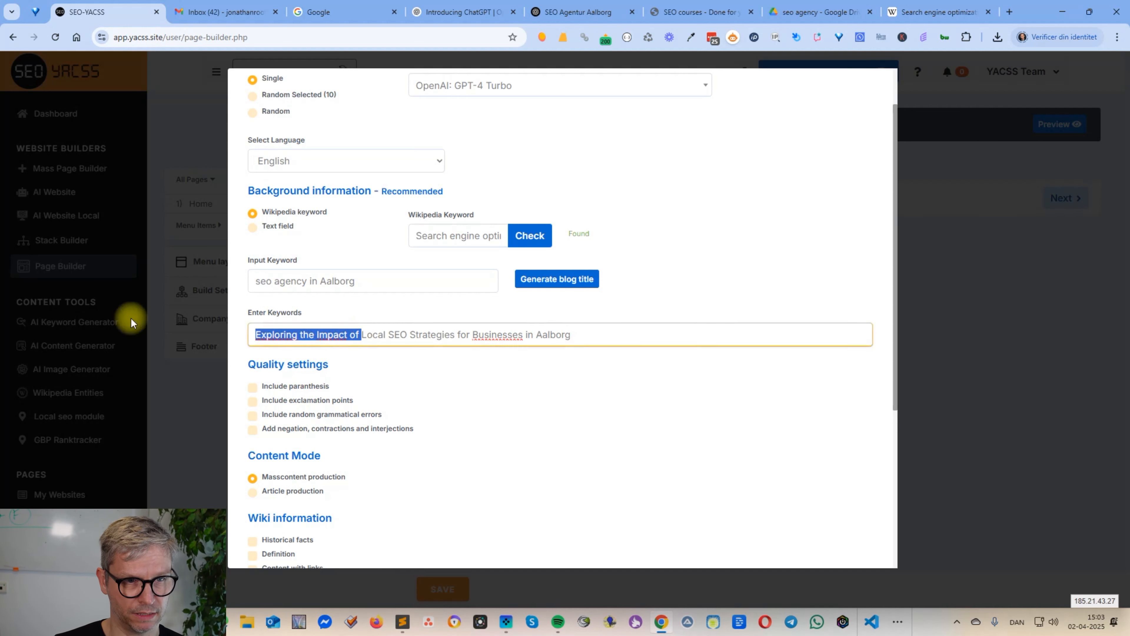
pyautogui.press('BackSpace')
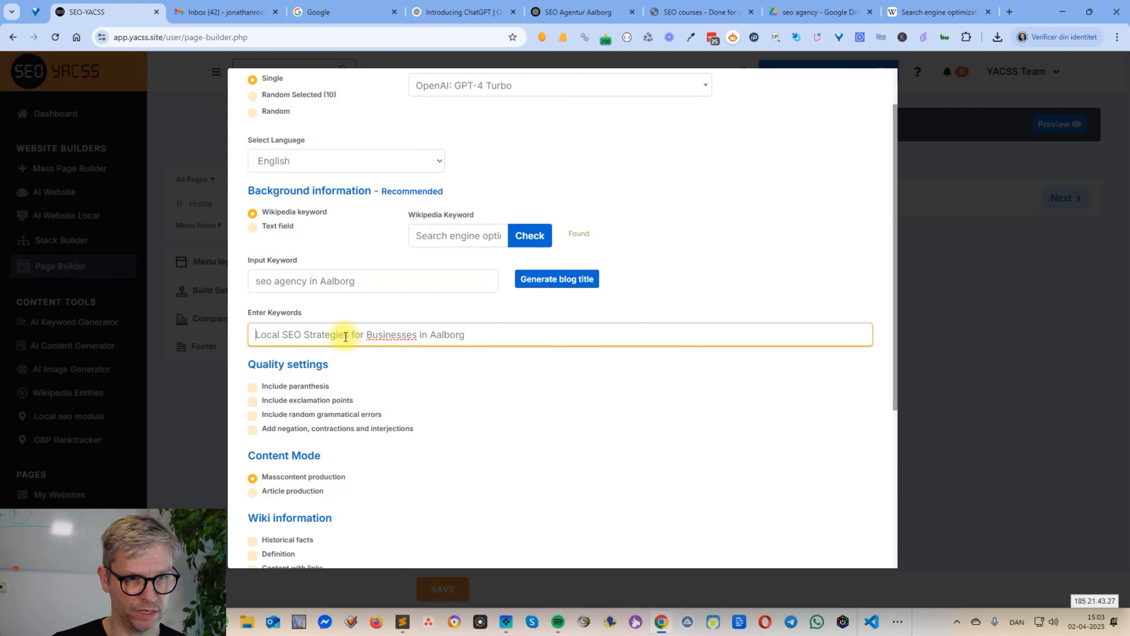
# Switch to Article production with H2 start and H2 end both set to 5.
pyautogui.scroll(-5, 534, 289)
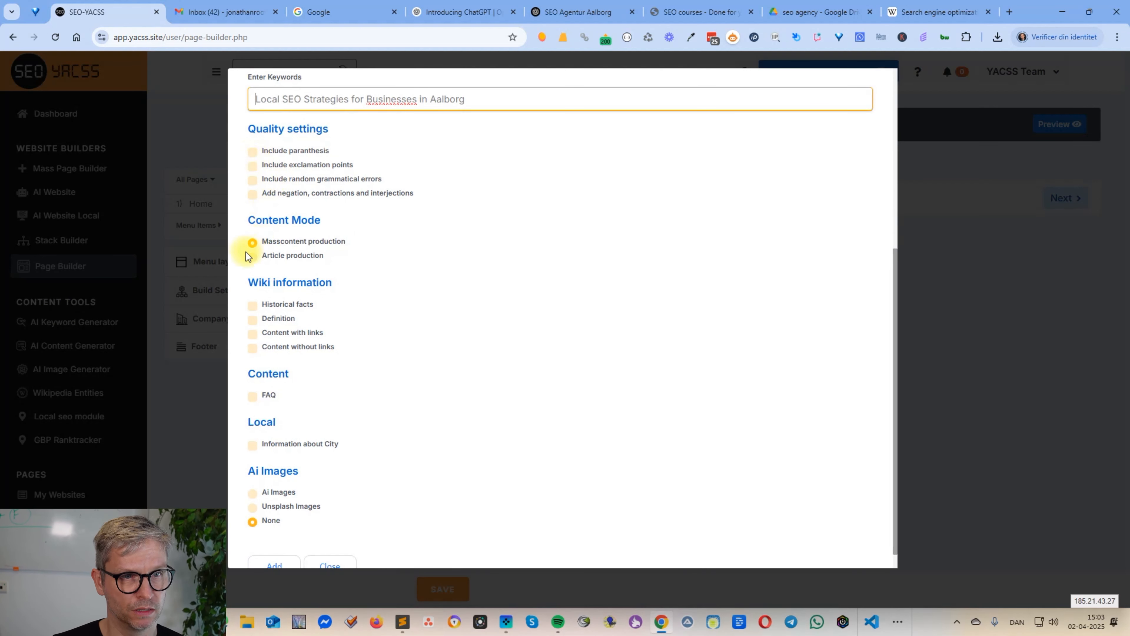
pyautogui.click(252, 256)
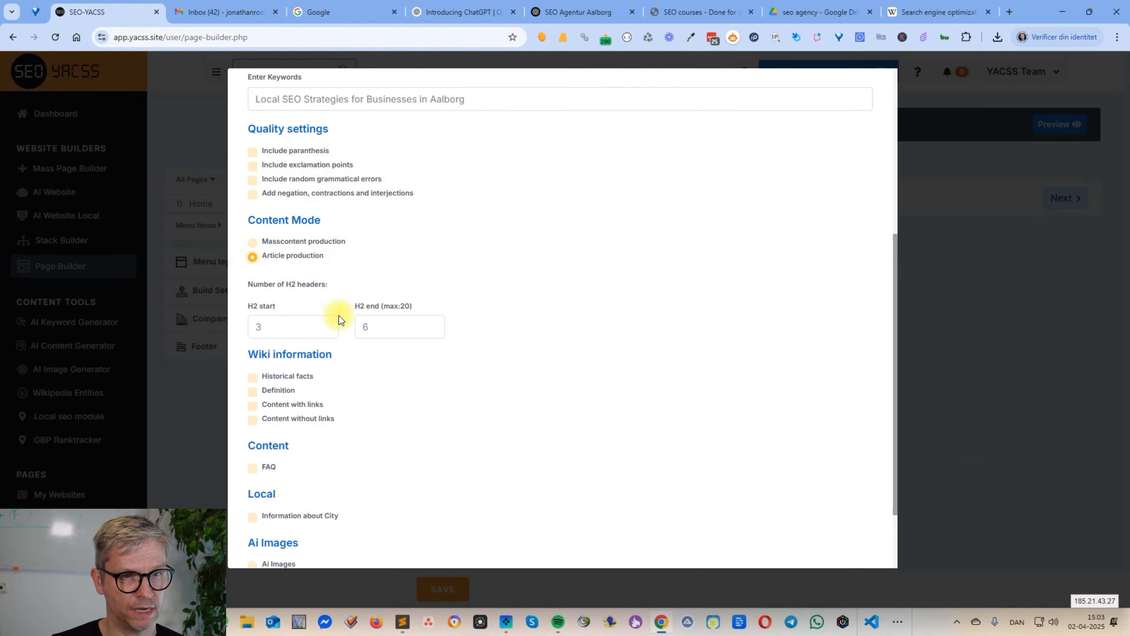
pyautogui.doubleClick(374, 320)
pyautogui.write('3')
pyautogui.doubleClick(254, 327)
pyautogui.write('5')
pyautogui.doubleClick(370, 328)
pyautogui.write('5')
pyautogui.scroll(-2, 301, 388)
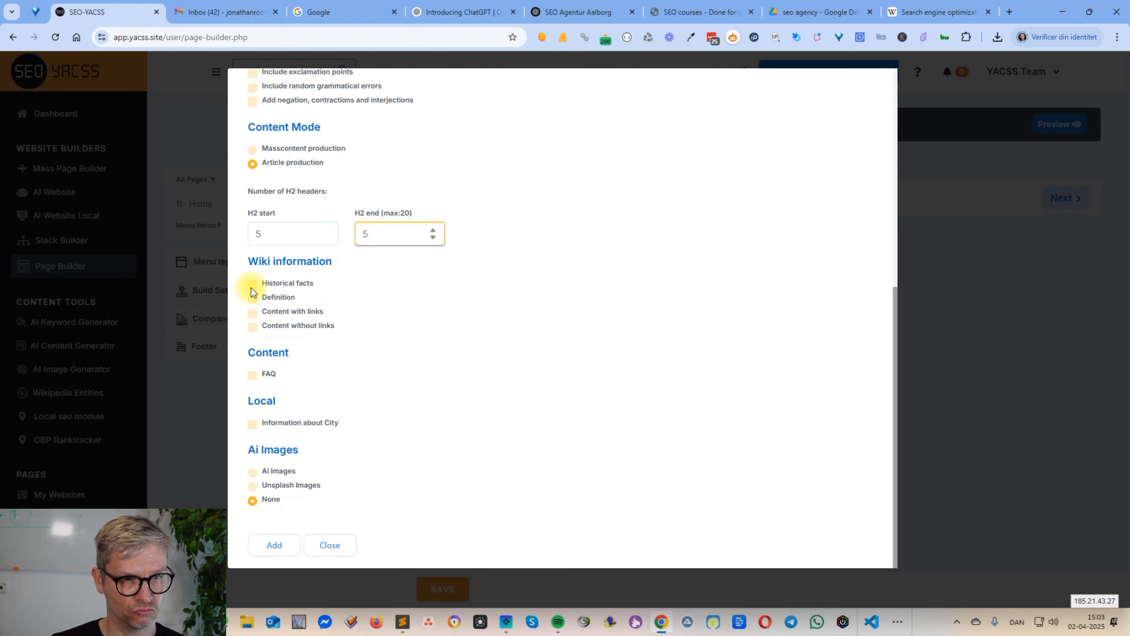
pyautogui.scroll(8, 250, 291)
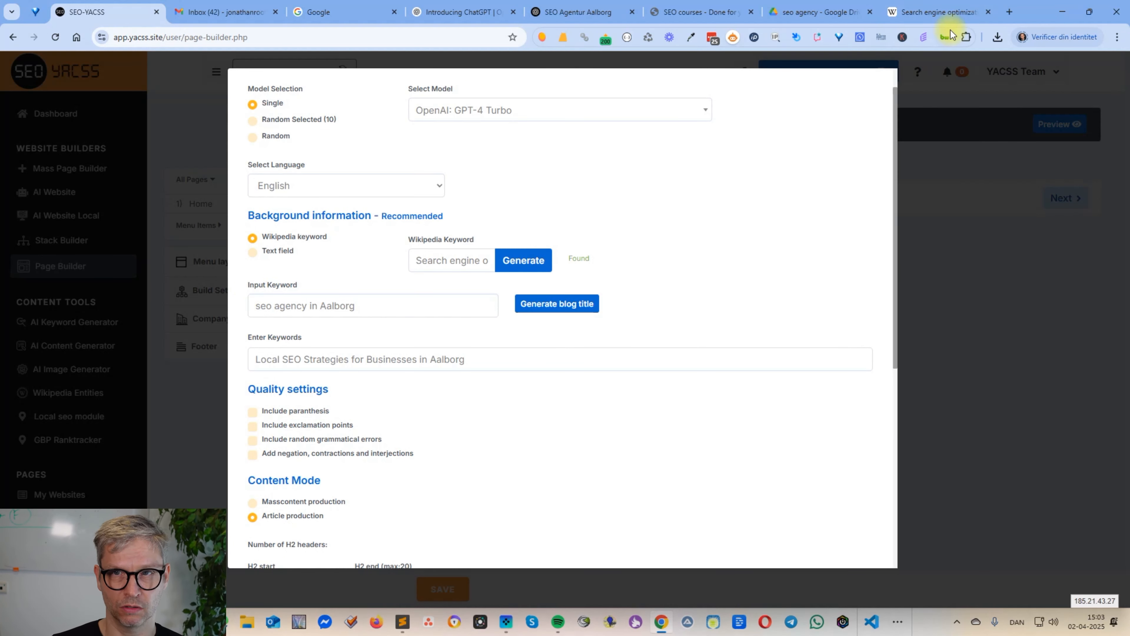
# Search Wikipedia for 'aalborg', select the Aalborg article title, and return to SEO-YACSS.
pyautogui.click(563, 13)
pyautogui.click(965, 10)
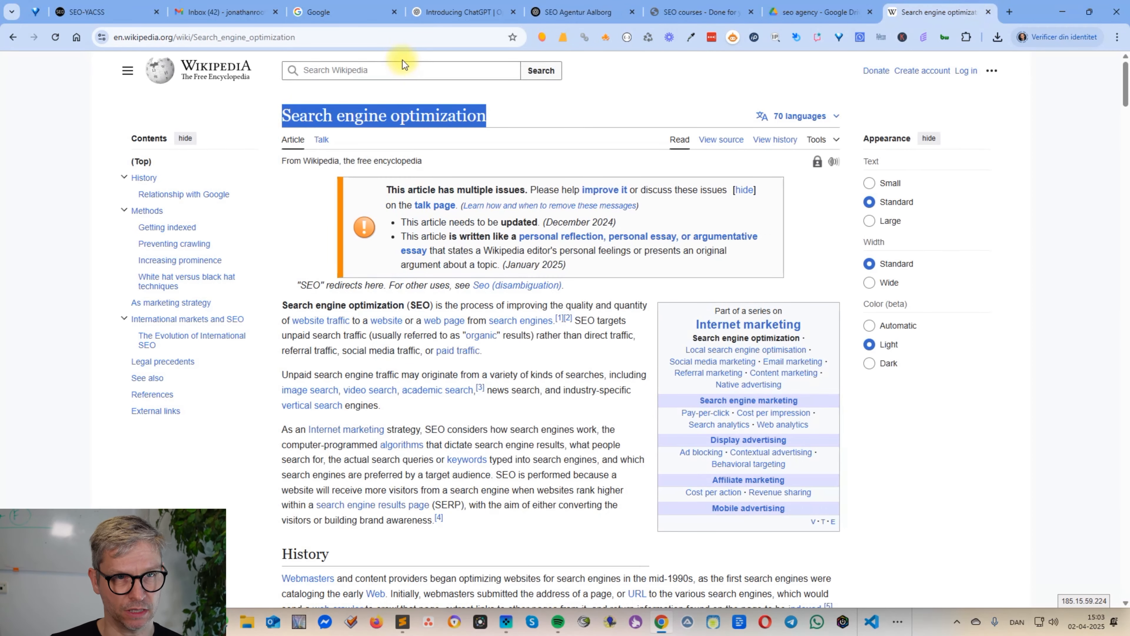
pyautogui.click(393, 69)
pyautogui.write('aalborg')
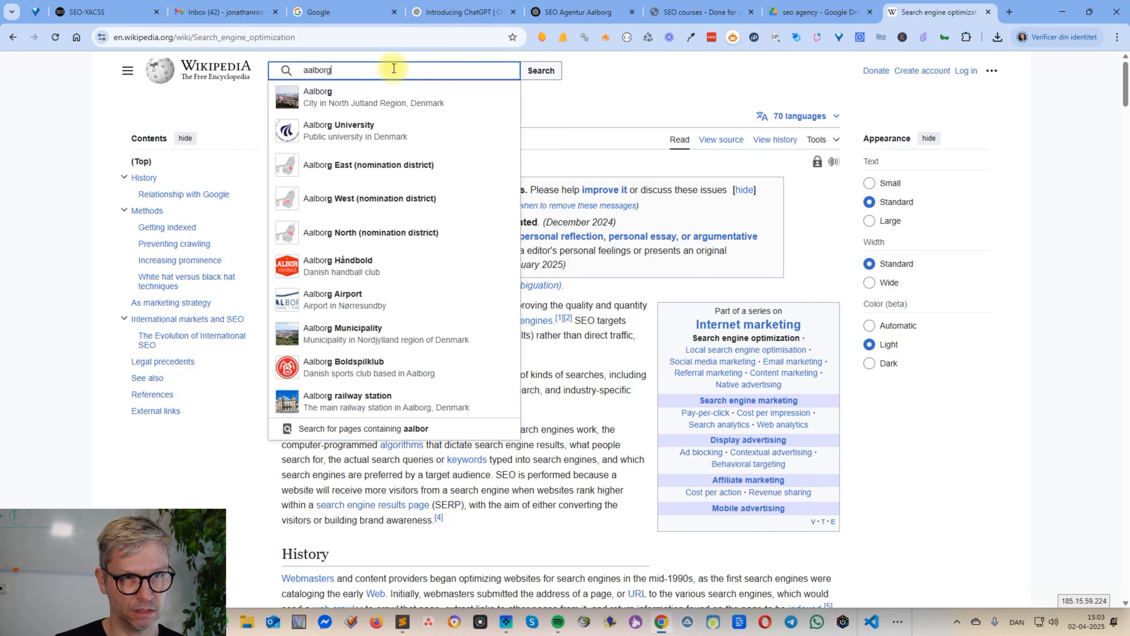
pyautogui.press('Return')
pyautogui.moveTo(366, 114); pyautogui.dragTo(275, 116)
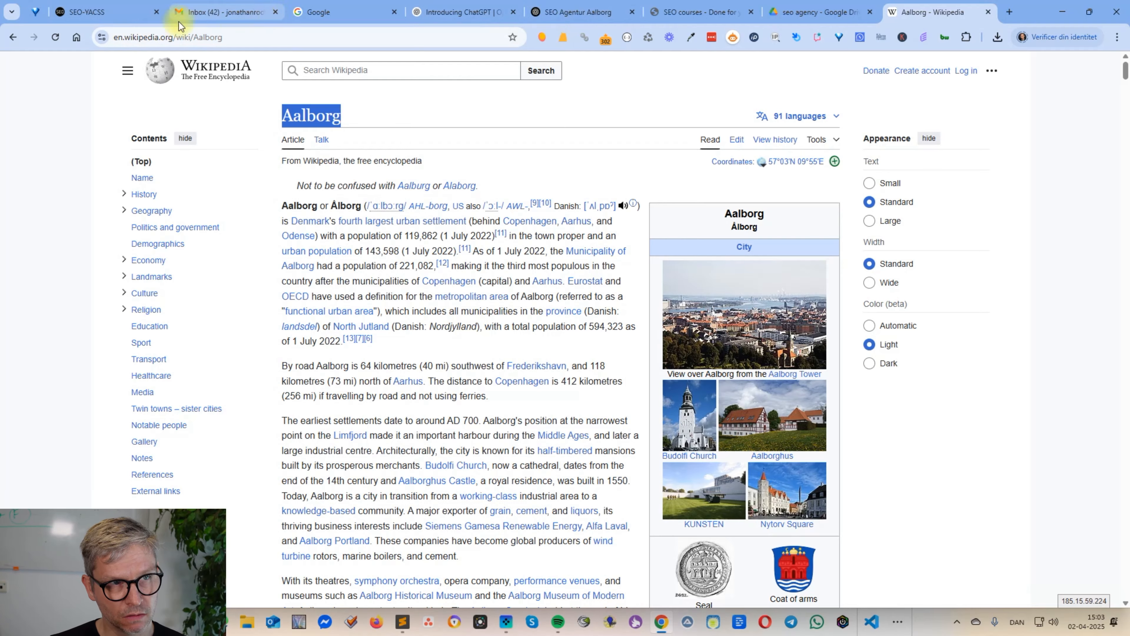
pyautogui.click(96, 12)
# Fetch Wikipedia background for Aalborg and add city information with Aalborg verified as the city.
pyautogui.click(474, 263)
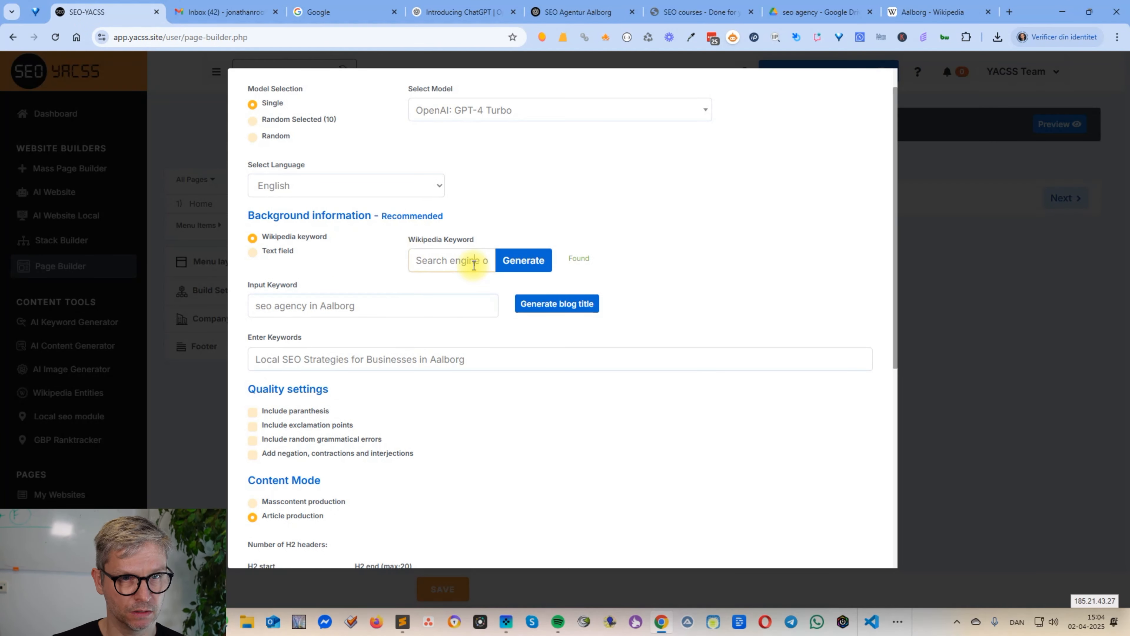
pyautogui.hotkey('ctrl', 'a')
pyautogui.hotkey('ctrl', 'v')
pyautogui.click(538, 269)
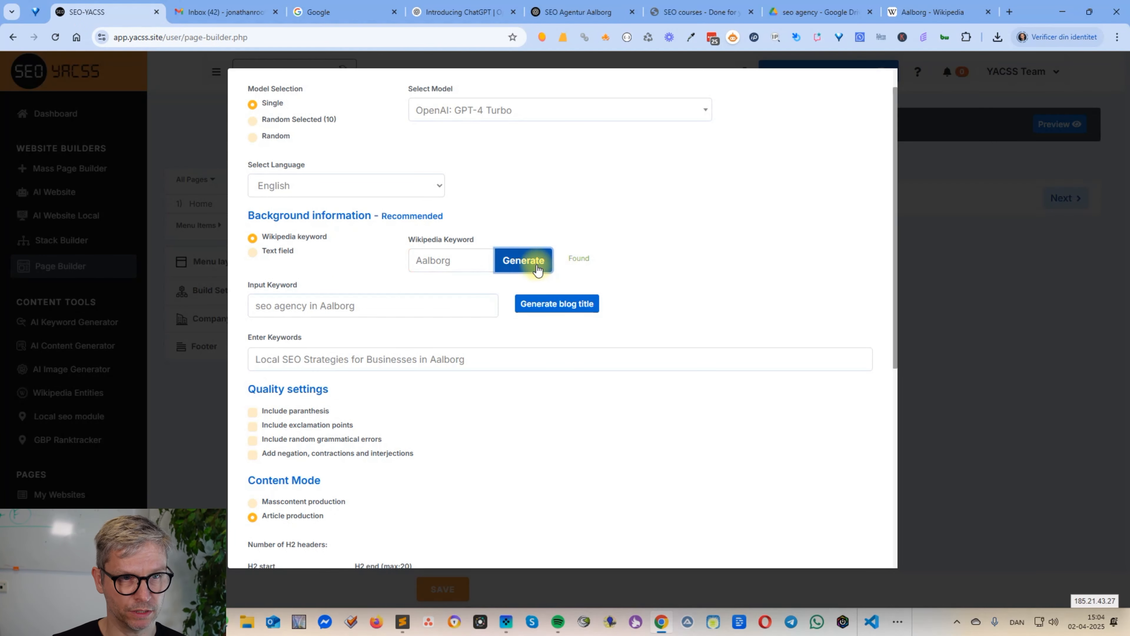
pyautogui.scroll(-8, 822, 253)
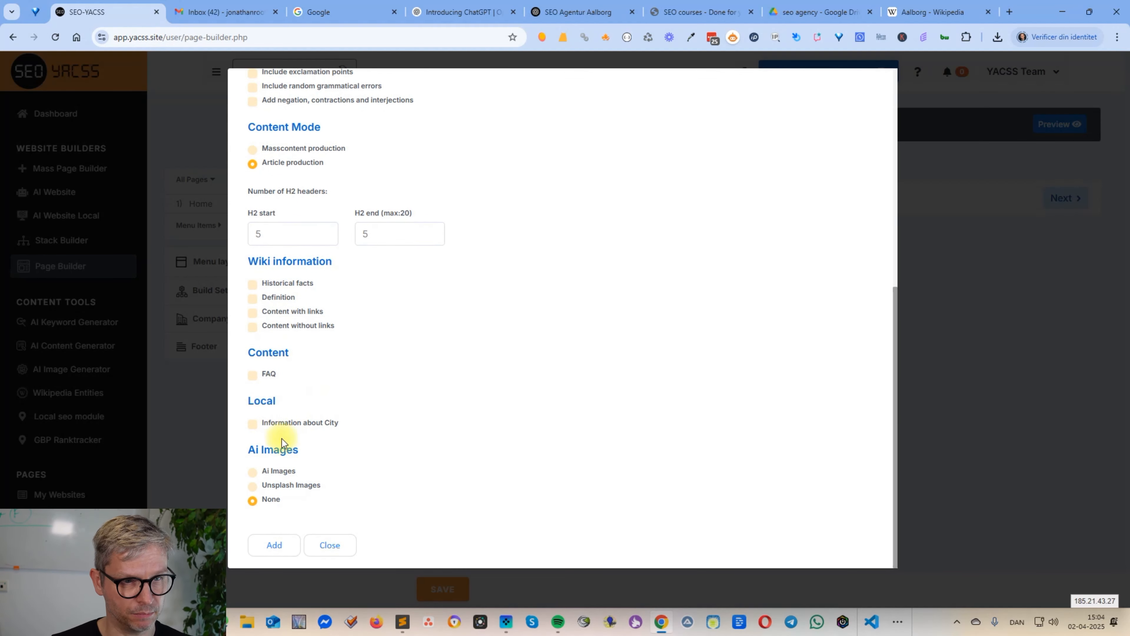
pyautogui.click(254, 425)
pyautogui.click(305, 471)
pyautogui.hotkey('ctrl', 'v')
pyautogui.click(425, 472)
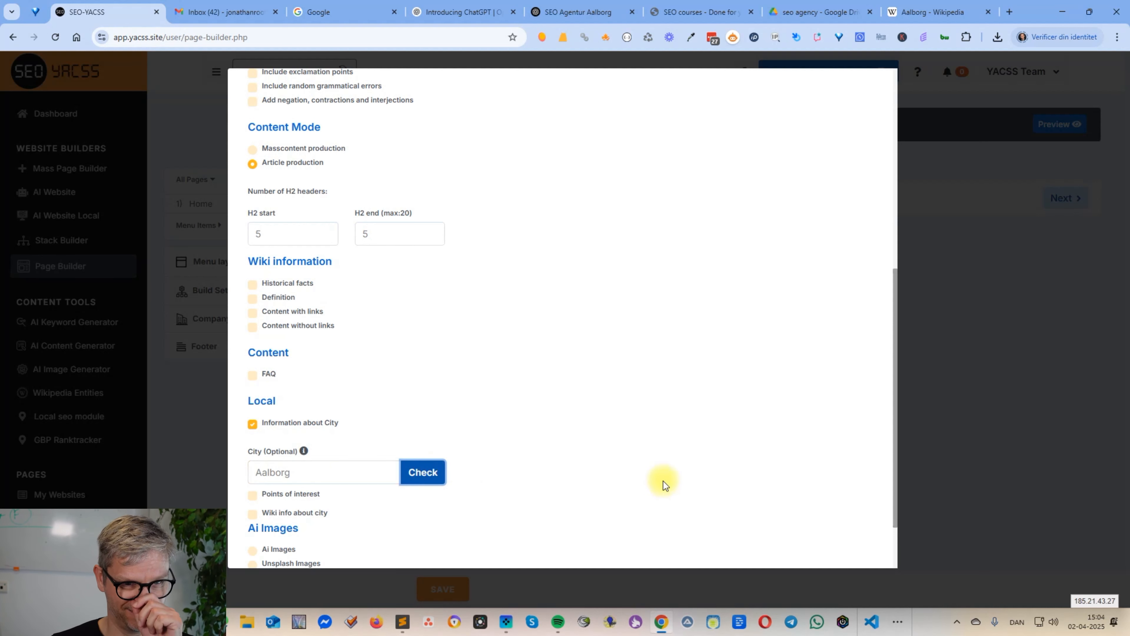
# Change the Wikipedia keyword to 'Search engine optimization' and fetch its background.
pyautogui.scroll(5, 423, 347)
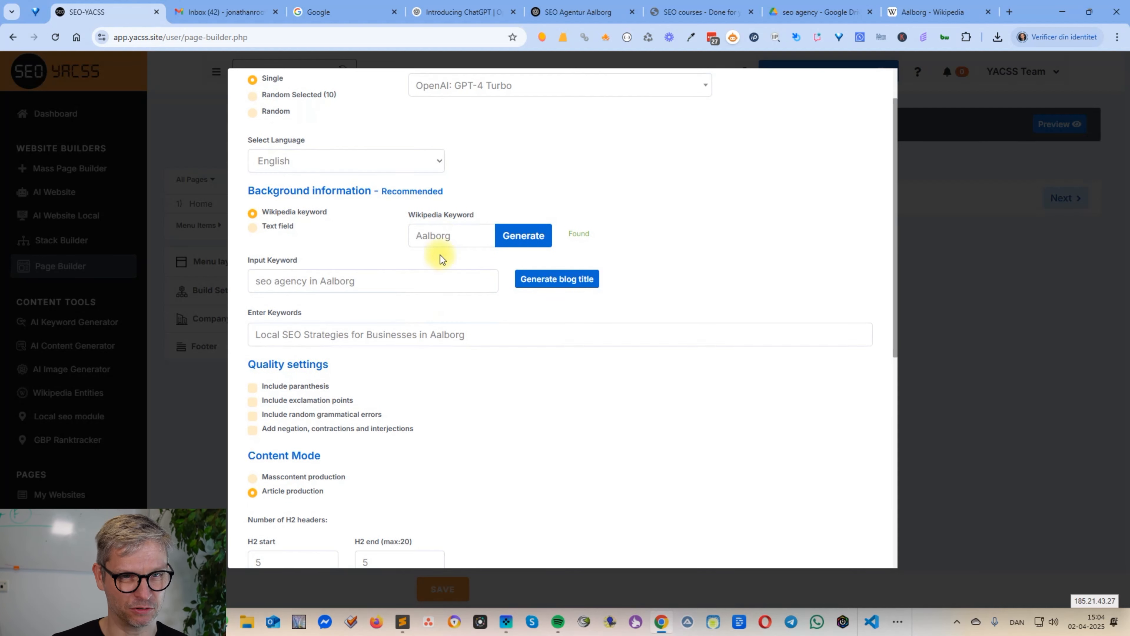
pyautogui.doubleClick(463, 234)
pyautogui.write('Search engine')
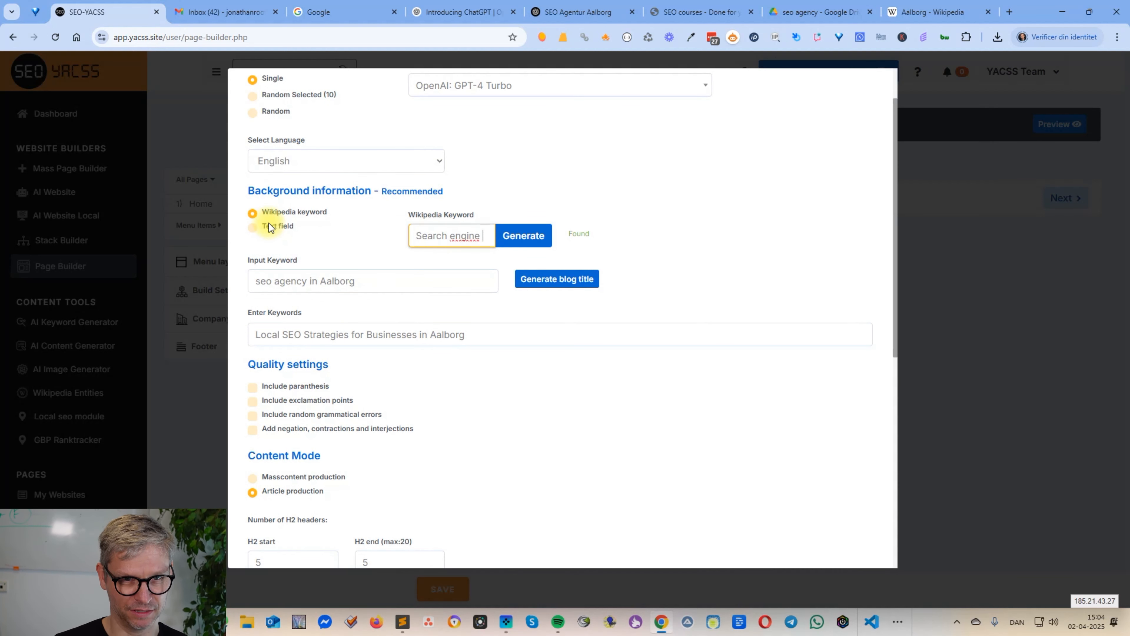
pyautogui.write(' optimization')
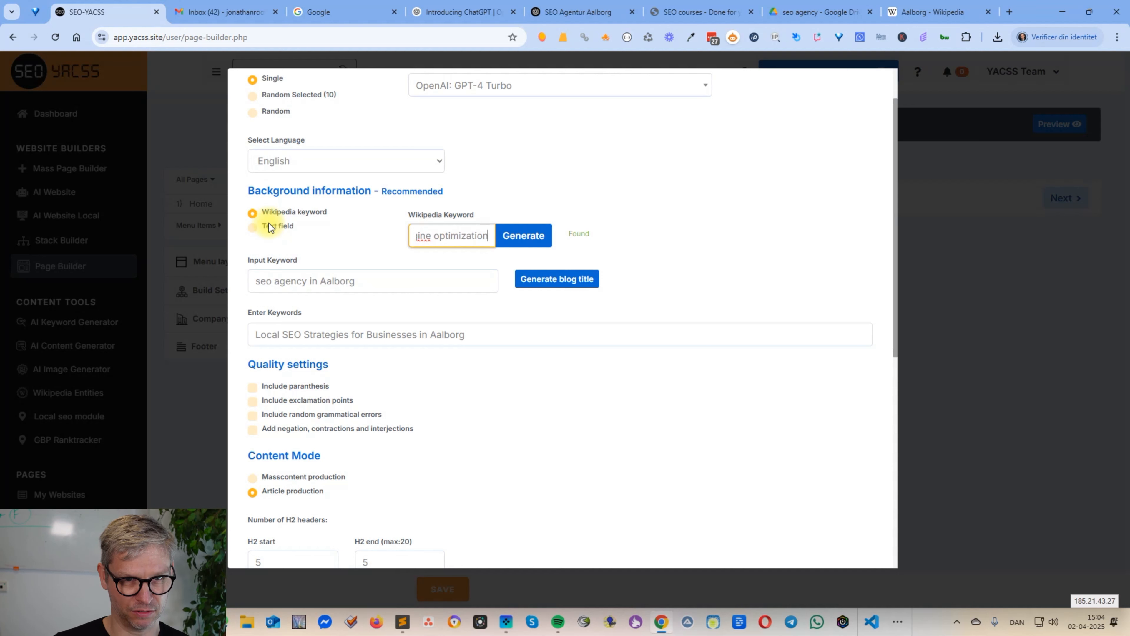
pyautogui.click(518, 235)
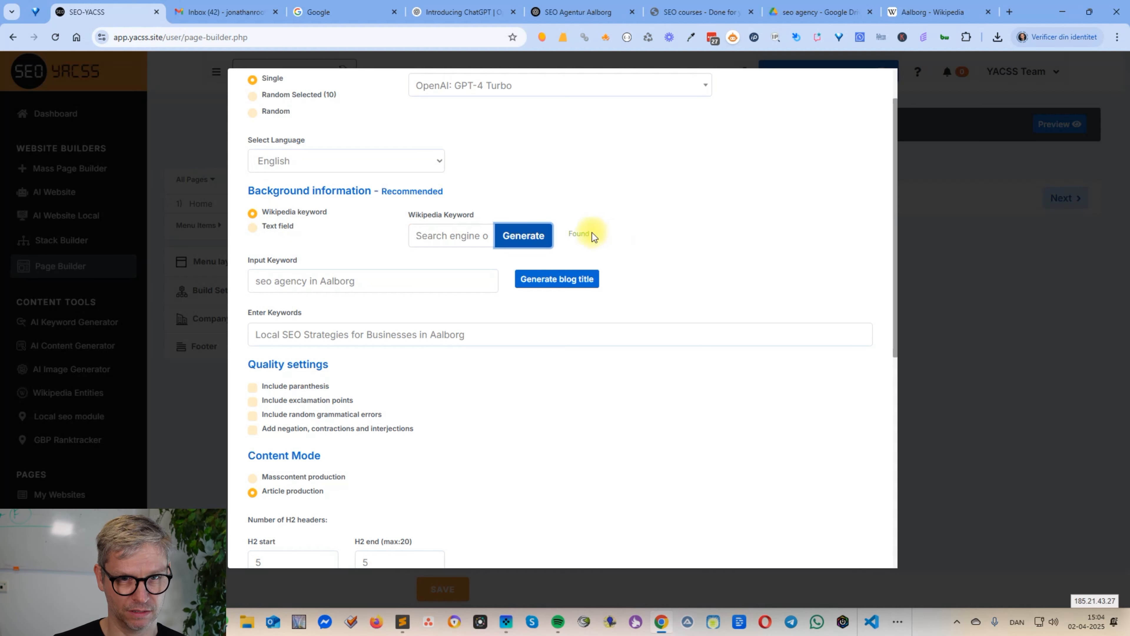
pyautogui.scroll(-8, 775, 262)
pyautogui.scroll(8, 669, 374)
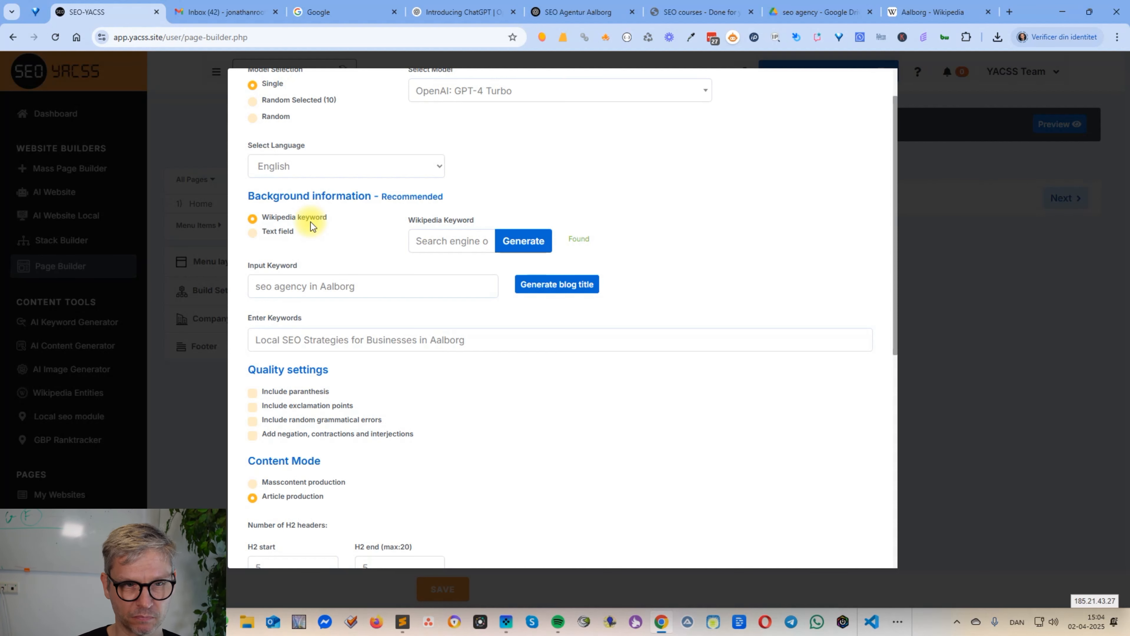
pyautogui.scroll(-9, 315, 267)
pyautogui.scroll(1, 317, 423)
pyautogui.scroll(-1, 309, 382)
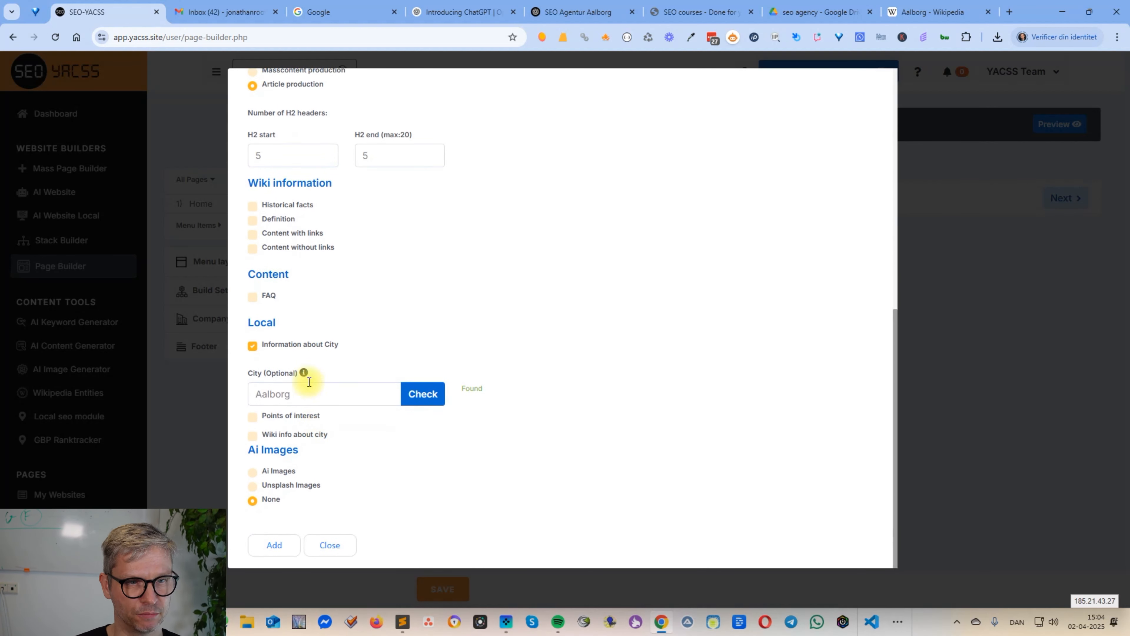
# Include points of interest 5–5 and Unsplash images with keyword 'search engine optimization'.
pyautogui.click(252, 416)
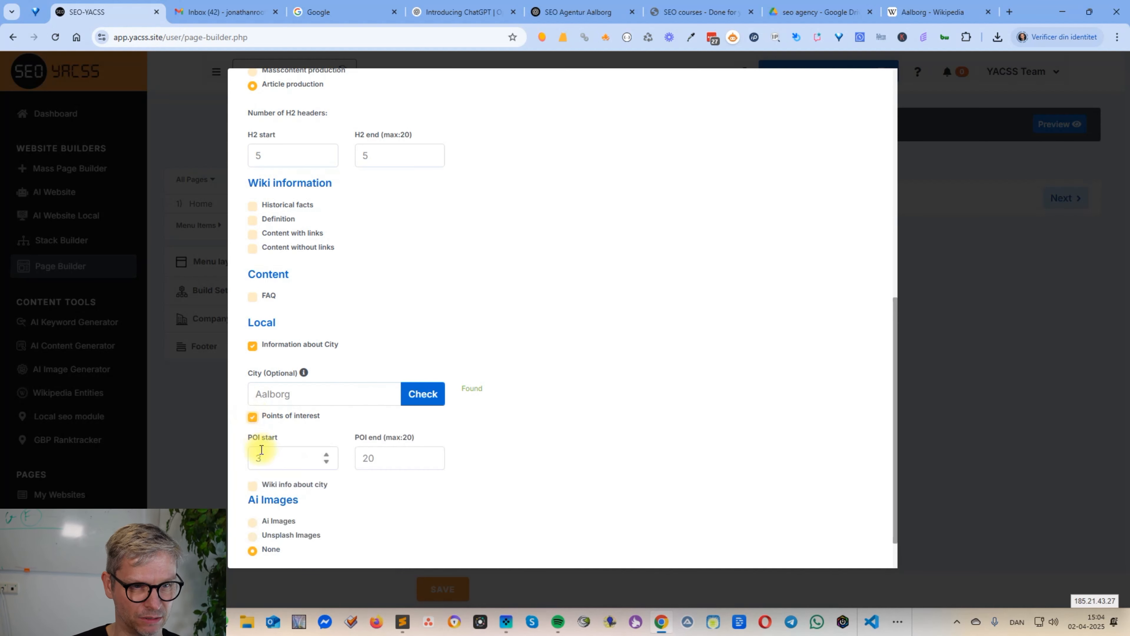
pyautogui.scroll(-1, 254, 459)
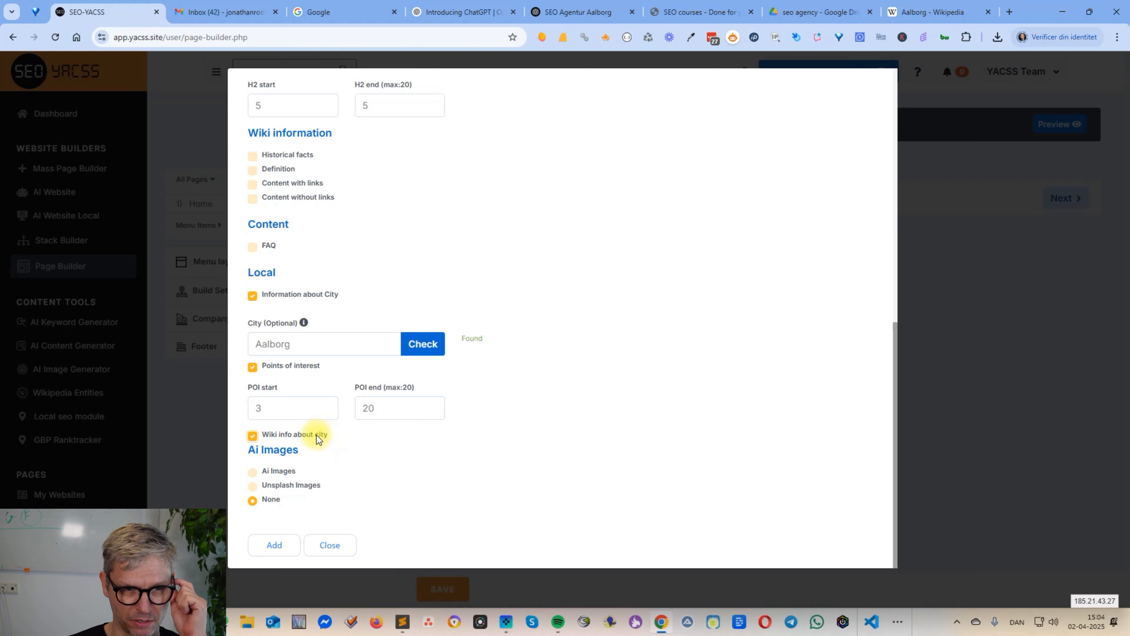
pyautogui.click(279, 485)
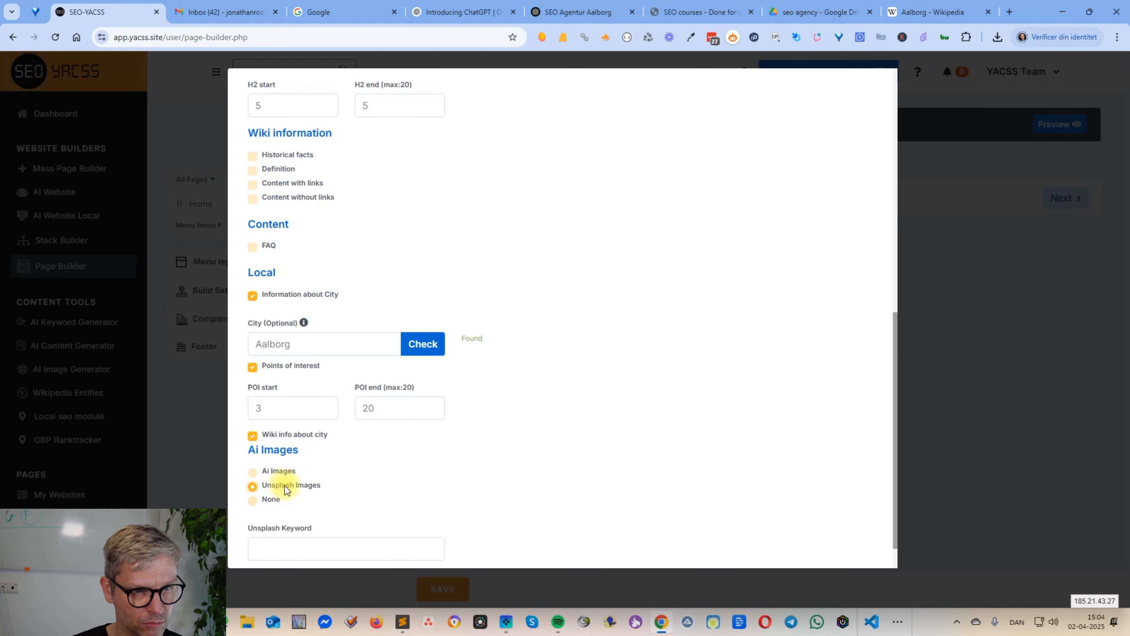
pyautogui.scroll(-1, 516, 438)
pyautogui.click(285, 504)
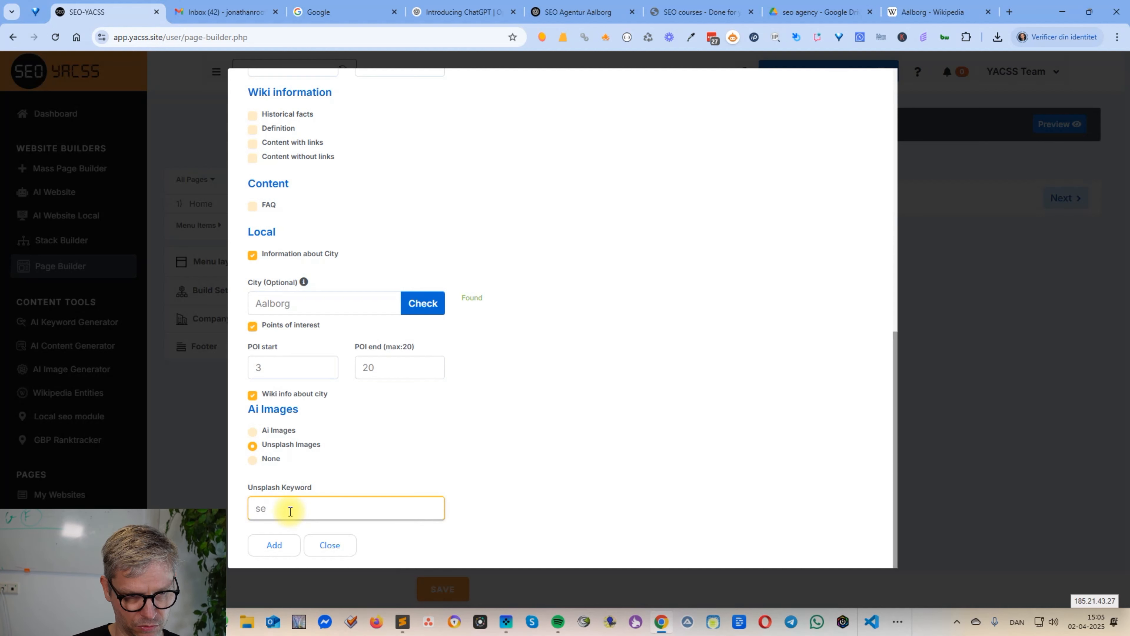
pyautogui.write('search engine optimization')
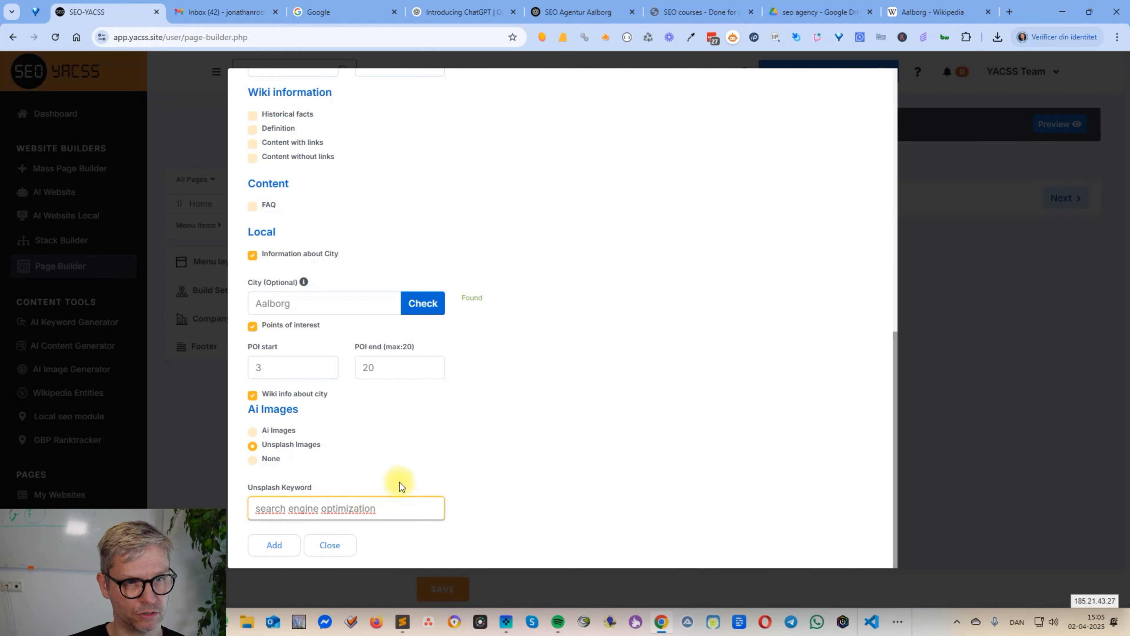
pyautogui.doubleClick(393, 368)
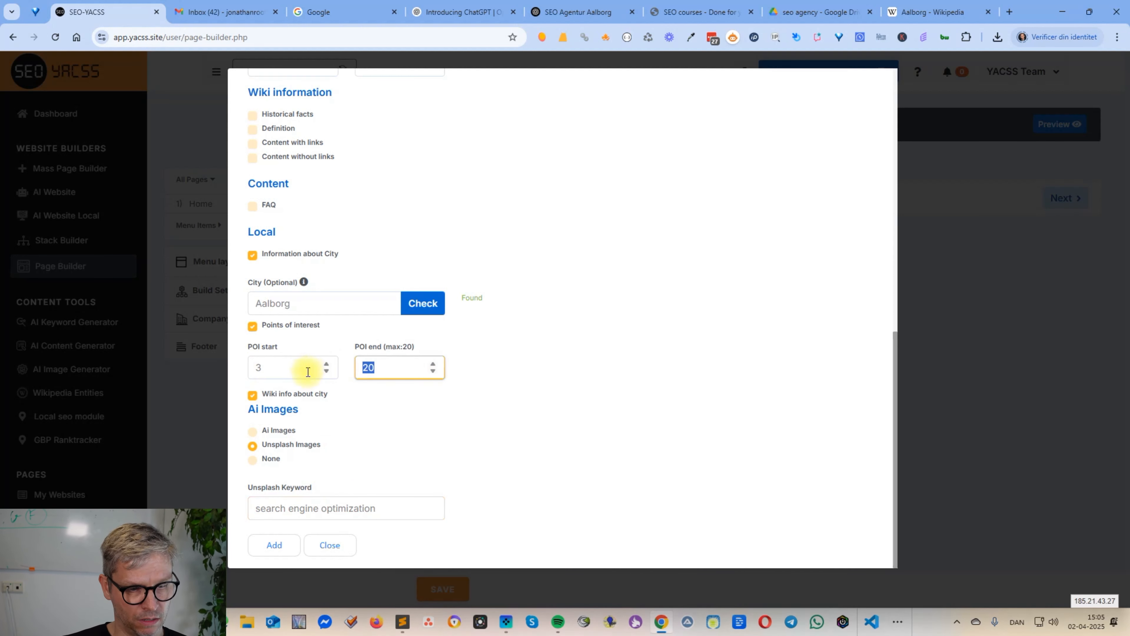
pyautogui.write('5')
pyautogui.doubleClick(285, 367)
pyautogui.write('5')
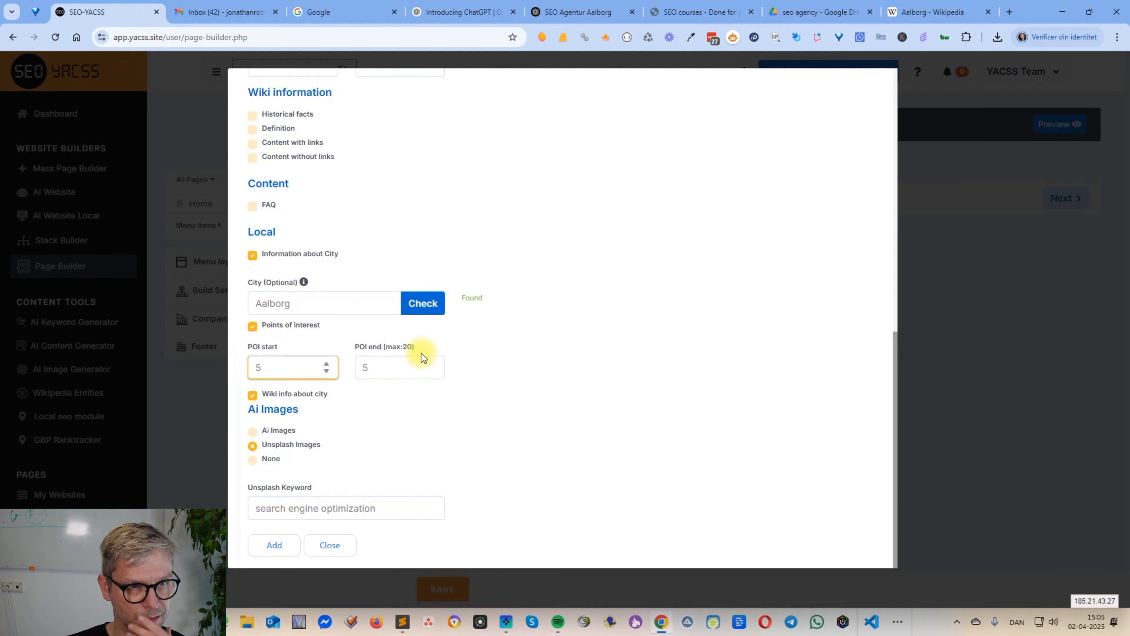
# Include historical facts and an FAQ block ending at 3, then add the section.
pyautogui.scroll(5, 418, 356)
pyautogui.scroll(-2, 394, 365)
pyautogui.click(255, 291)
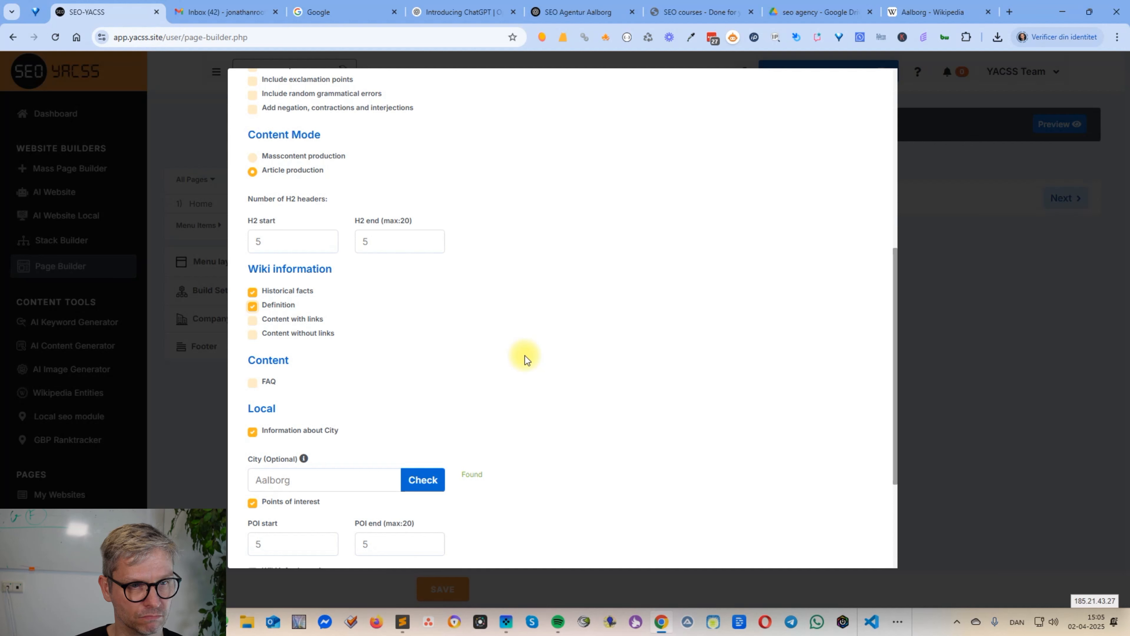
pyautogui.click(252, 382)
pyautogui.doubleClick(369, 430)
pyautogui.write('3')
pyautogui.scroll(-7, 573, 416)
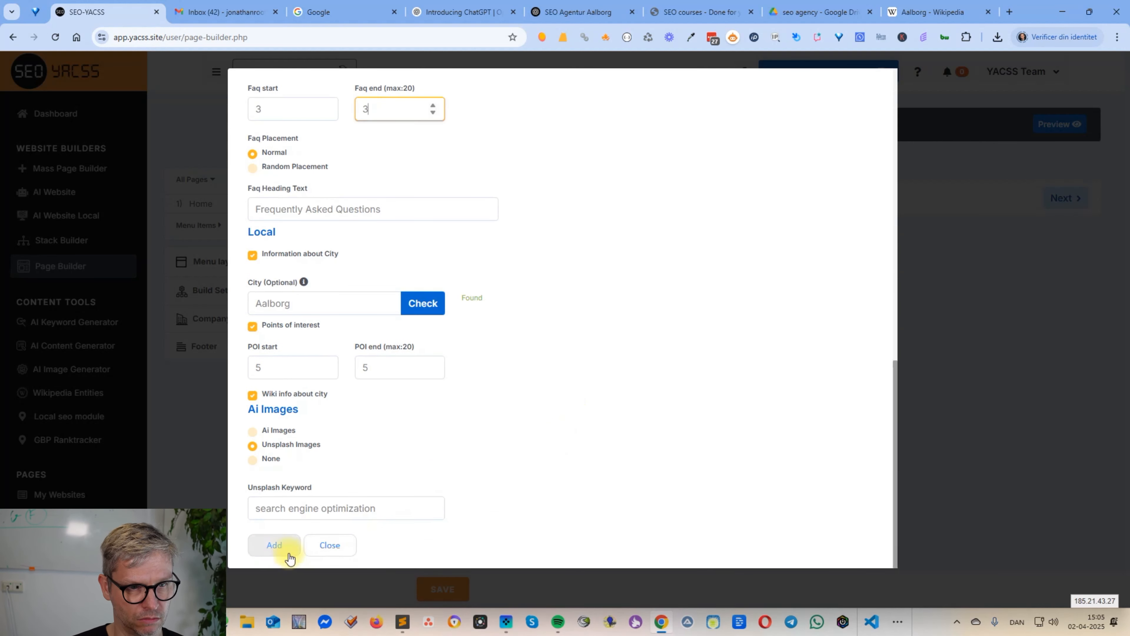
pyautogui.click(281, 547)
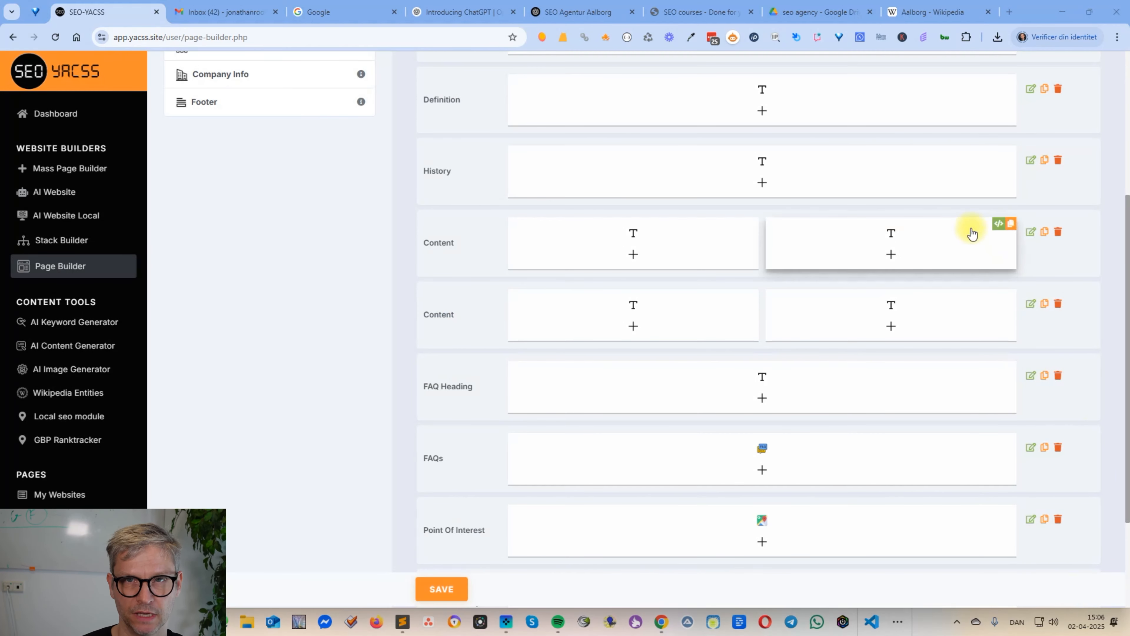
# Scroll back to the top of the Page Builder and open the page preview.
pyautogui.scroll(5, 940, 243)
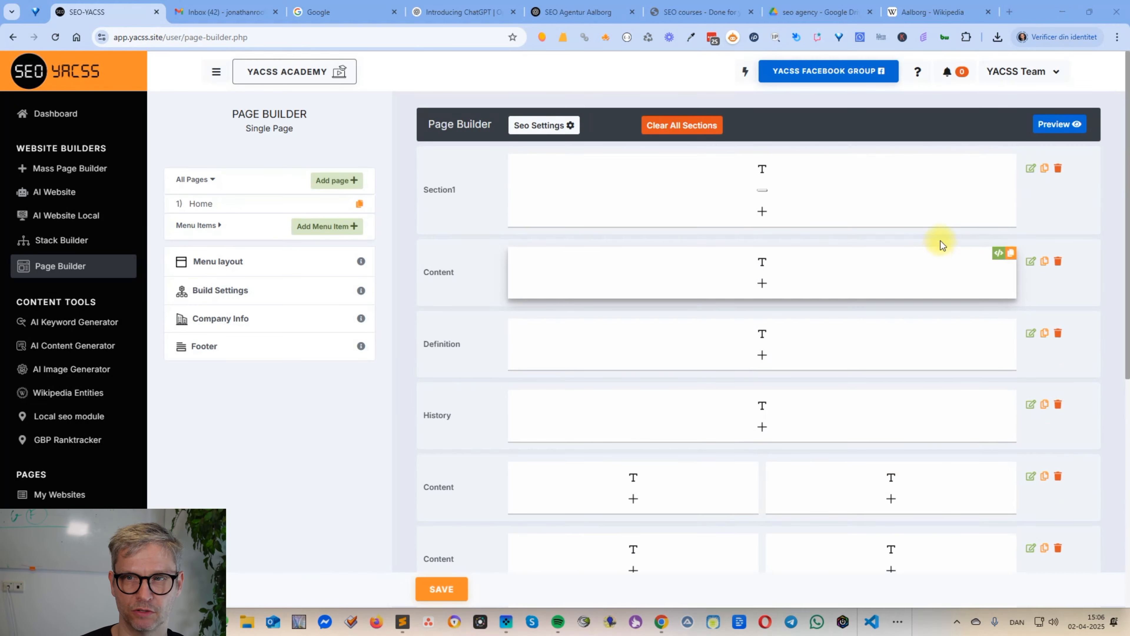
pyautogui.click(1076, 121)
# Scroll through the whole Aalborg SEO article preview, then return to the Page Builder.
pyautogui.scroll(-5, 886, 332)
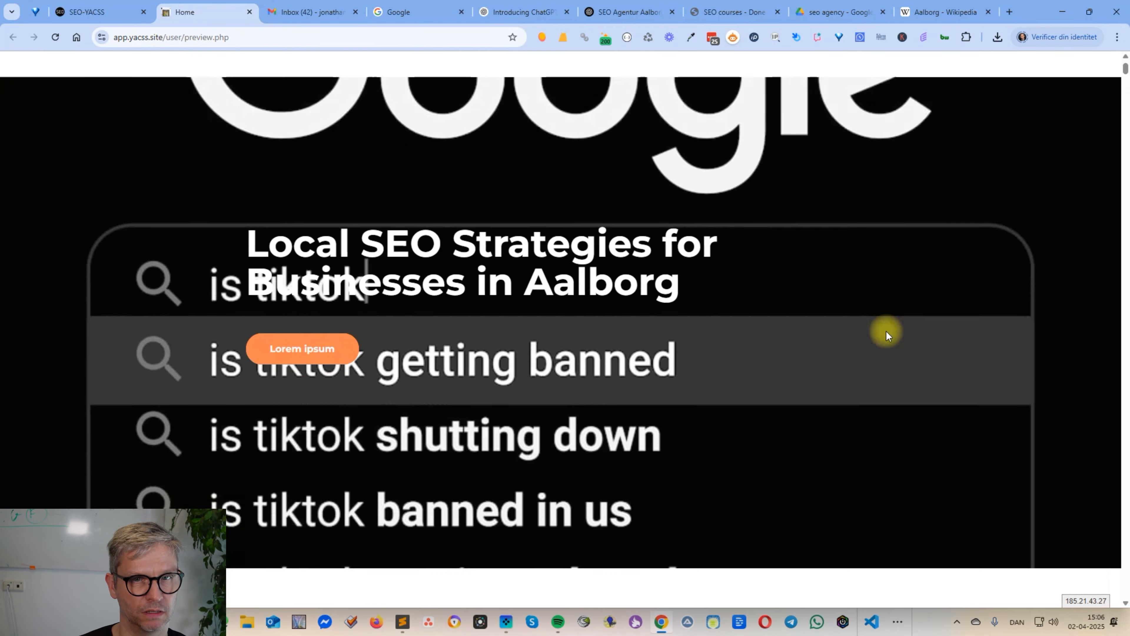
pyautogui.scroll(5, 884, 326)
pyautogui.scroll(-3, 881, 322)
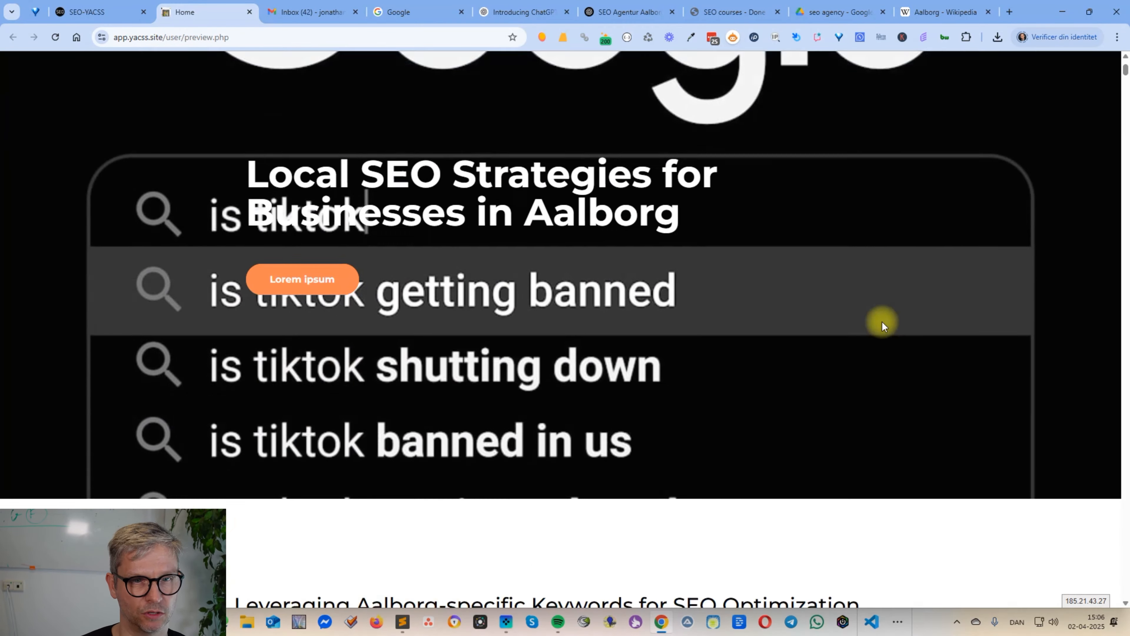
pyautogui.scroll(5, 903, 280)
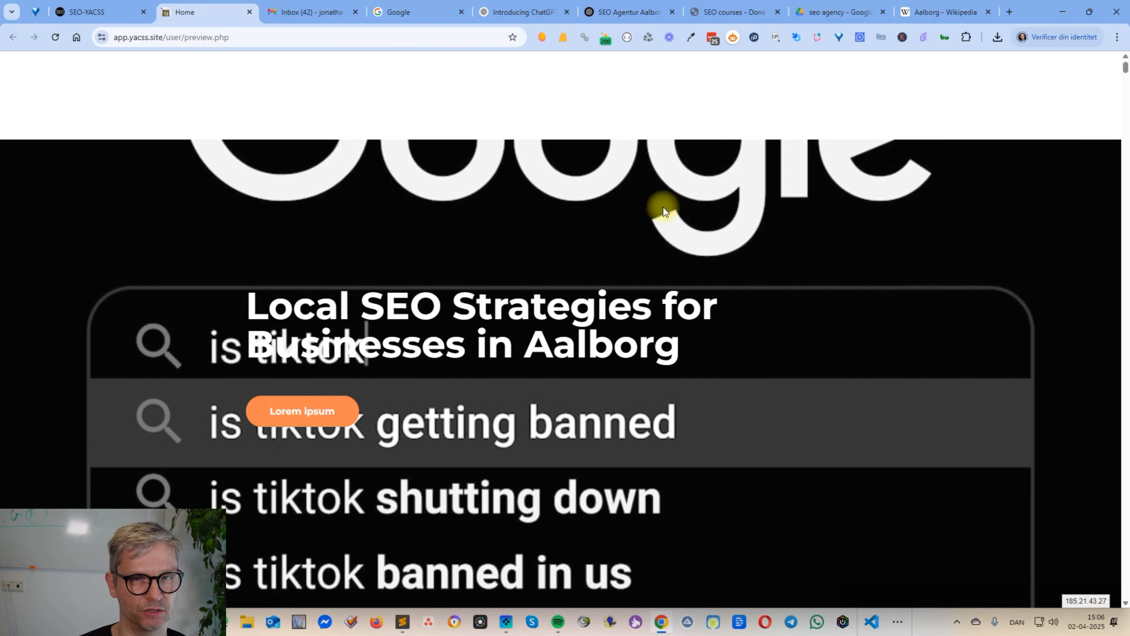
pyautogui.scroll(-15, 856, 129)
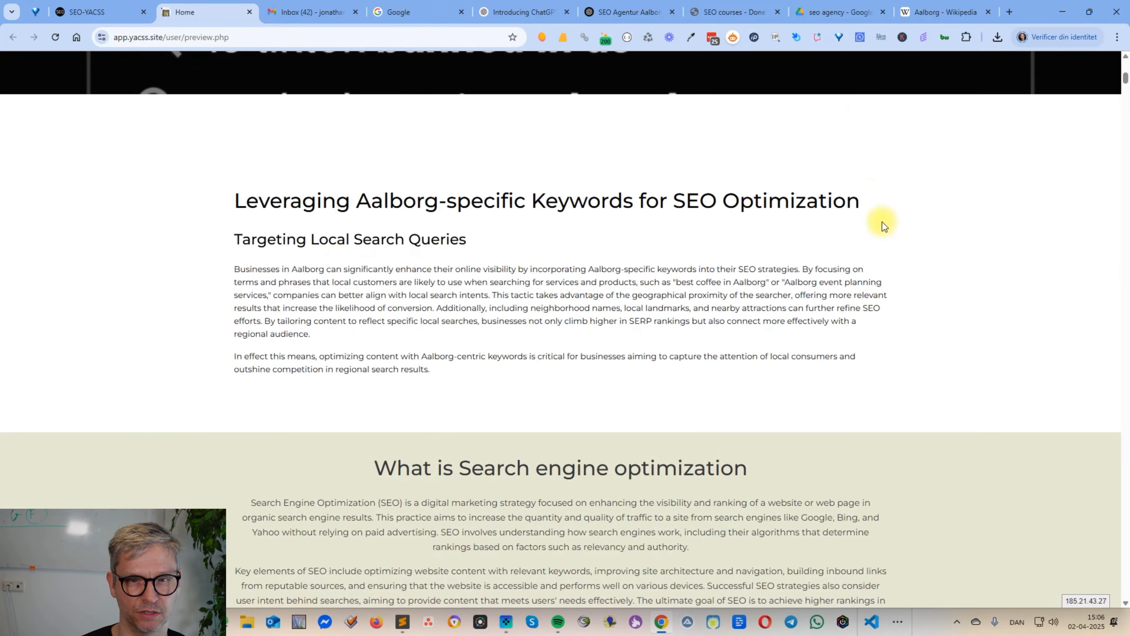
pyautogui.scroll(-20, 883, 222)
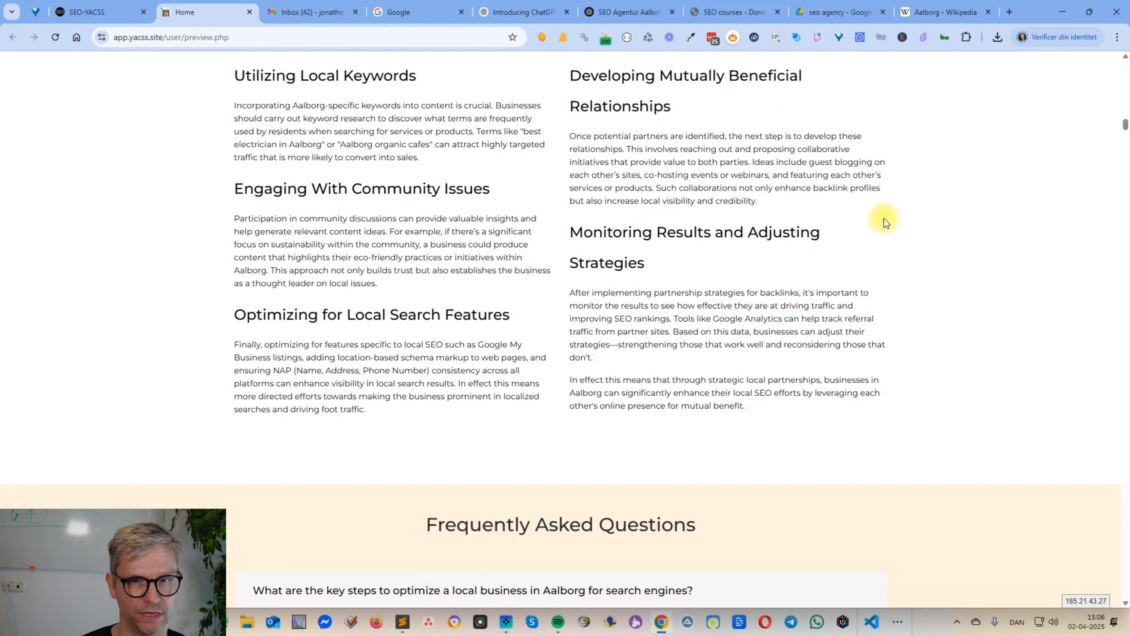
pyautogui.scroll(-8, 883, 218)
pyautogui.scroll(-10, 863, 311)
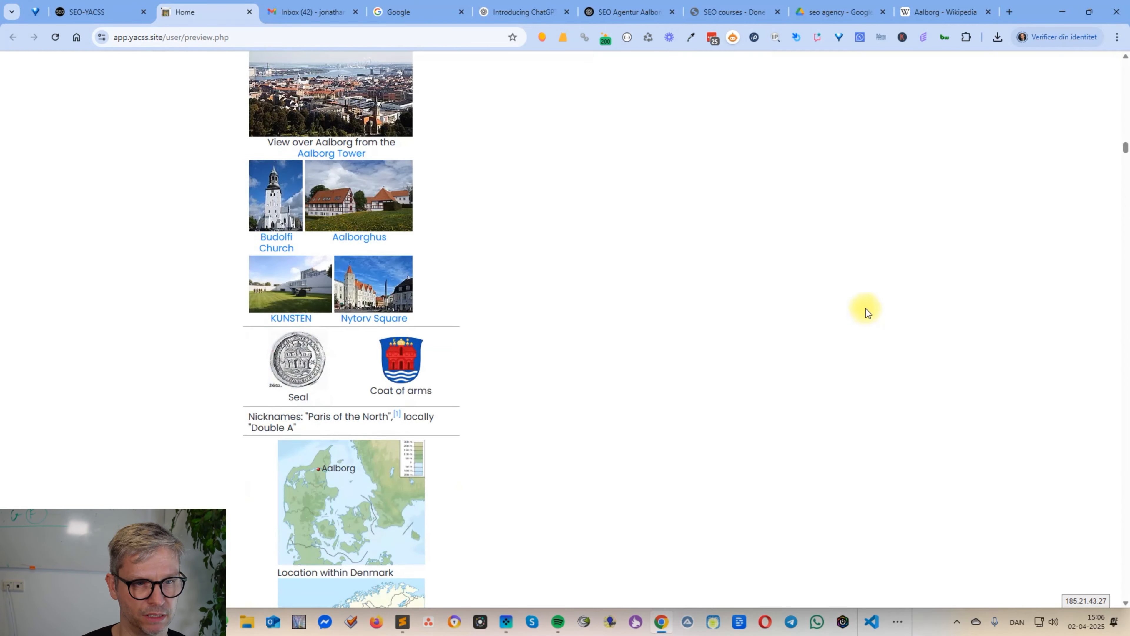
pyautogui.scroll(-20, 865, 308)
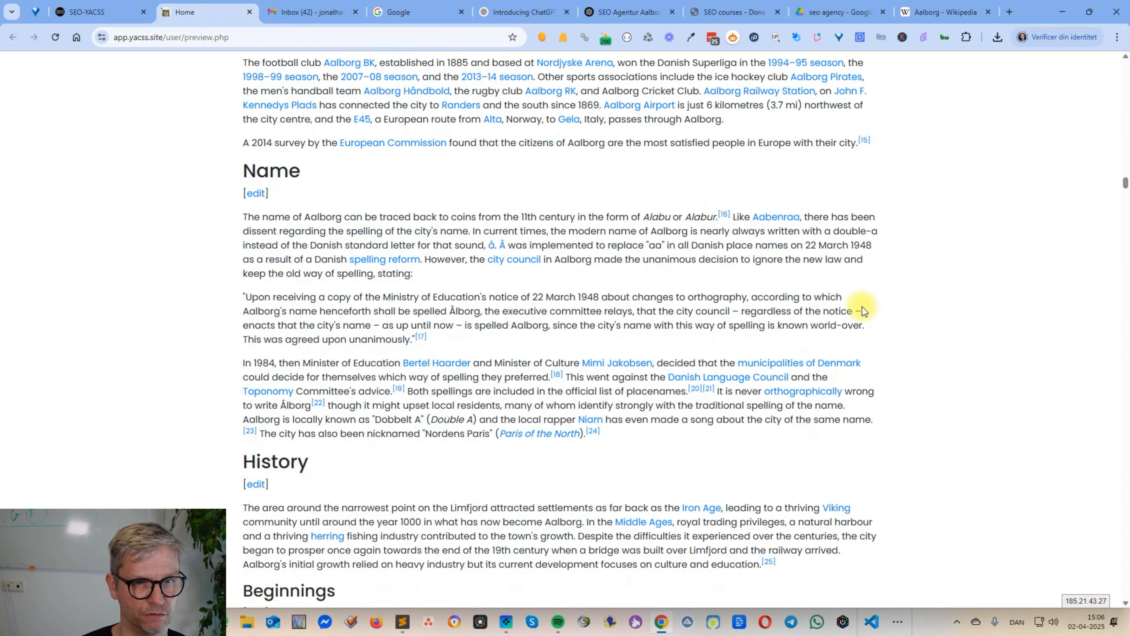
pyautogui.scroll(-20, 862, 306)
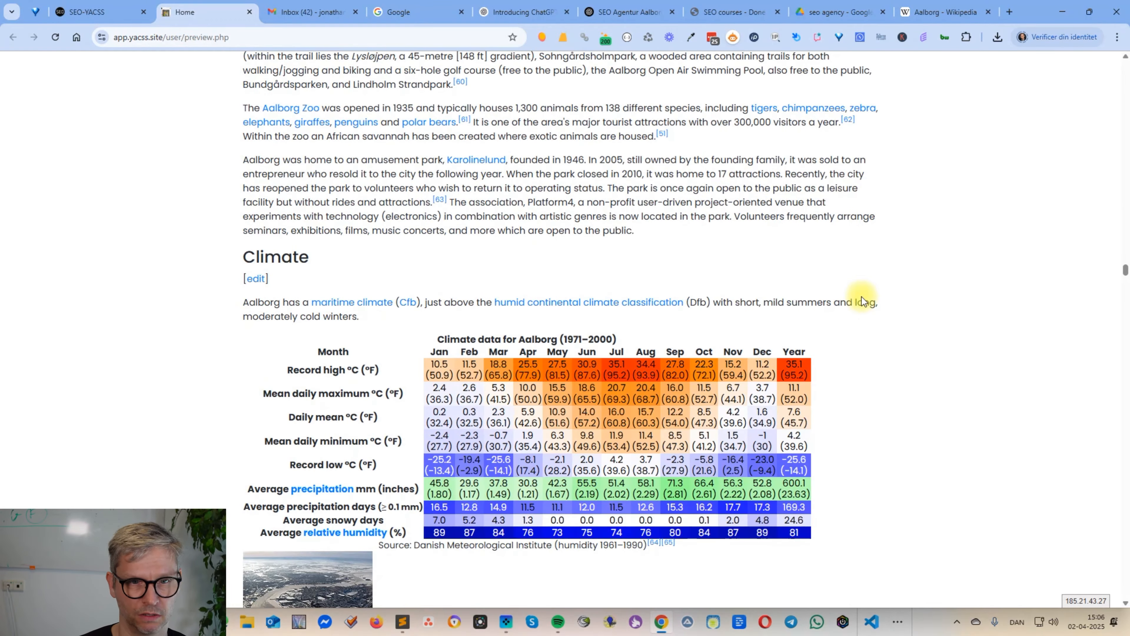
pyautogui.scroll(-20, 863, 294)
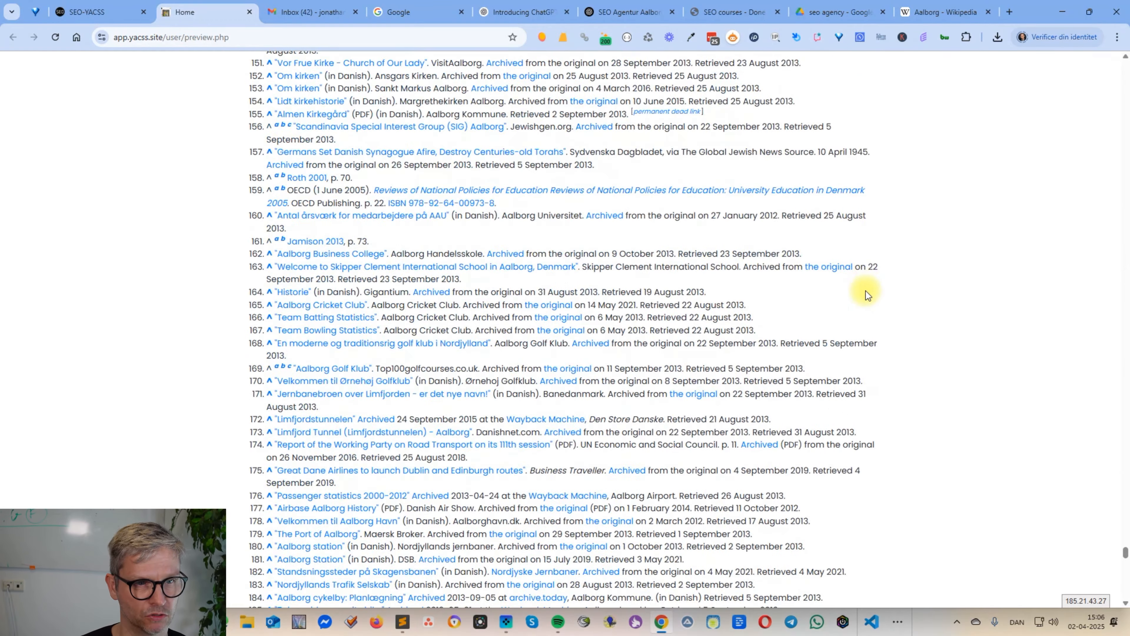
pyautogui.scroll(20, 870, 251)
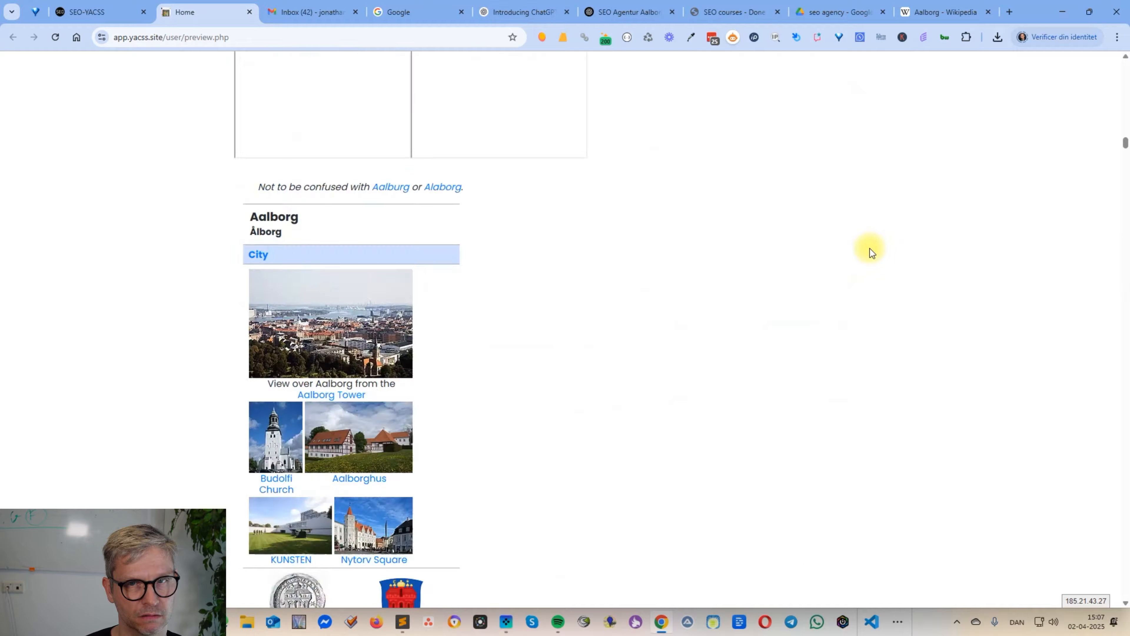
pyautogui.scroll(-6, 782, 233)
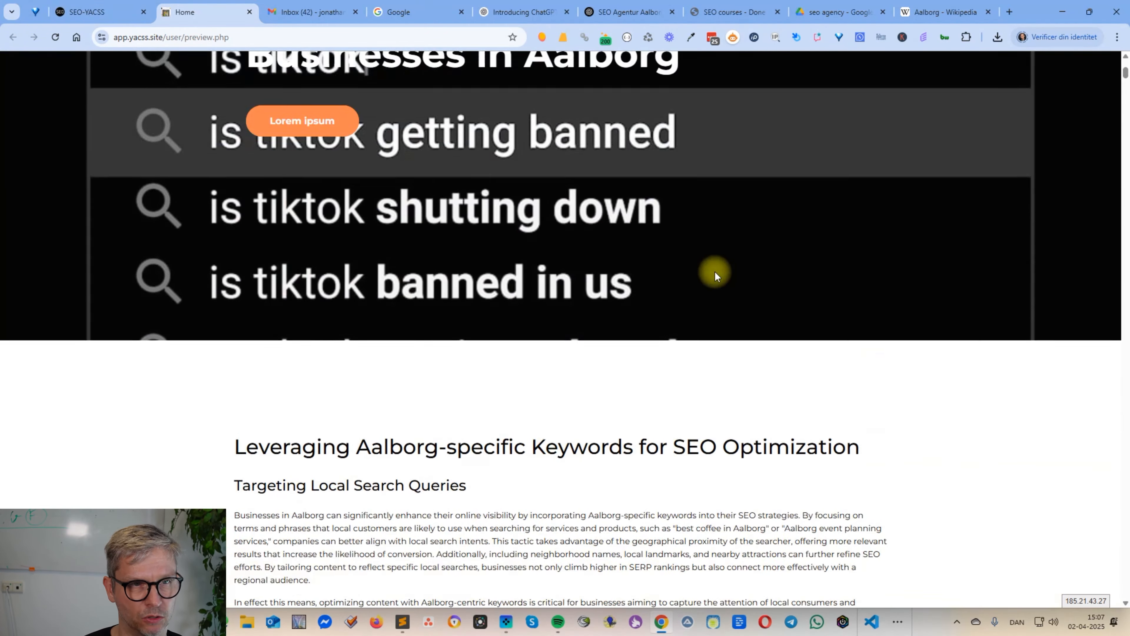
pyautogui.scroll(6, 715, 272)
pyautogui.click(79, 11)
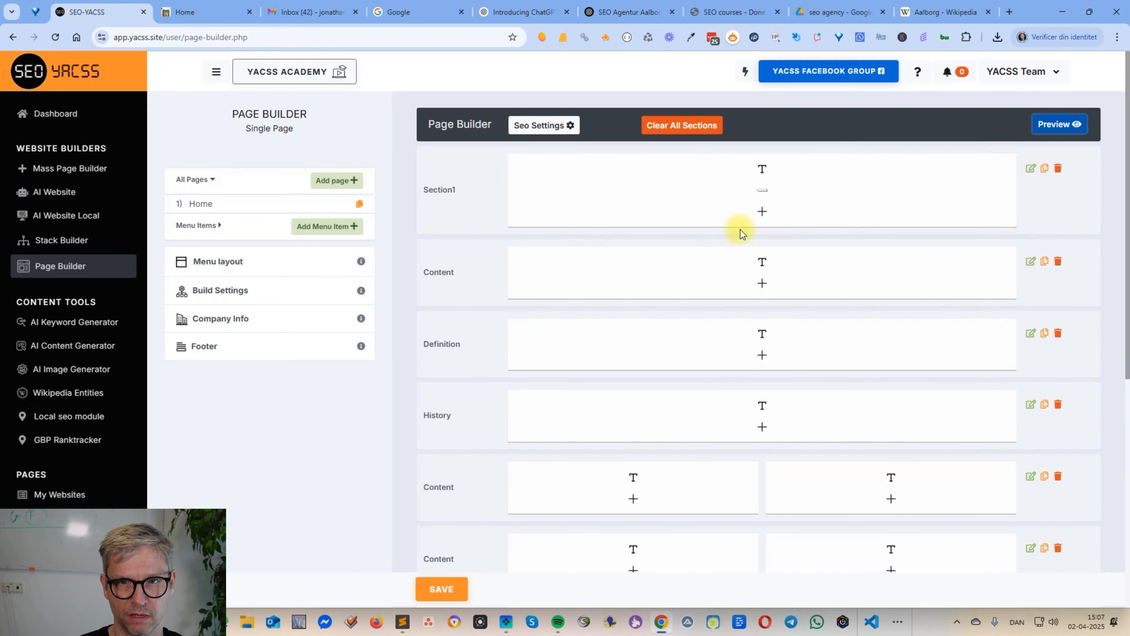
# Delete Section1's placeholder button and link 'SEO Optimization' in the Content heading to the agency's website.
pyautogui.click(762, 190)
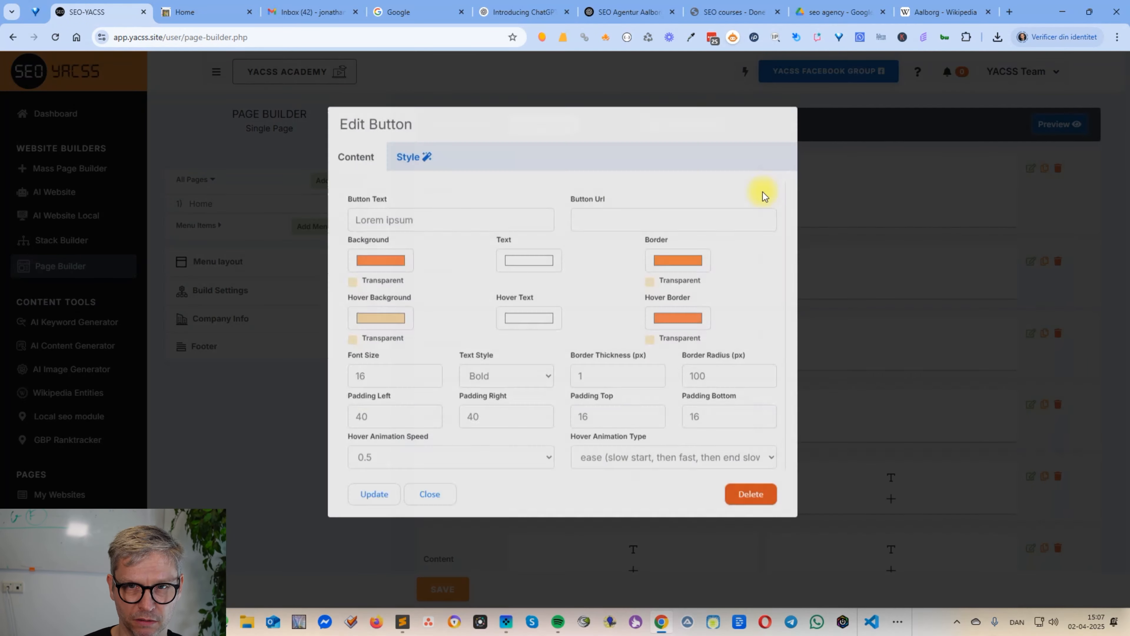
pyautogui.click(752, 512)
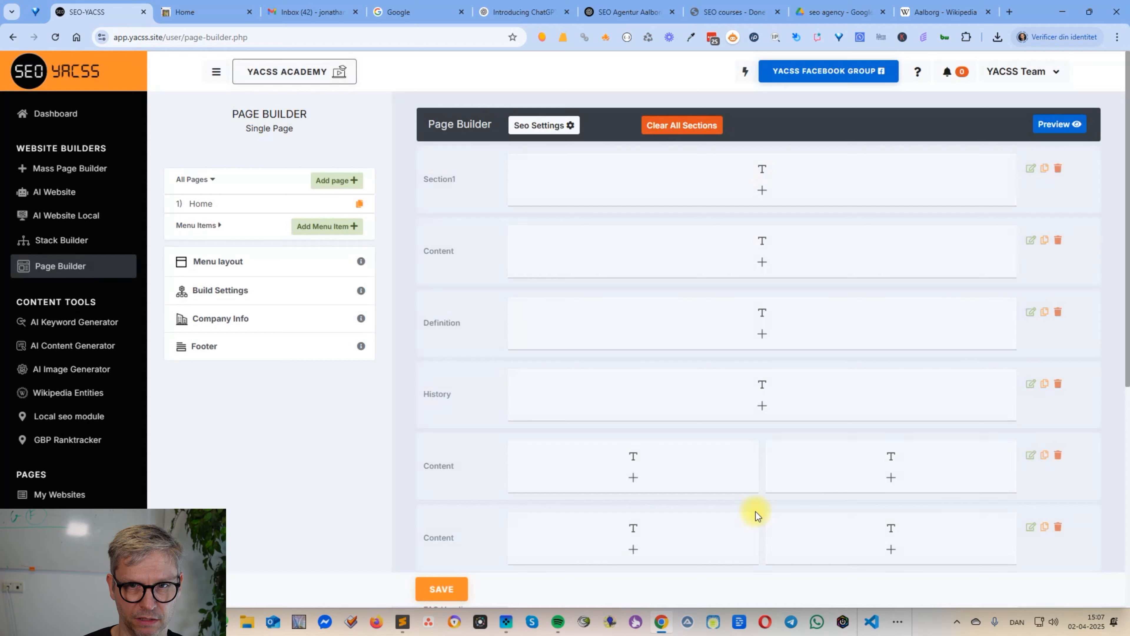
pyautogui.click(762, 241)
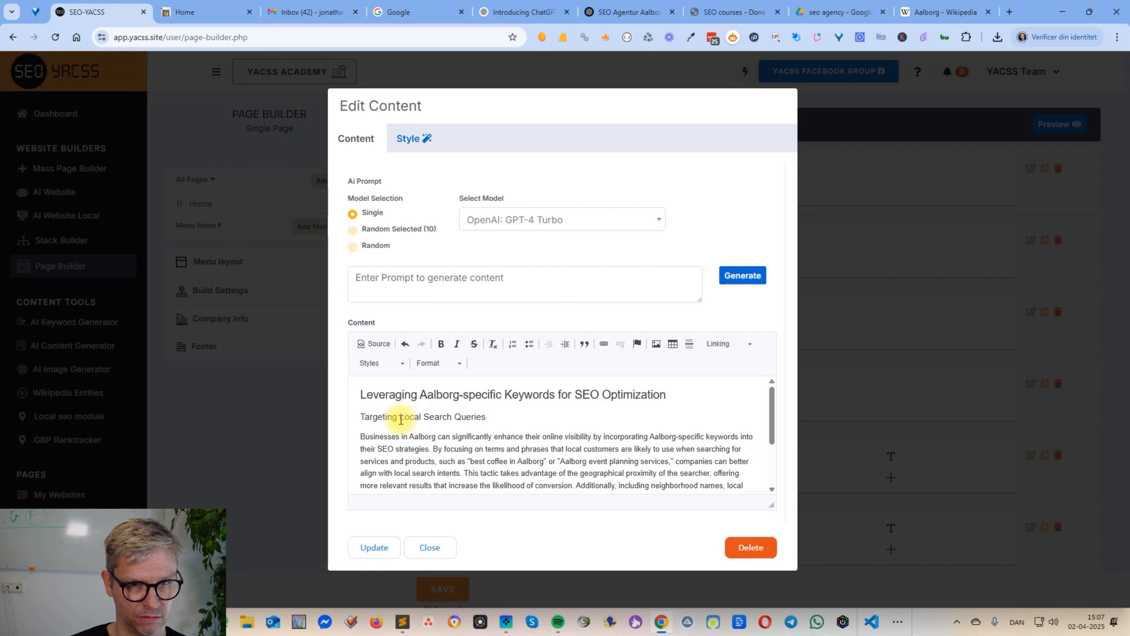
pyautogui.moveTo(574, 394); pyautogui.dragTo(667, 394)
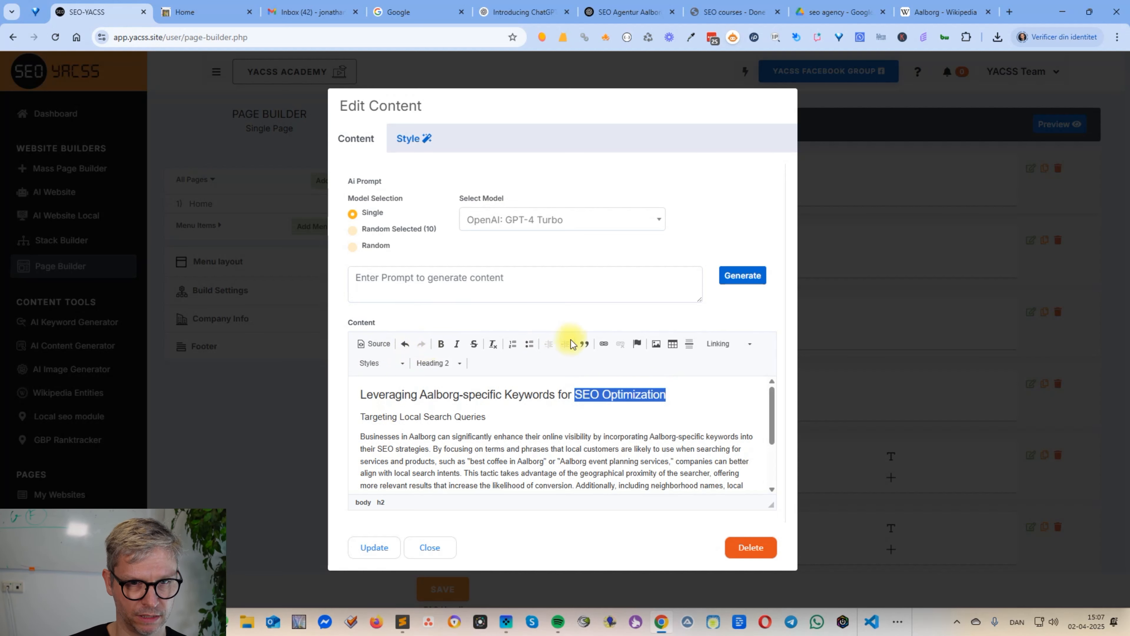
pyautogui.click(604, 343)
pyautogui.write('jespernissen.com')
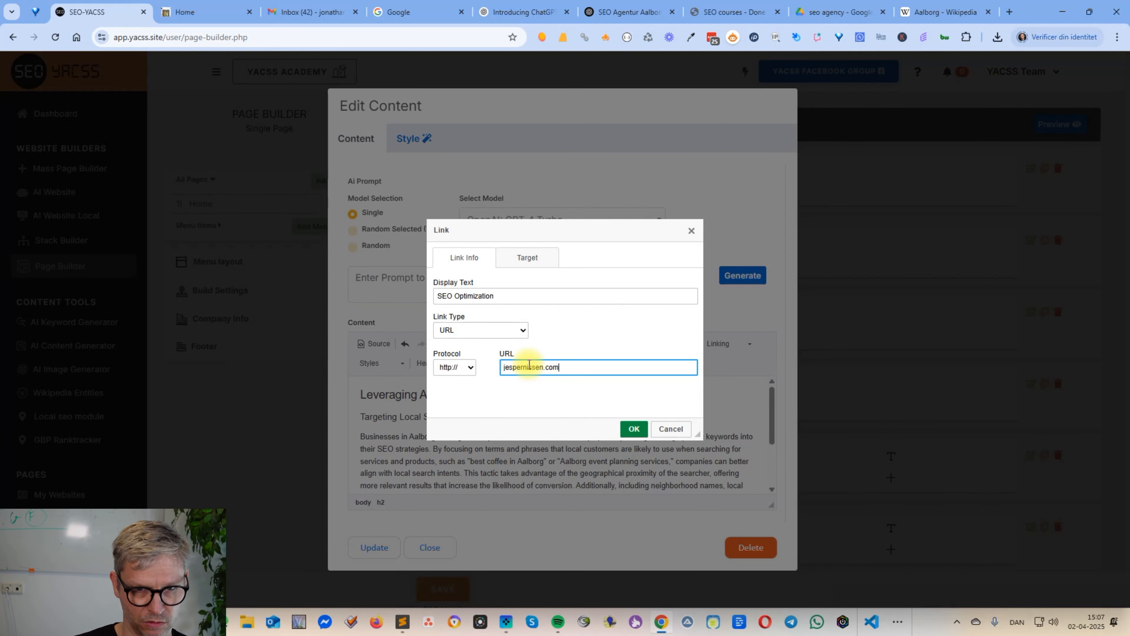
pyautogui.click(630, 425)
pyautogui.click(690, 433)
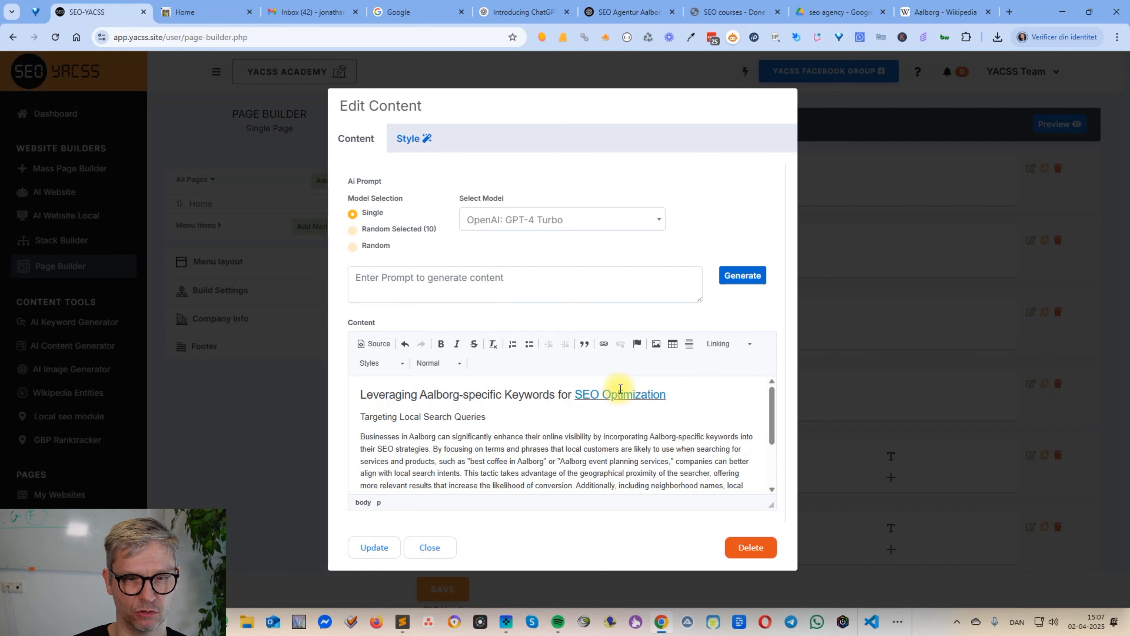
pyautogui.click(374, 547)
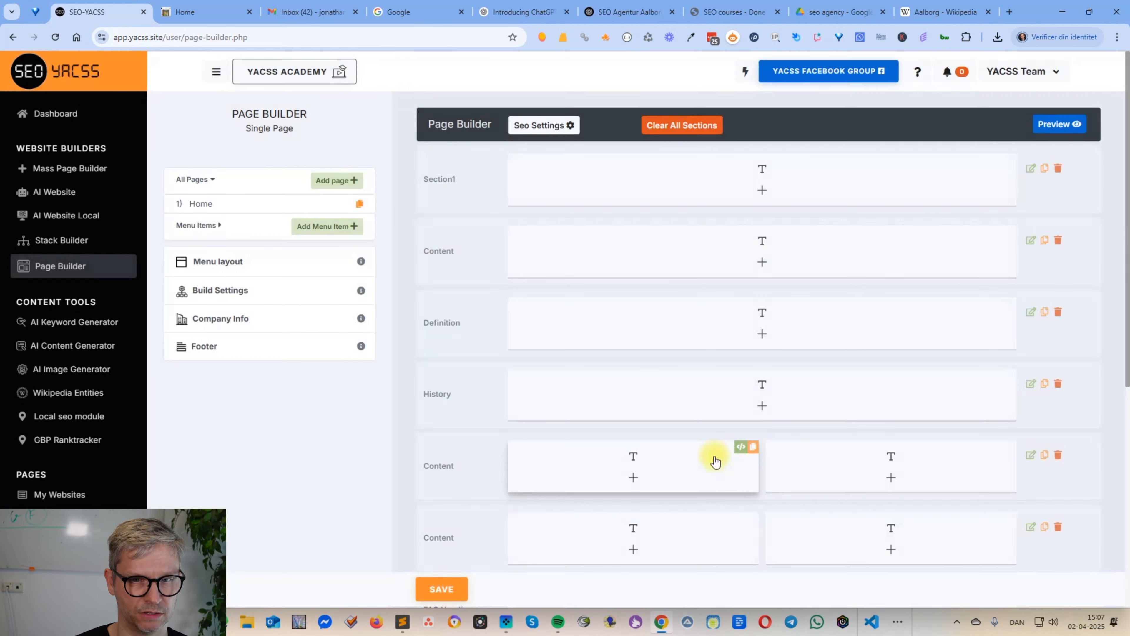
# Add a Driving Directions content block to the Content section, then switch to Google Drive.
pyautogui.click(762, 264)
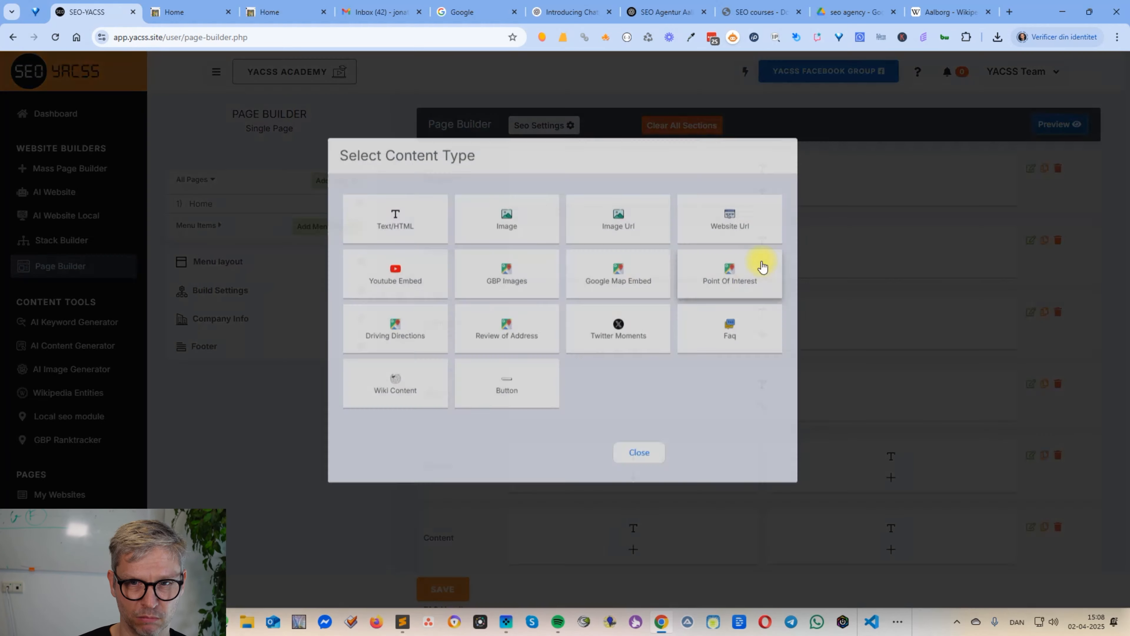
pyautogui.click(404, 343)
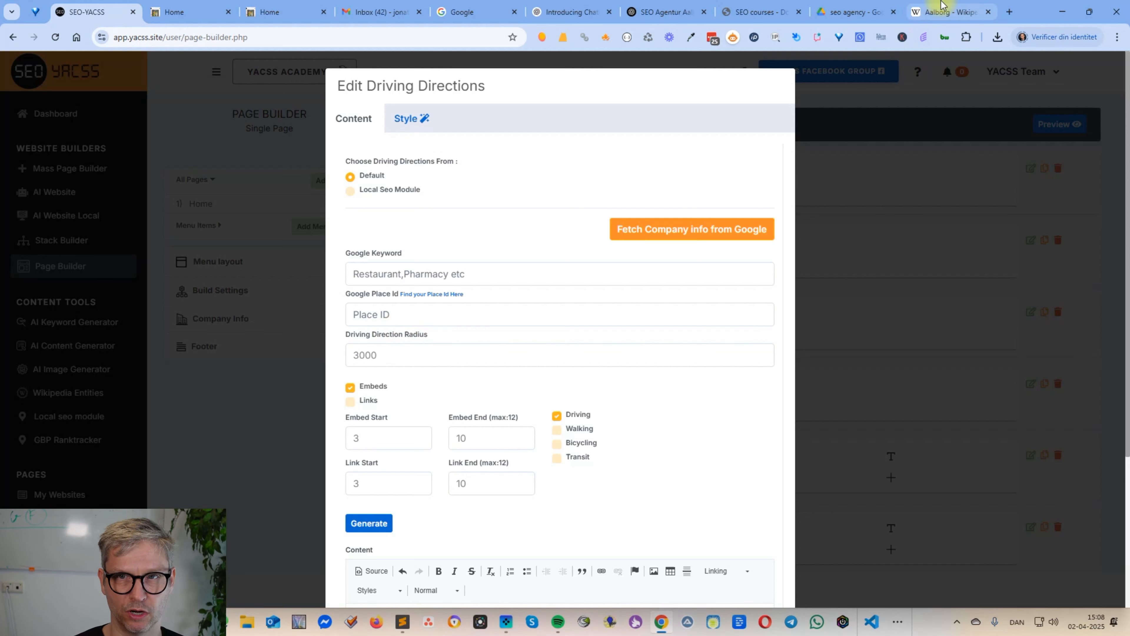
pyautogui.click(851, 12)
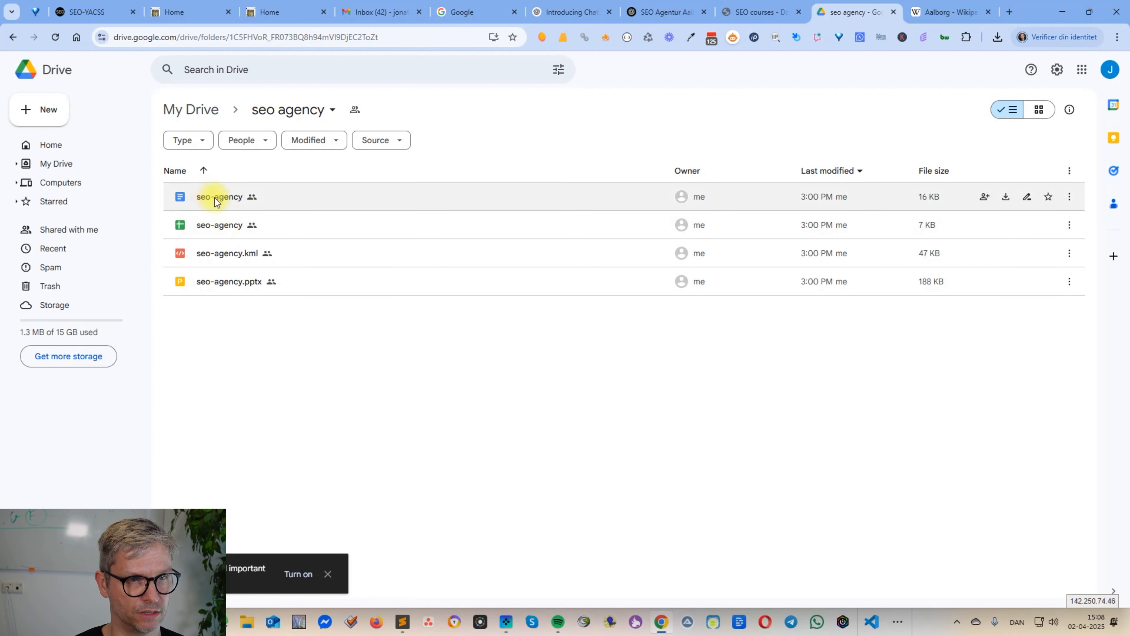
# Return from the Google Drive folder to the Edit Driving Directions form.
pyautogui.click(85, 12)
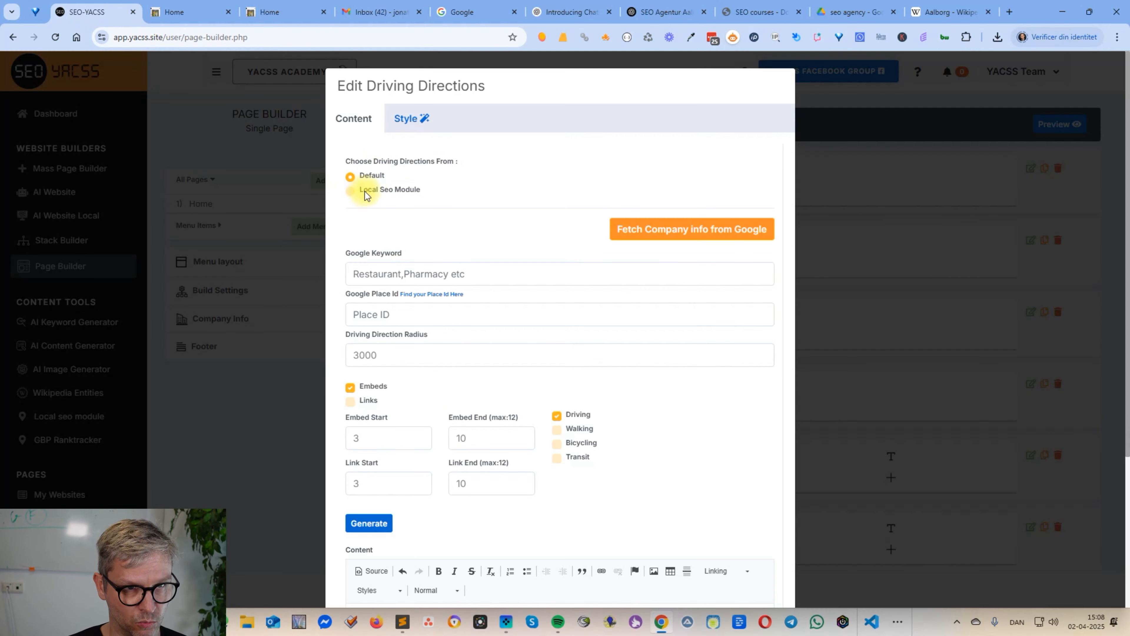
# Source driving directions from the Local Seo Module's SEO agency project and insert the sheet embeds.
pyautogui.moveTo(443, 191); pyautogui.dragTo(364, 191)
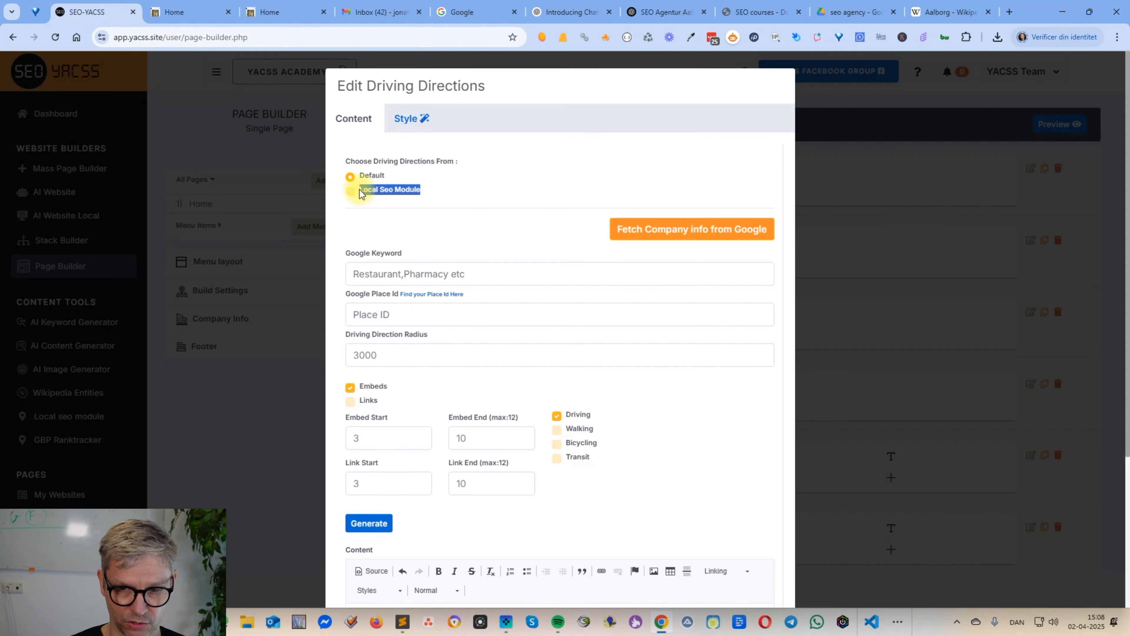
pyautogui.click(351, 192)
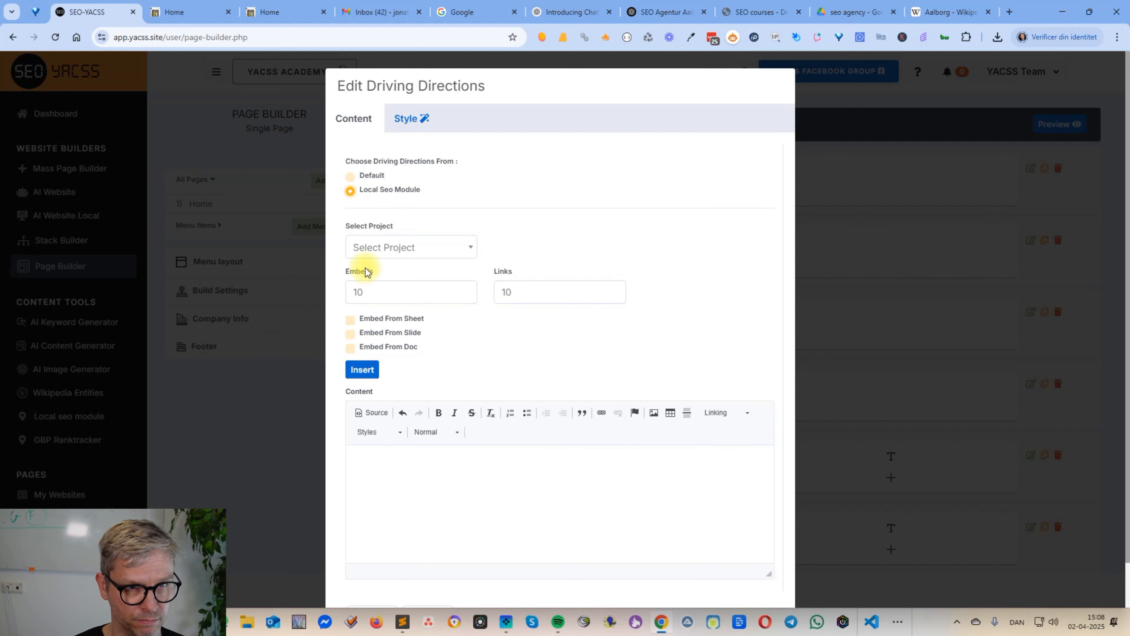
pyautogui.click(435, 248)
pyautogui.scroll(-5, 438, 316)
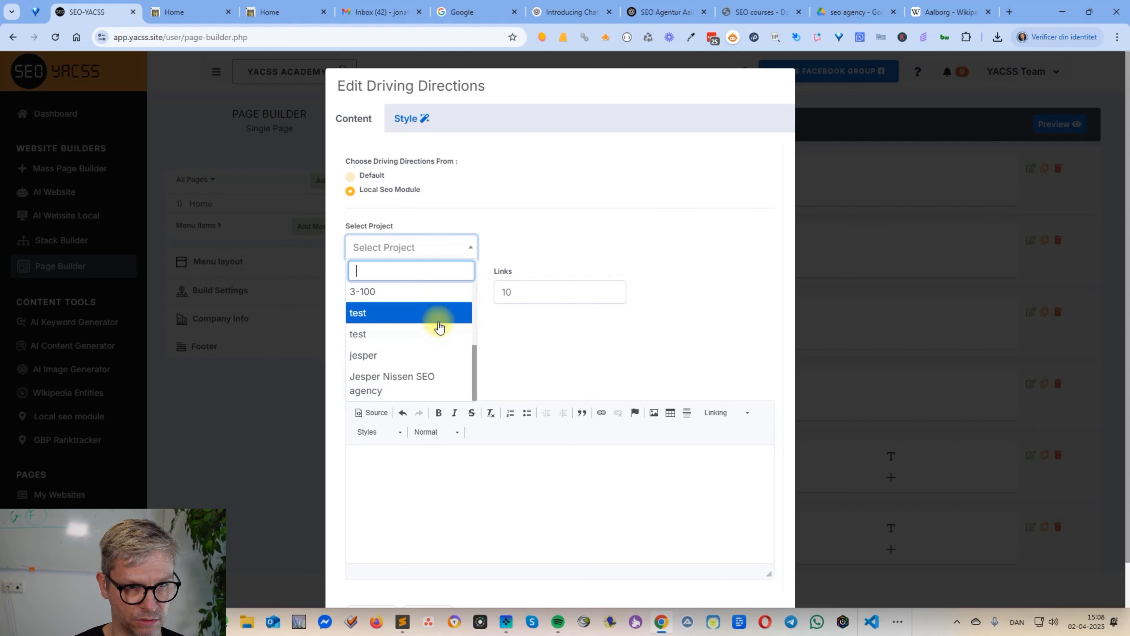
pyautogui.click(424, 378)
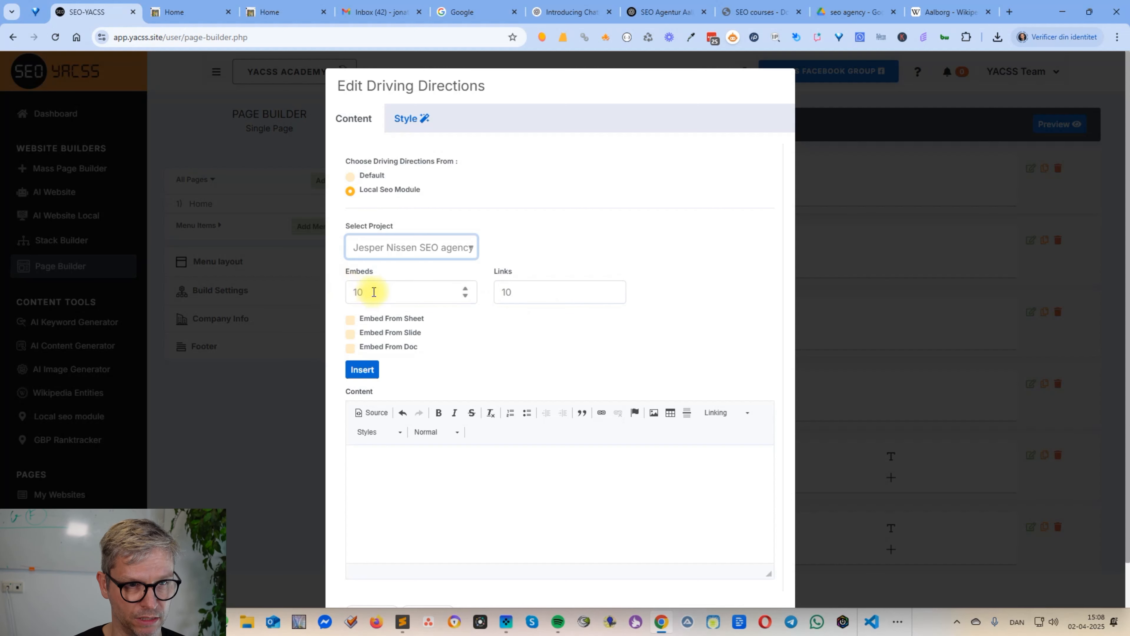
pyautogui.click(549, 293)
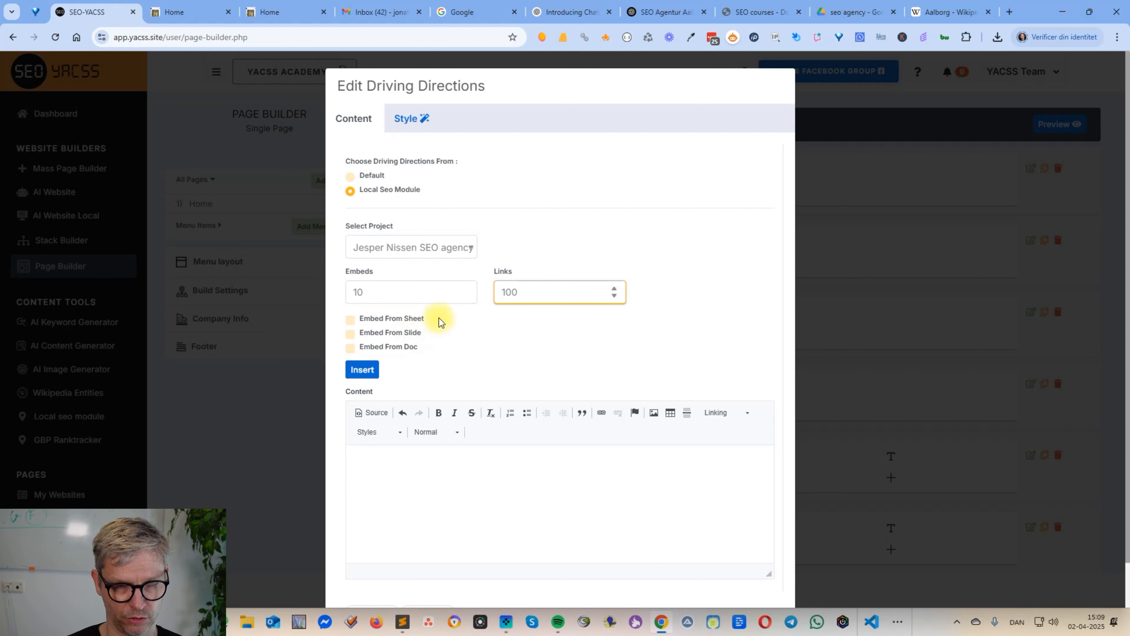
pyautogui.click(351, 320)
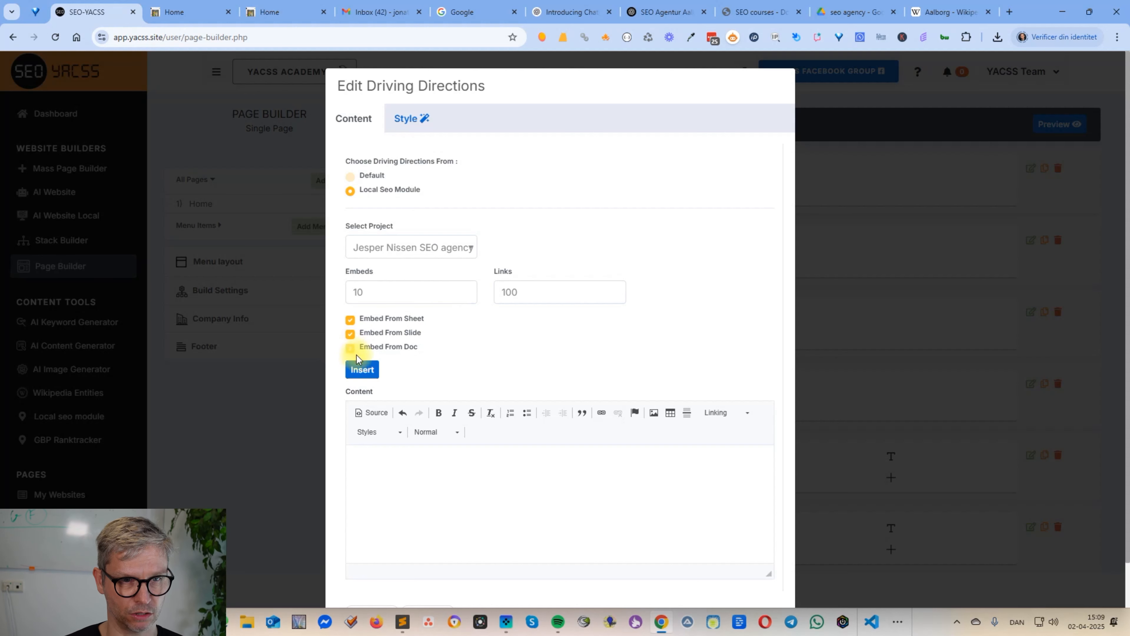
pyautogui.click(366, 370)
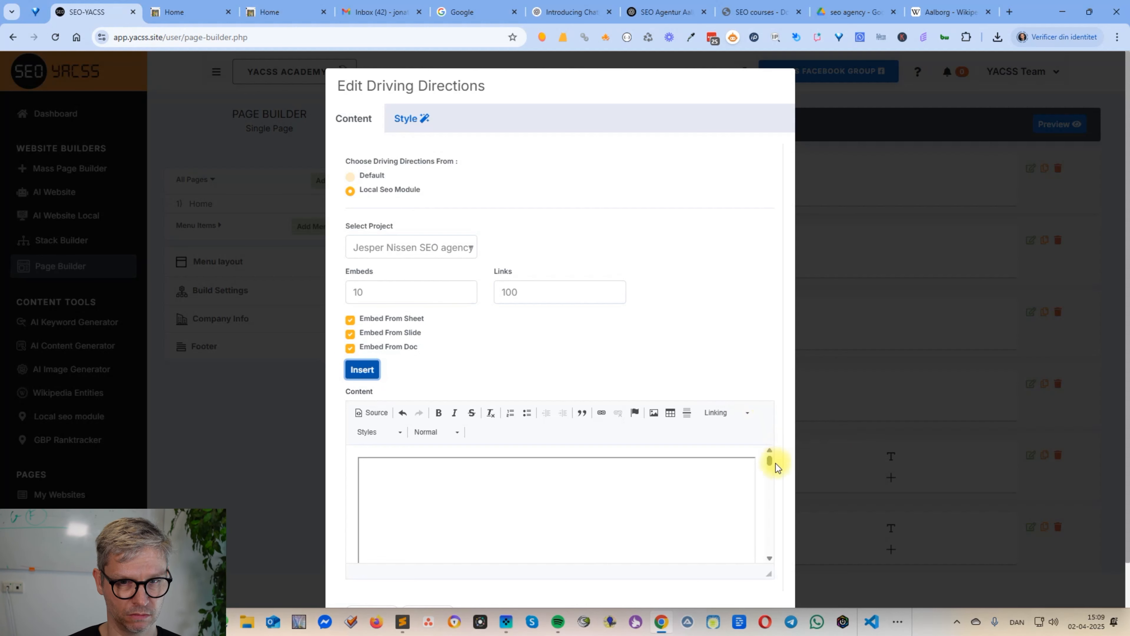
# Review the inserted directions embeds and save the local directions content.
pyautogui.scroll(-1, 777, 419)
pyautogui.moveTo(769, 414); pyautogui.dragTo(766, 413)
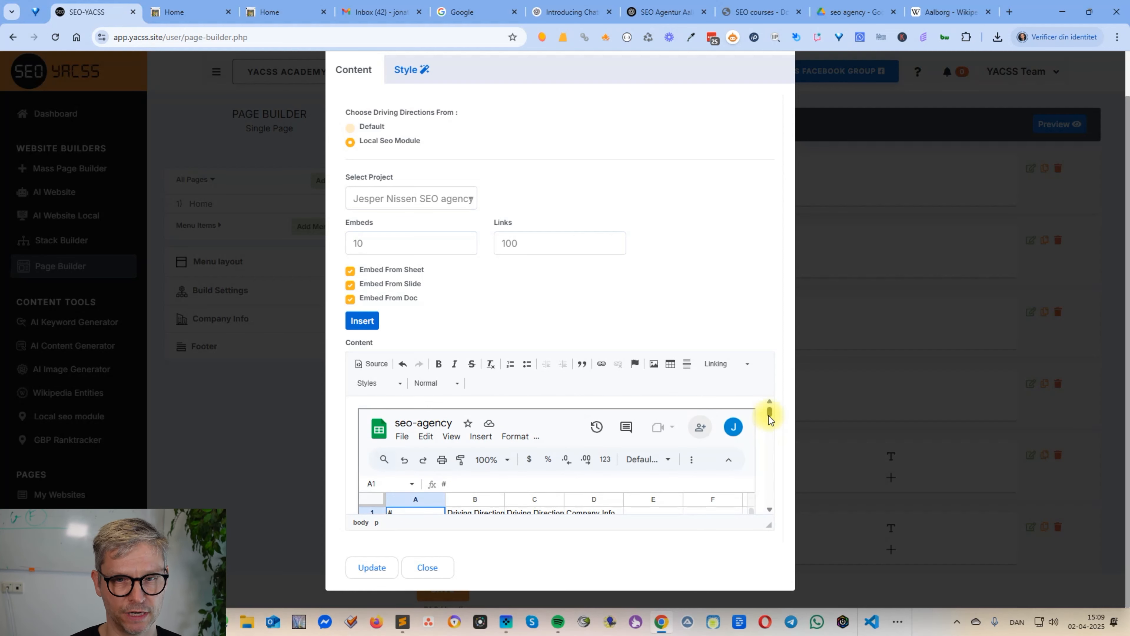
pyautogui.scroll(1, 756, 405)
pyautogui.scroll(-1, 780, 367)
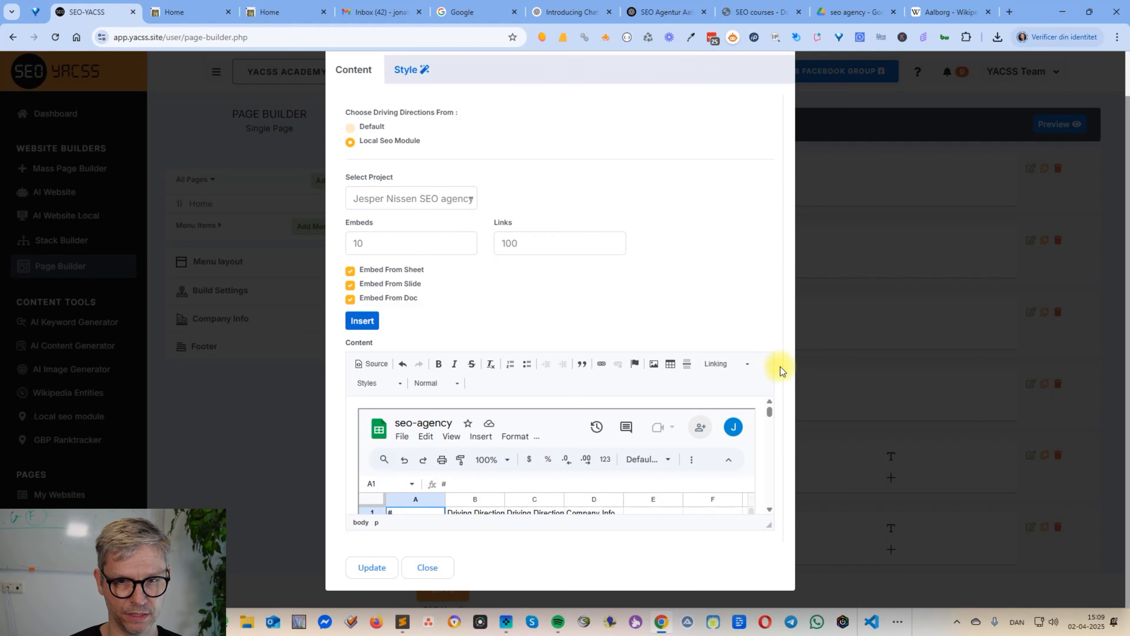
pyautogui.scroll(-5, 650, 436)
pyautogui.scroll(2, 653, 442)
pyautogui.scroll(-10, 654, 443)
pyautogui.scroll(-10, 651, 449)
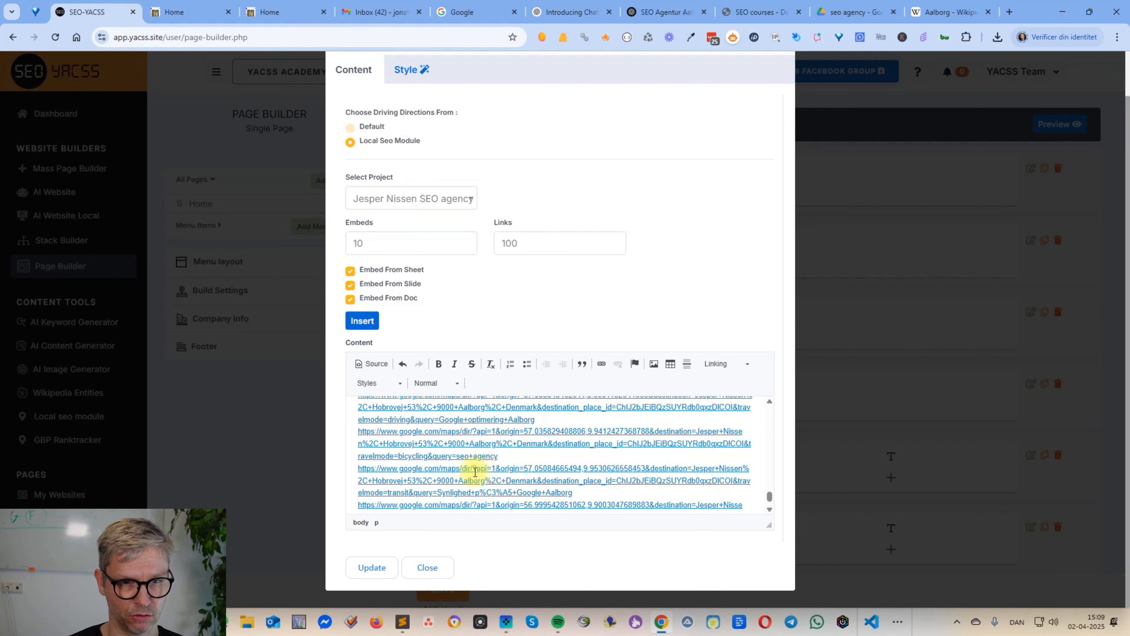
pyautogui.click(372, 567)
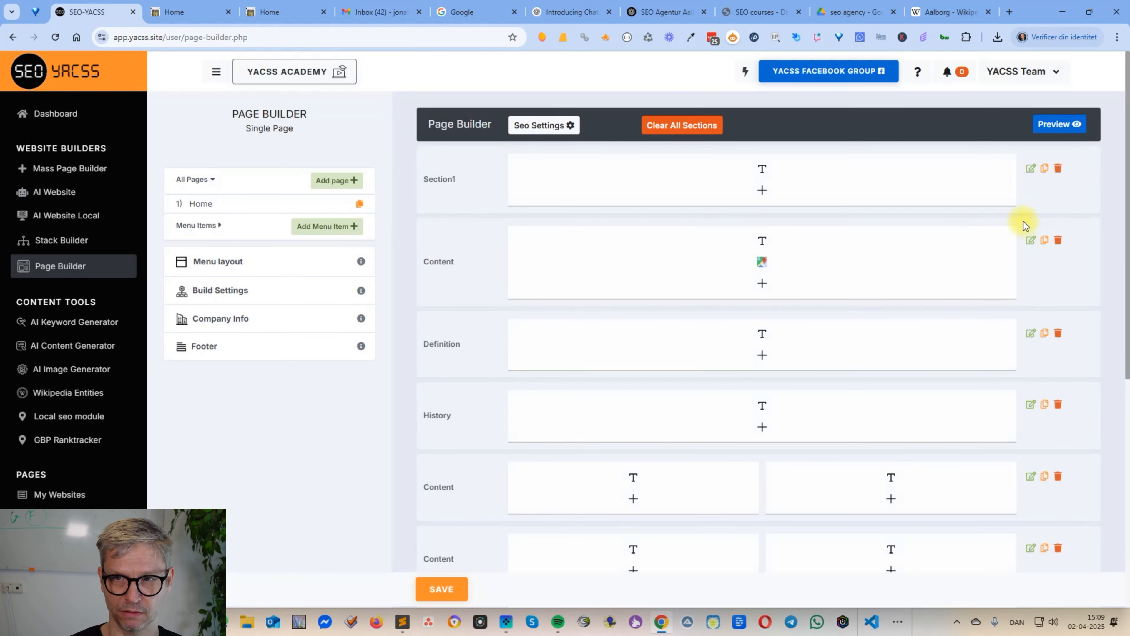
# Save the page to generate its HTML files and open the preview.
pyautogui.click(441, 589)
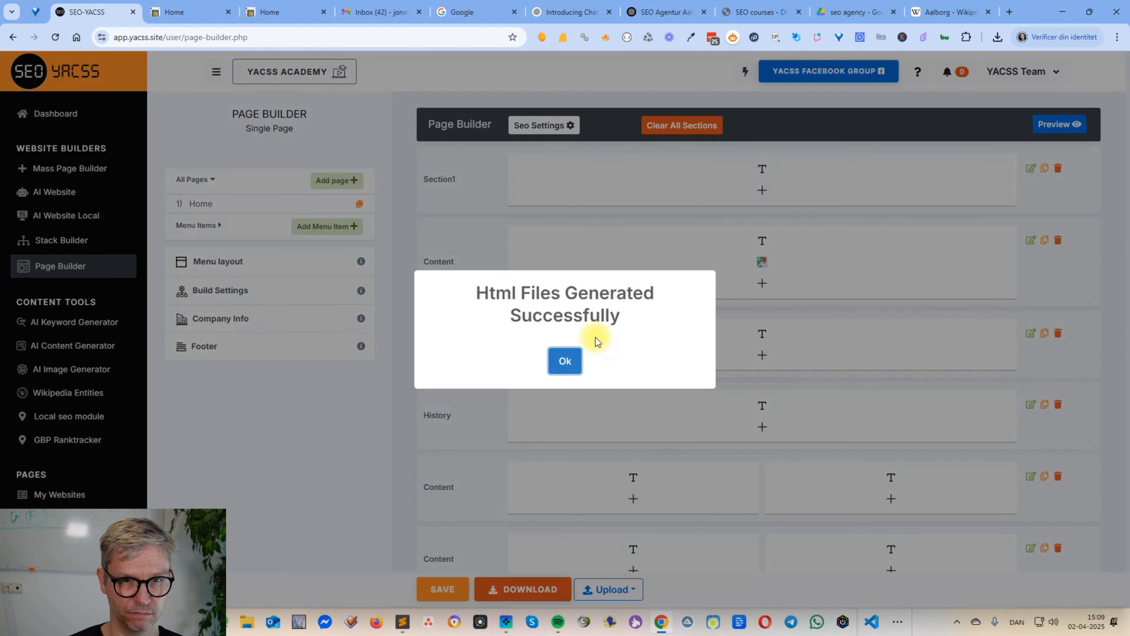
pyautogui.click(564, 360)
pyautogui.click(1066, 124)
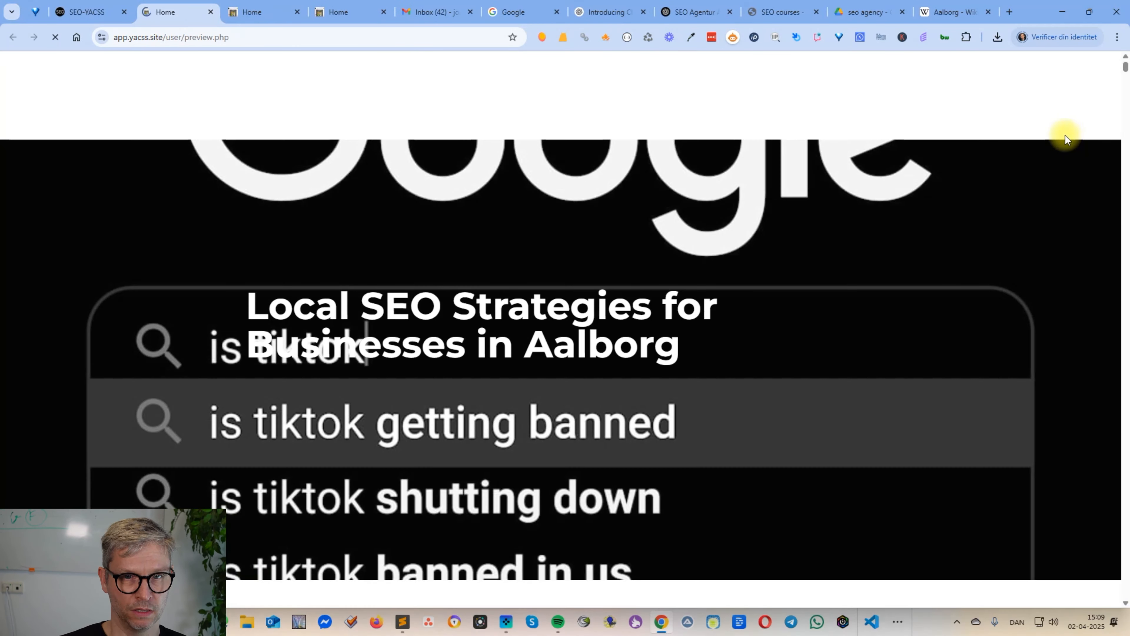
pyautogui.scroll(-10, 1065, 135)
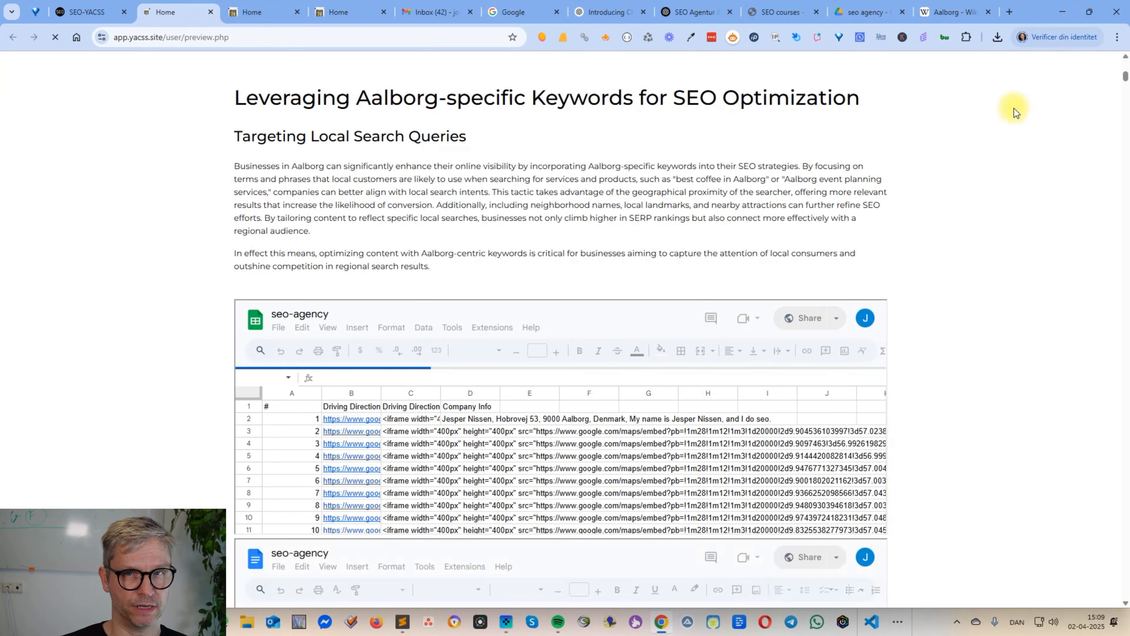
pyautogui.scroll(10, 492, 238)
pyautogui.scroll(-6, 929, 245)
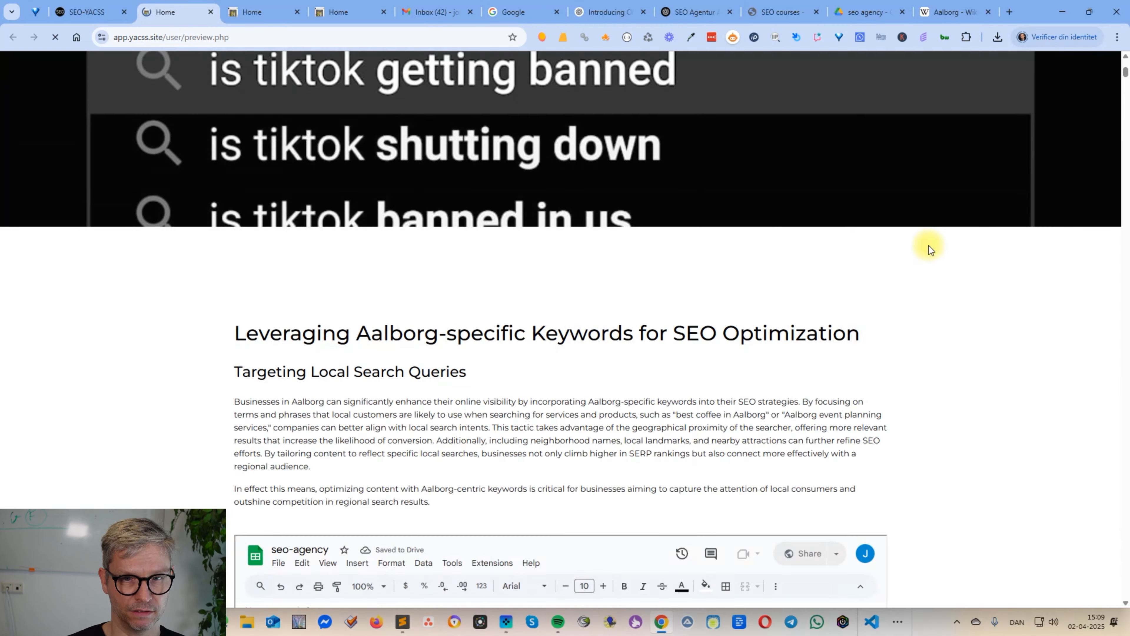
pyautogui.scroll(-4, 929, 246)
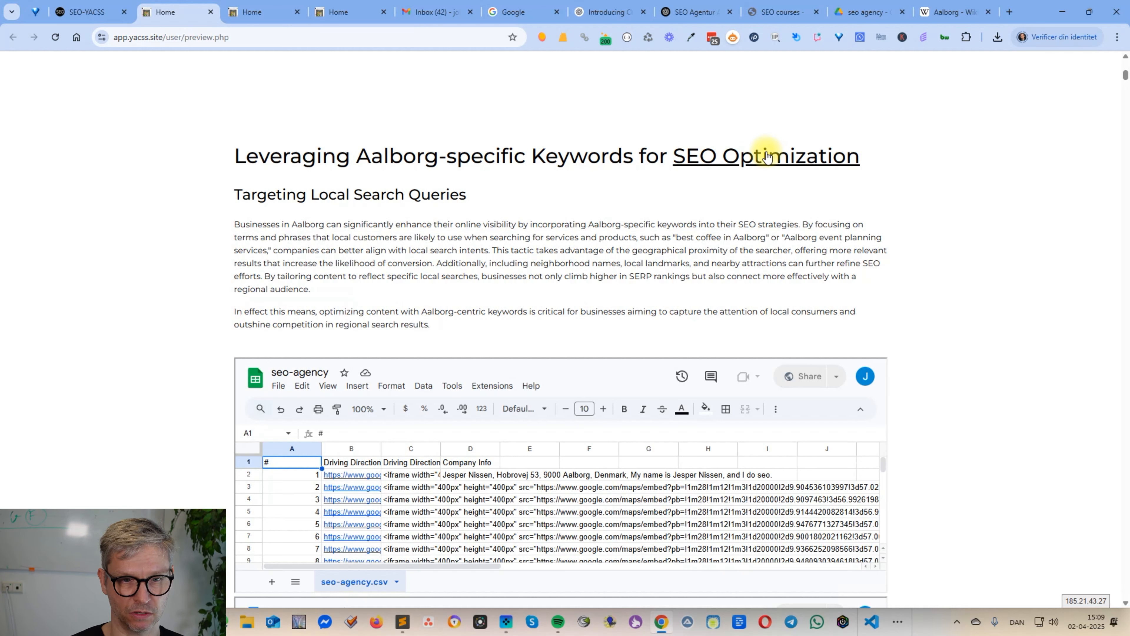
pyautogui.scroll(-5, 1031, 219)
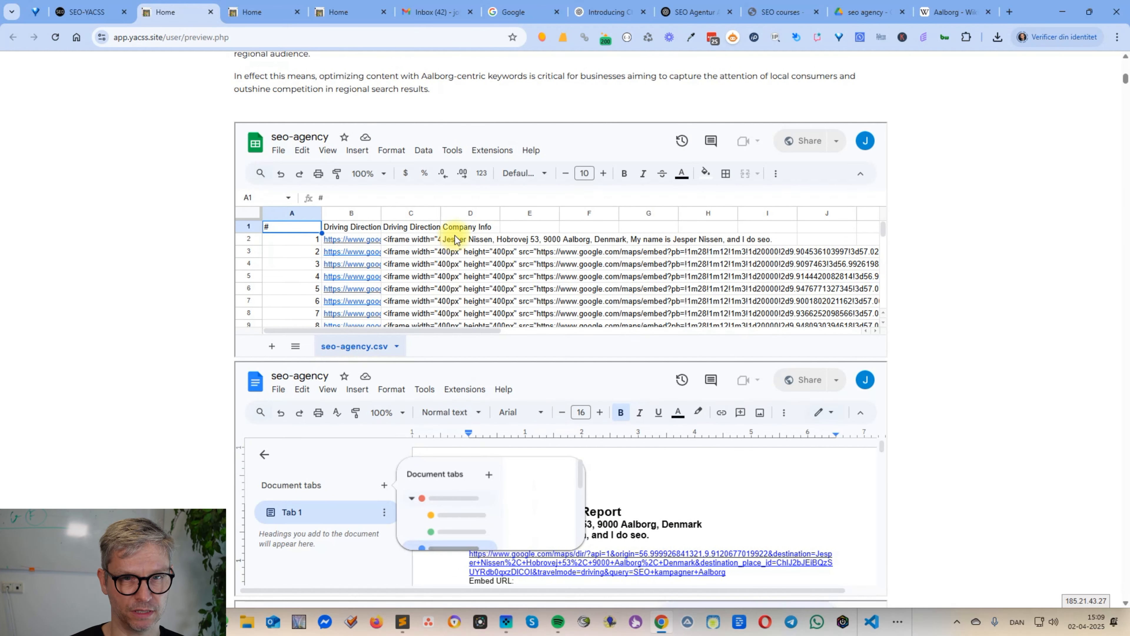
pyautogui.scroll(-3, 455, 240)
pyautogui.scroll(-1, 1018, 236)
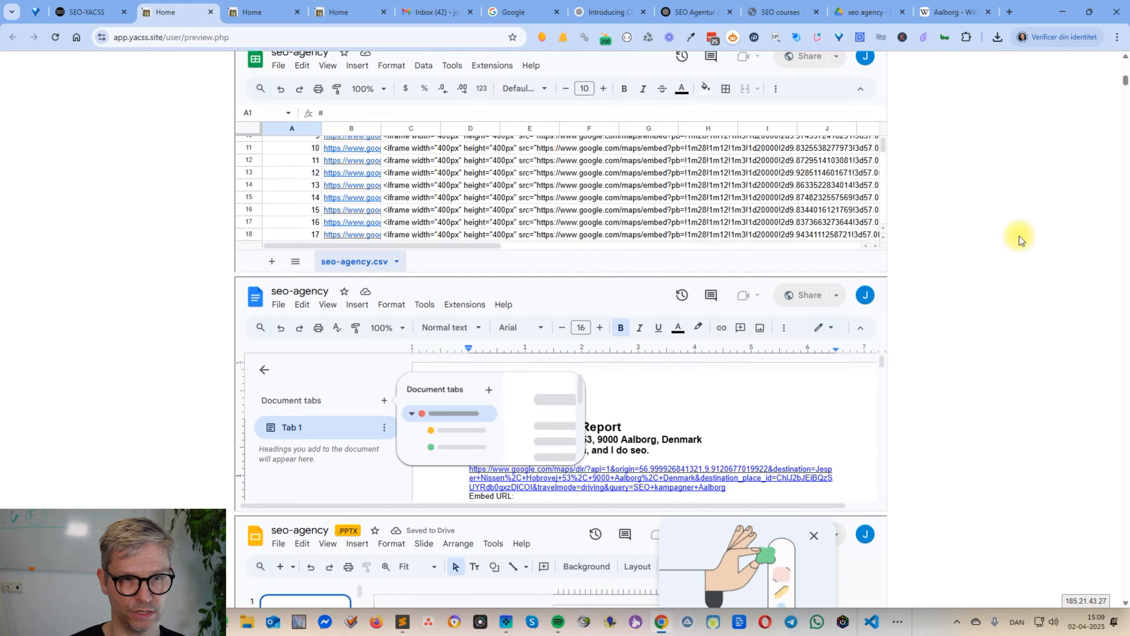
pyautogui.scroll(-5, 1019, 238)
pyautogui.scroll(-4, 849, 214)
pyautogui.scroll(-4, 1035, 217)
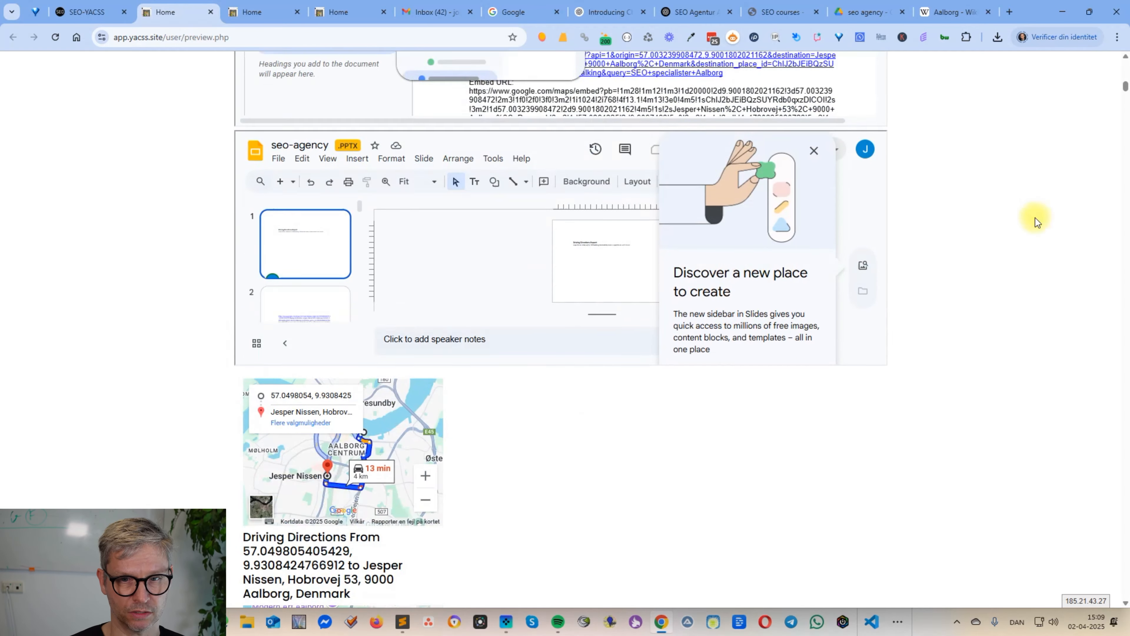
pyautogui.scroll(-1, 1035, 217)
pyautogui.scroll(-6, 601, 391)
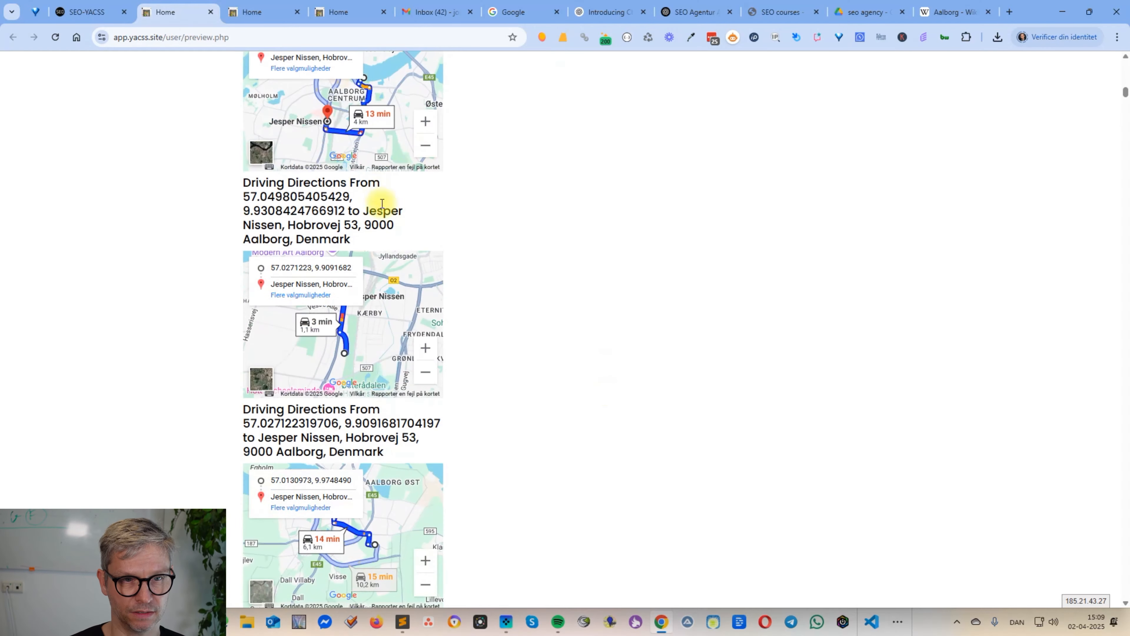
pyautogui.scroll(-15, 566, 369)
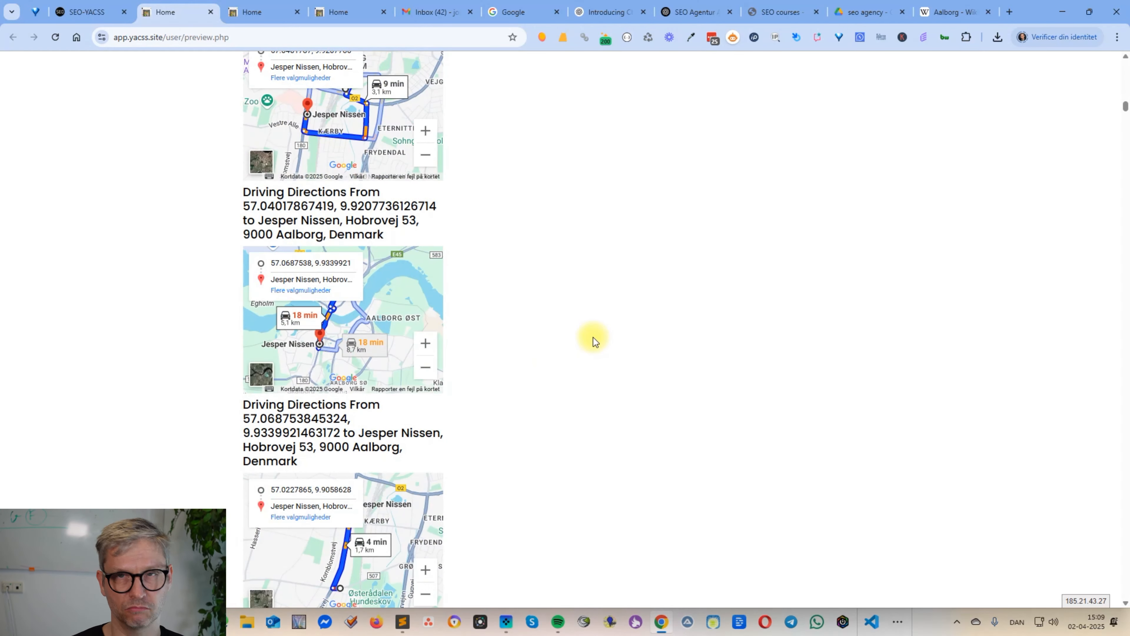
pyautogui.scroll(-7, 636, 343)
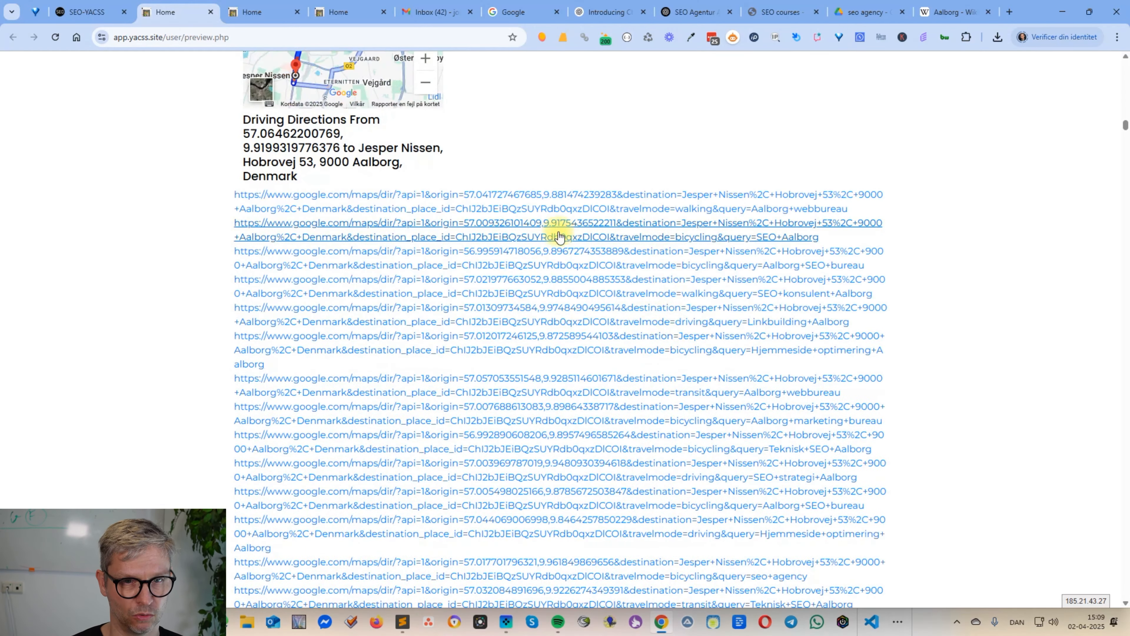
pyautogui.scroll(-10, 748, 432)
pyautogui.scroll(-15, 749, 430)
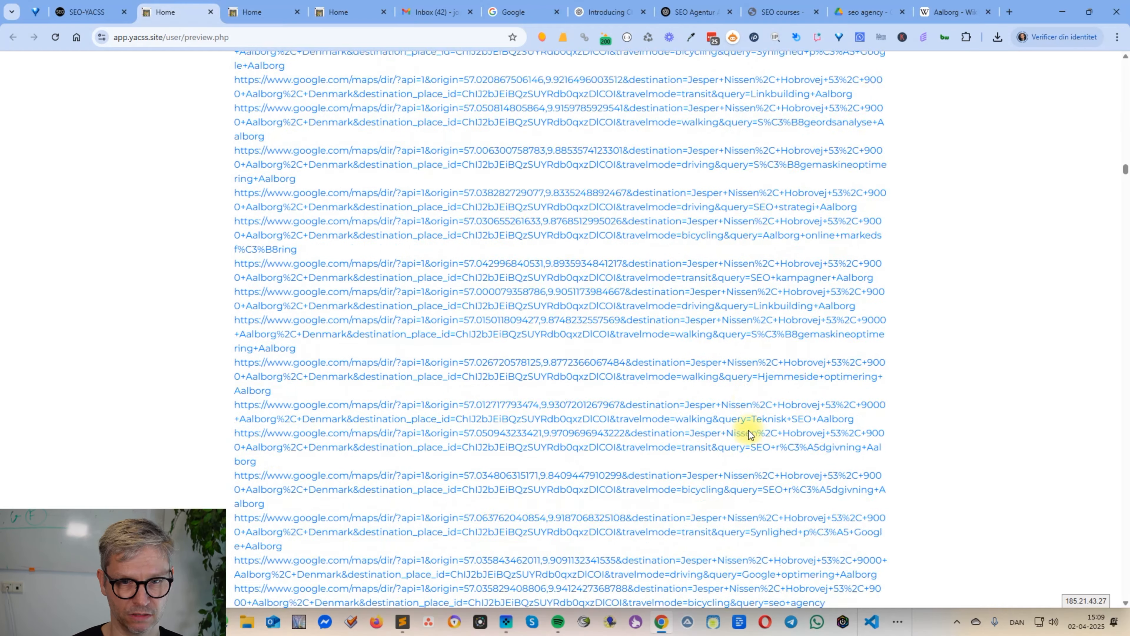
pyautogui.scroll(20, 748, 432)
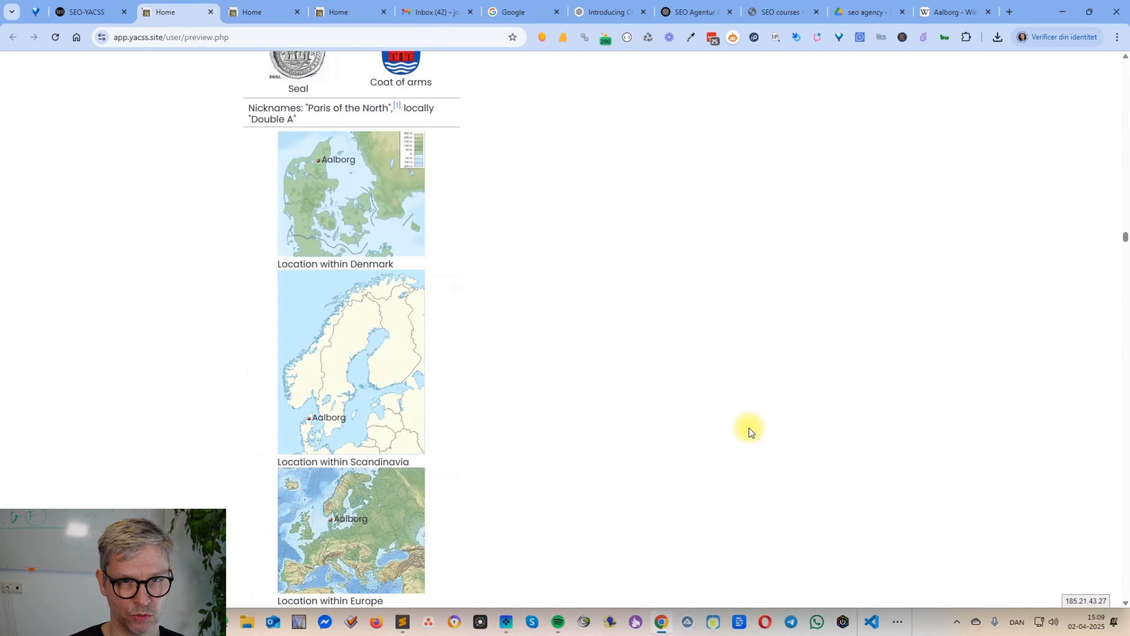
pyautogui.scroll(5, 749, 425)
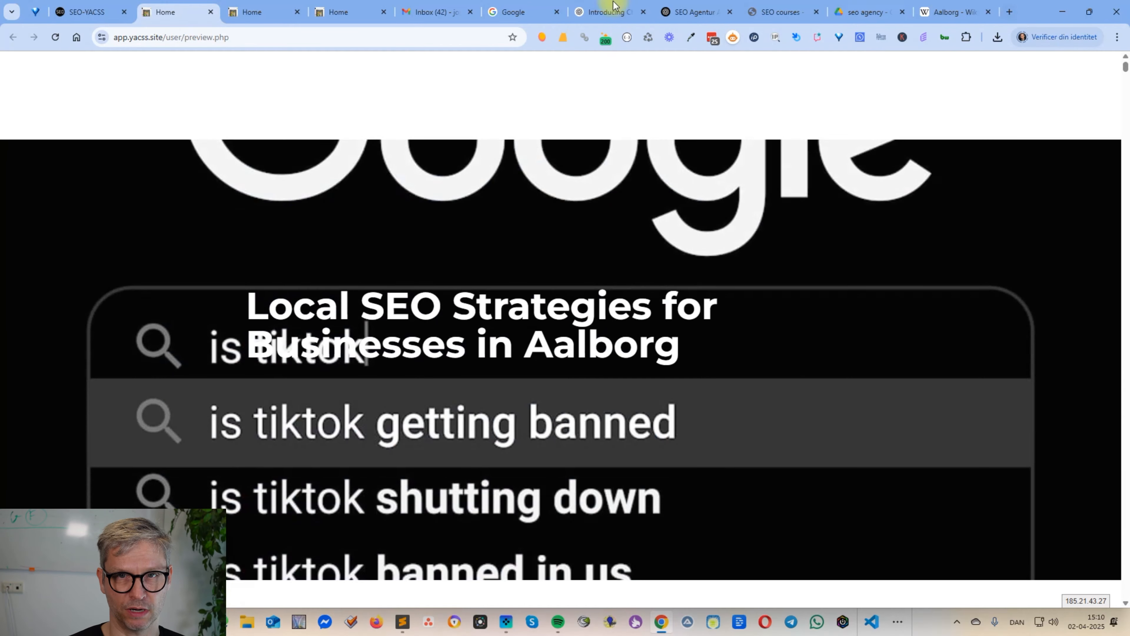
pyautogui.click(102, 16)
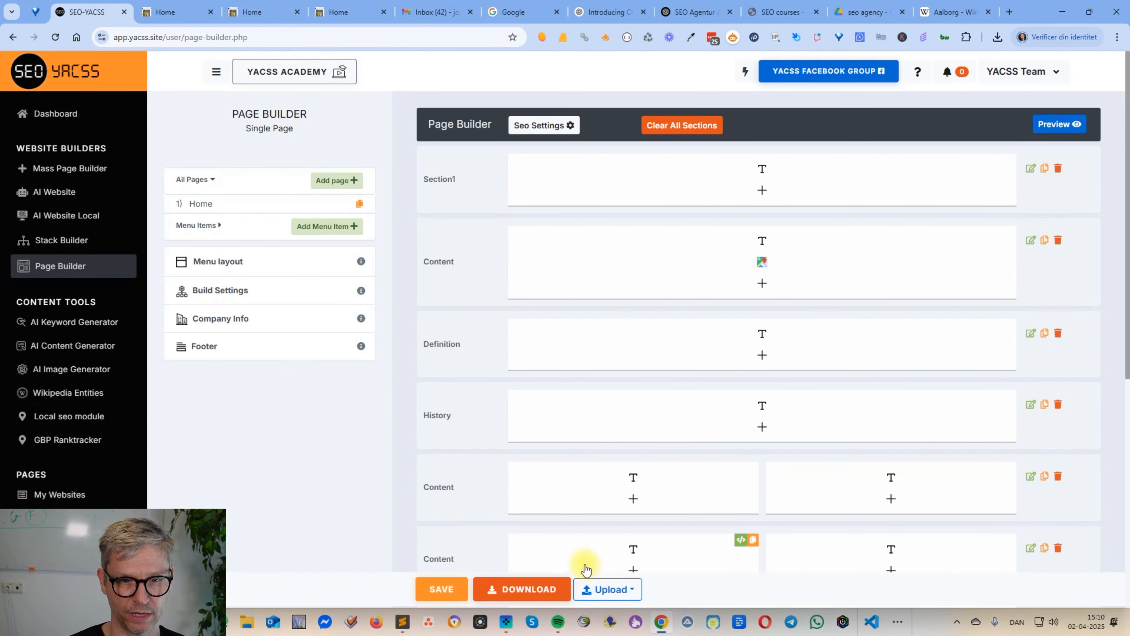
# Open the AWS S3 upload settings with the SEO Danmark Amazon account selected.
pyautogui.click(605, 588)
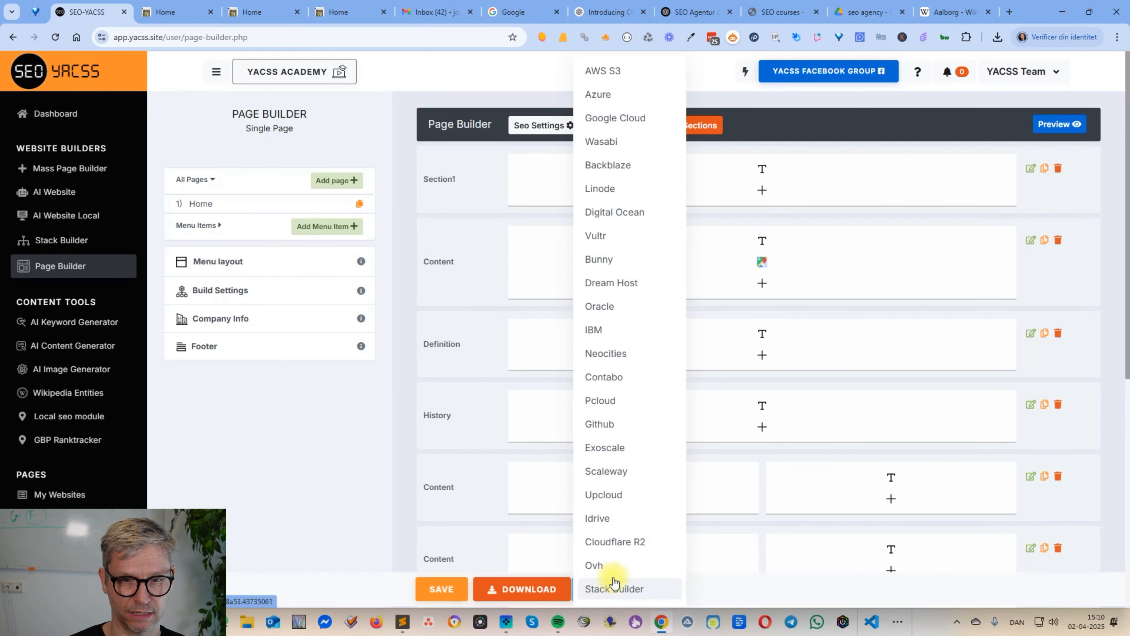
pyautogui.click(626, 71)
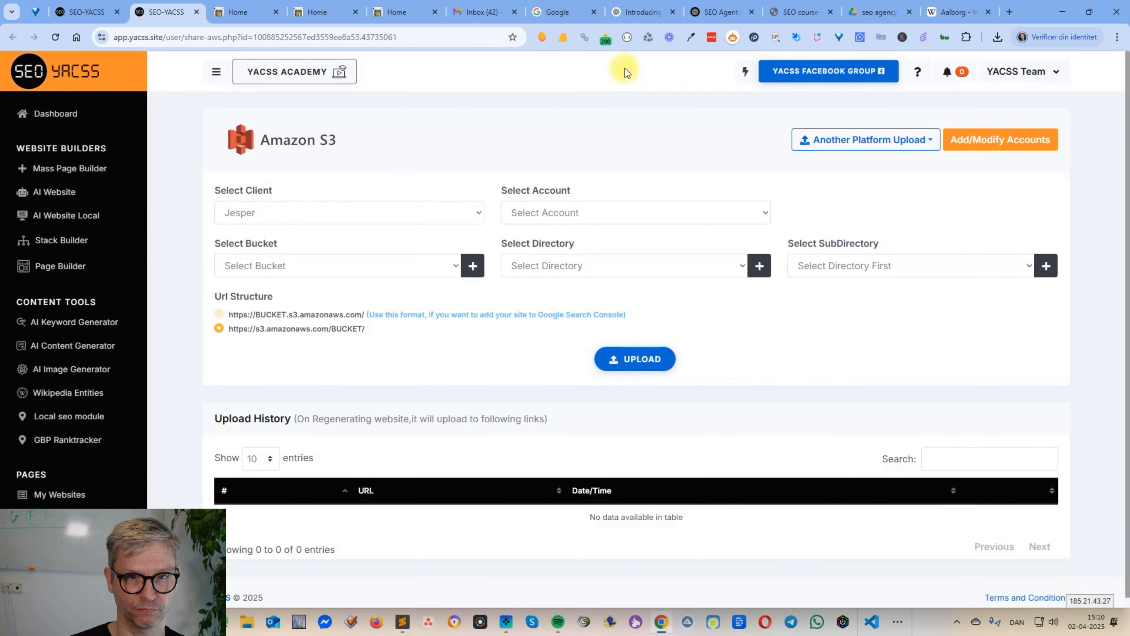
pyautogui.click(634, 212)
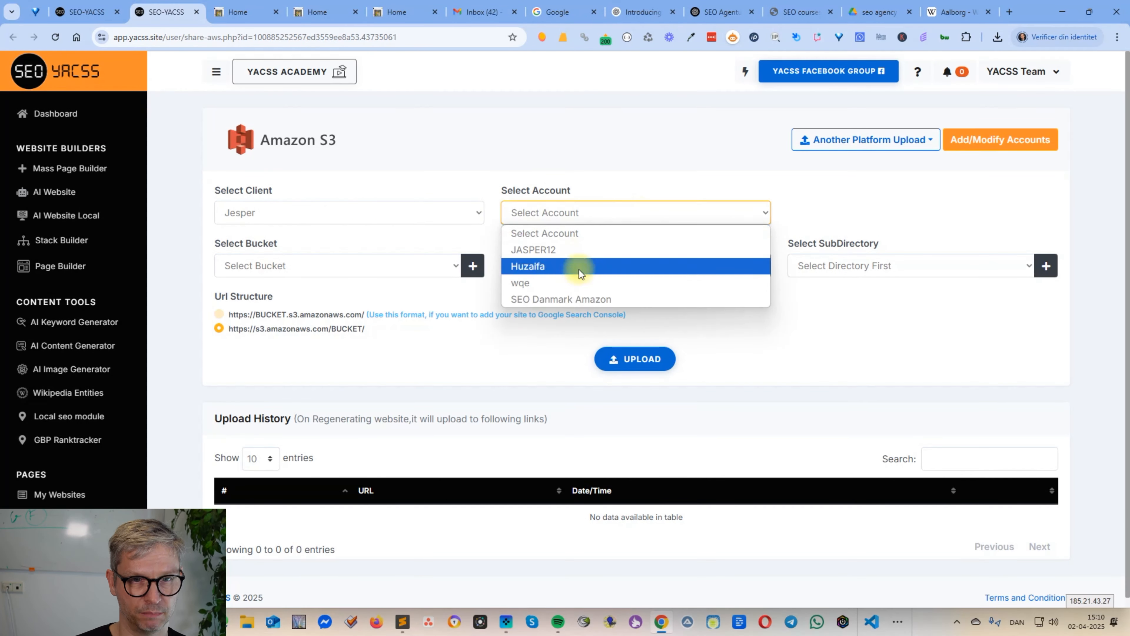
pyautogui.click(593, 299)
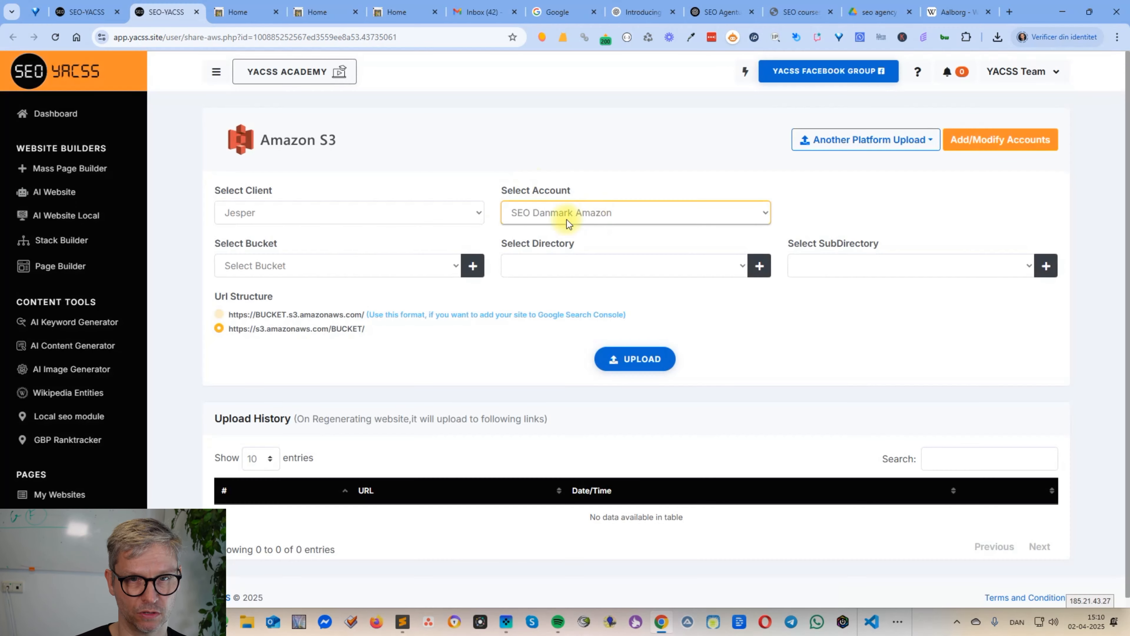
pyautogui.click(365, 267)
pyautogui.click(367, 259)
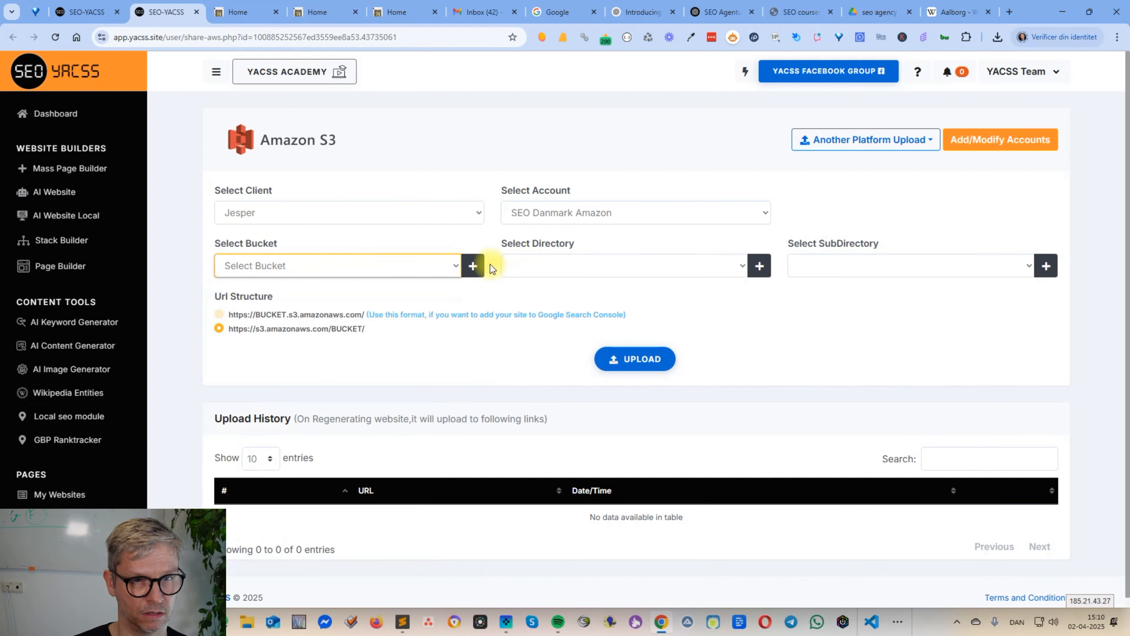
# Create the seo-agency-aalborg bucket and upload the generated site to it.
pyautogui.click(473, 266)
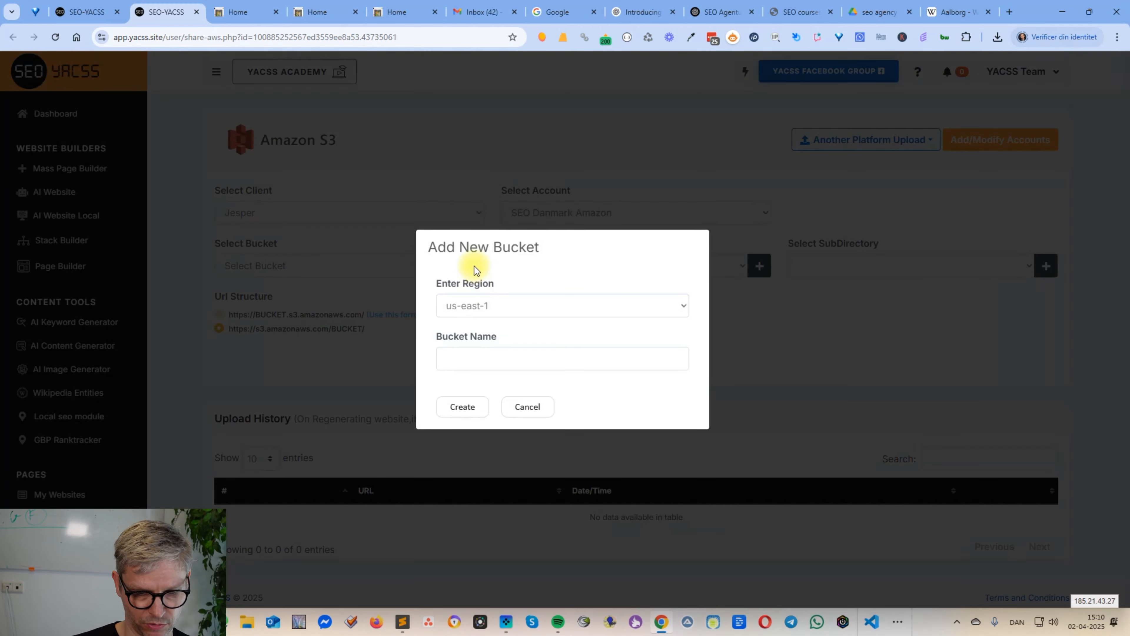
pyautogui.click(494, 360)
pyautogui.write('seo-agency-a')
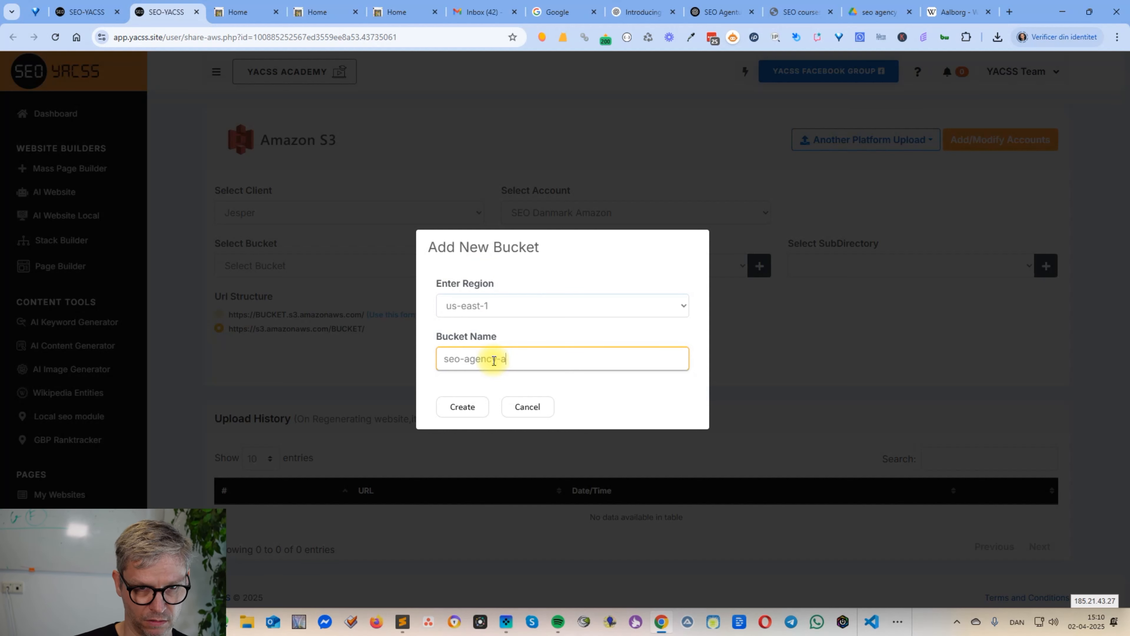
pyautogui.click(458, 406)
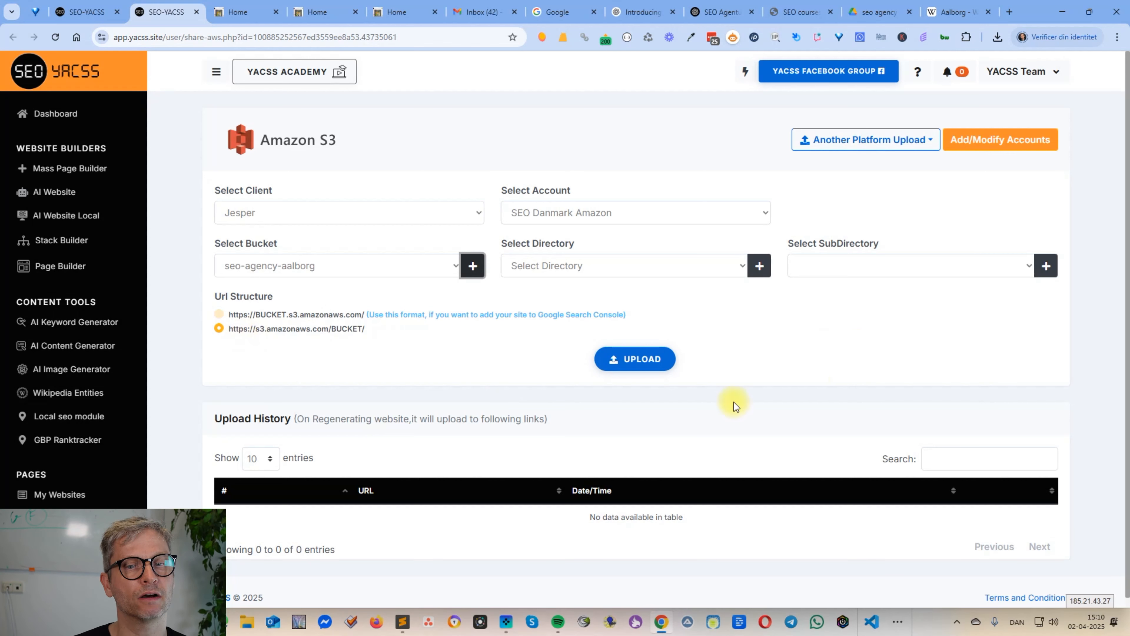
pyautogui.click(637, 362)
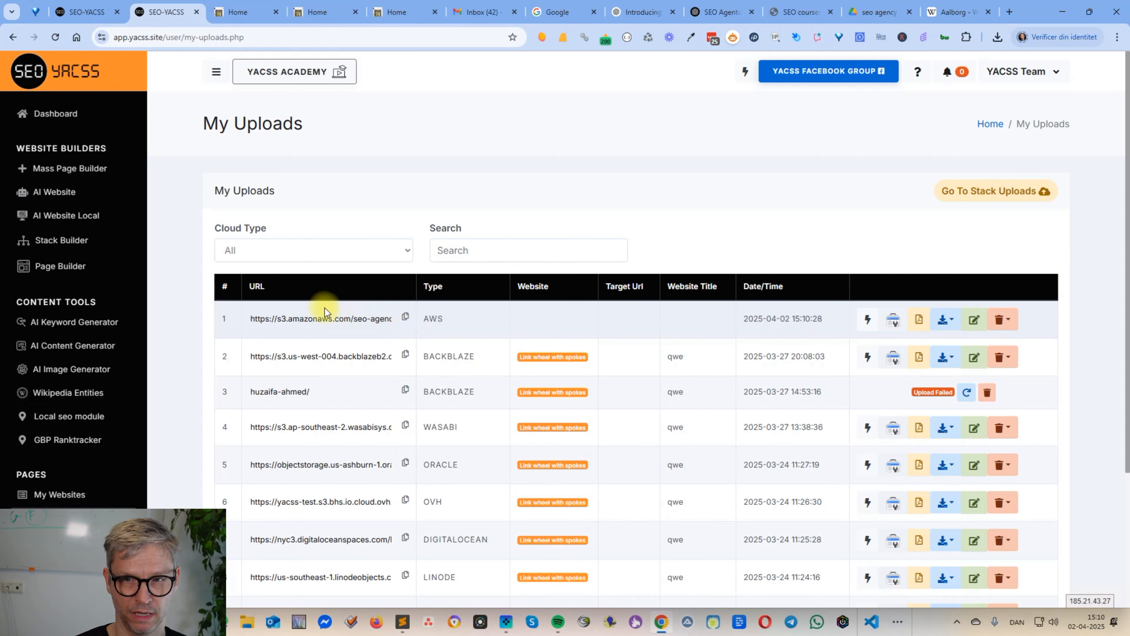
# Copy the new upload's S3 address and paste it into a new browser tab.
pyautogui.click(406, 318)
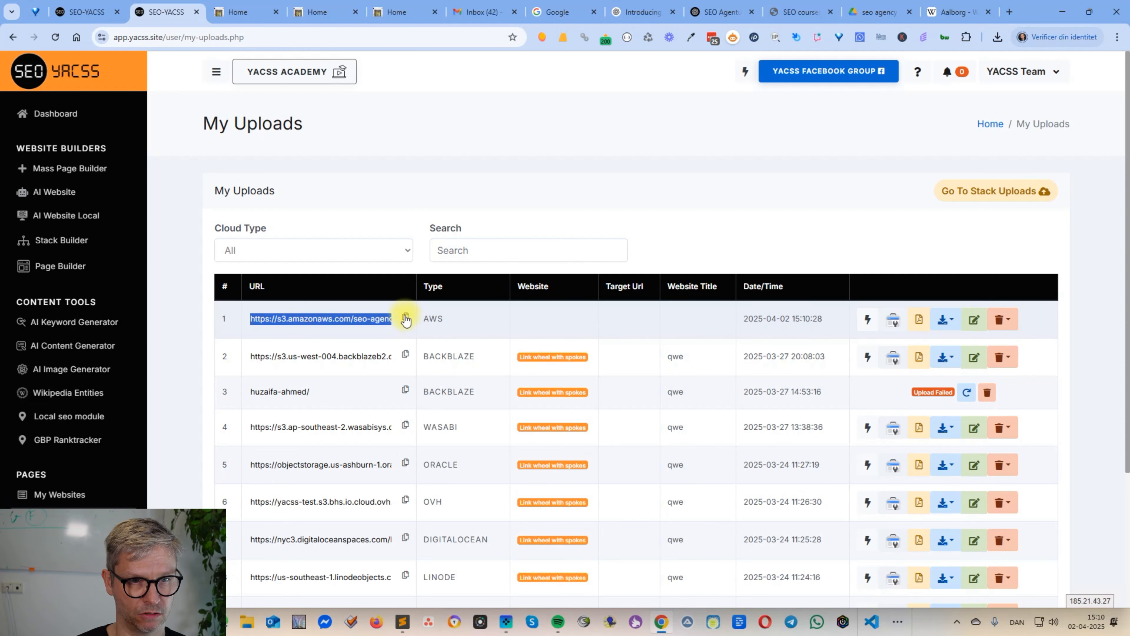
pyautogui.click(1009, 12)
pyautogui.write('https://s3.amazonaws.com/seo-agency-aalborg/index.html')
# Load the S3-hosted Aalborg page and test its SEO Optimization link.
pyautogui.press('Return')
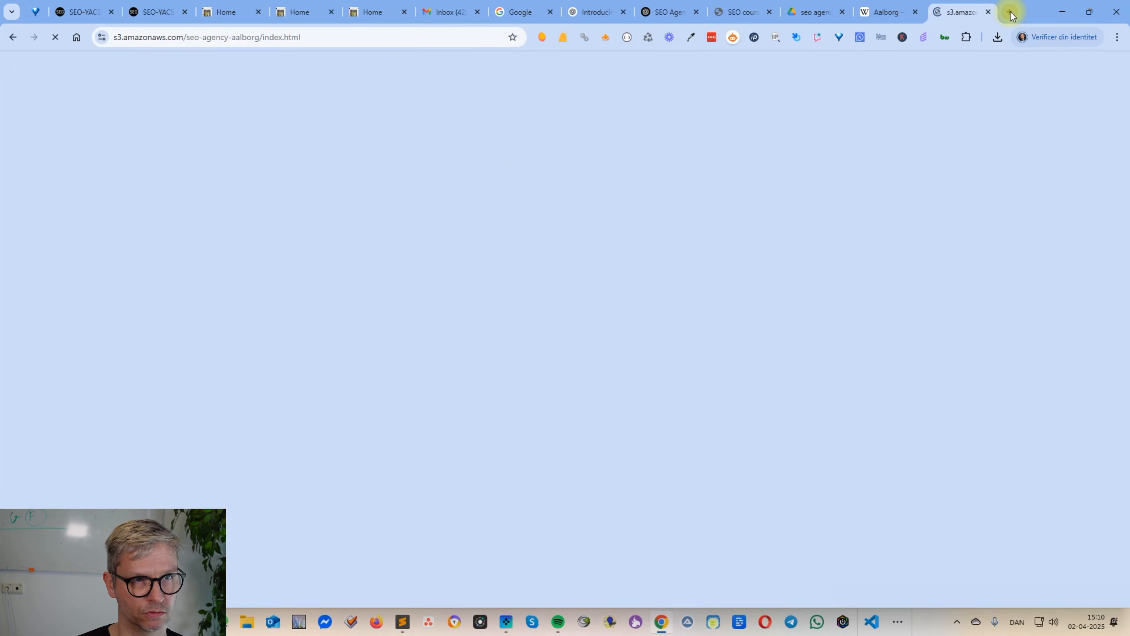
pyautogui.scroll(-8, 1023, 98)
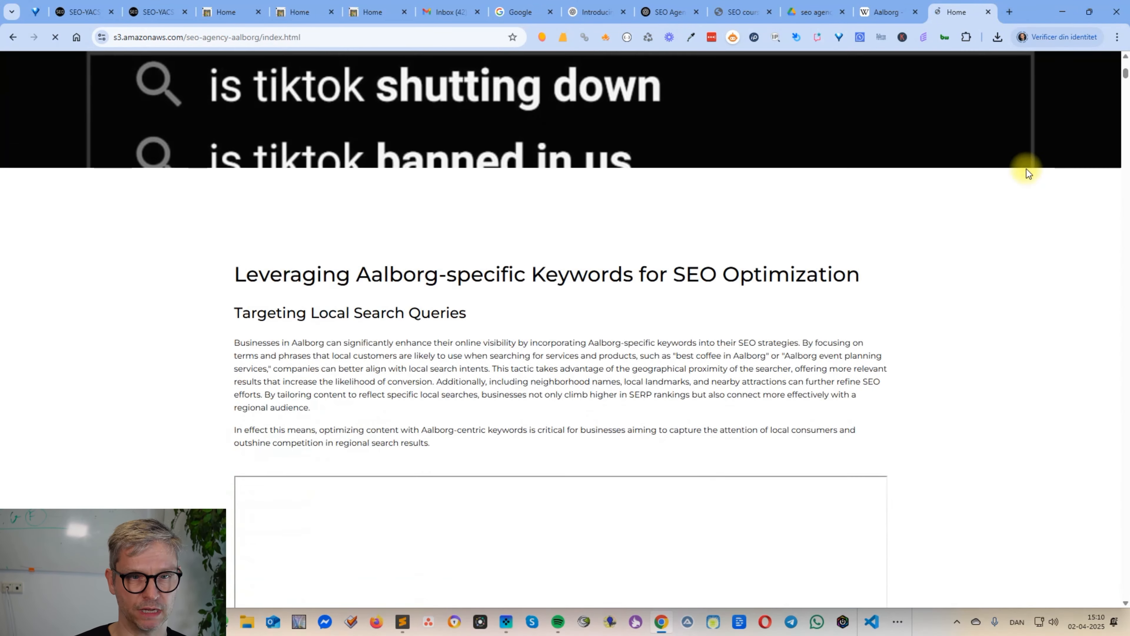
pyautogui.scroll(-10, 809, 279)
pyautogui.scroll(20, 1001, 254)
pyautogui.scroll(-1, 1003, 256)
pyautogui.scroll(-8, 1001, 251)
pyautogui.click(805, 221)
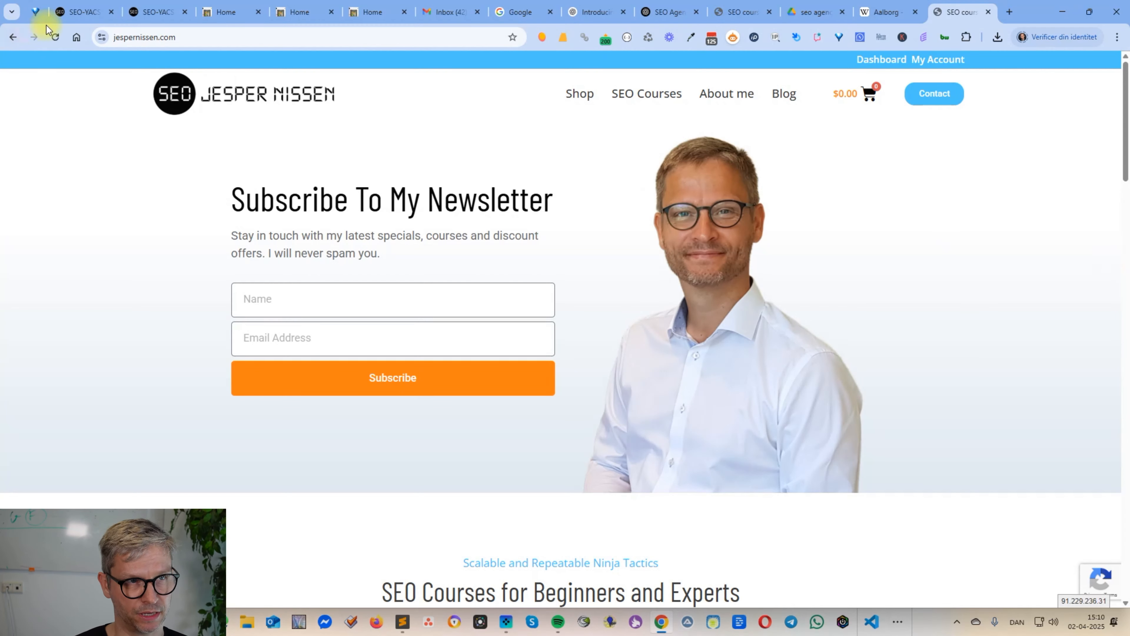
pyautogui.click(13, 37)
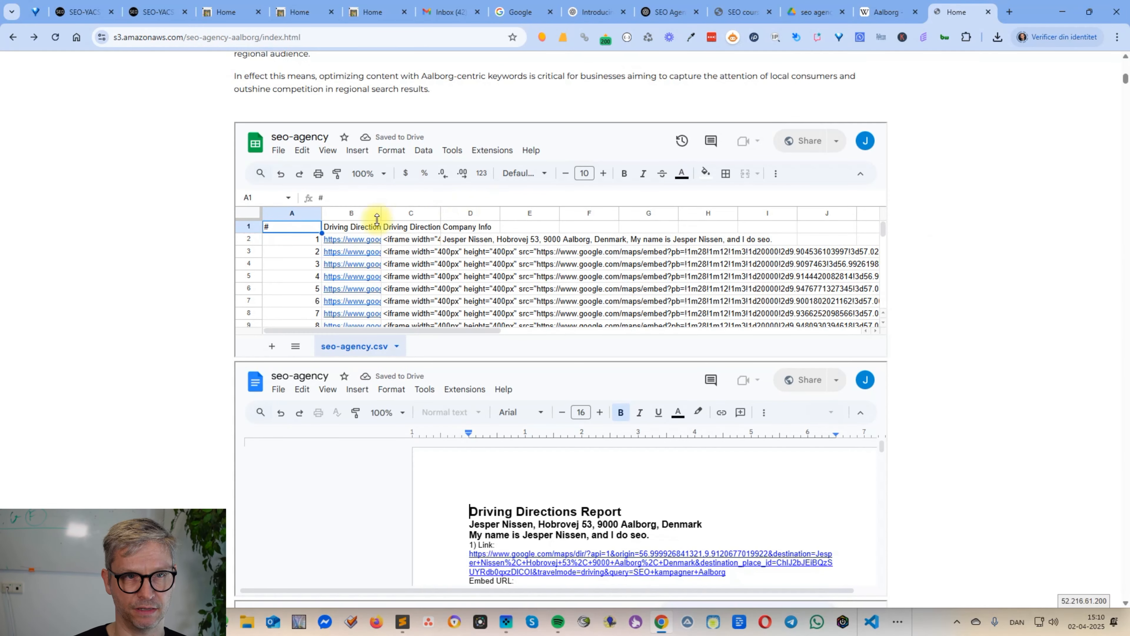
# Scroll through the rest of the published page, then return to SEO-YACSS's My Uploads.
pyautogui.scroll(-7, 630, 240)
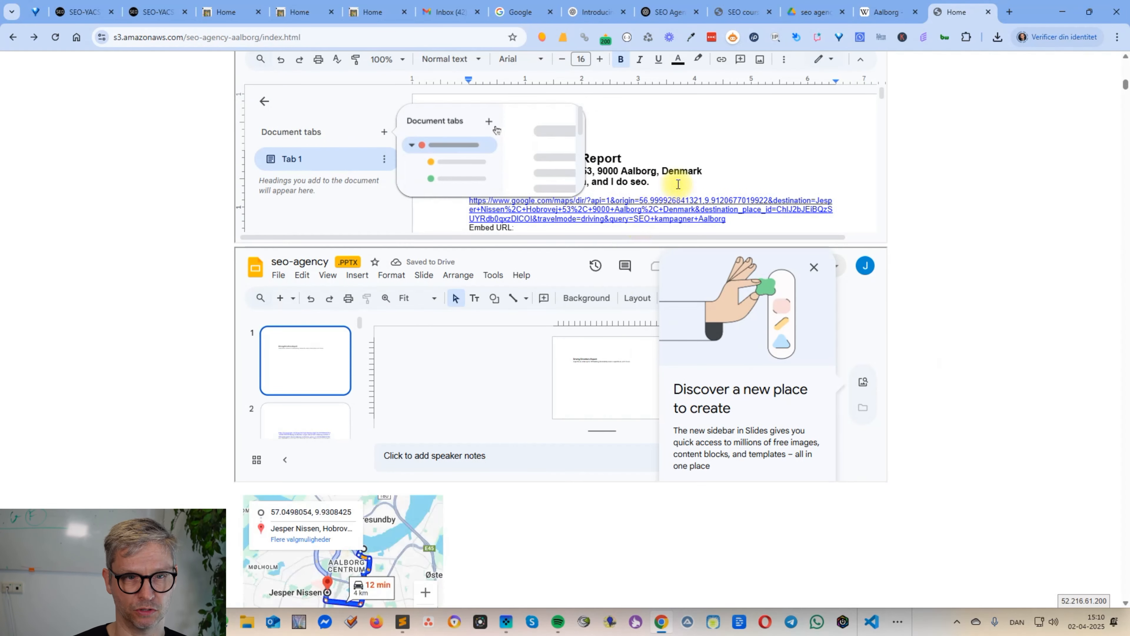
pyautogui.scroll(-20, 508, 438)
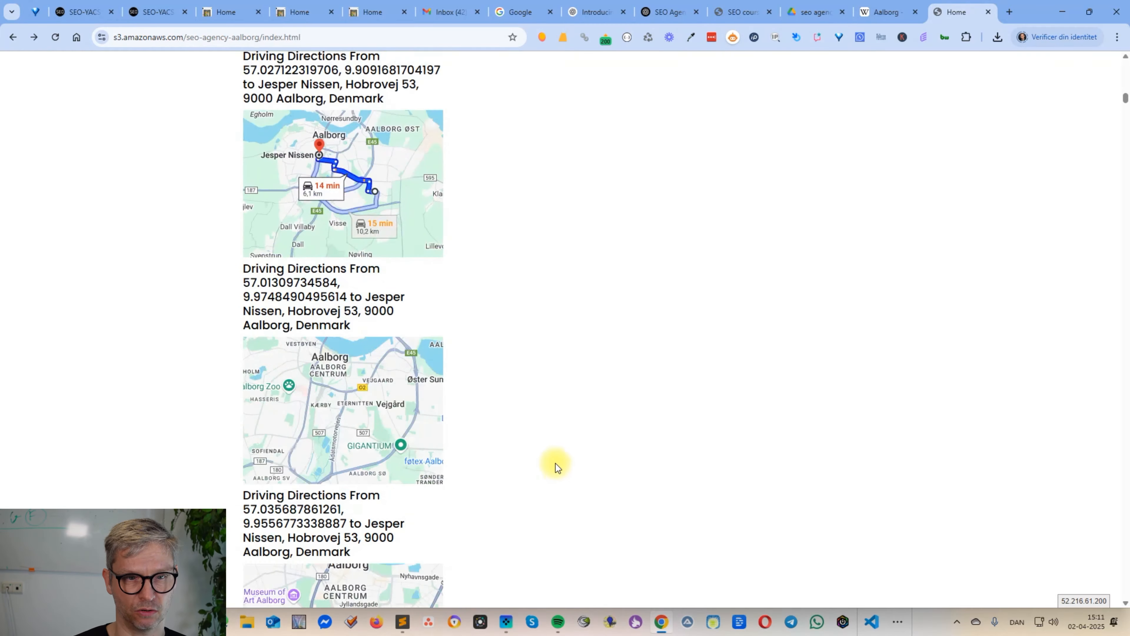
pyautogui.scroll(-20, 552, 459)
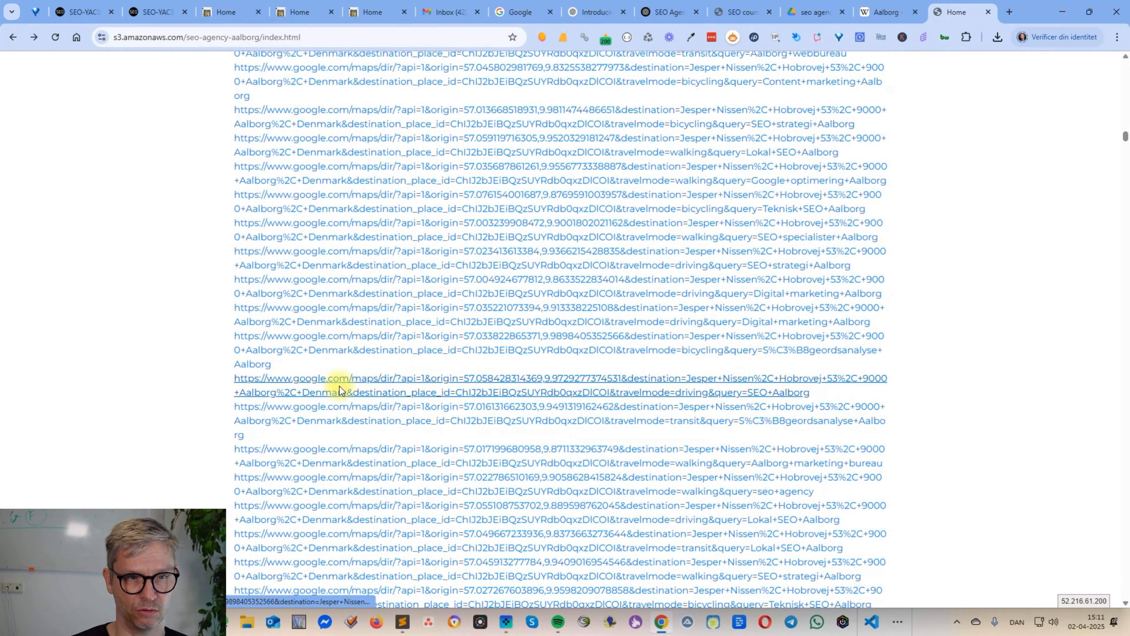
pyautogui.scroll(-20, 572, 463)
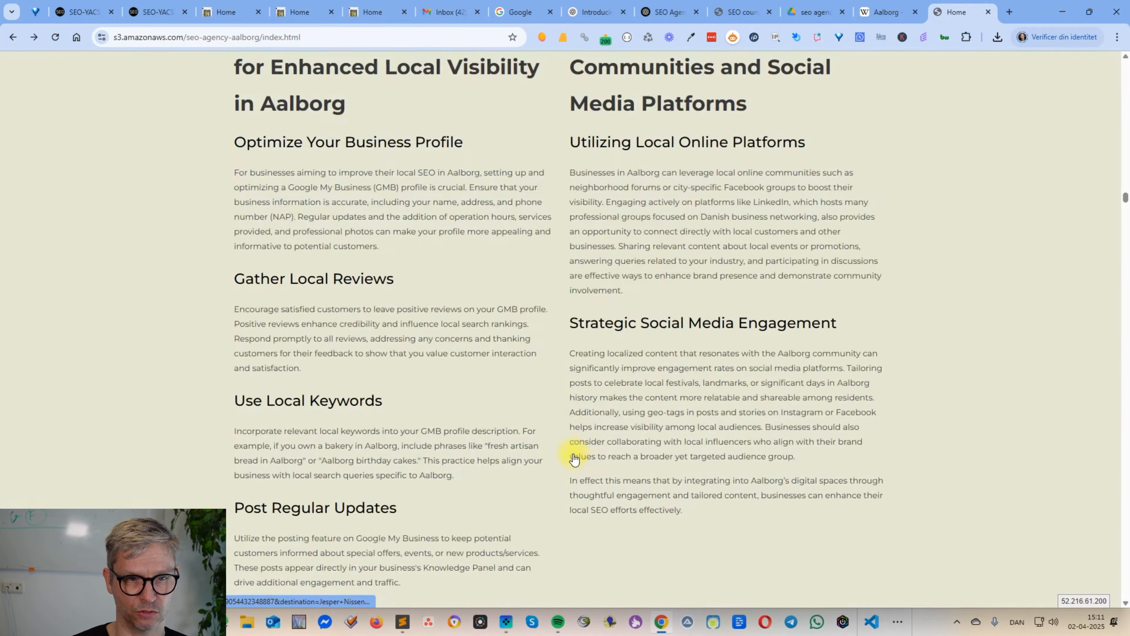
pyautogui.scroll(10, 574, 457)
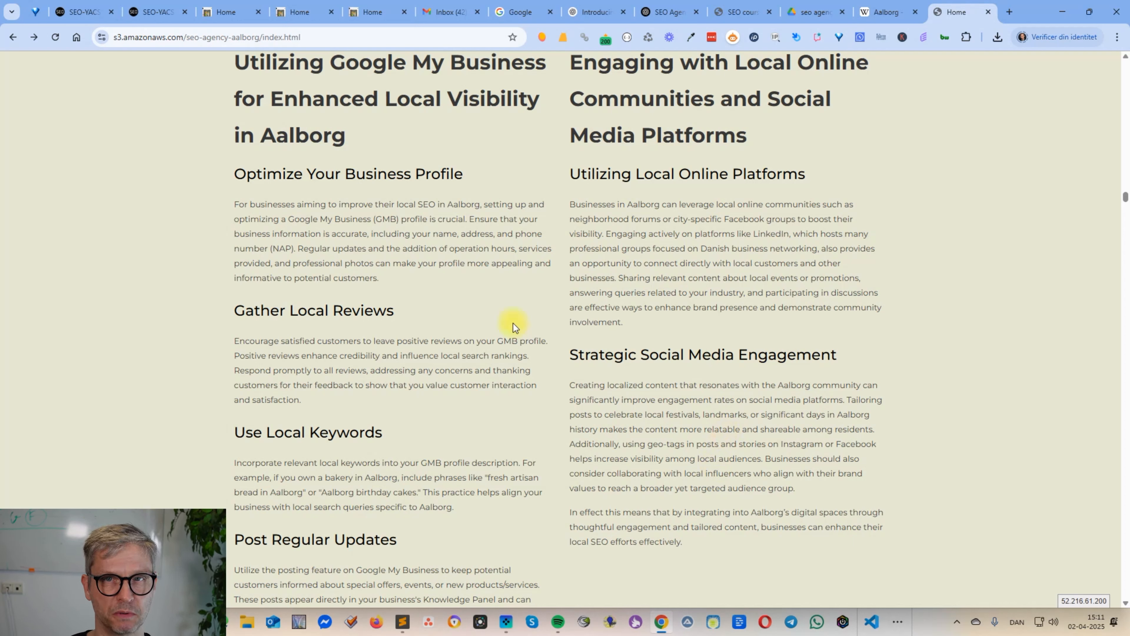
pyautogui.click(144, 6)
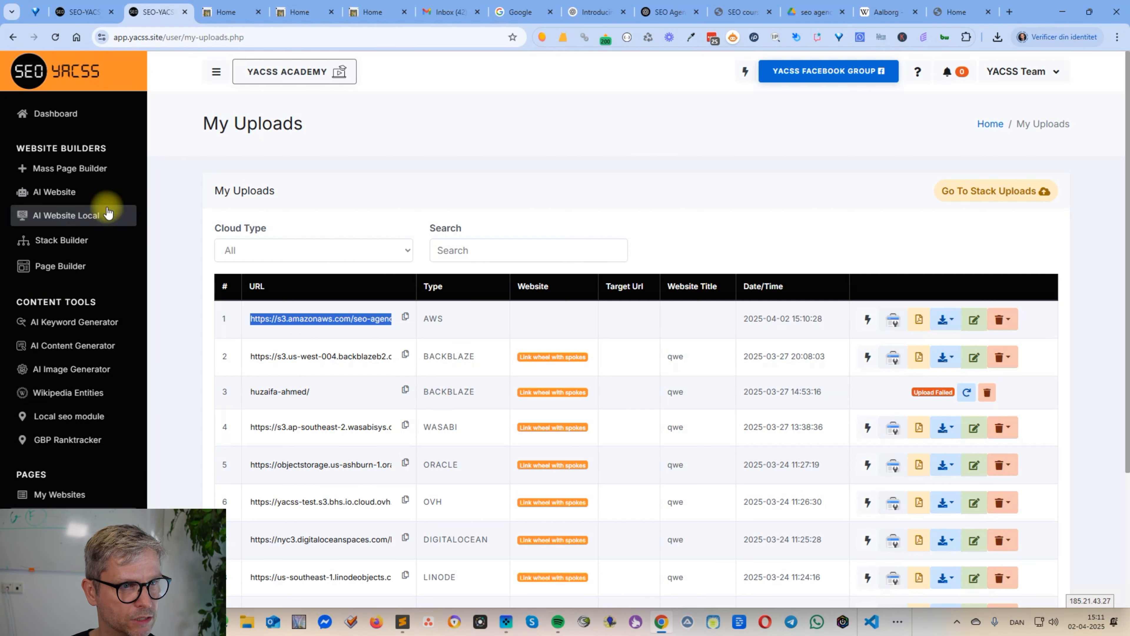
# Start a new Stack Builder diagram and confirm the current client in Select Client.
pyautogui.click(45, 241)
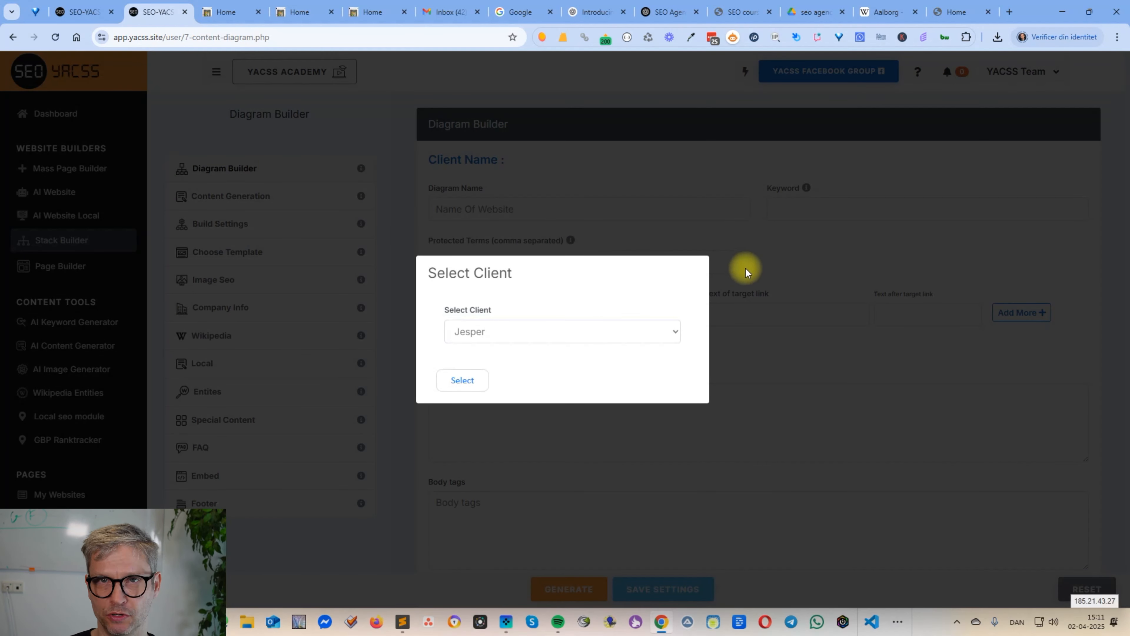
pyautogui.click(531, 329)
pyautogui.click(532, 328)
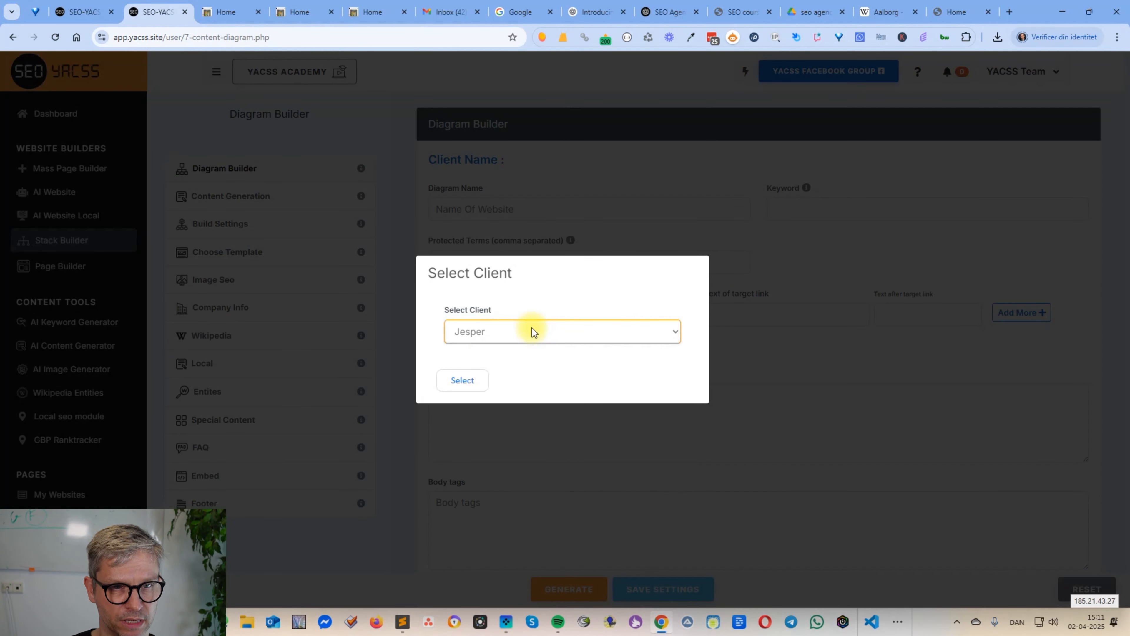
pyautogui.click(473, 379)
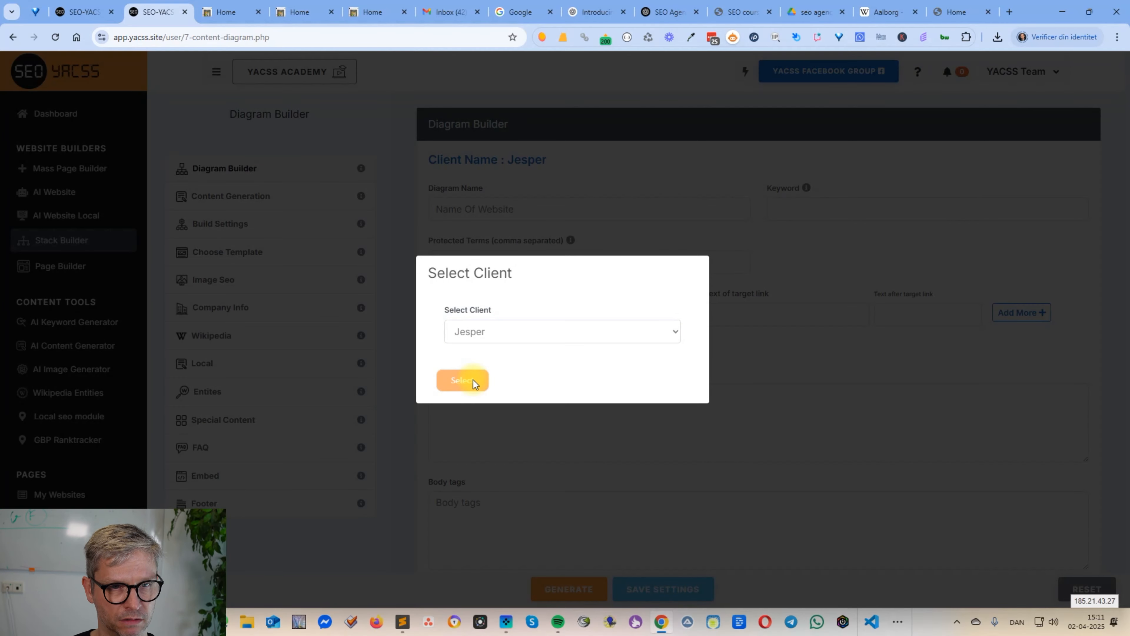
# Set Select Clouds to 'Select buckets Manually' instead of automatic bucket creation.
pyautogui.scroll(-5, 1026, 429)
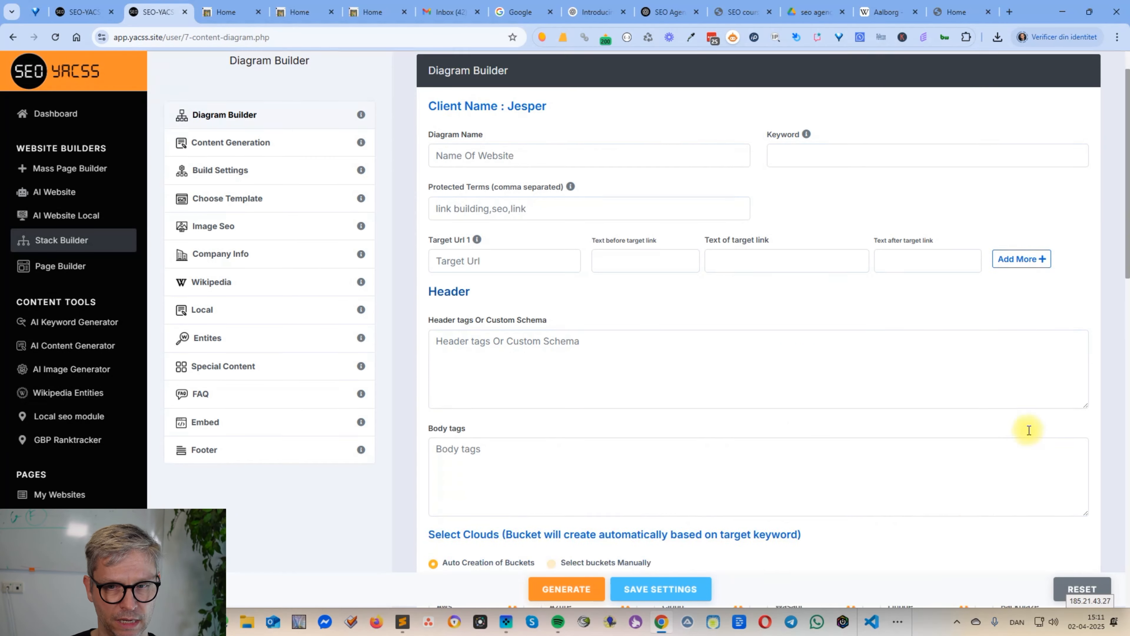
pyautogui.scroll(5, 1102, 426)
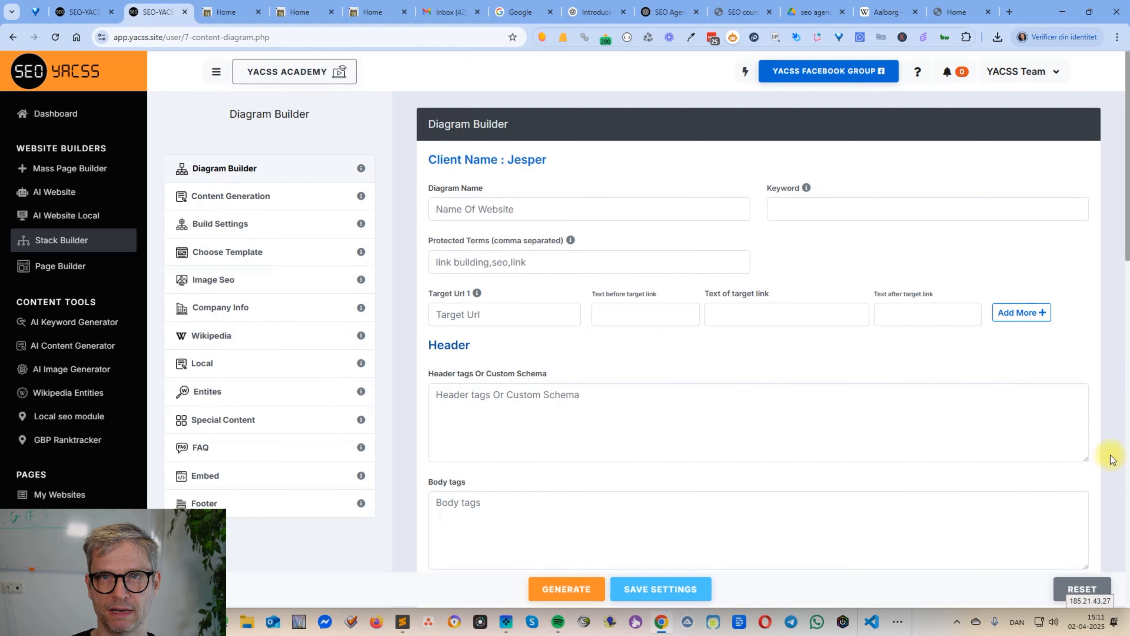
pyautogui.scroll(-5, 1117, 462)
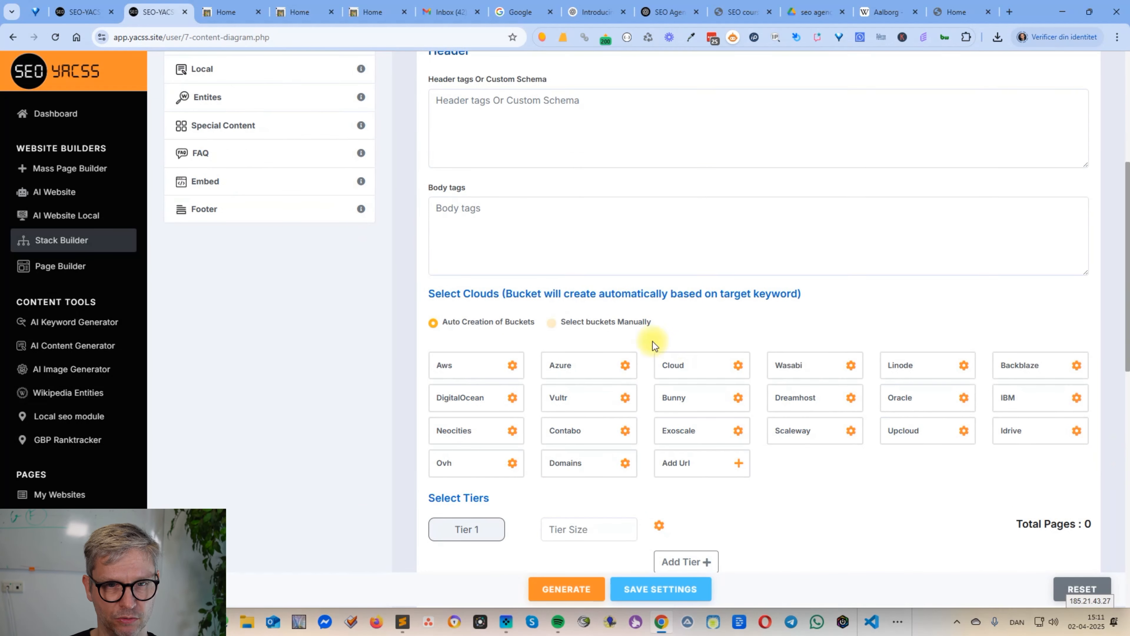
pyautogui.click(551, 323)
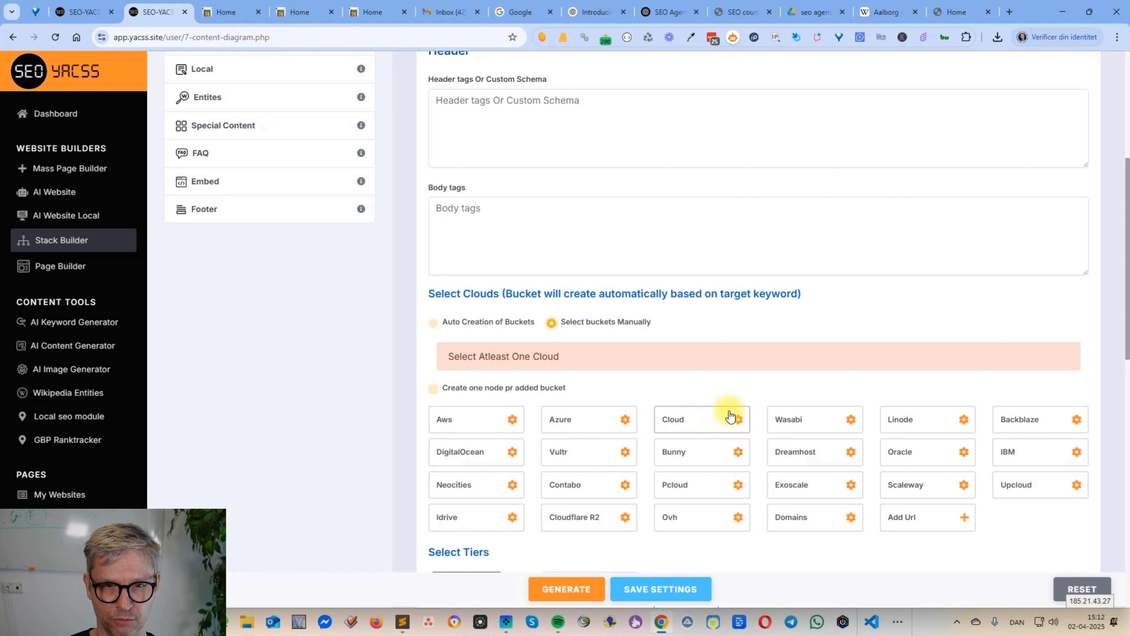
pyautogui.moveTo(652, 315); pyautogui.dragTo(575, 315)
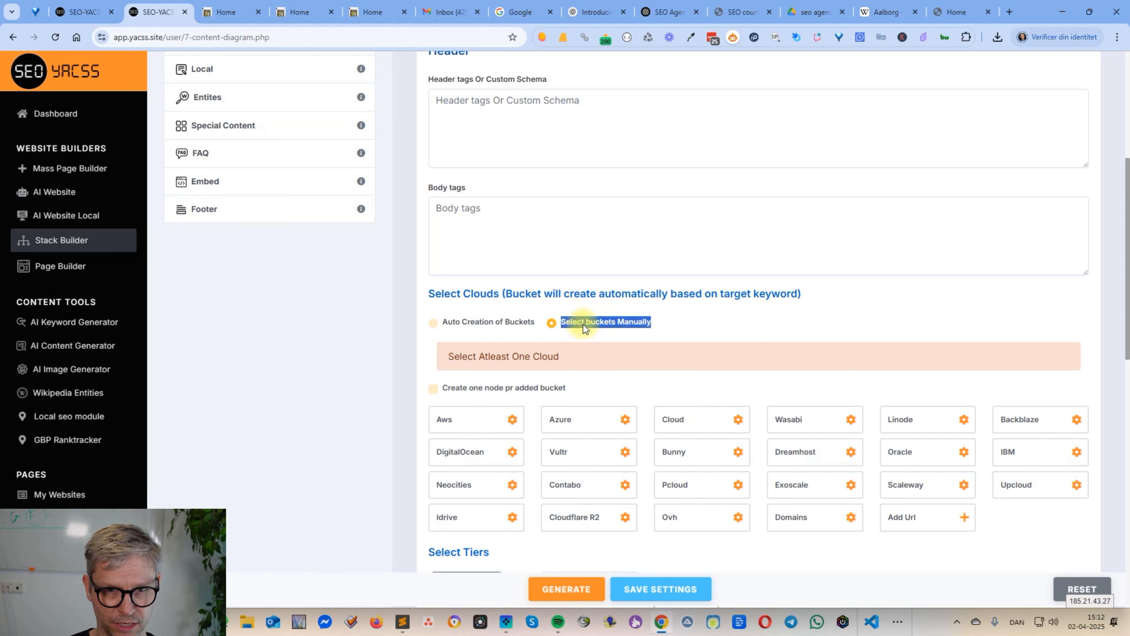
pyautogui.click(577, 323)
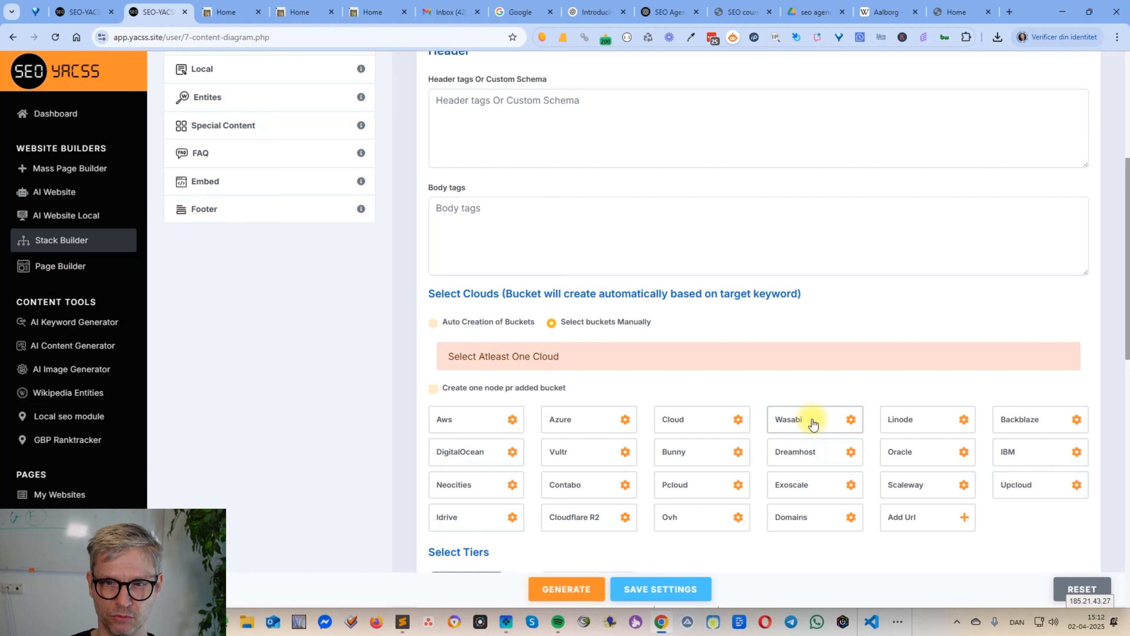
pyautogui.scroll(6, 813, 423)
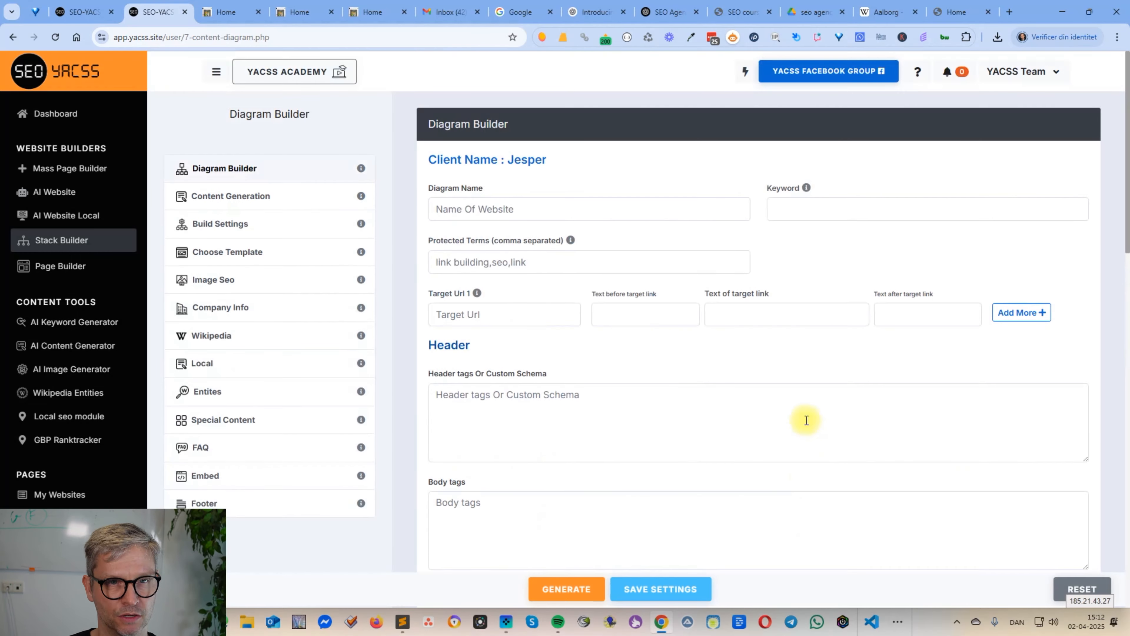
# Enter the agency's name as Diagram Name, move to Keyword, then switch to the S3 Aalborg page.
pyautogui.click(495, 207)
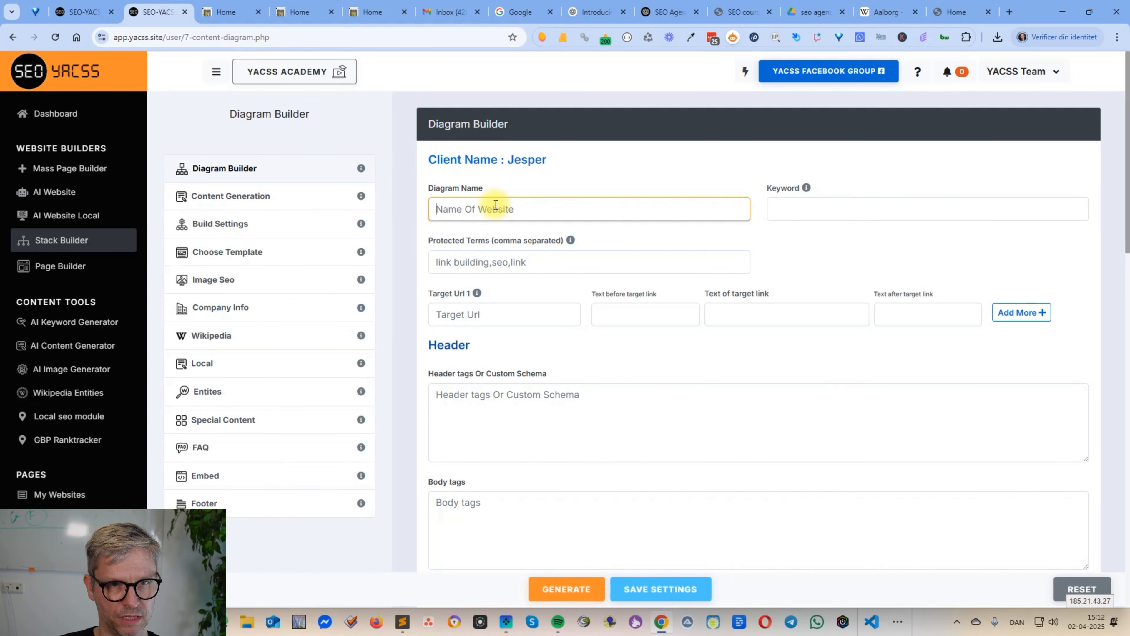
pyautogui.write('Jesper Nissen SEO Agency in Aalborg')
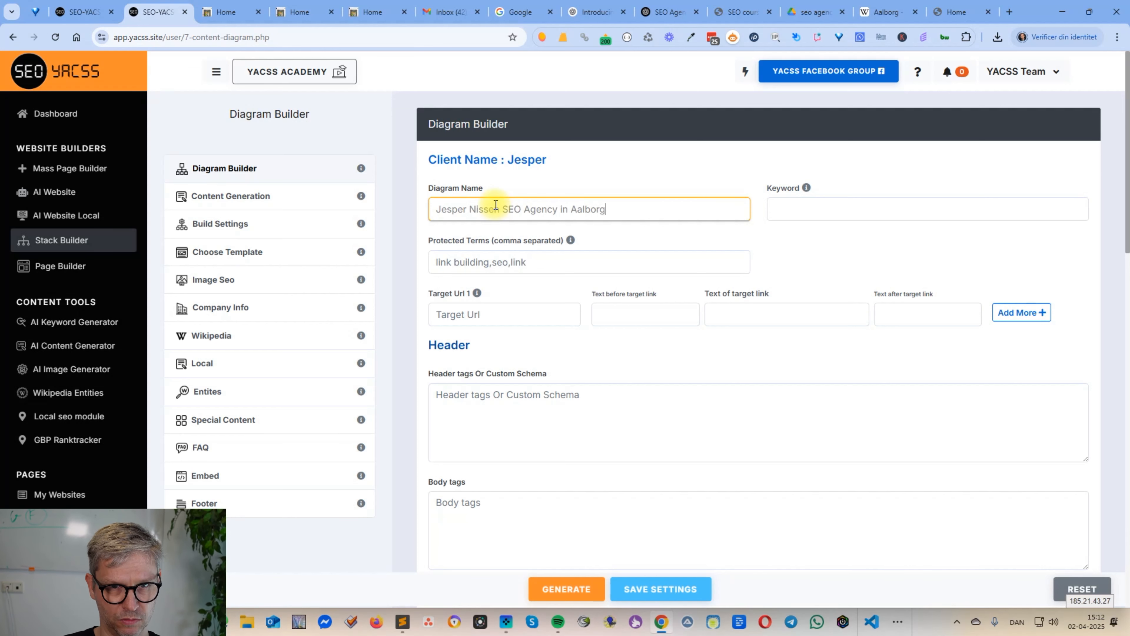
pyautogui.press('Tab')
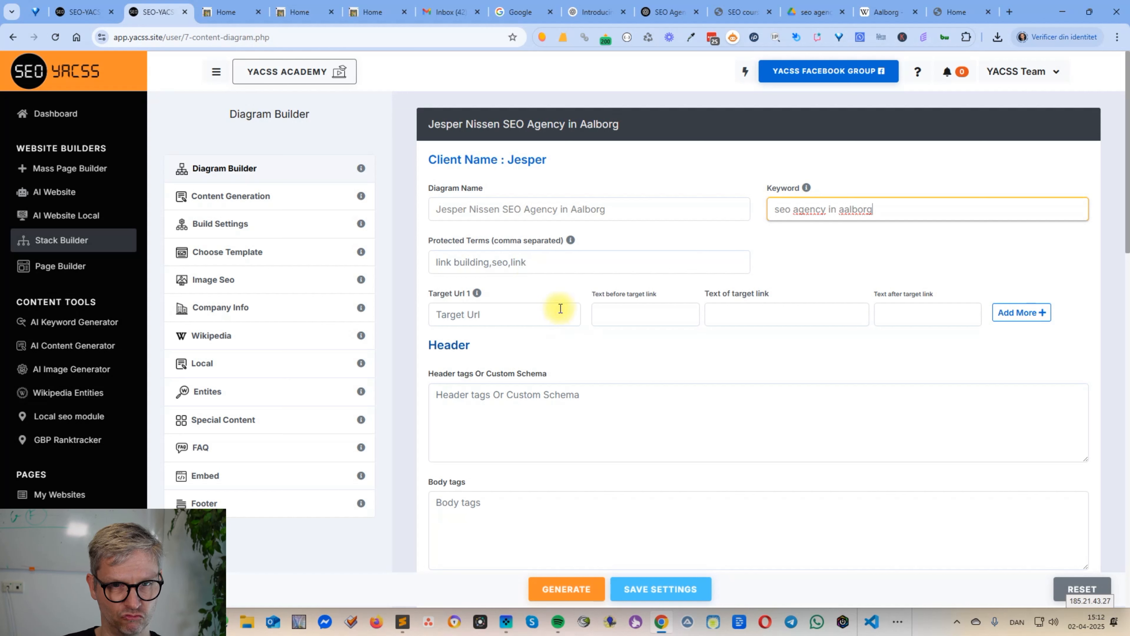
pyautogui.click(970, 12)
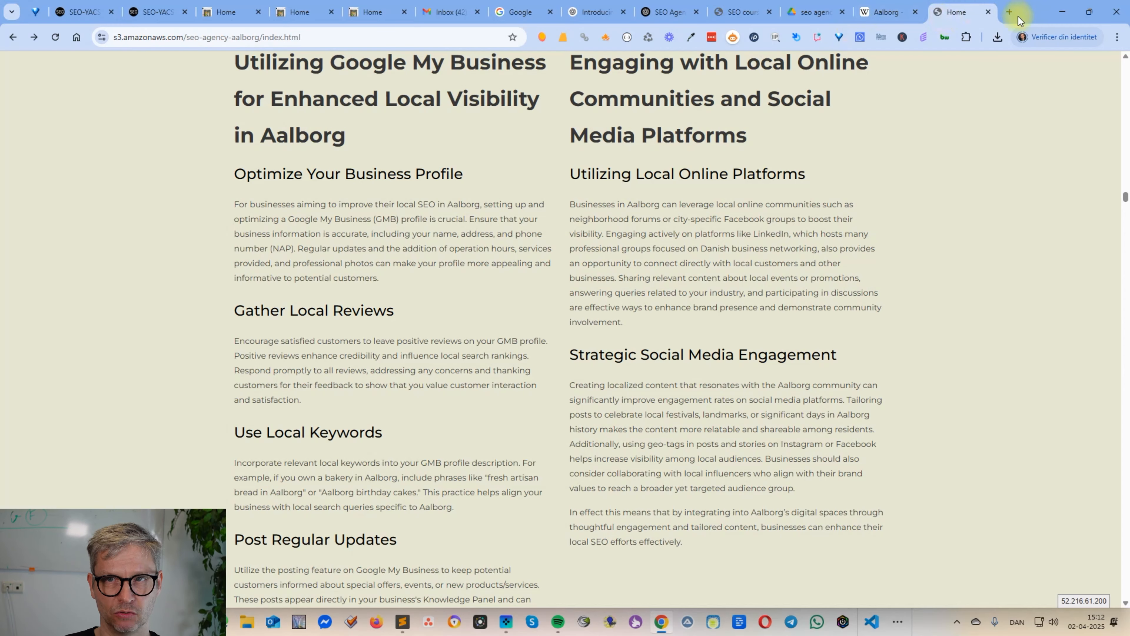
# Copy the agency website's URL from a new tab and paste it into Target Url 1.
pyautogui.click(1010, 13)
pyautogui.write('jesper')
pyautogui.press('Return')
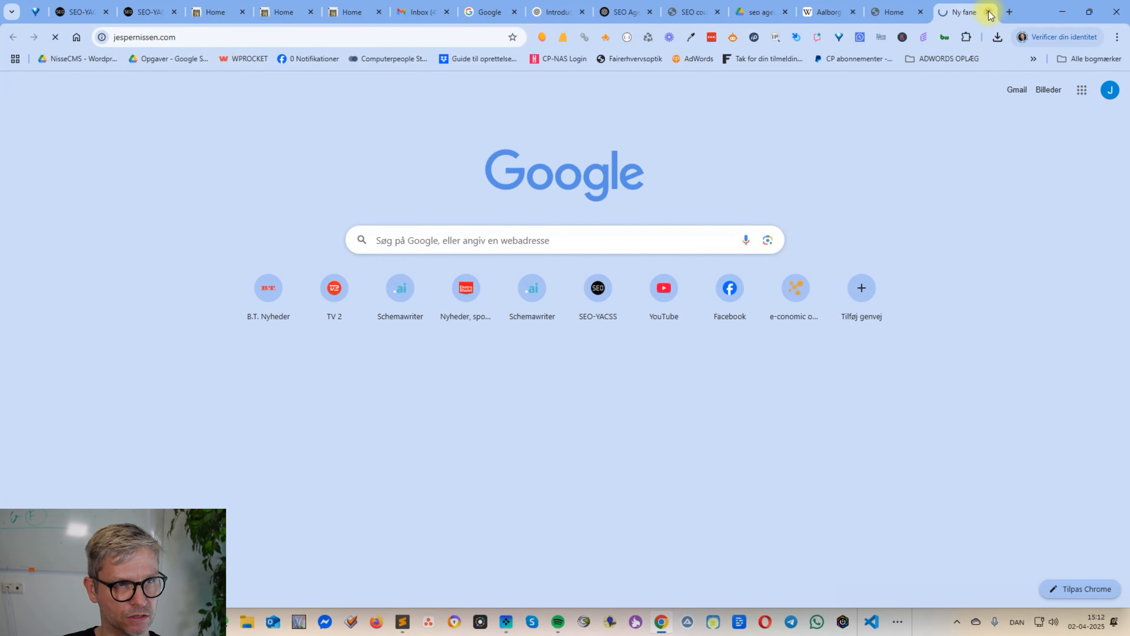
pyautogui.click(233, 35)
pyautogui.hotkey('ctrl', 'c')
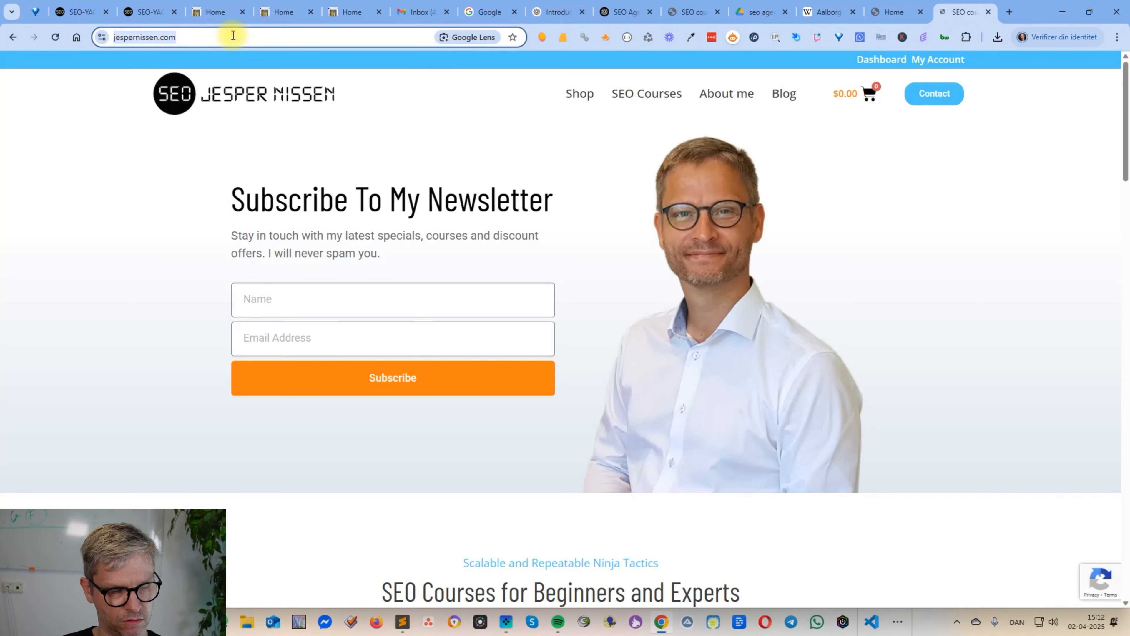
pyautogui.click(82, 12)
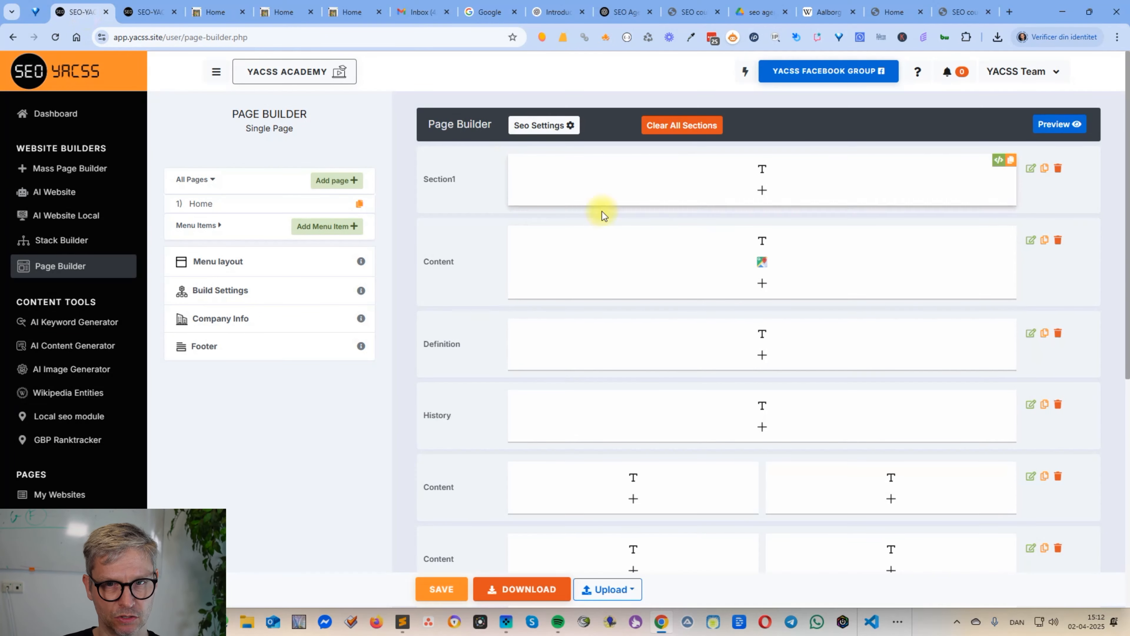
pyautogui.click(147, 12)
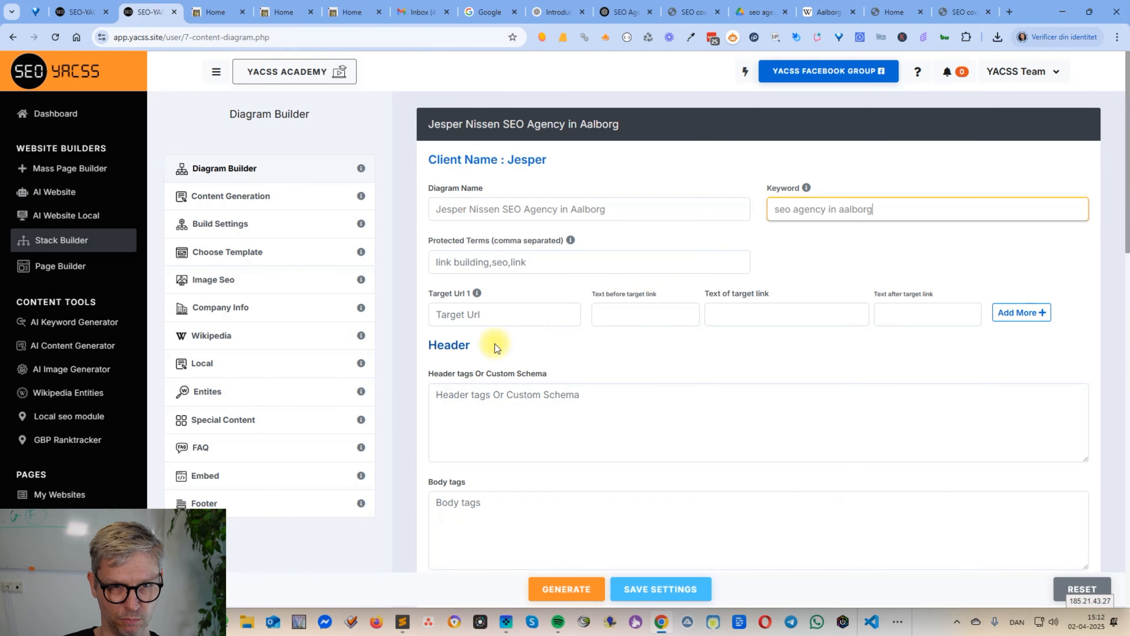
pyautogui.click(538, 312)
pyautogui.hotkey('ctrl', 'v')
# Enter 'seo agency in aalborg' as the text of the target link.
pyautogui.click(767, 316)
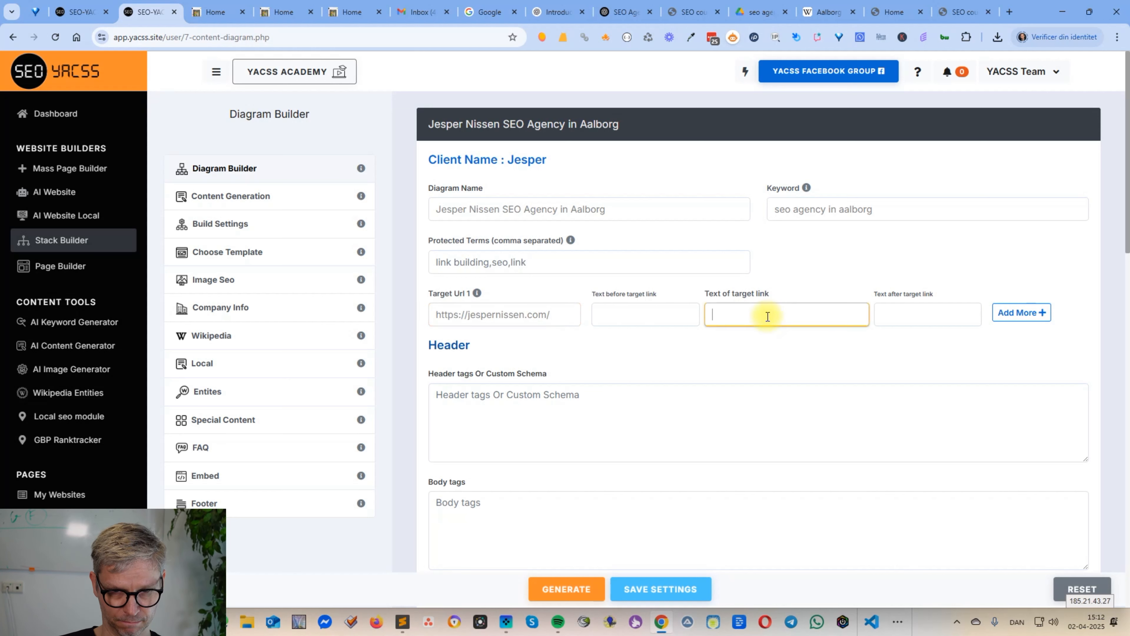
pyautogui.write('seo agency in aalbor')
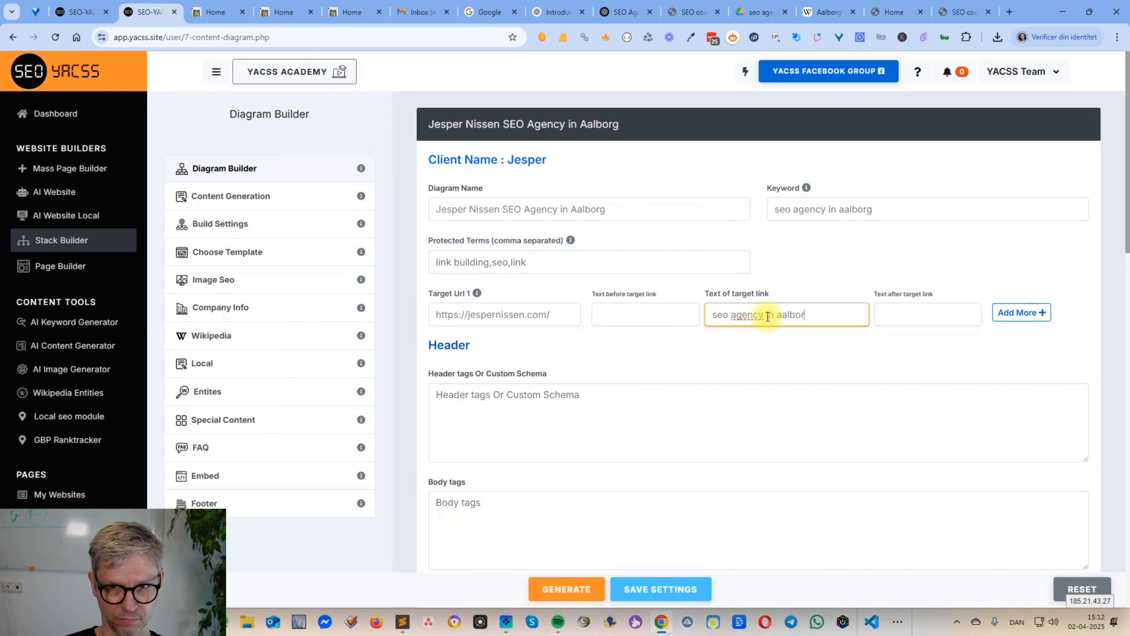
pyautogui.write('g')
pyautogui.scroll(-6, 768, 316)
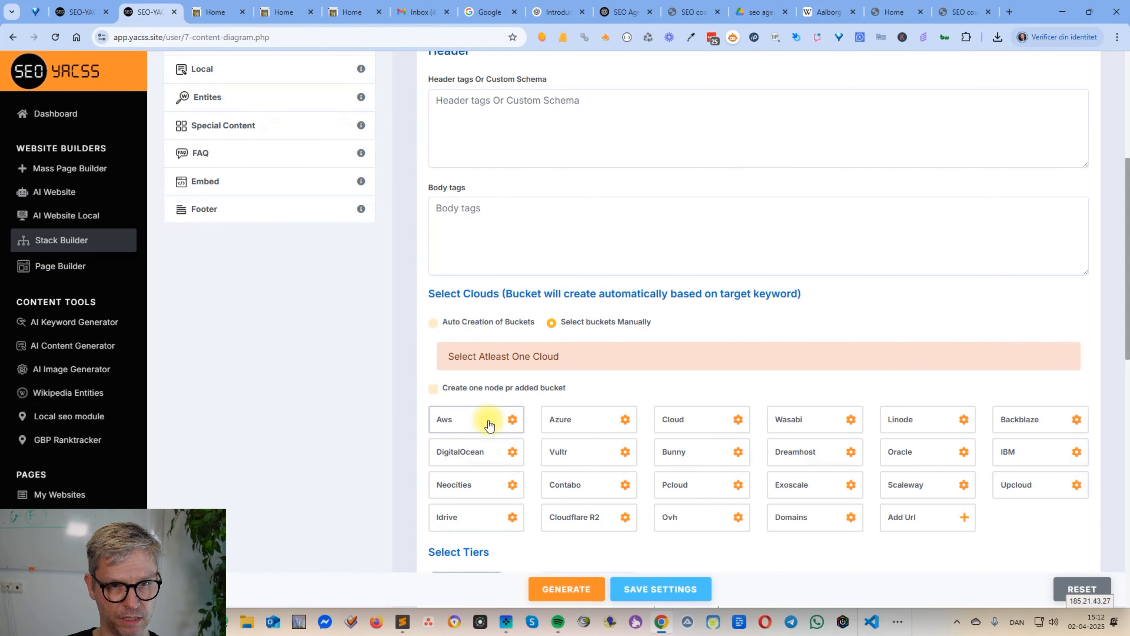
# Configure AWS with the SEO Danmark account and seo-agency-aalborg bucket, and select Aws as a cloud.
pyautogui.click(512, 418)
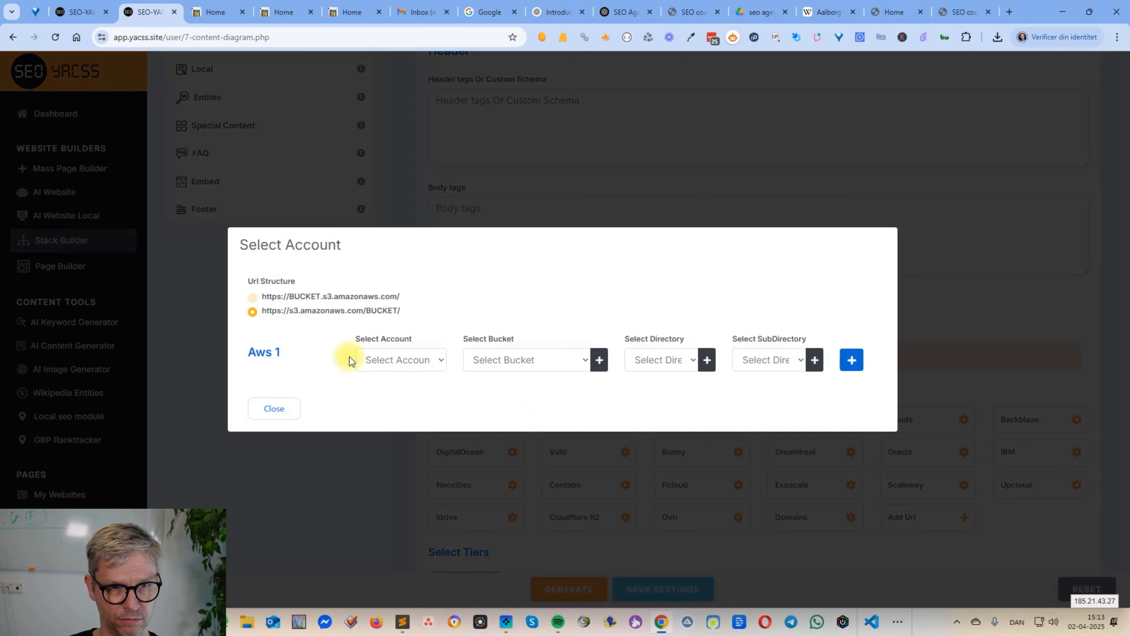
pyautogui.click(408, 360)
pyautogui.click(407, 442)
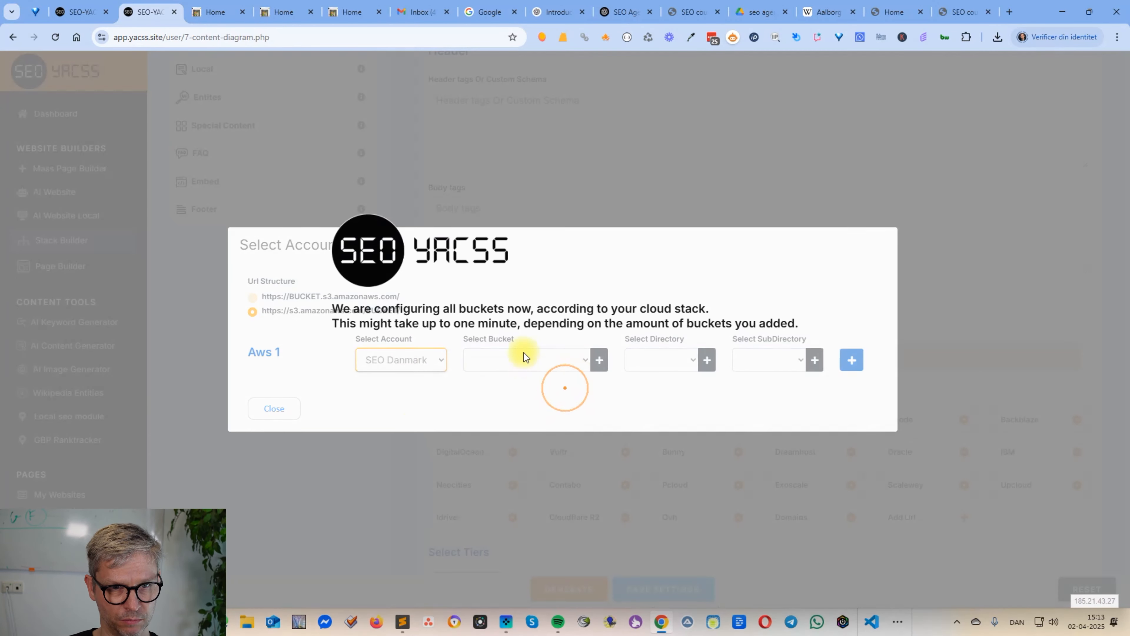
pyautogui.click(524, 354)
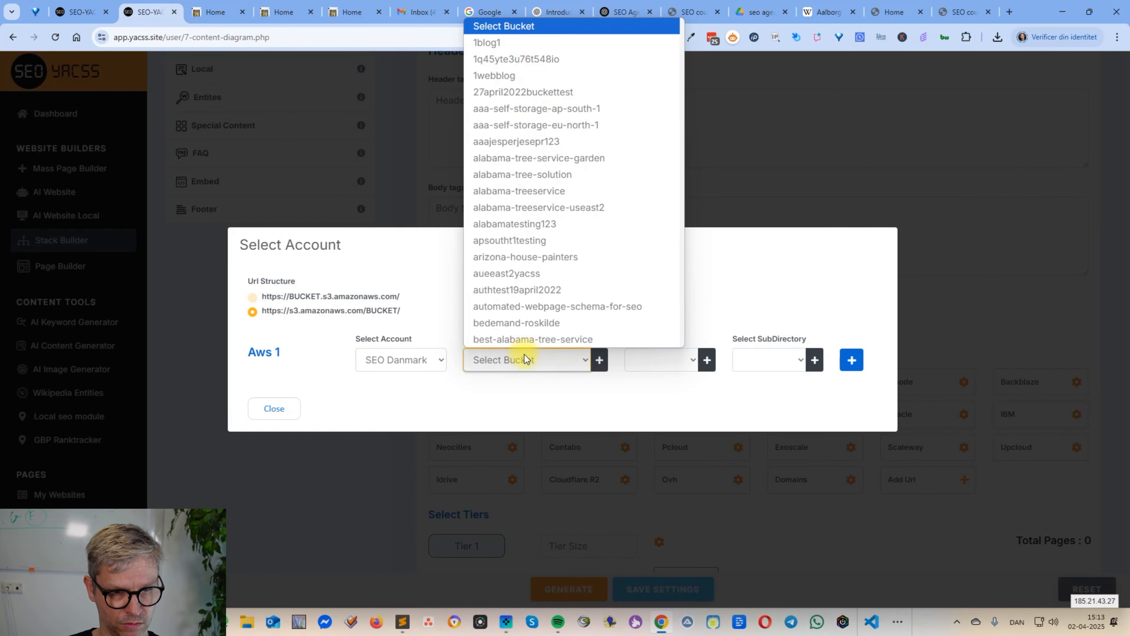
pyautogui.press('s')
pyautogui.press('e')
pyautogui.press('o')
pyautogui.scroll(-5, 557, 308)
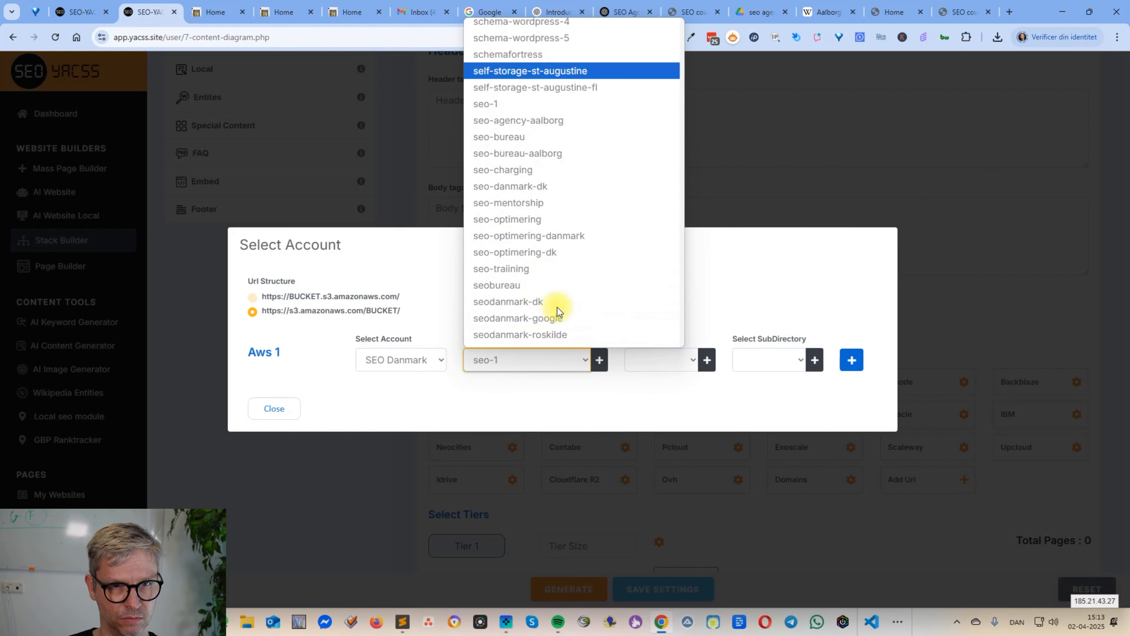
pyautogui.click(593, 120)
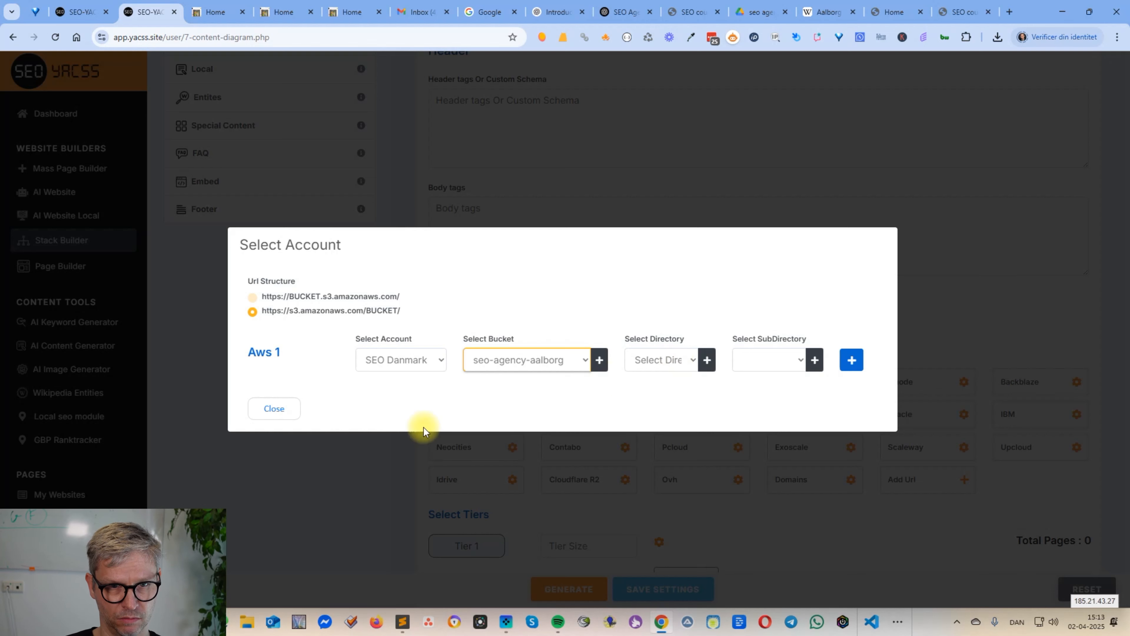
pyautogui.click(269, 413)
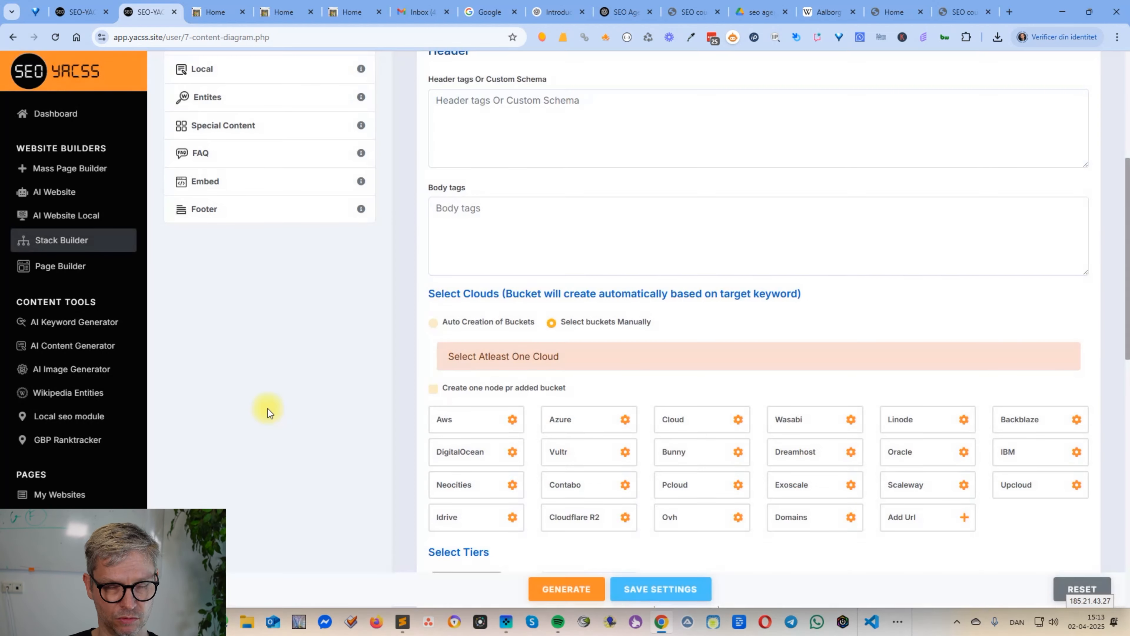
pyautogui.click(482, 419)
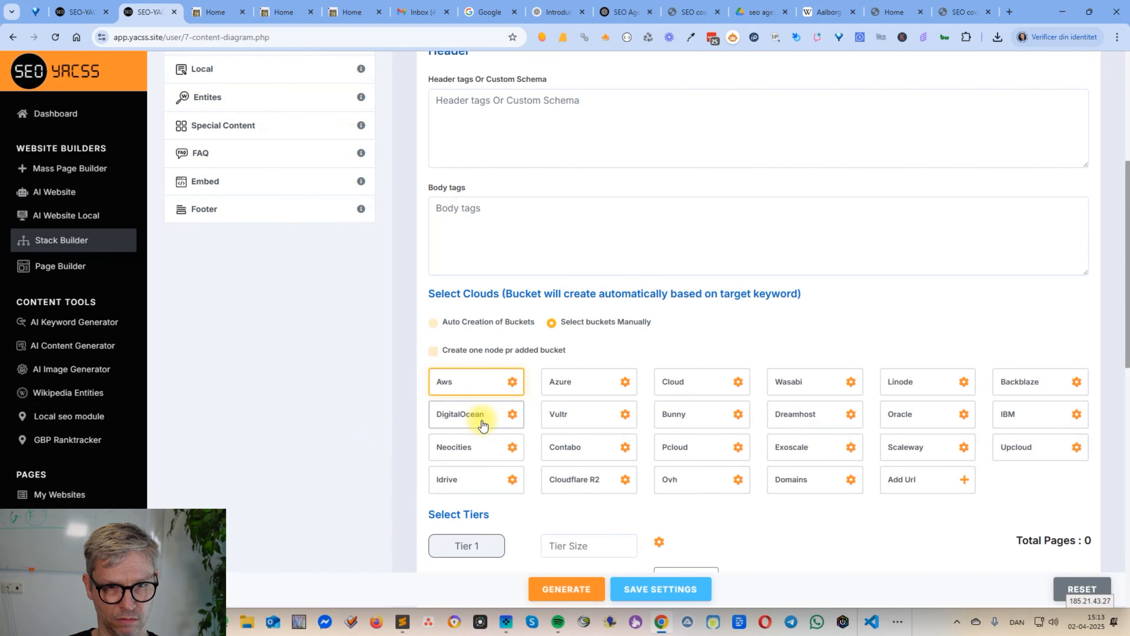
# Set the Wasabi cloud to the Wasabi account and add a new bucket named seo-agency-aalborg.
pyautogui.click(511, 384)
pyautogui.click(265, 418)
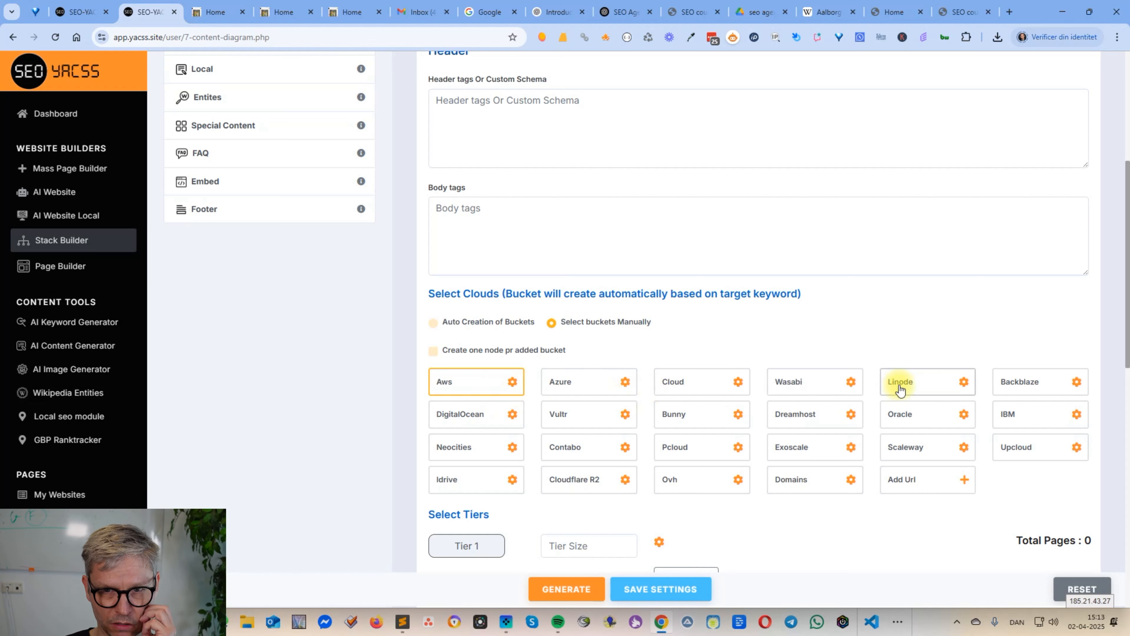
pyautogui.click(847, 384)
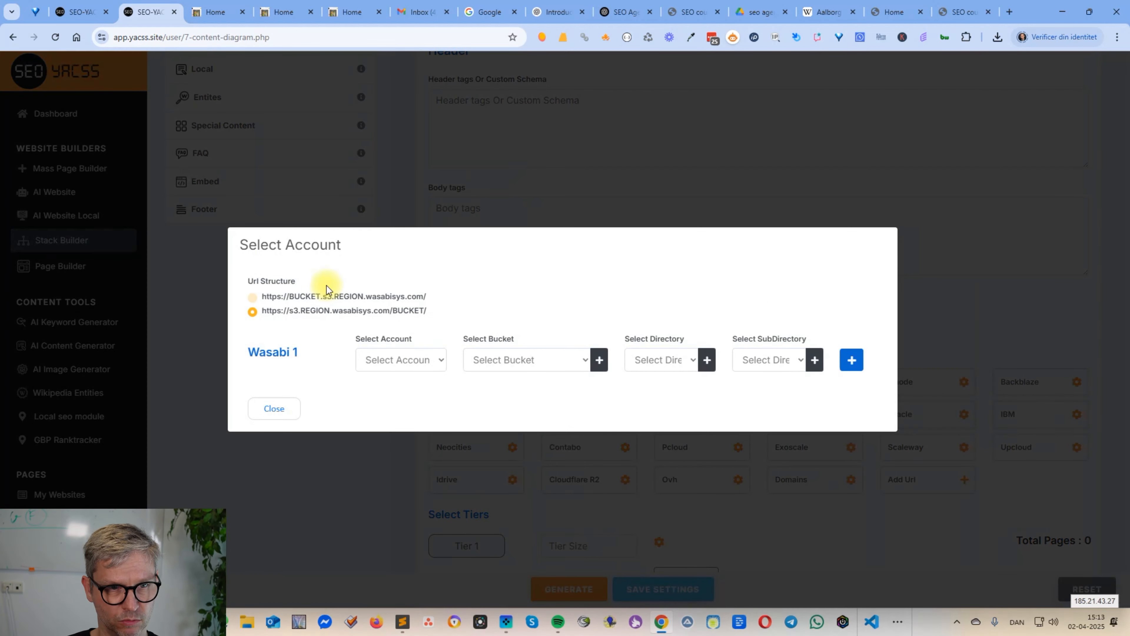
pyautogui.click(400, 372)
pyautogui.click(396, 396)
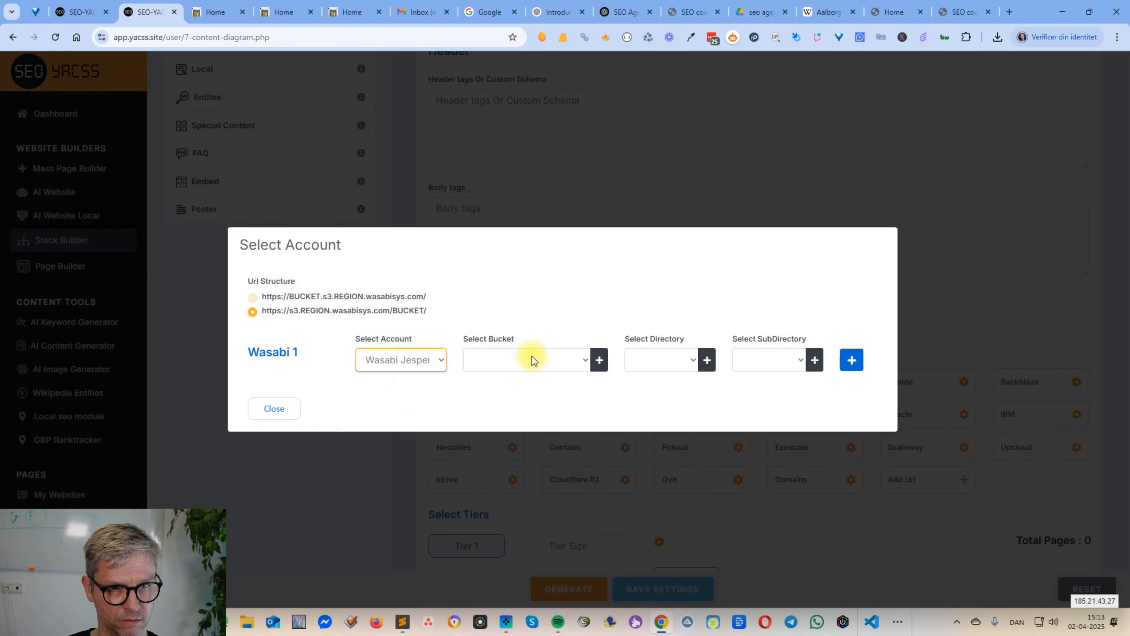
pyautogui.click(591, 364)
pyautogui.click(490, 358)
pyautogui.write('seo')
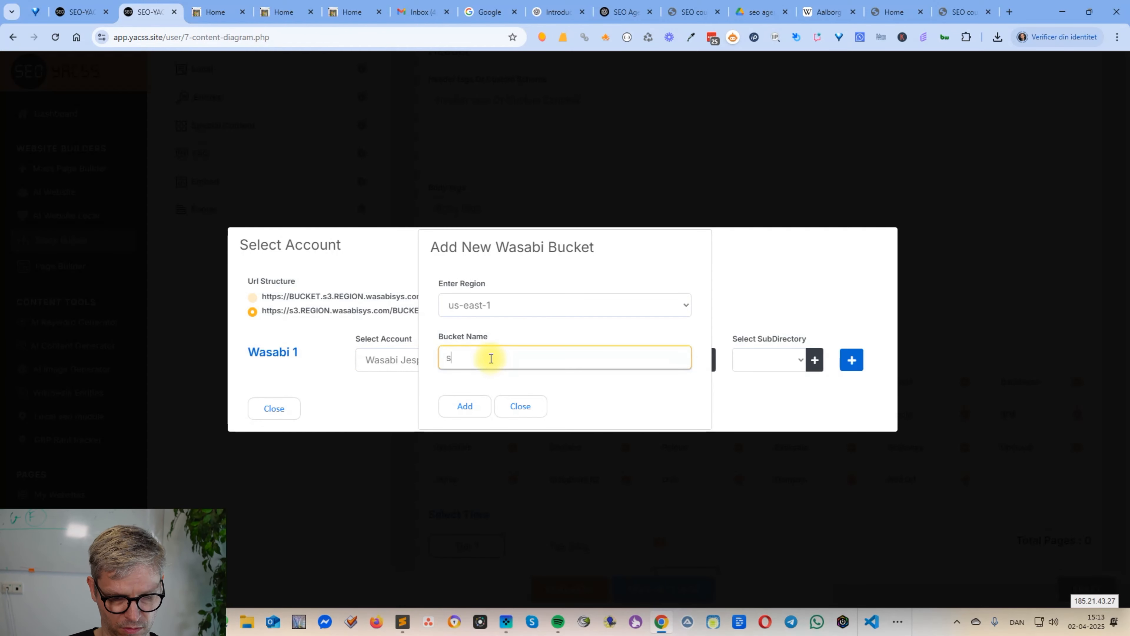
pyautogui.write('-agency-aalborg')
pyautogui.click(470, 413)
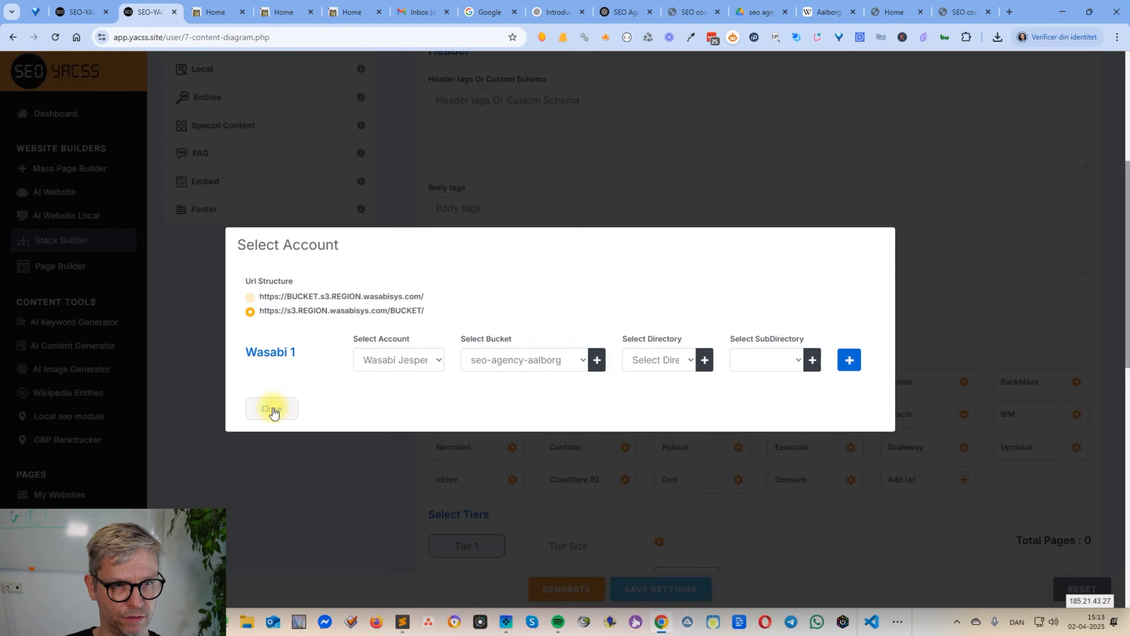
pyautogui.click(273, 409)
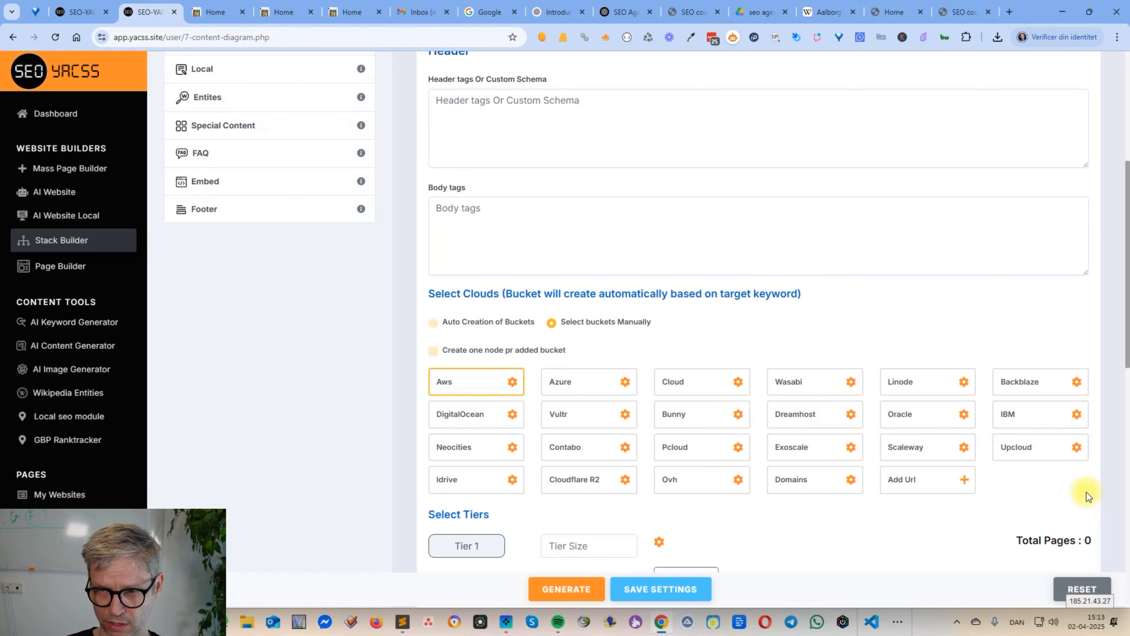
# Select Wasabi as a cloud and link Backblaze to the Backblaze account.
pyautogui.click(809, 385)
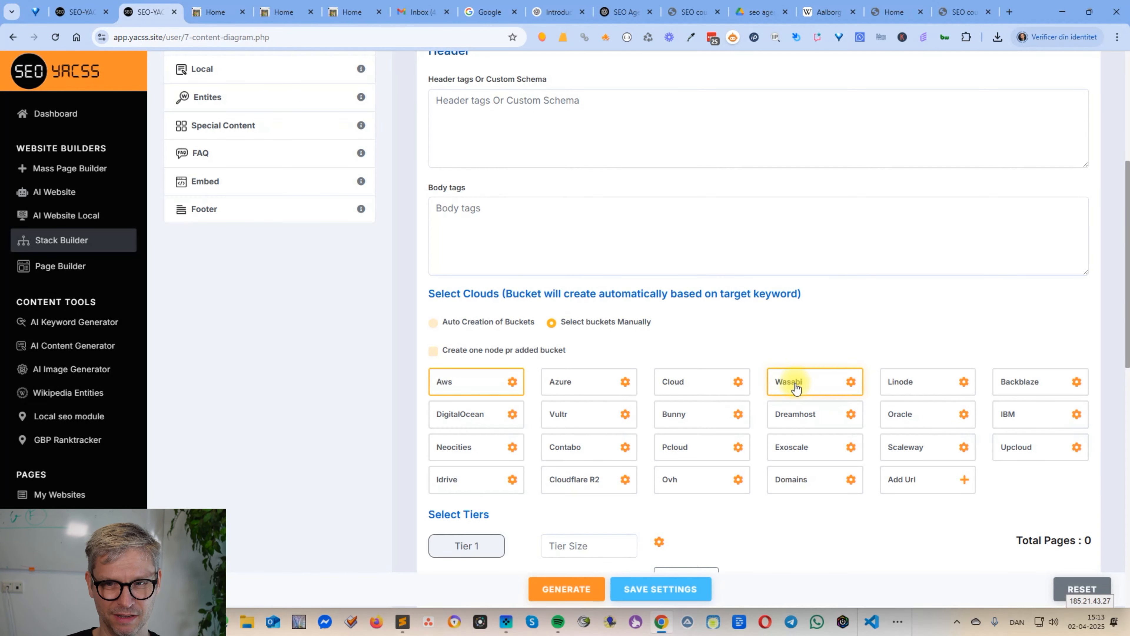
pyautogui.click(1077, 382)
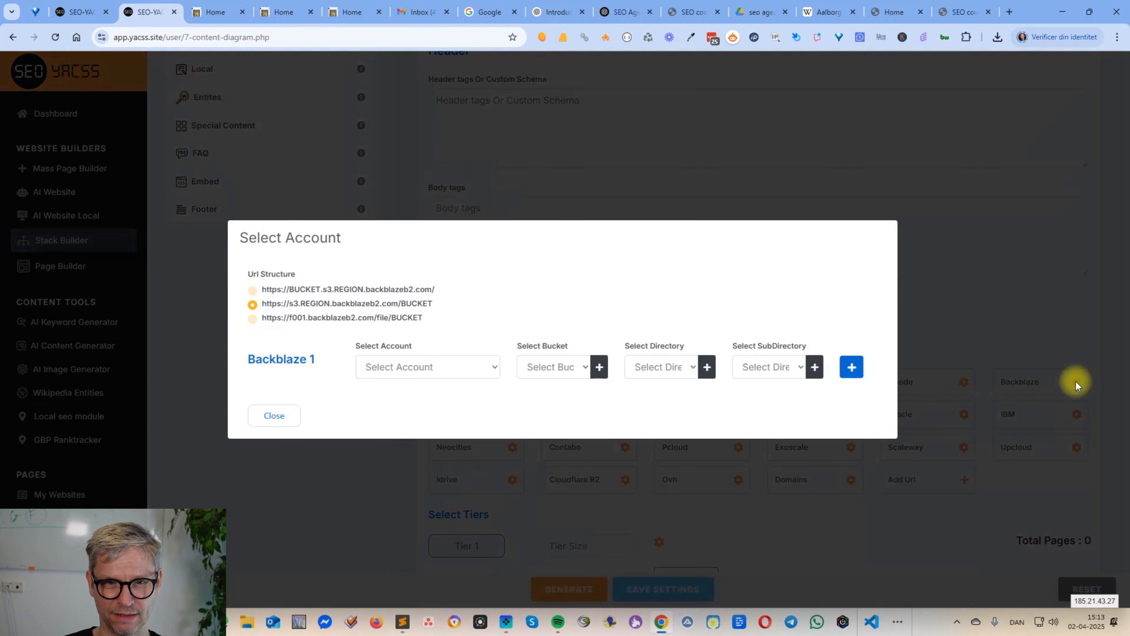
pyautogui.click(419, 365)
pyautogui.click(417, 376)
pyautogui.click(417, 376)
pyautogui.click(424, 404)
# Add a new seo-agency-aalborg bucket to Backblaze and select Backblaze as a cloud.
pyautogui.click(599, 366)
pyautogui.click(523, 326)
pyautogui.write('seo-agency-aalborg')
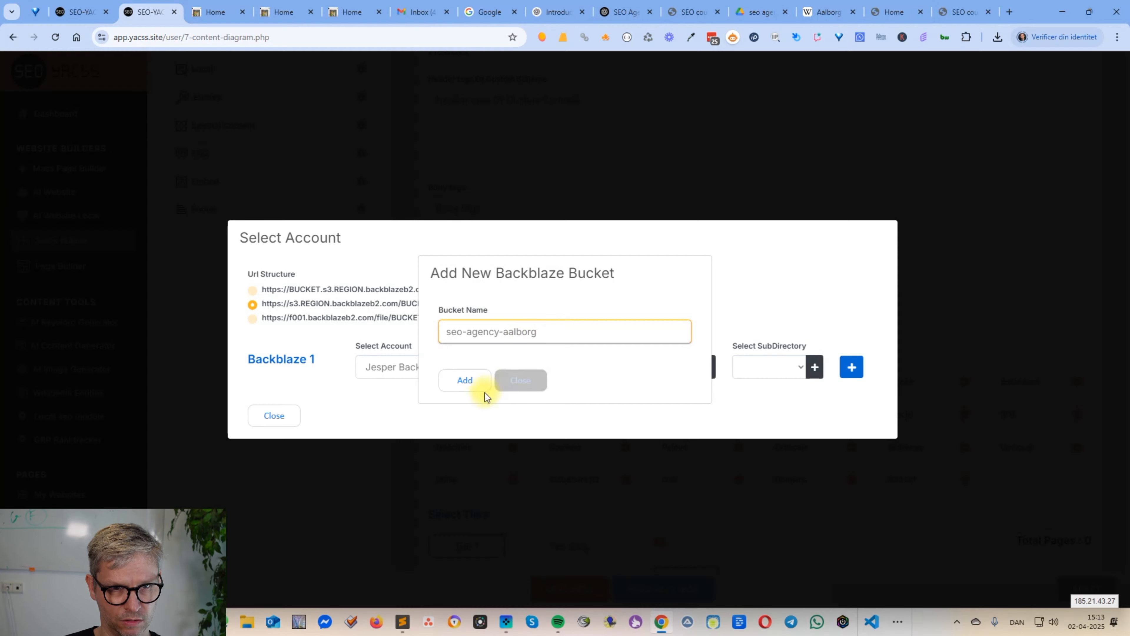
pyautogui.click(464, 388)
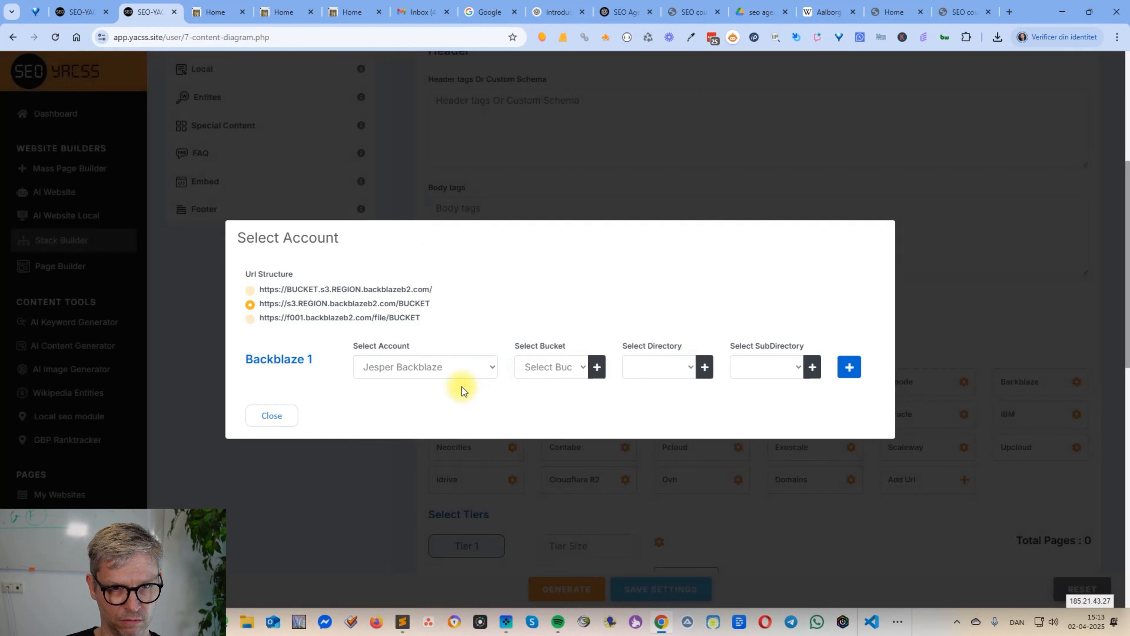
pyautogui.click(259, 424)
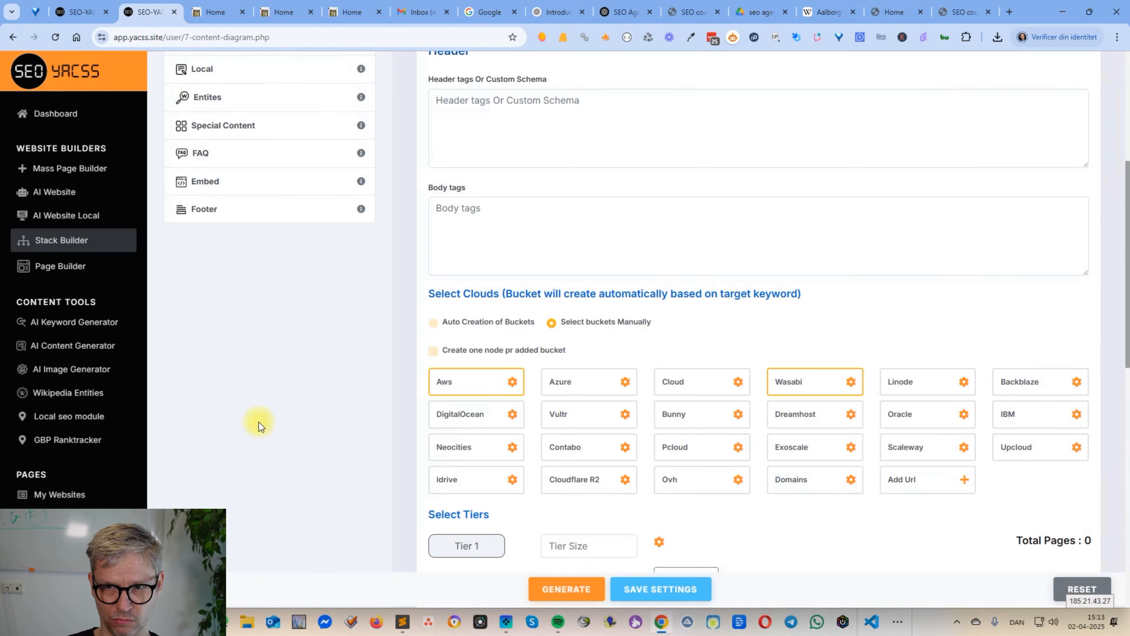
pyautogui.click(1049, 382)
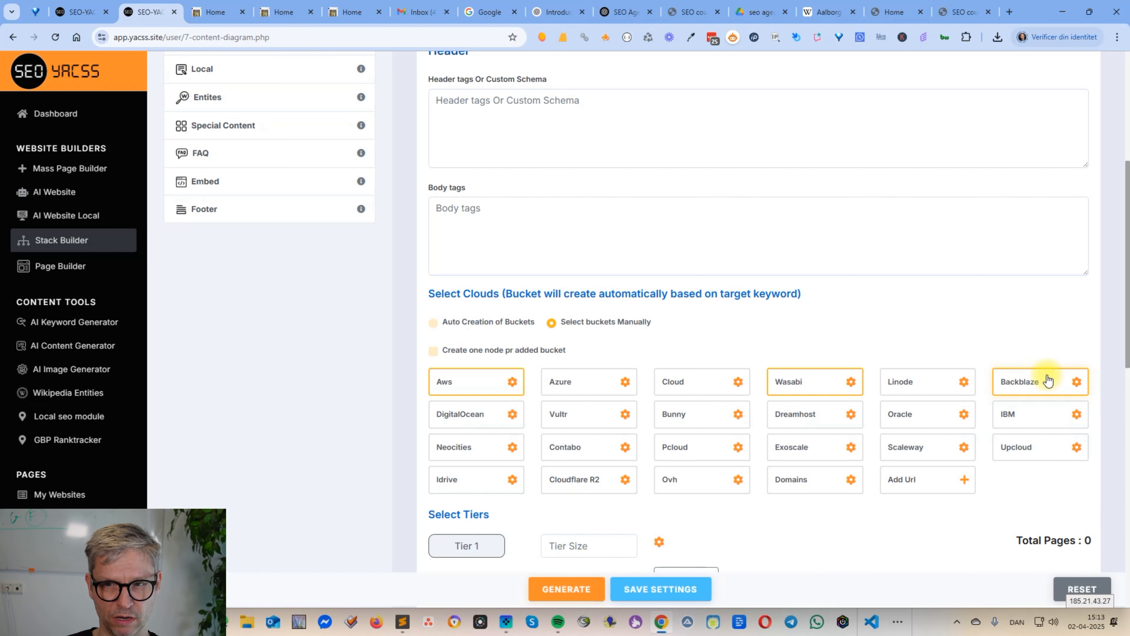
pyautogui.scroll(-5, 804, 341)
# Create three tiers of size 3 (39 total pages), then go to Content Generation.
pyautogui.click(606, 256)
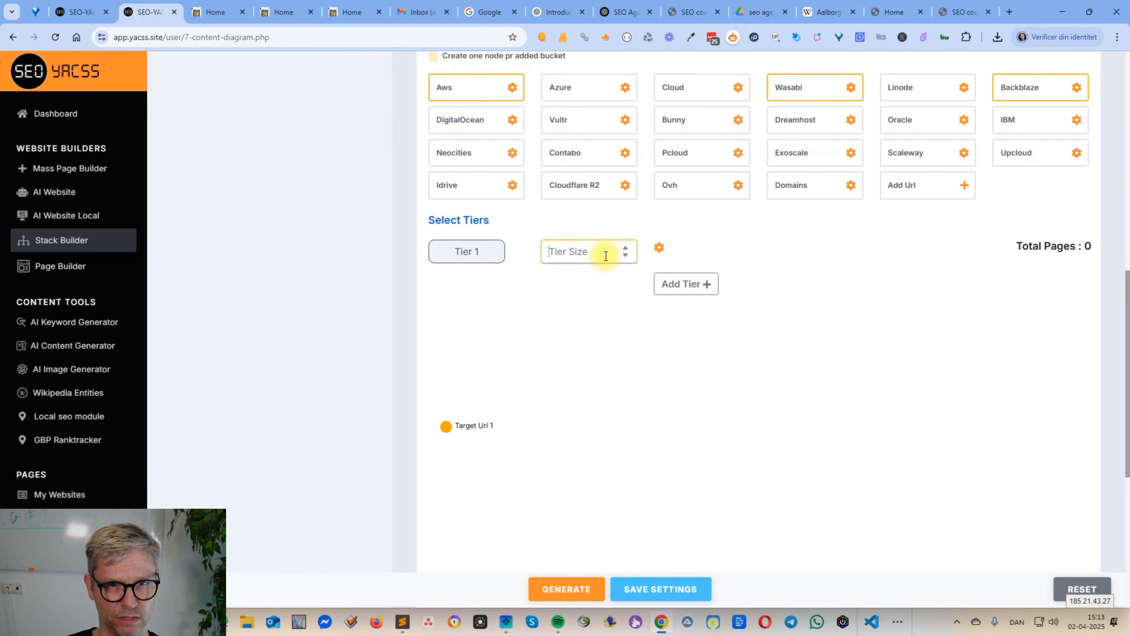
pyautogui.write('3')
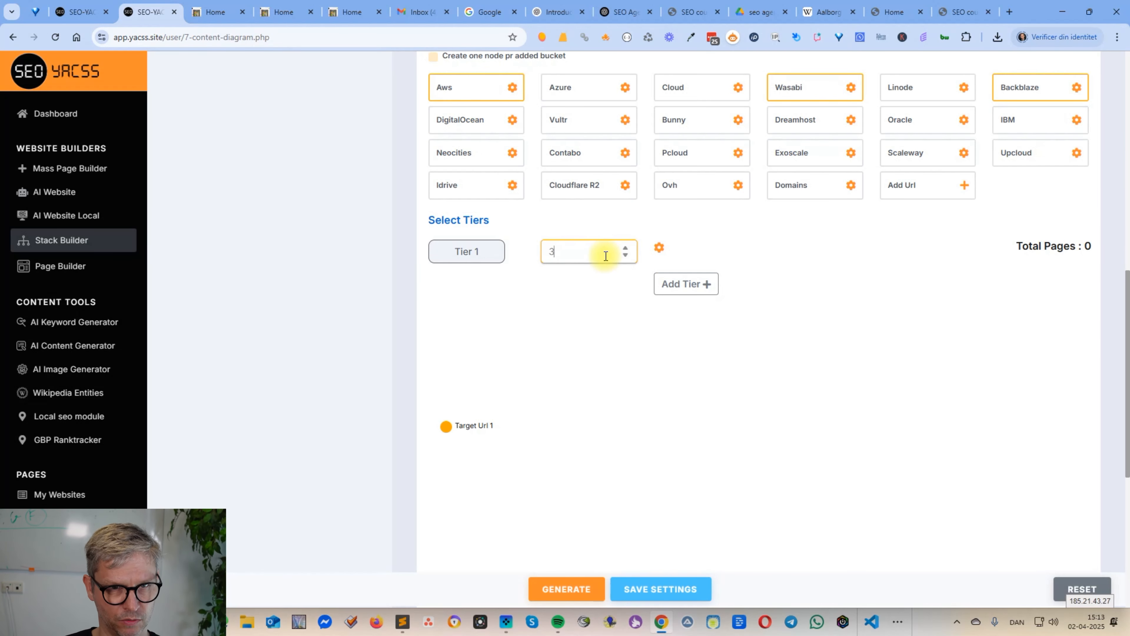
pyautogui.click(712, 287)
pyautogui.click(563, 285)
pyautogui.write('3')
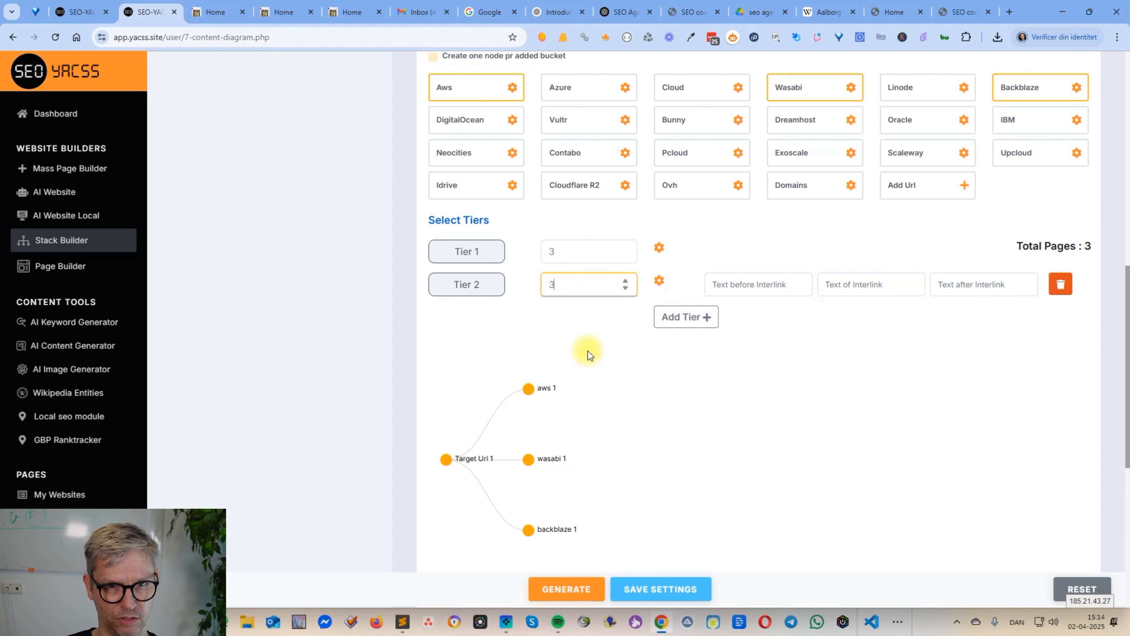
pyautogui.click(710, 317)
pyautogui.click(573, 317)
pyautogui.write('3')
pyautogui.click(529, 345)
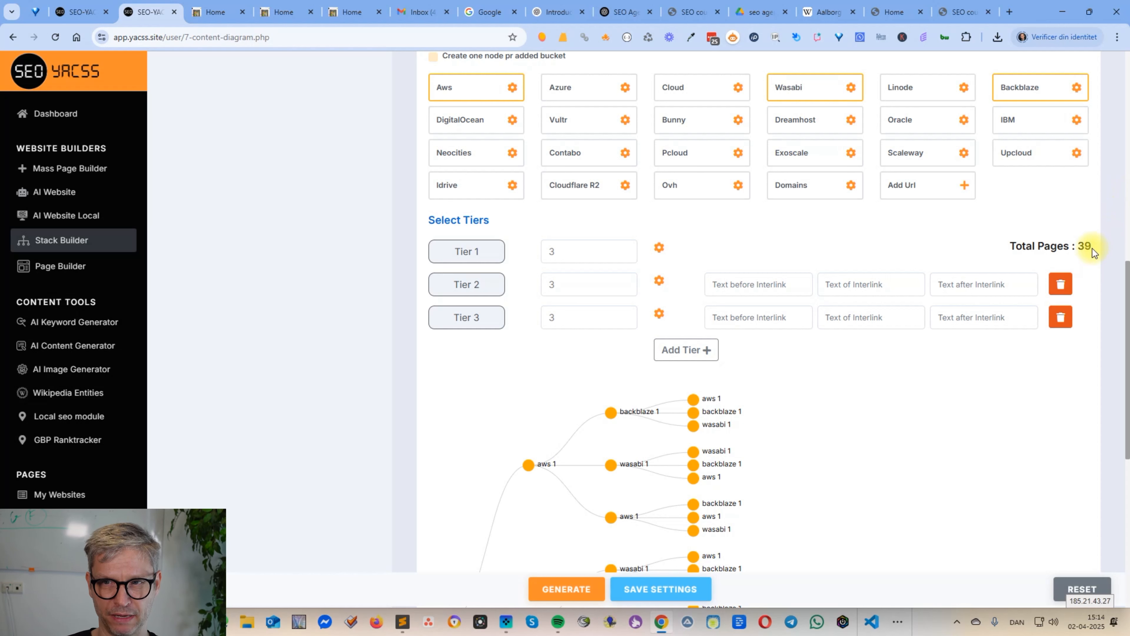
pyautogui.scroll(15, 1072, 298)
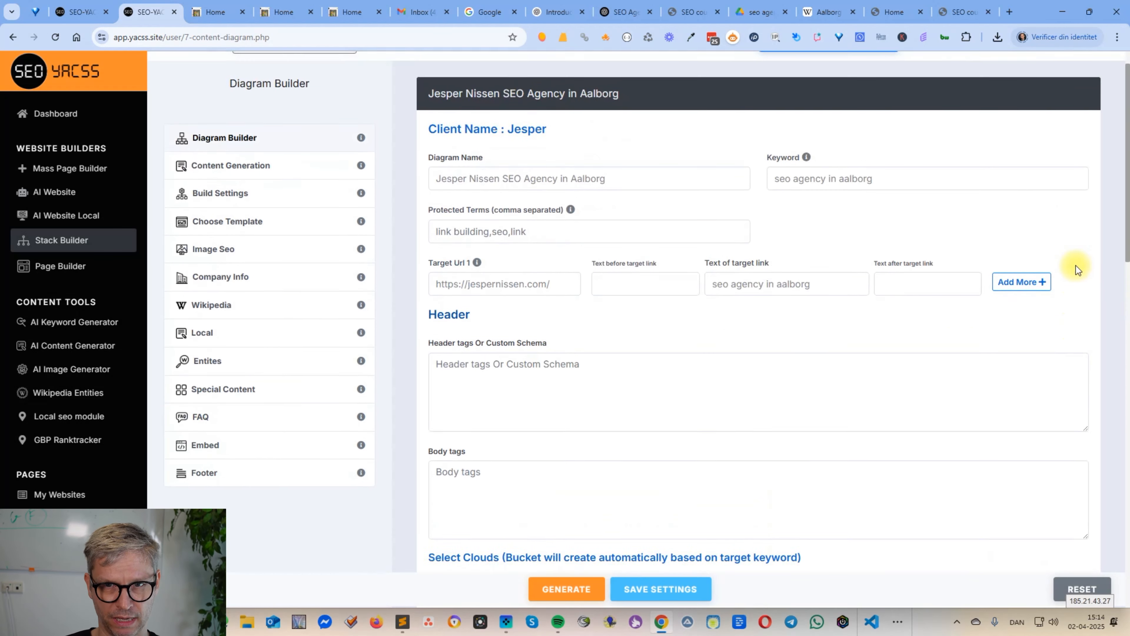
pyautogui.click(234, 198)
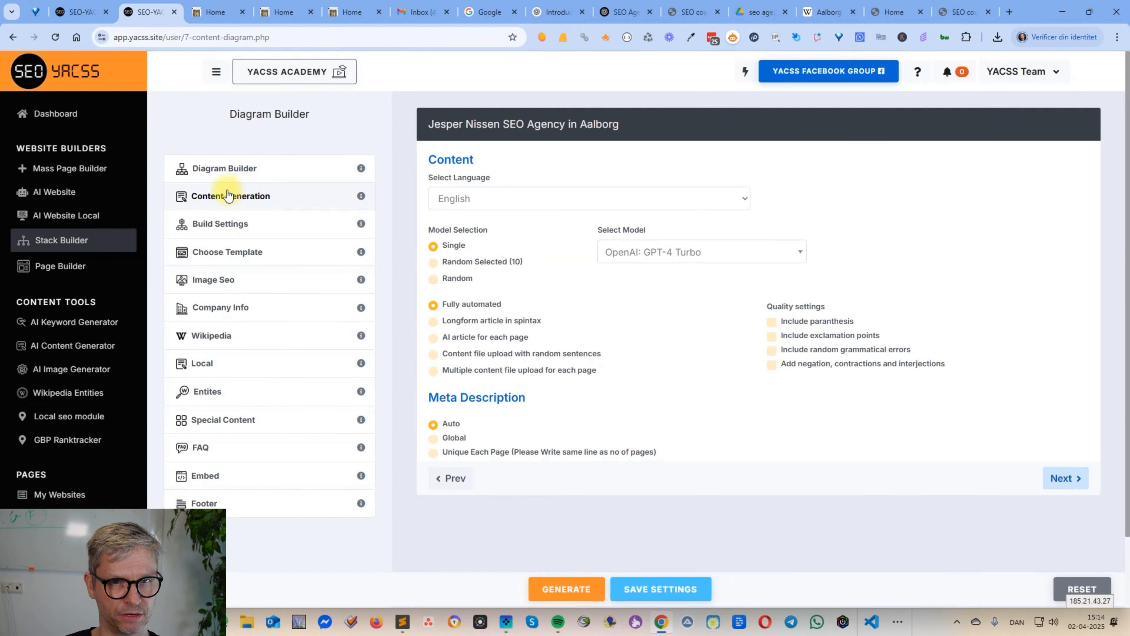
# Review Content Generation (Fully automated, GPT-4 Turbo), then return to Diagram Builder and scroll the tiers.
pyautogui.moveTo(361, 282)
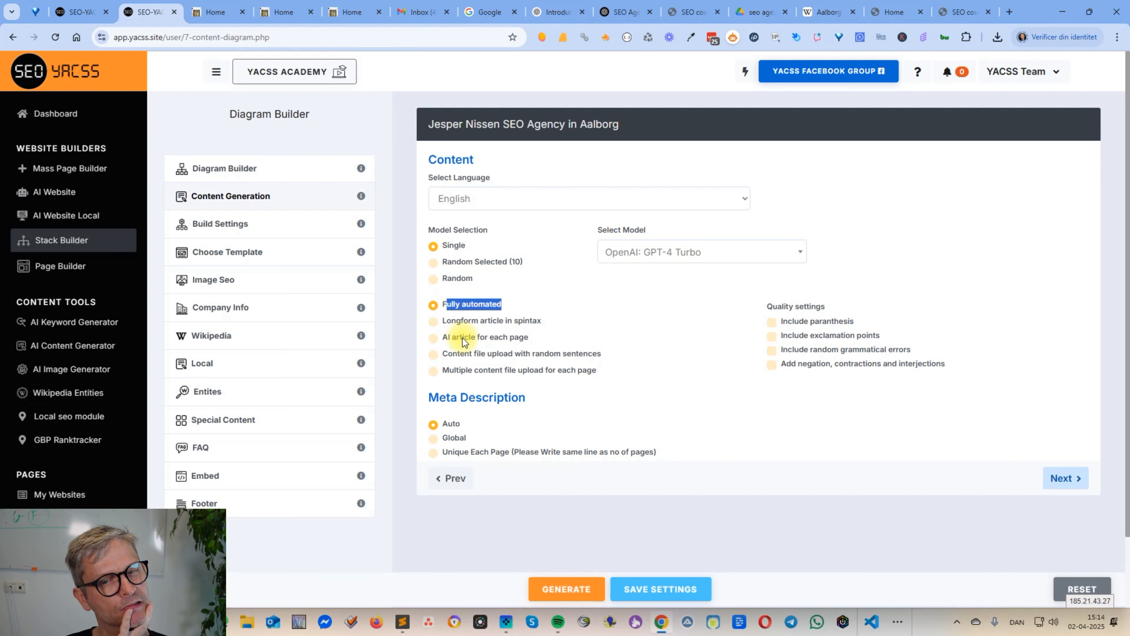
pyautogui.scroll(-2, 466, 331)
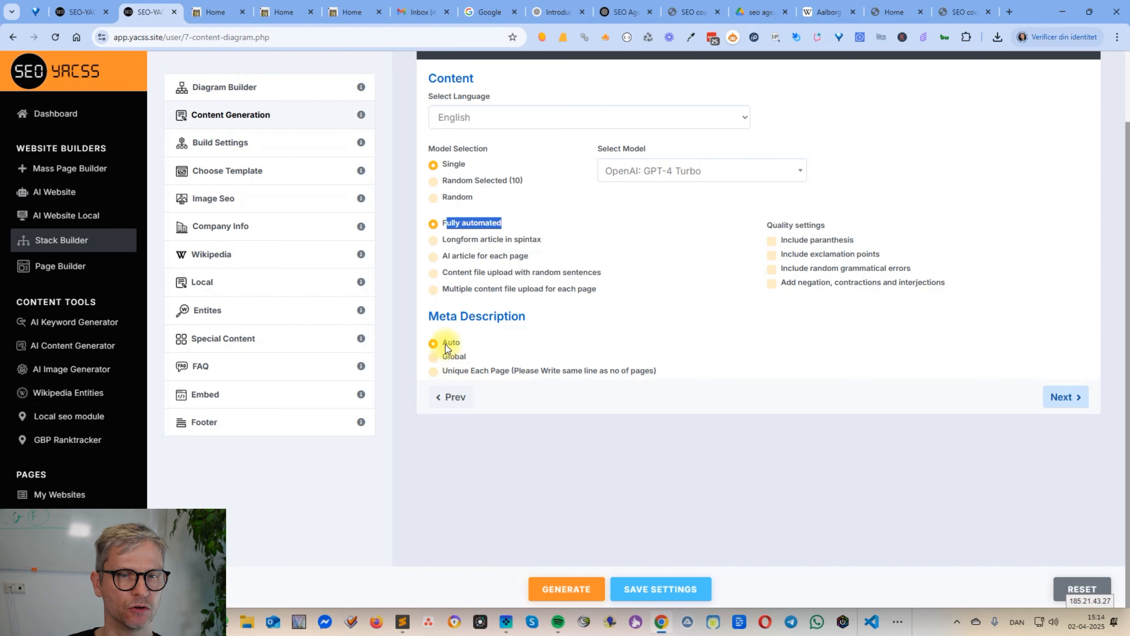
pyautogui.click(257, 96)
pyautogui.scroll(-10, 632, 347)
pyautogui.scroll(-5, 634, 350)
pyautogui.scroll(18, 634, 352)
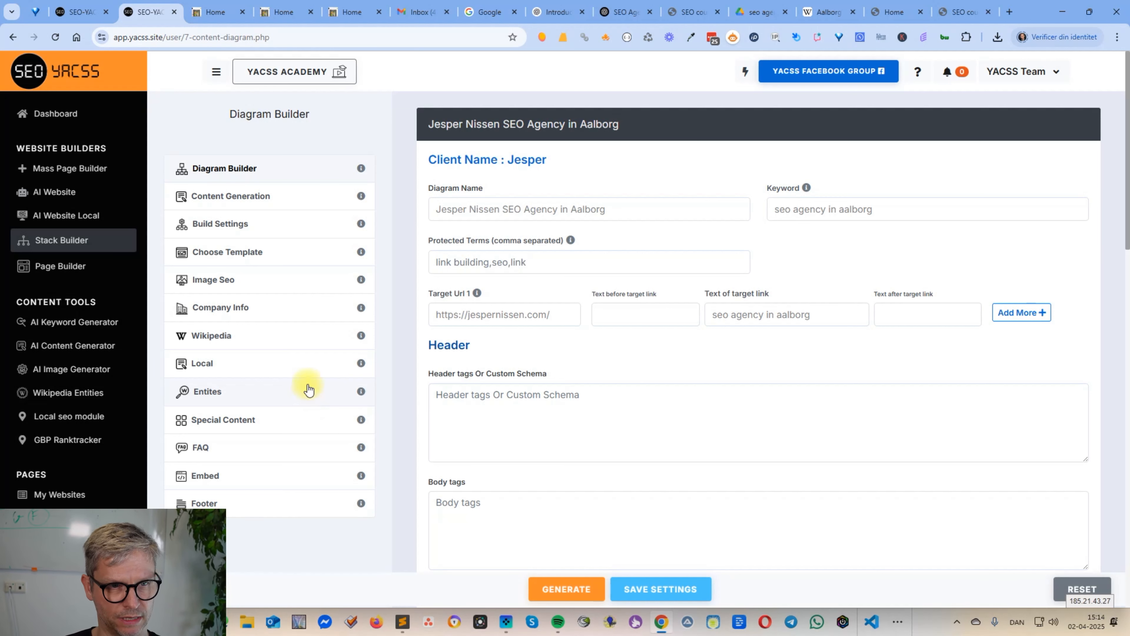
# Add a new local company entry using Local Seo Module directions from the agency's project.
pyautogui.click(305, 364)
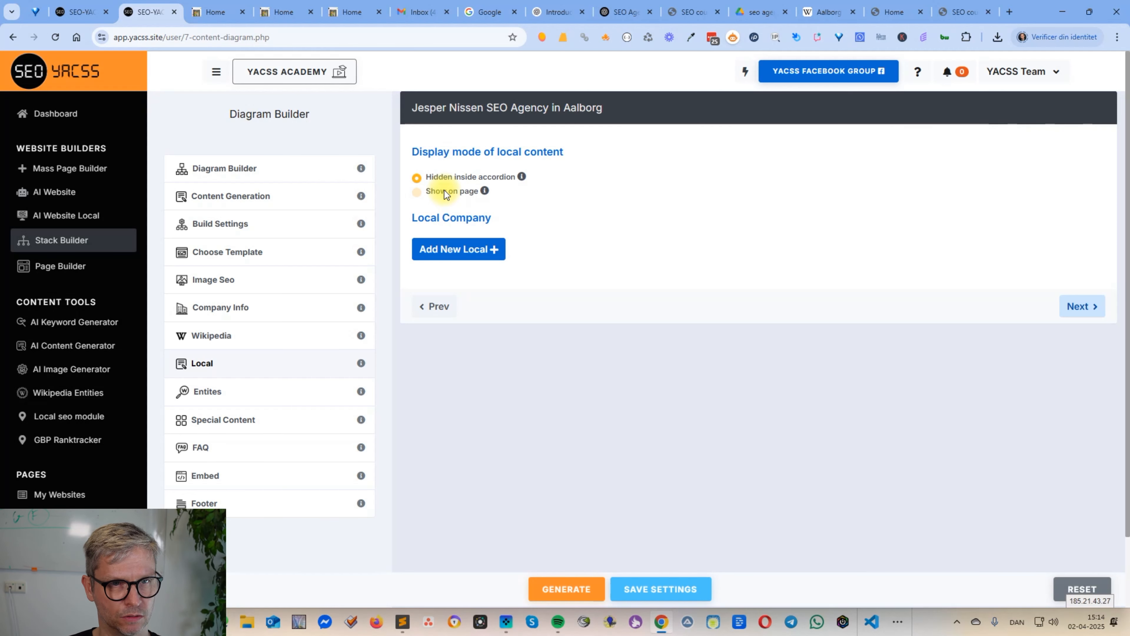
pyautogui.click(466, 248)
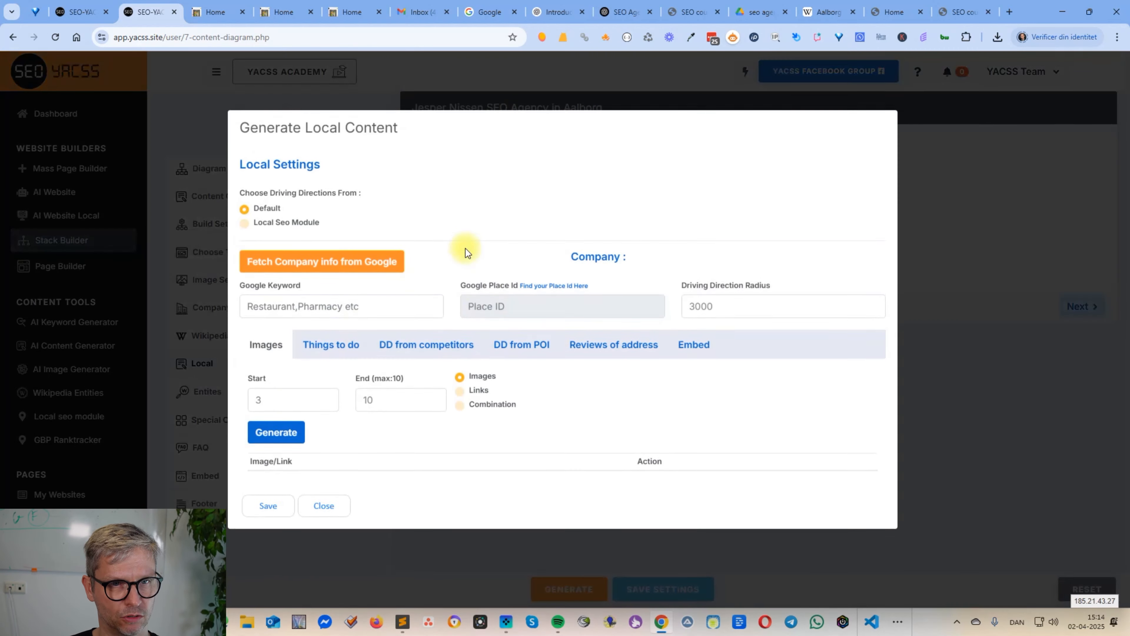
pyautogui.click(271, 231)
pyautogui.click(272, 226)
pyautogui.click(271, 234)
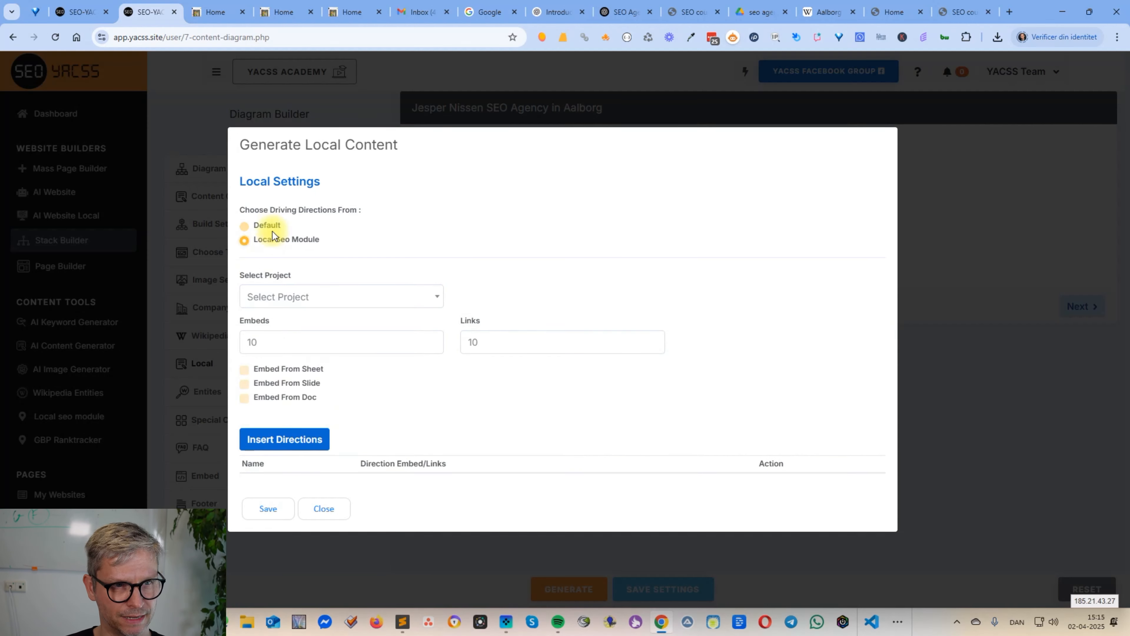
pyautogui.click(280, 295)
pyautogui.scroll(-2, 294, 403)
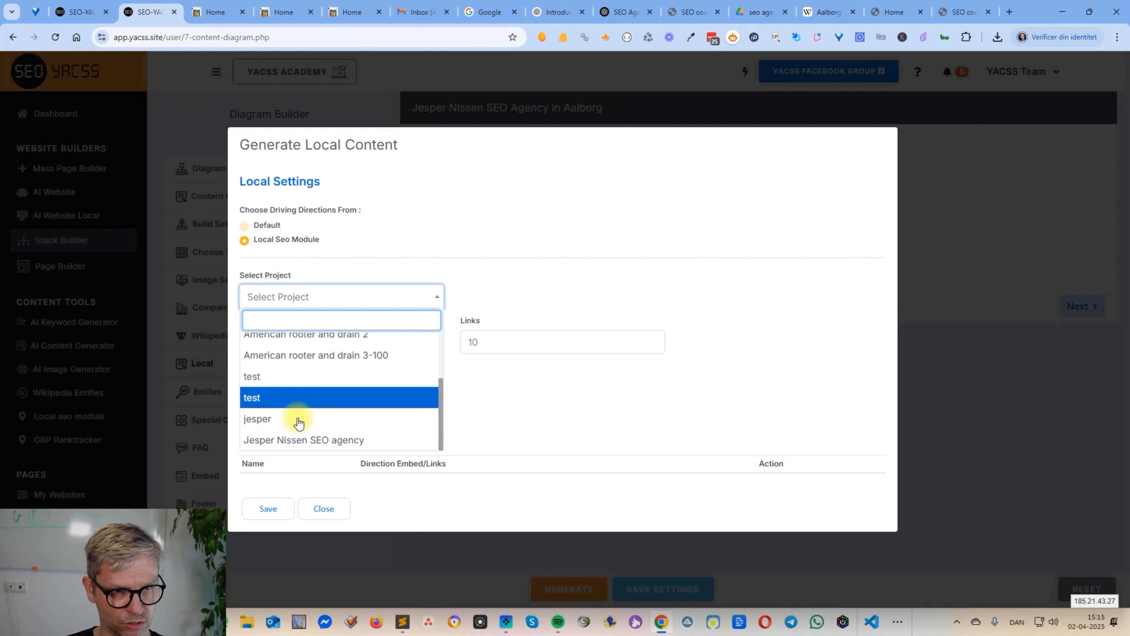
pyautogui.click(307, 440)
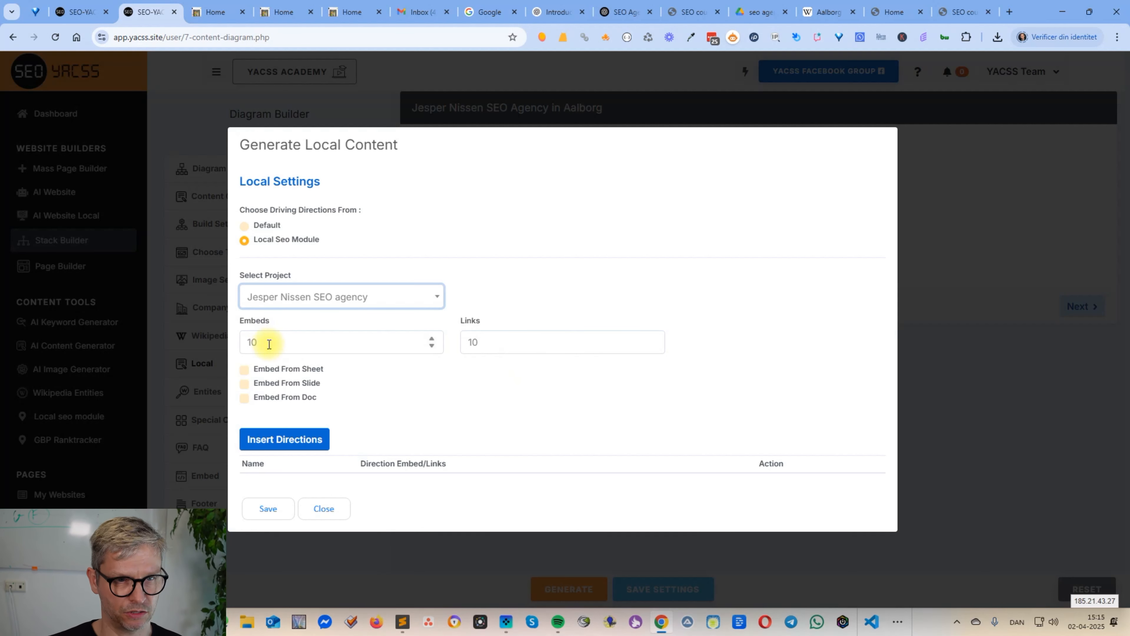
# Include the sheet, slide and doc direction embeds, insert the directions and save the entry.
pyautogui.click(245, 371)
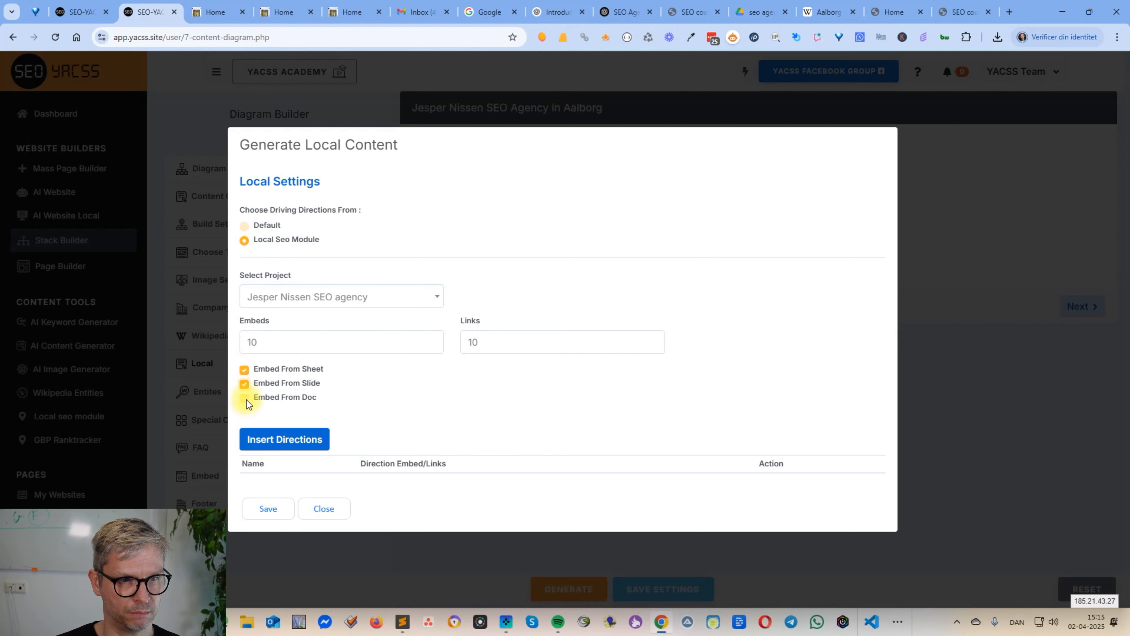
pyautogui.click(314, 439)
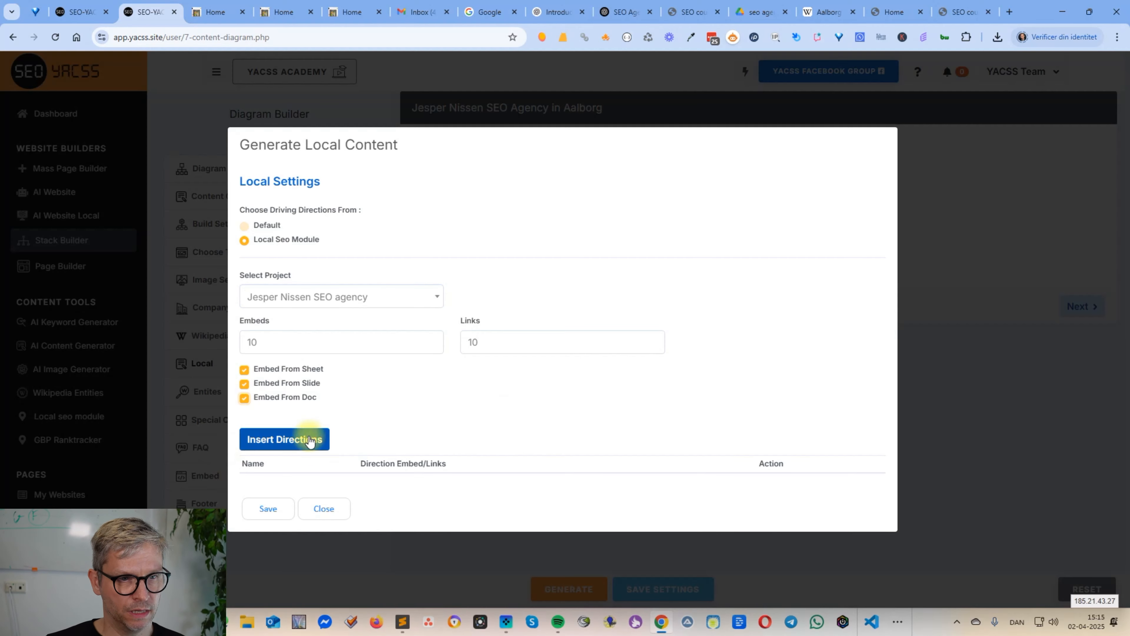
pyautogui.scroll(-10, 578, 446)
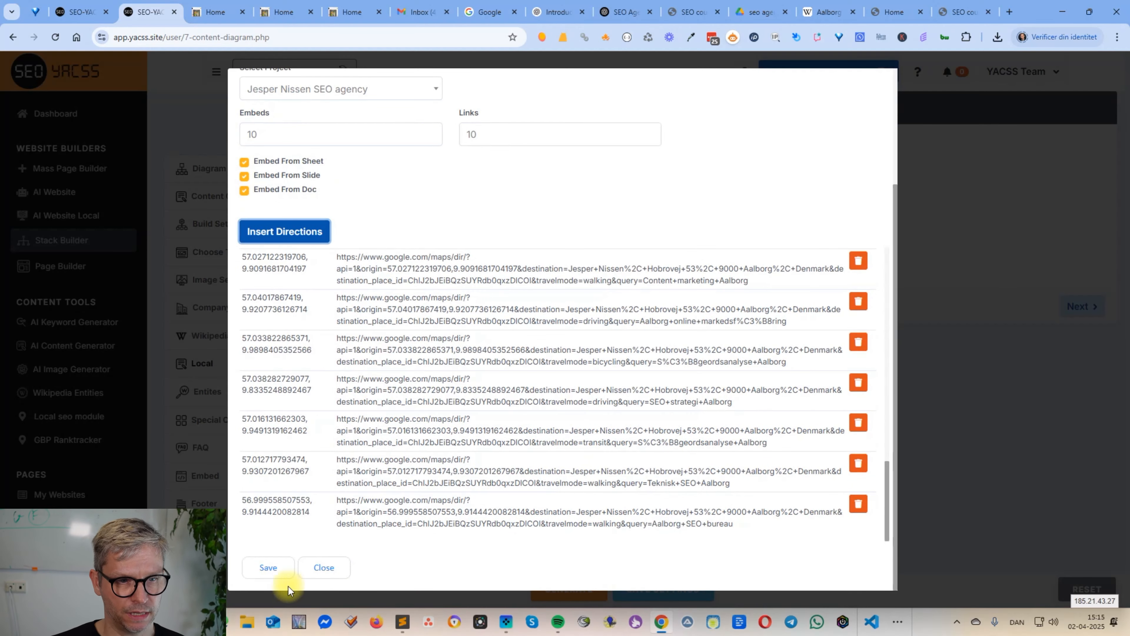
pyautogui.click(276, 572)
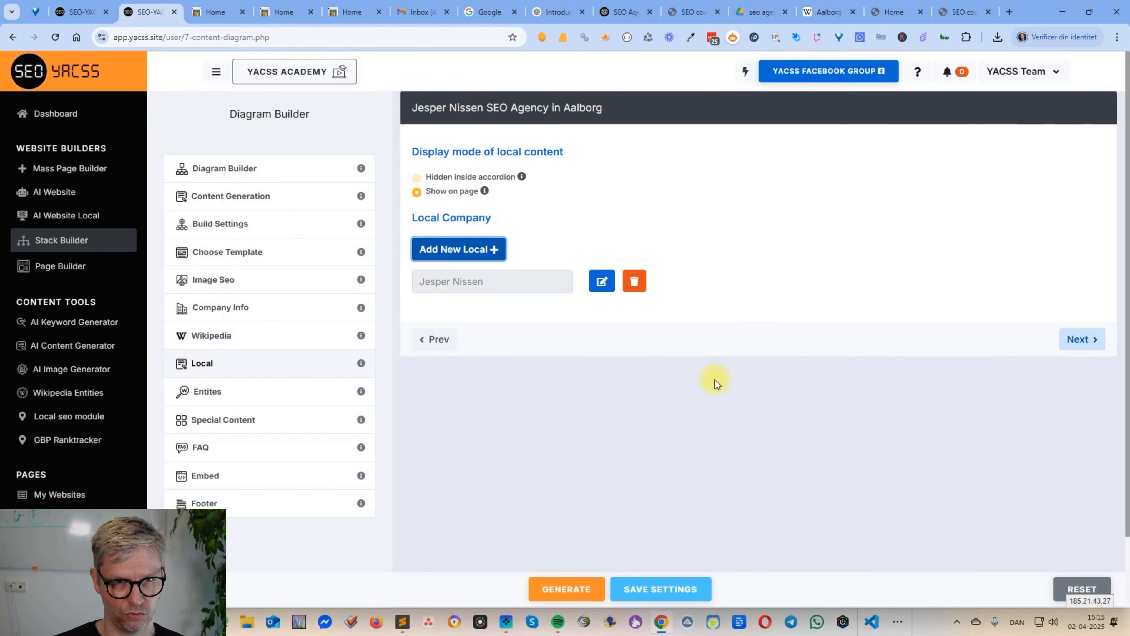
# Add a new Wikipedia content block with the keyword 'search engine optimization'.
pyautogui.click(261, 342)
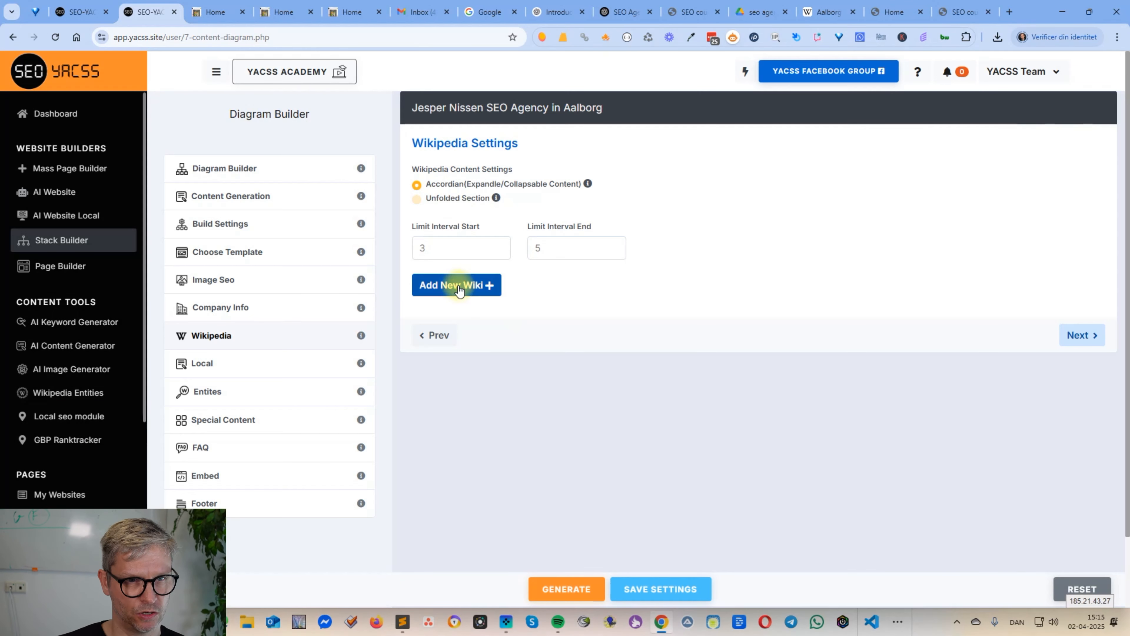
pyautogui.click(472, 284)
pyautogui.click(455, 215)
pyautogui.write('s')
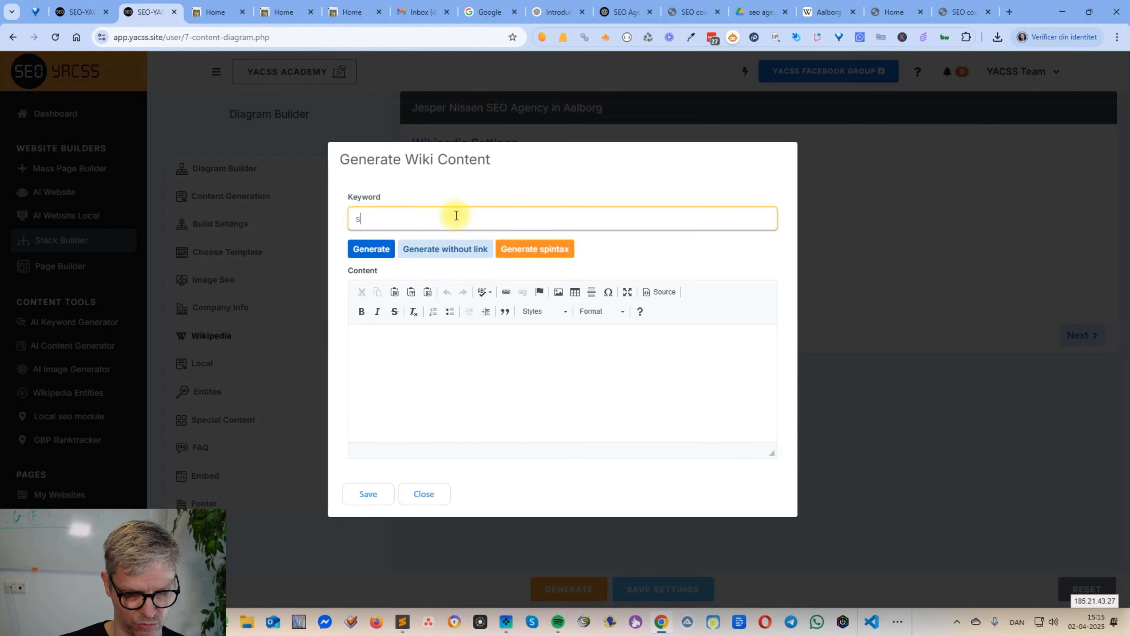
pyautogui.write('earfdh')
pyautogui.press('BackSpace')
pyautogui.press('BackSpace')
pyautogui.write('ch engine optimization')
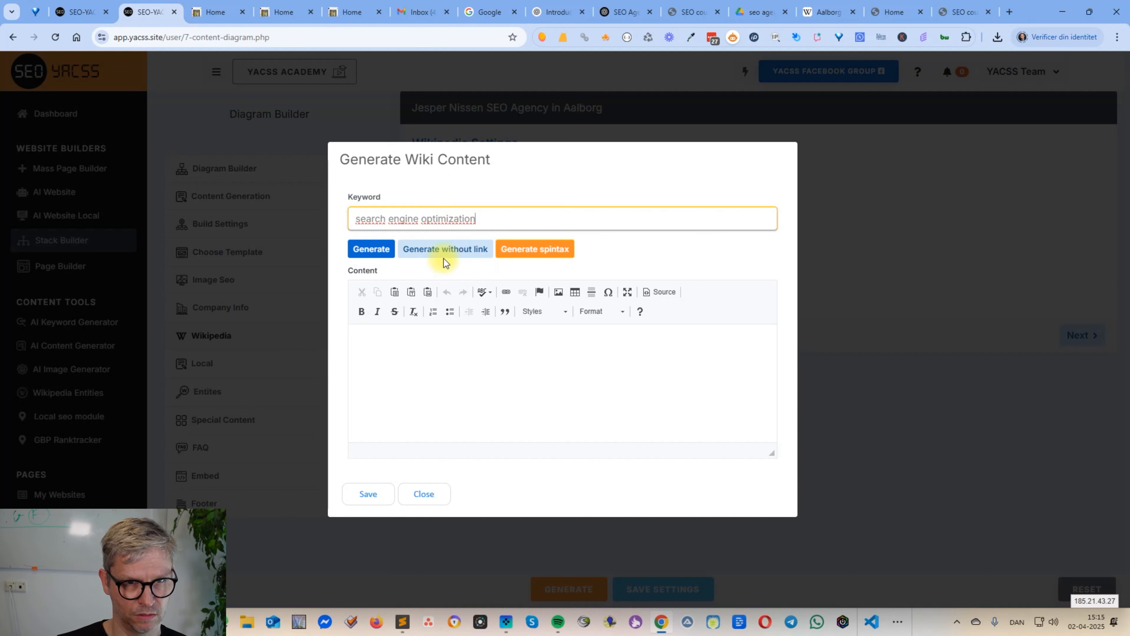
# Generate spintax wiki content for the keyword and save the entry.
pyautogui.click(549, 248)
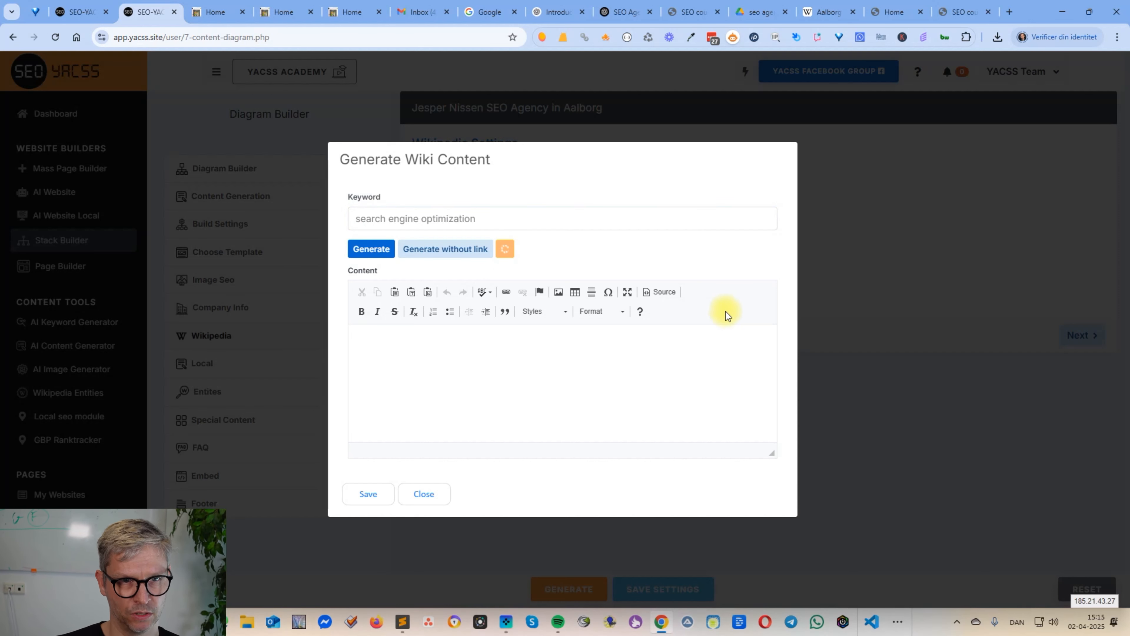
pyautogui.click(475, 215)
pyautogui.moveTo(475, 215); pyautogui.dragTo(328, 217)
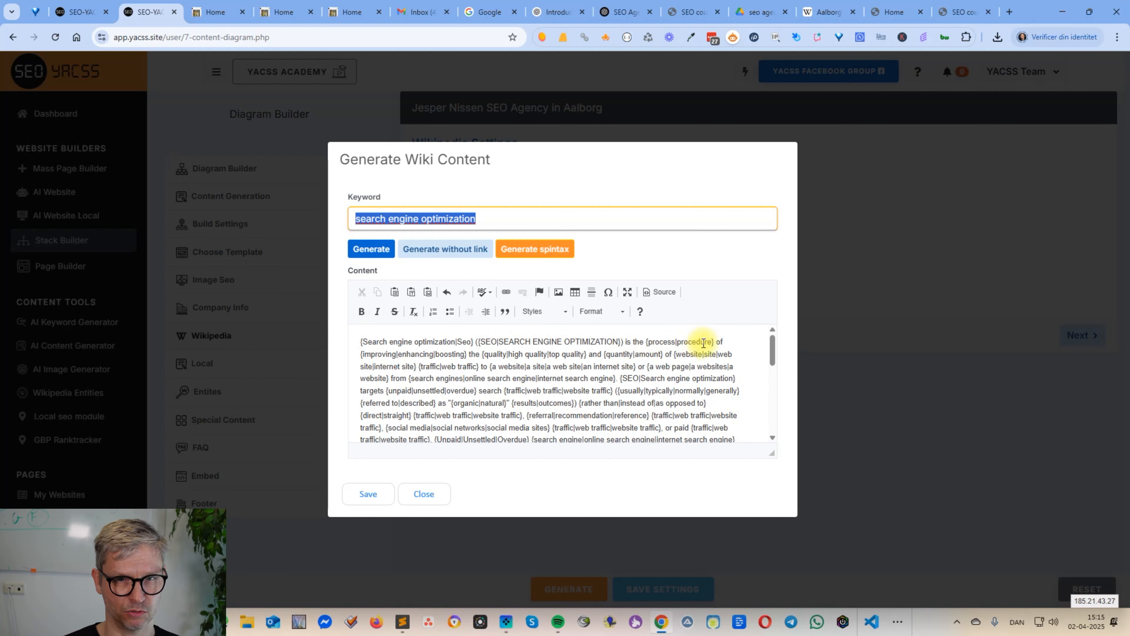
pyautogui.click(370, 493)
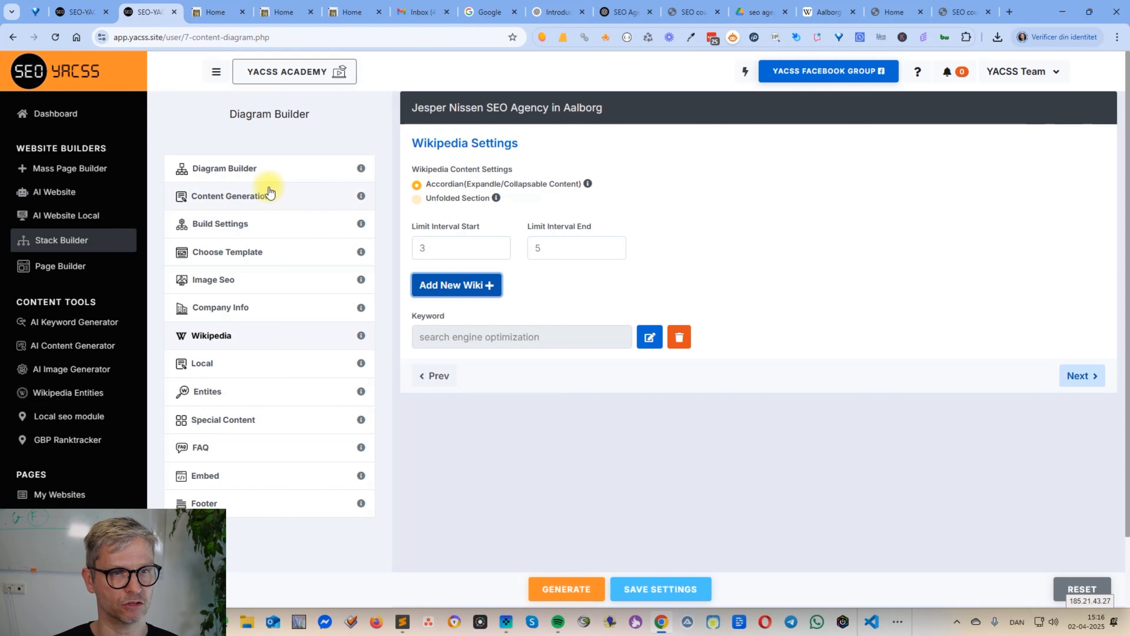
# In Build Settings, enable interlinking to all pages and stop including the canonical tag.
pyautogui.click(298, 228)
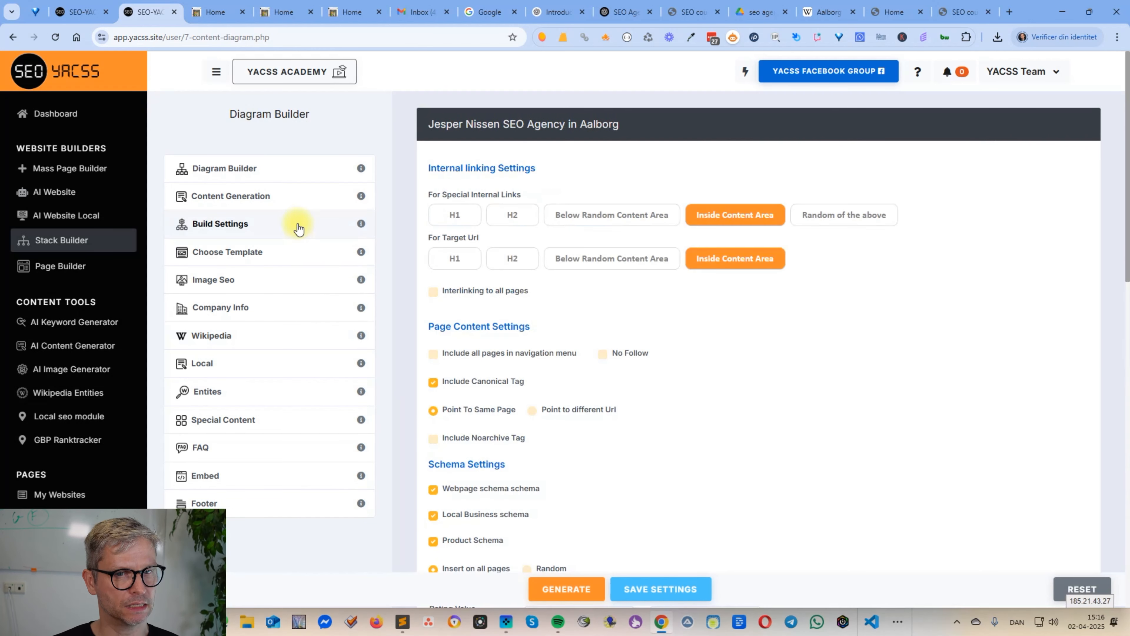
pyautogui.tripleClick(434, 290)
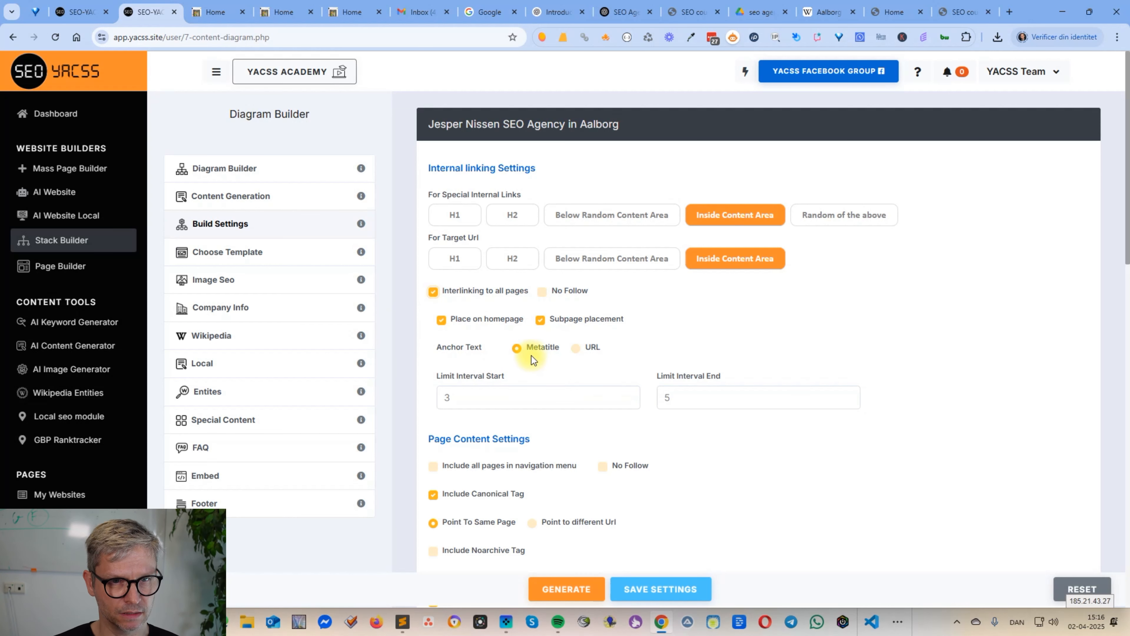
pyautogui.scroll(-5, 463, 260)
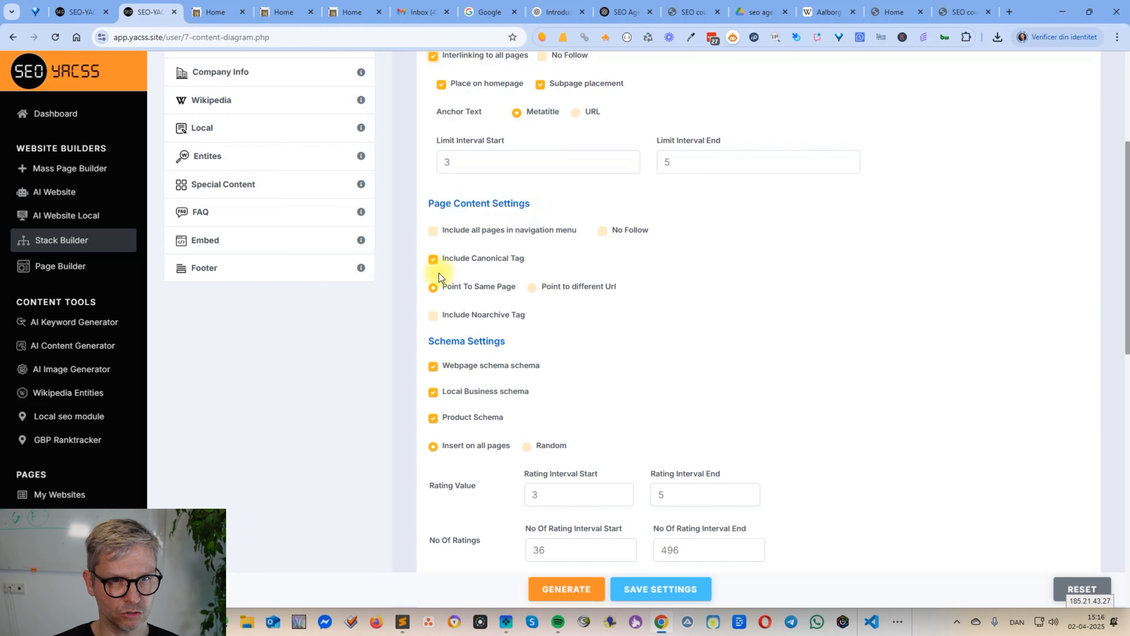
pyautogui.click(434, 260)
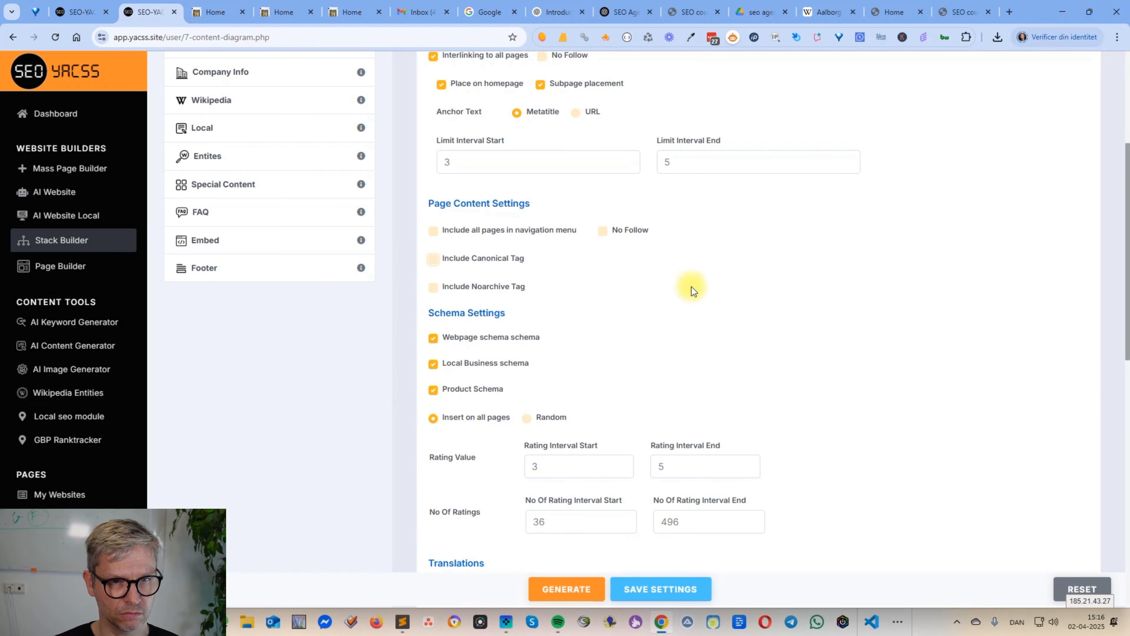
# Turn off the Webpage, Local Business and Product schema types.
pyautogui.scroll(-3, 691, 287)
pyautogui.click(433, 220)
pyautogui.click(438, 251)
pyautogui.click(432, 272)
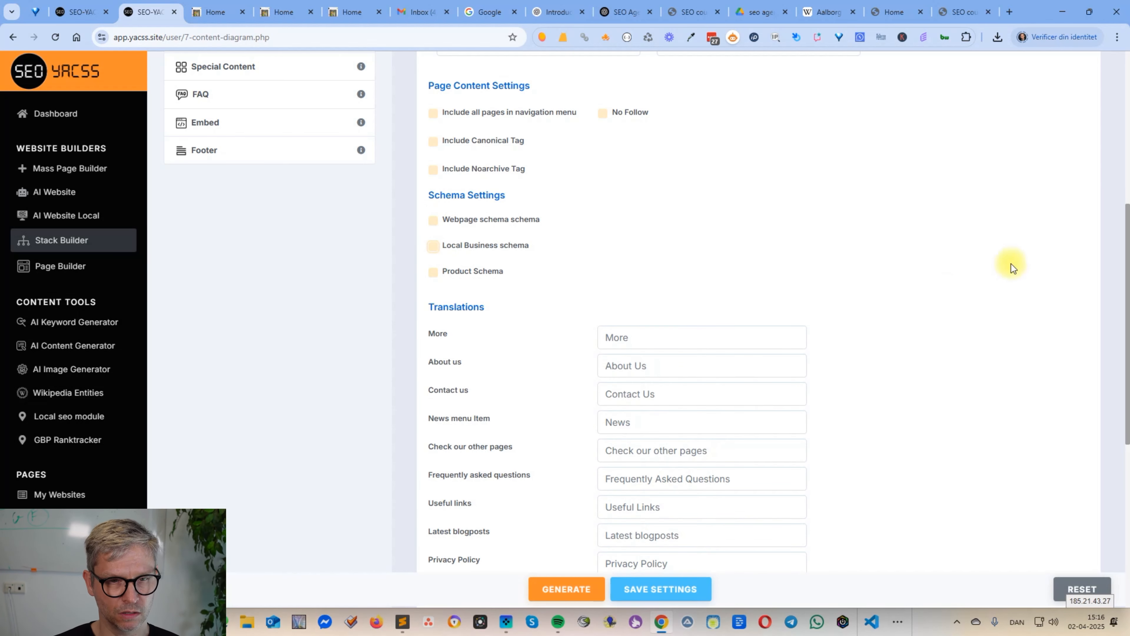
pyautogui.scroll(8, 1008, 271)
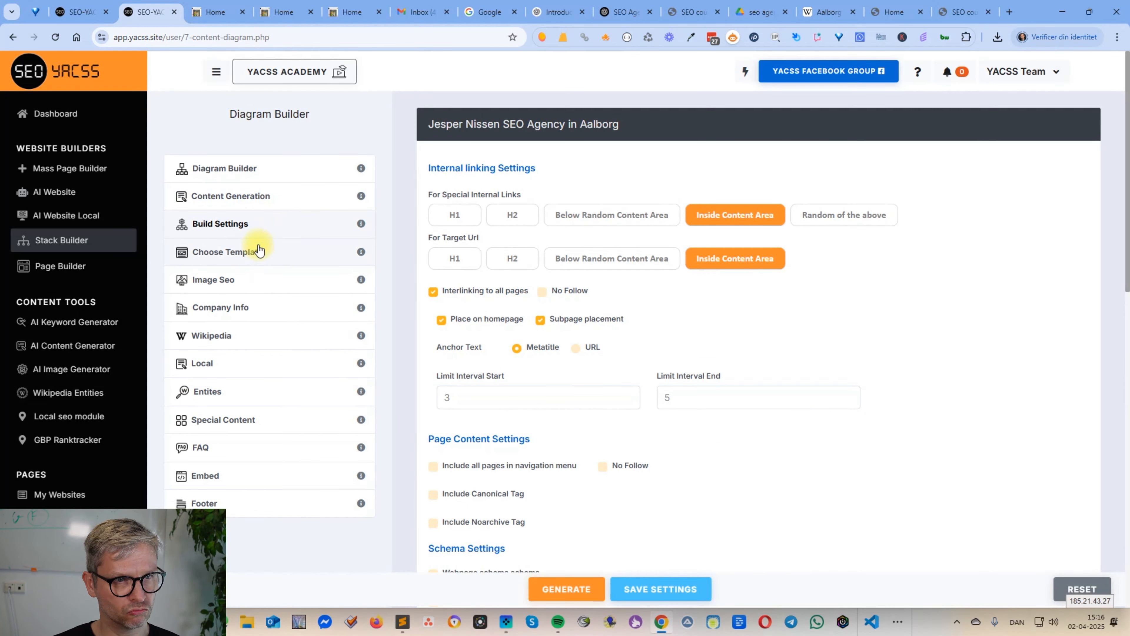
pyautogui.click(255, 281)
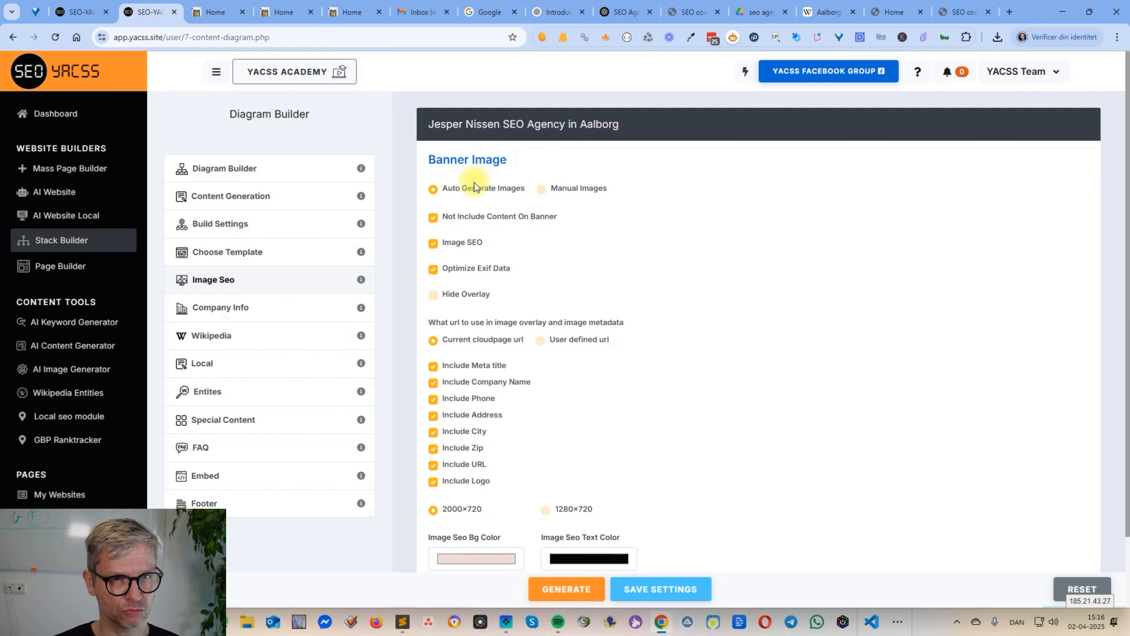
# Switch banner images to manual and search Unsplash for 'search engine optimization'.
pyautogui.scroll(-2, 475, 182)
pyautogui.scroll(2, 474, 182)
pyautogui.click(542, 189)
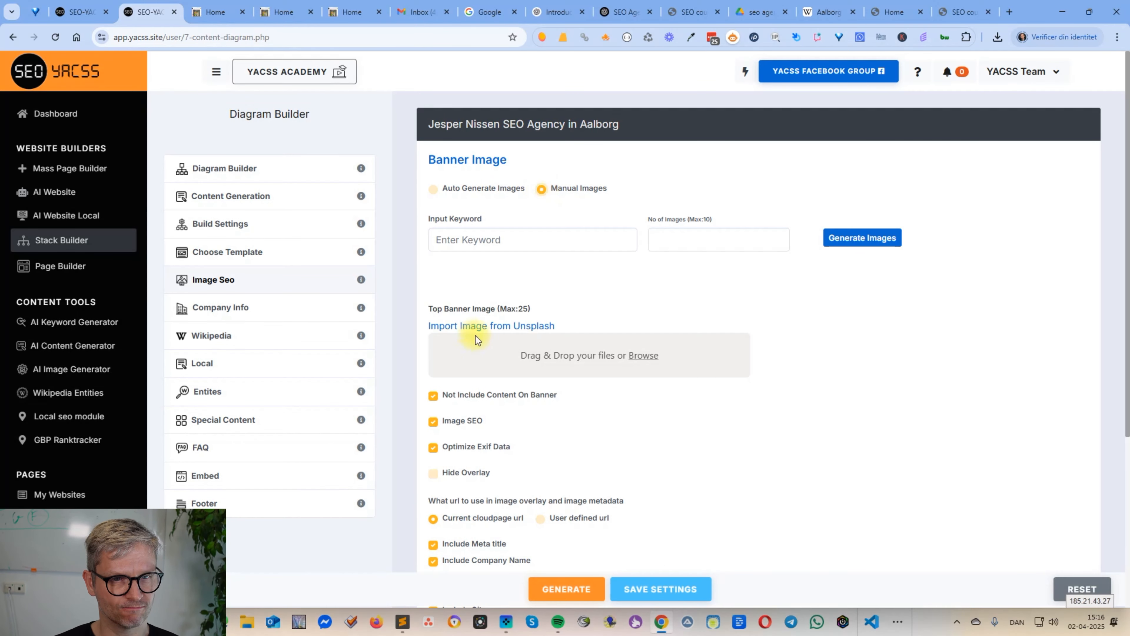
pyautogui.click(498, 326)
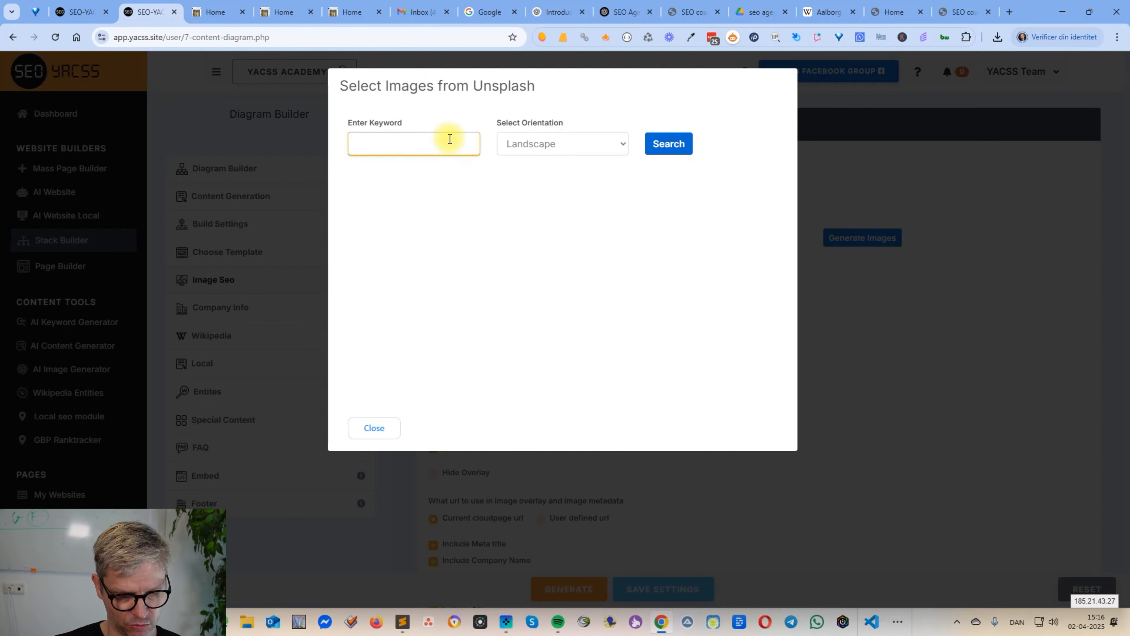
pyautogui.write('search enigne')
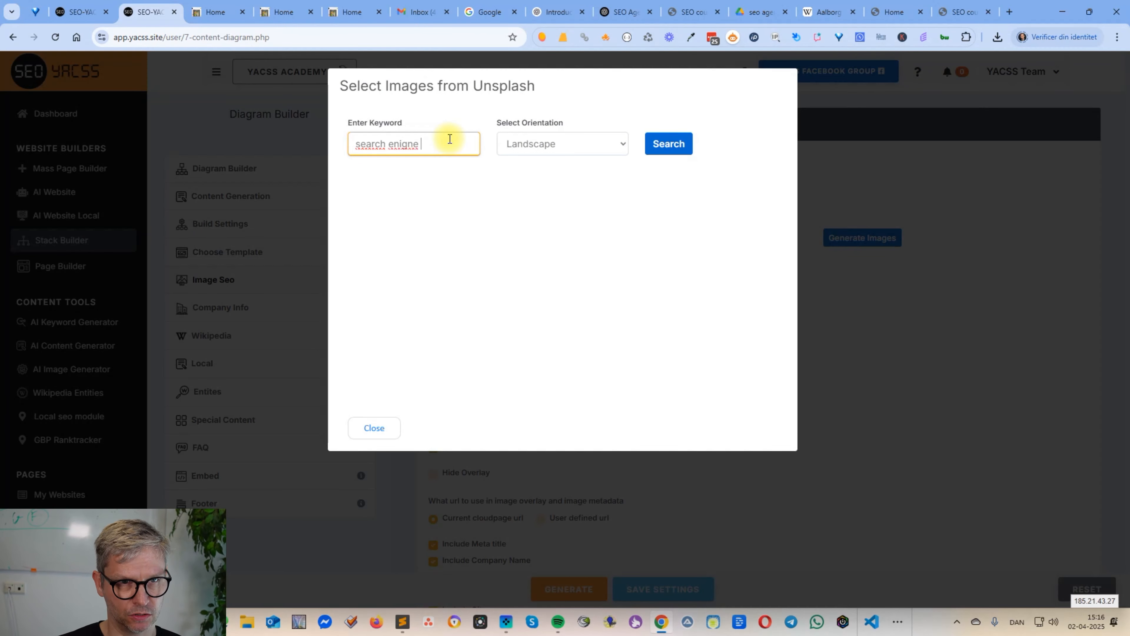
pyautogui.press('BackSpace')
pyautogui.press('BackSpace')
pyautogui.write('gine optimization')
pyautogui.click(668, 143)
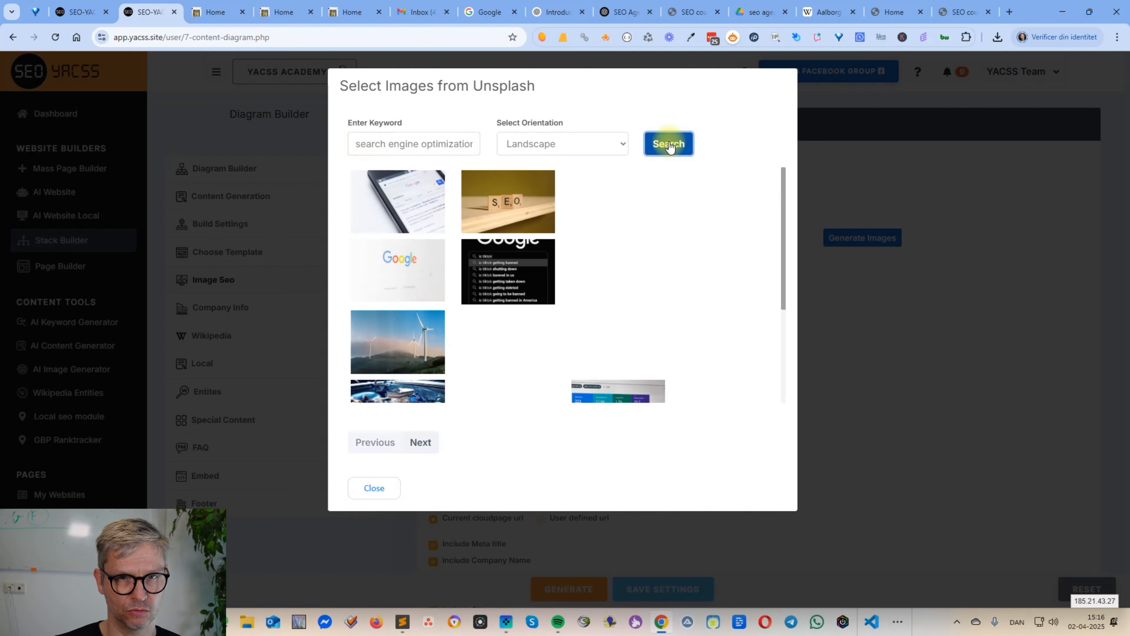
# Add five Unsplash photos, including the phone search, Google and Google sign images, as top banners.
pyautogui.click(394, 194)
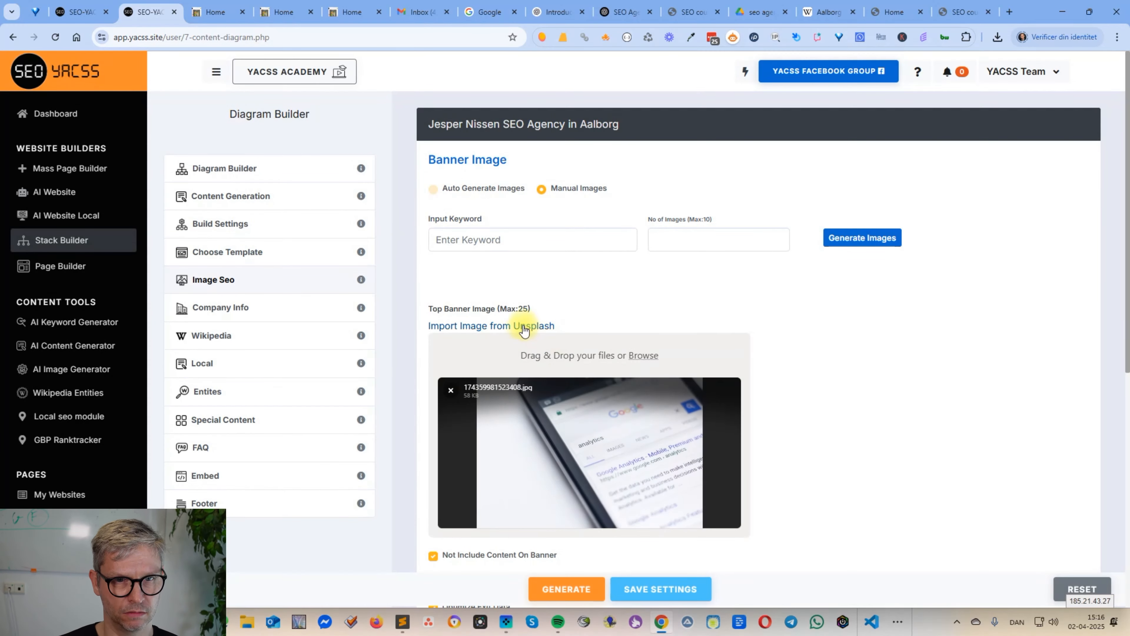
pyautogui.click(524, 326)
pyautogui.click(512, 389)
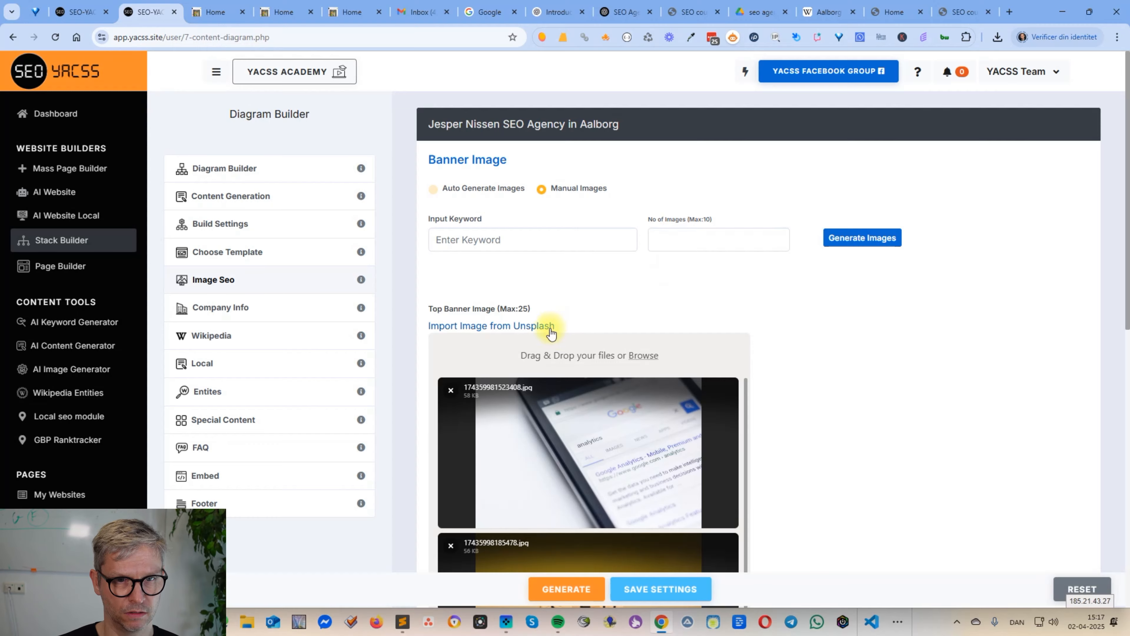
pyautogui.click(551, 331)
pyautogui.click(707, 212)
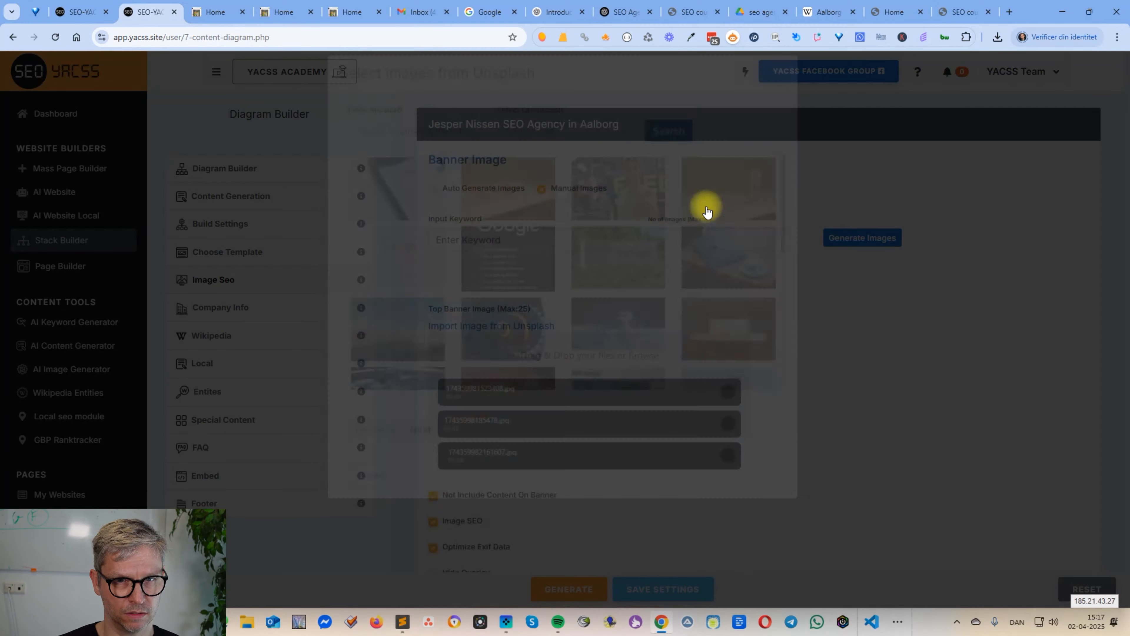
pyautogui.click(499, 326)
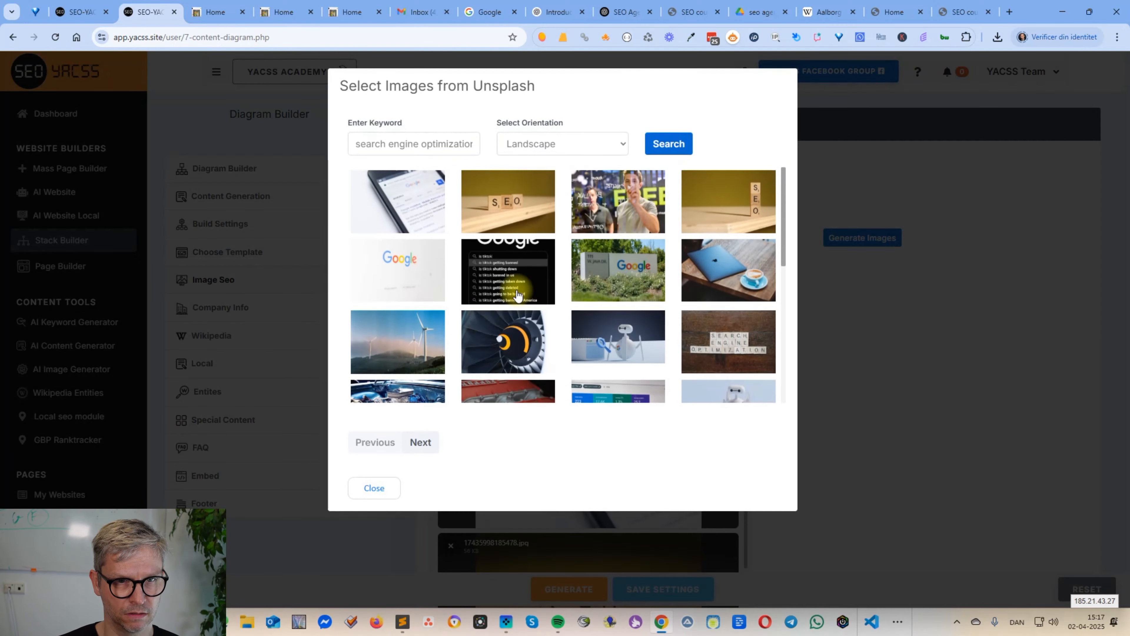
pyautogui.click(423, 287)
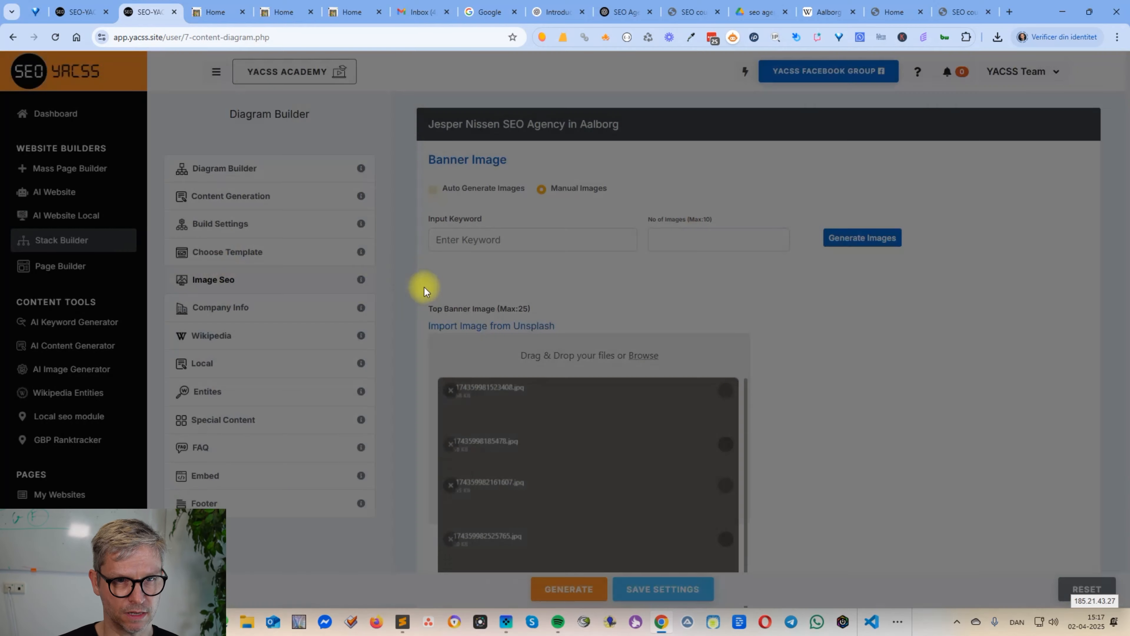
pyautogui.click(529, 323)
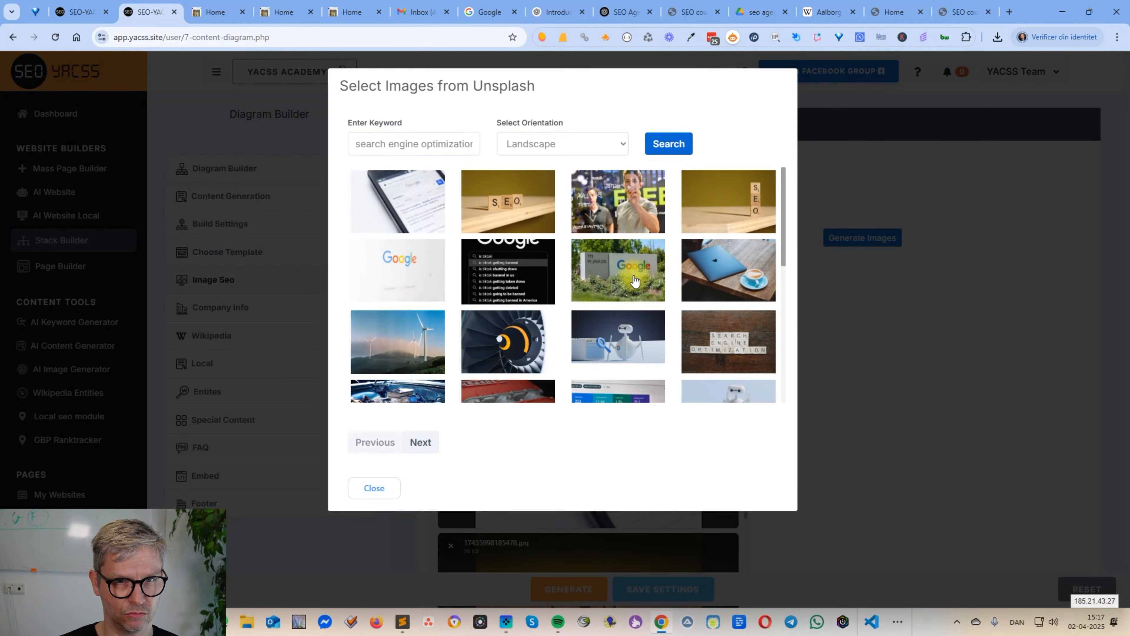
pyautogui.click(634, 281)
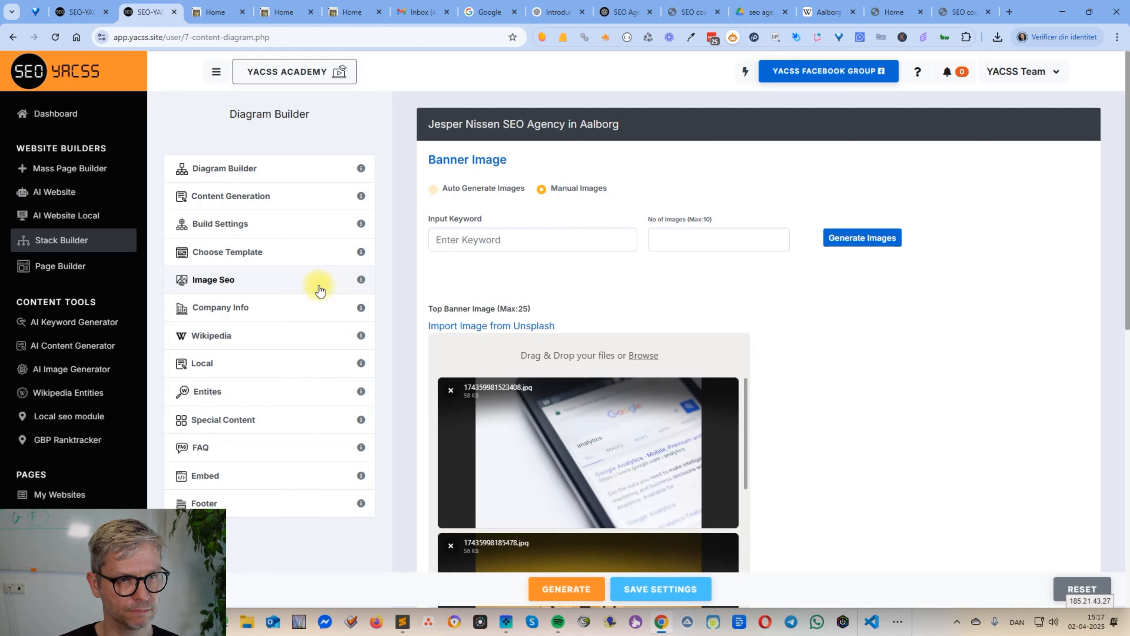
pyautogui.scroll(-10, 809, 253)
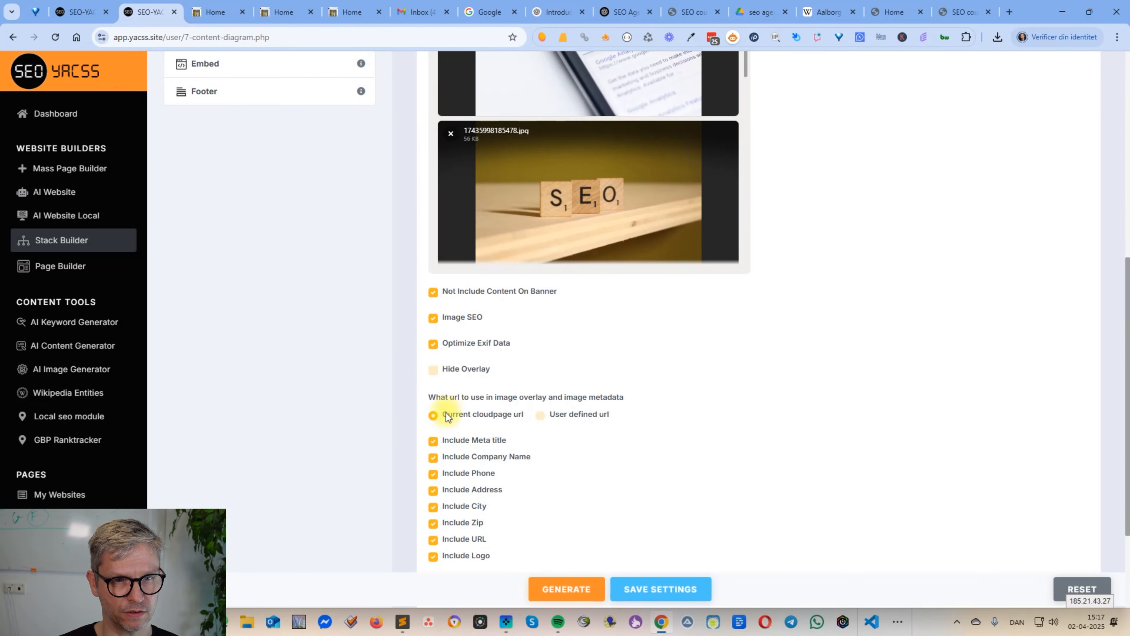
# Start site generation with GENERATE and confirm the bucket connection check with Yes.
pyautogui.click(565, 588)
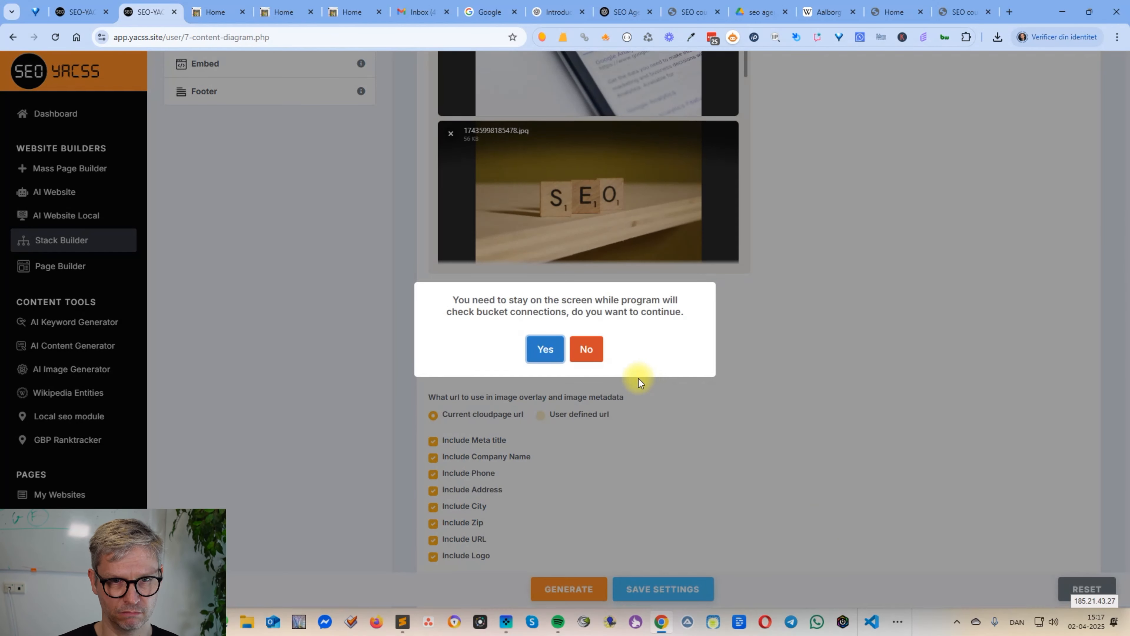
pyautogui.click(535, 358)
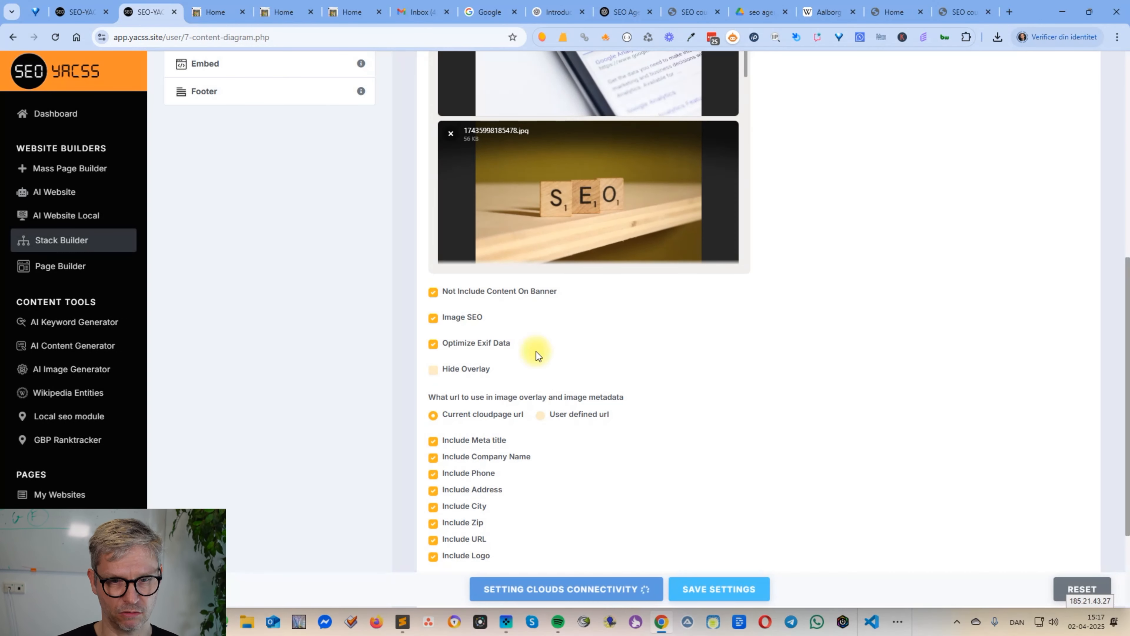
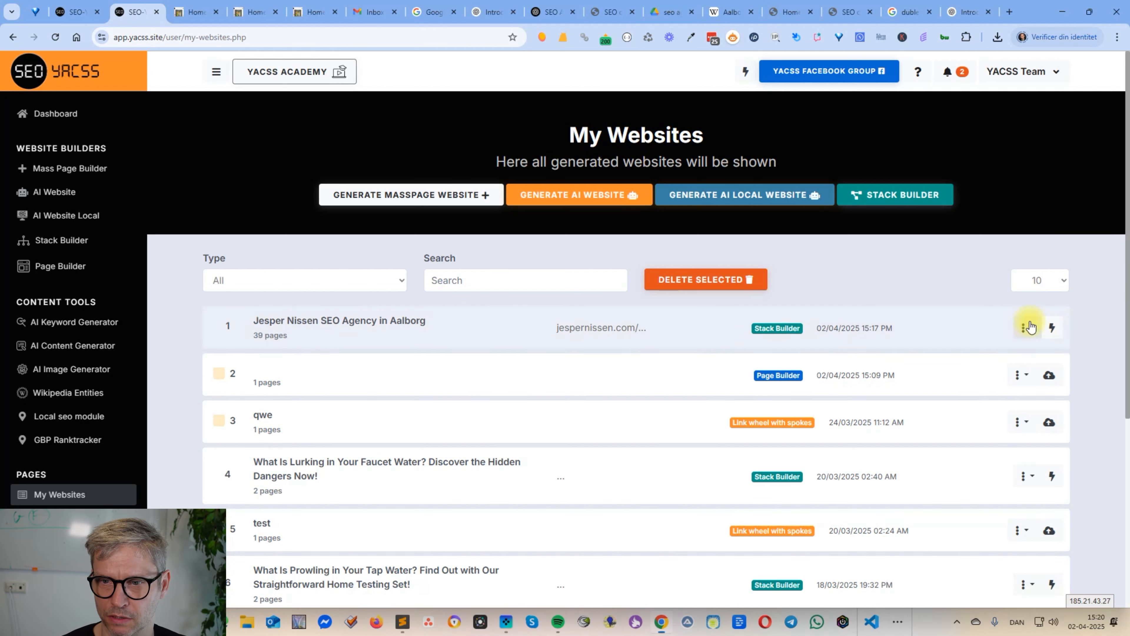
# Export the first website's page URL list (39-page Aalborg SEO agency stack) as a PDF and open it.
pyautogui.click(1025, 327)
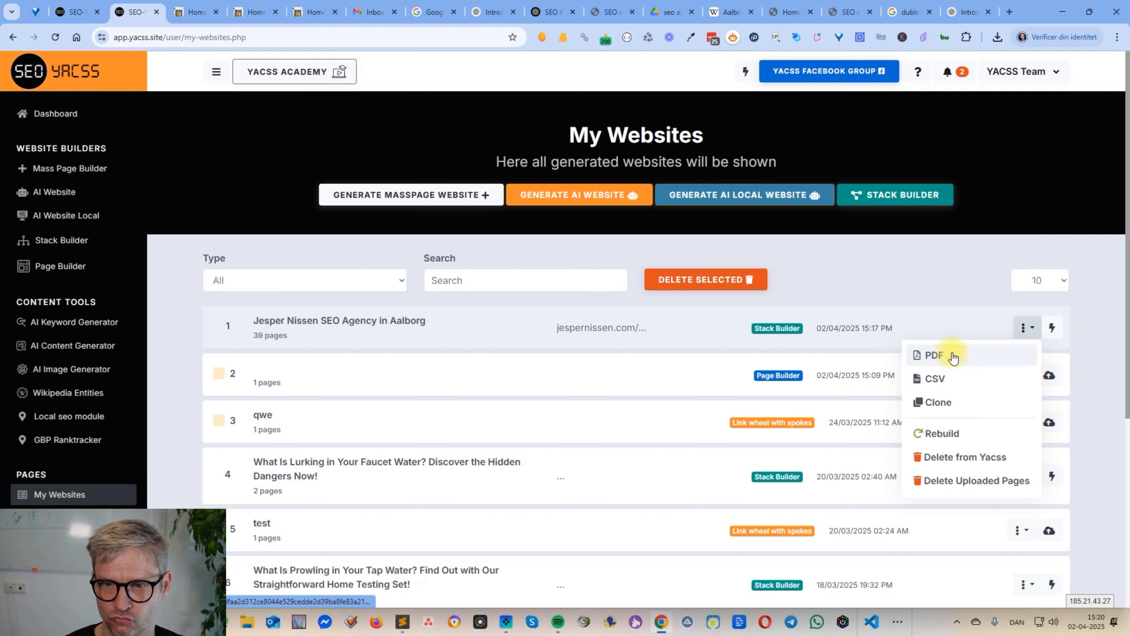
pyautogui.click(947, 359)
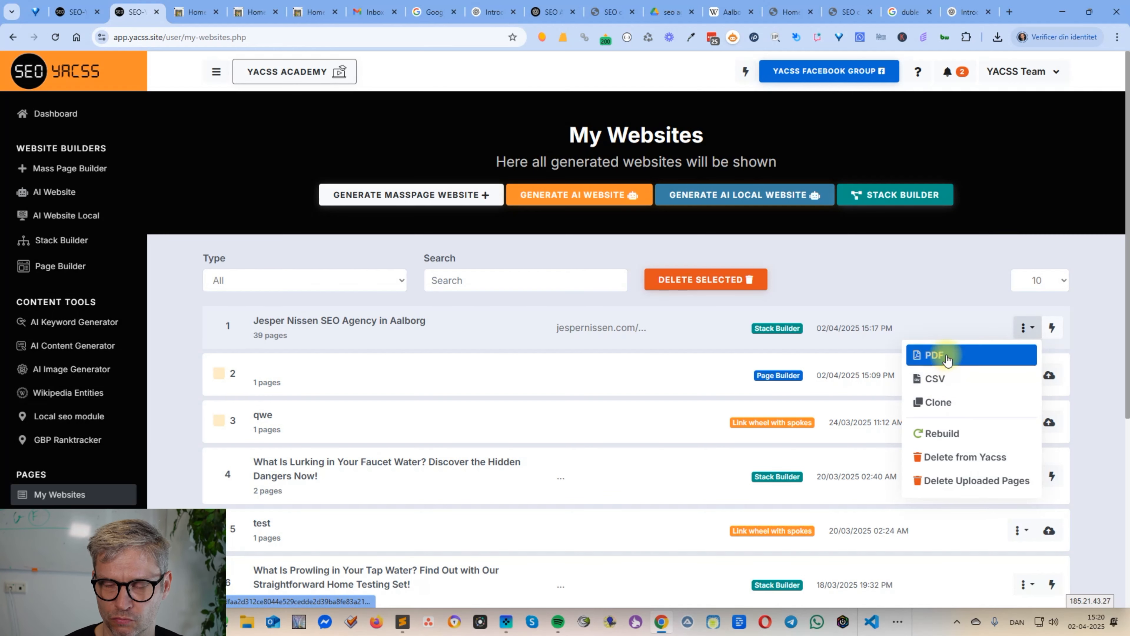
pyautogui.click(888, 68)
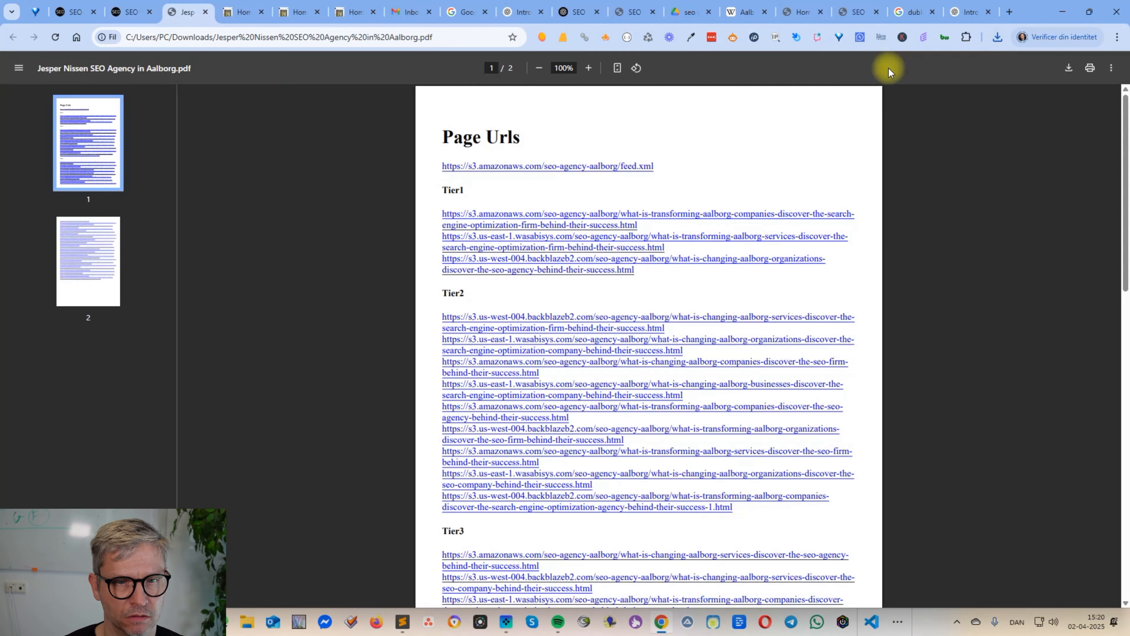
# Open the Tier3 article 'What is Changing Aalborg Services?' from the PDF and scroll through it.
pyautogui.scroll(-3, 530, 532)
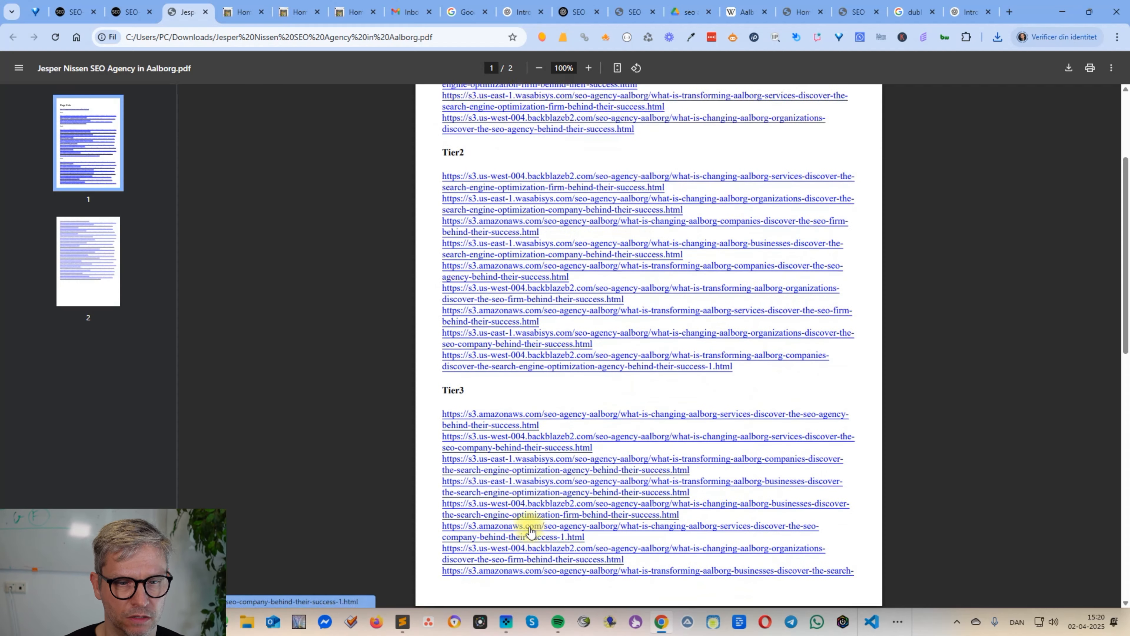
pyautogui.click(530, 386)
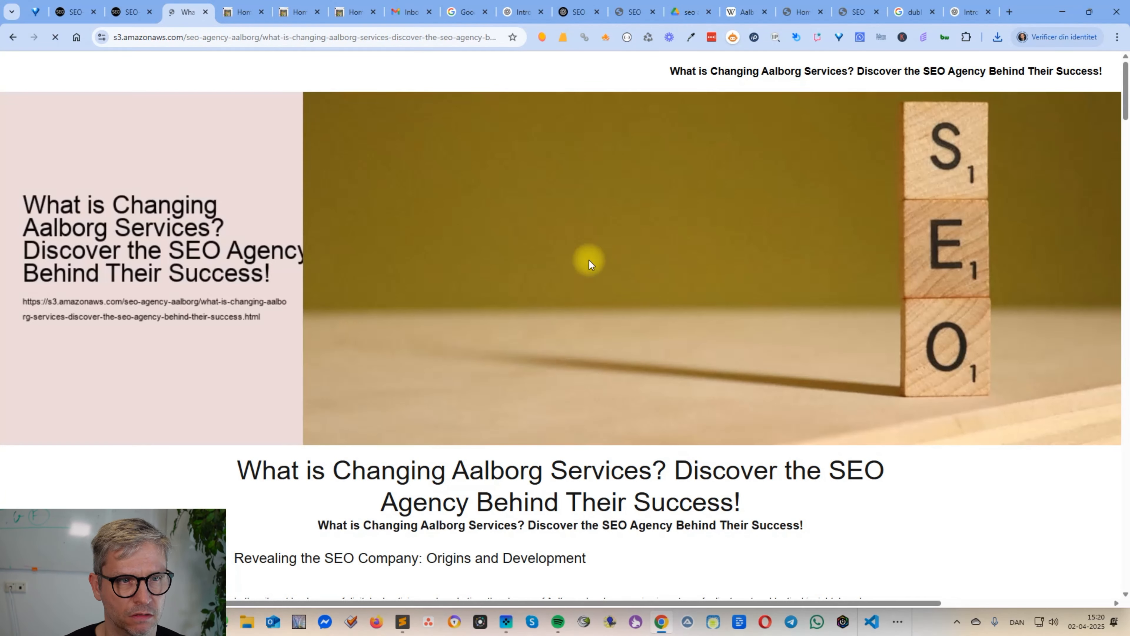
pyautogui.scroll(-15, 589, 259)
pyautogui.scroll(5, 842, 421)
pyautogui.scroll(20, 842, 421)
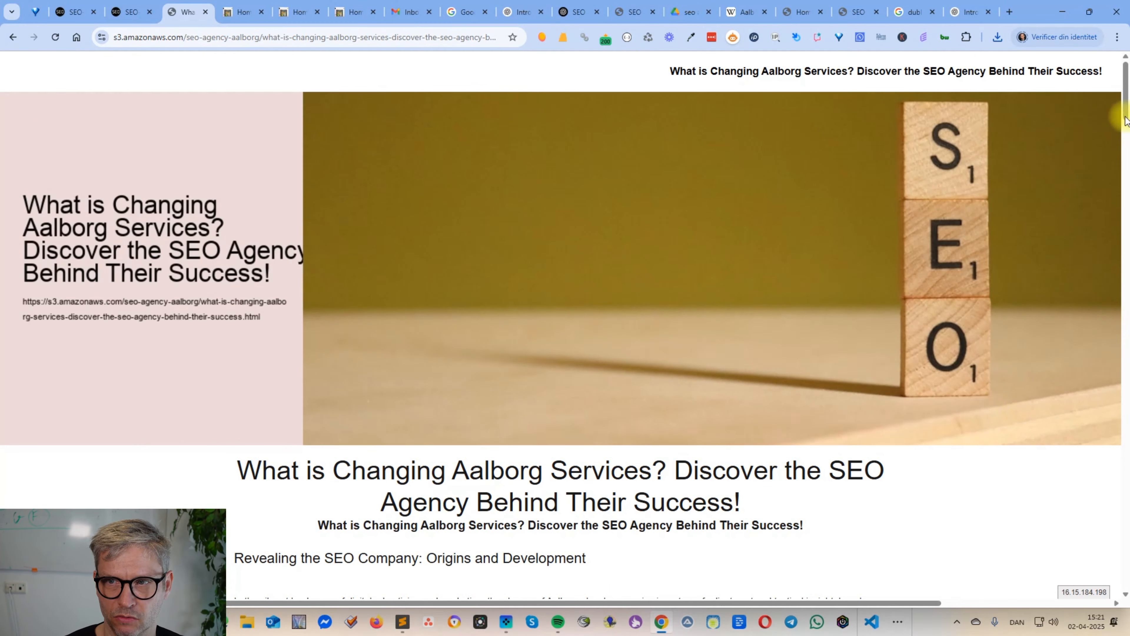
pyautogui.moveTo(1126, 103); pyautogui.dragTo(1124, 374)
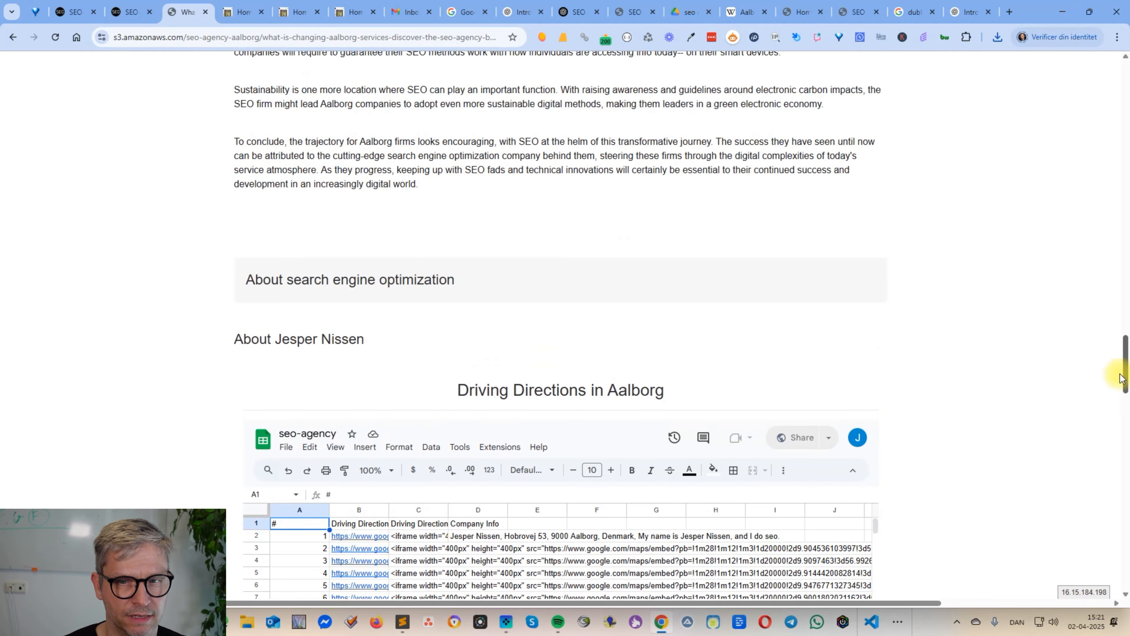
# Expand and collapse the About search engine optimization section, then follow the Search Engine Optimization Firm link.
pyautogui.click(417, 279)
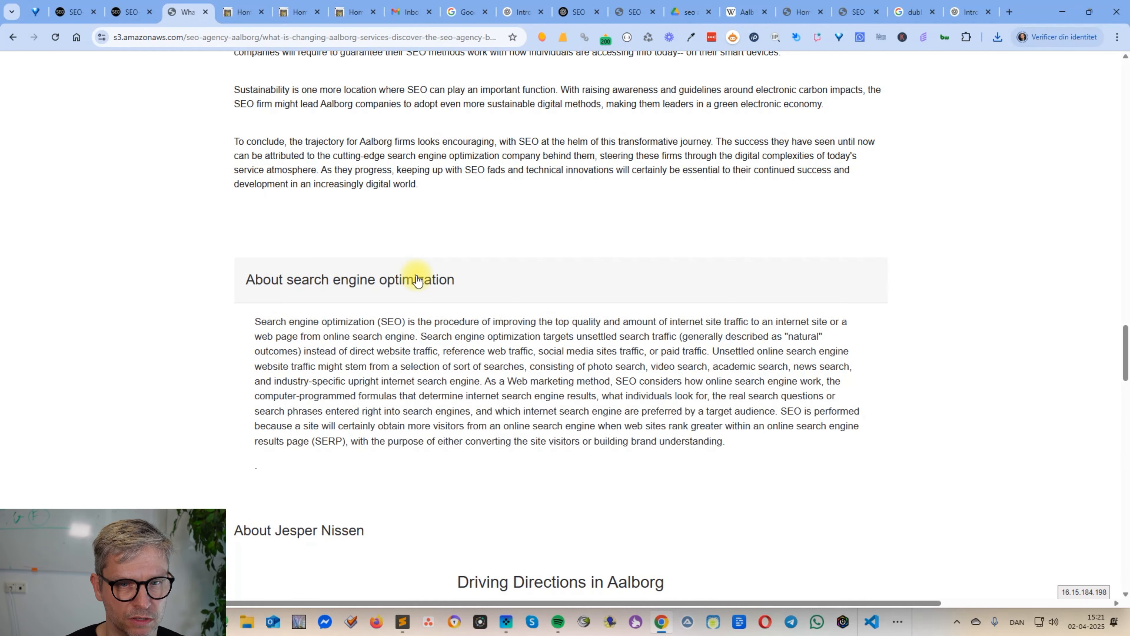
pyautogui.moveTo(373, 321); pyautogui.dragTo(638, 429)
pyautogui.click(378, 280)
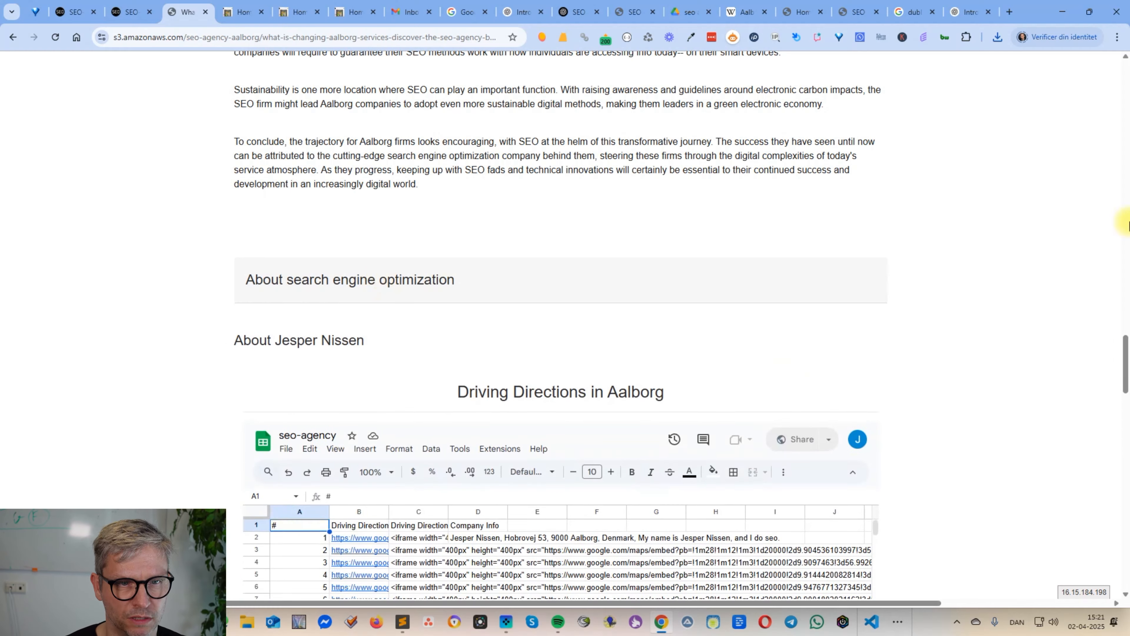
pyautogui.moveTo(1125, 358); pyautogui.dragTo(1124, 62)
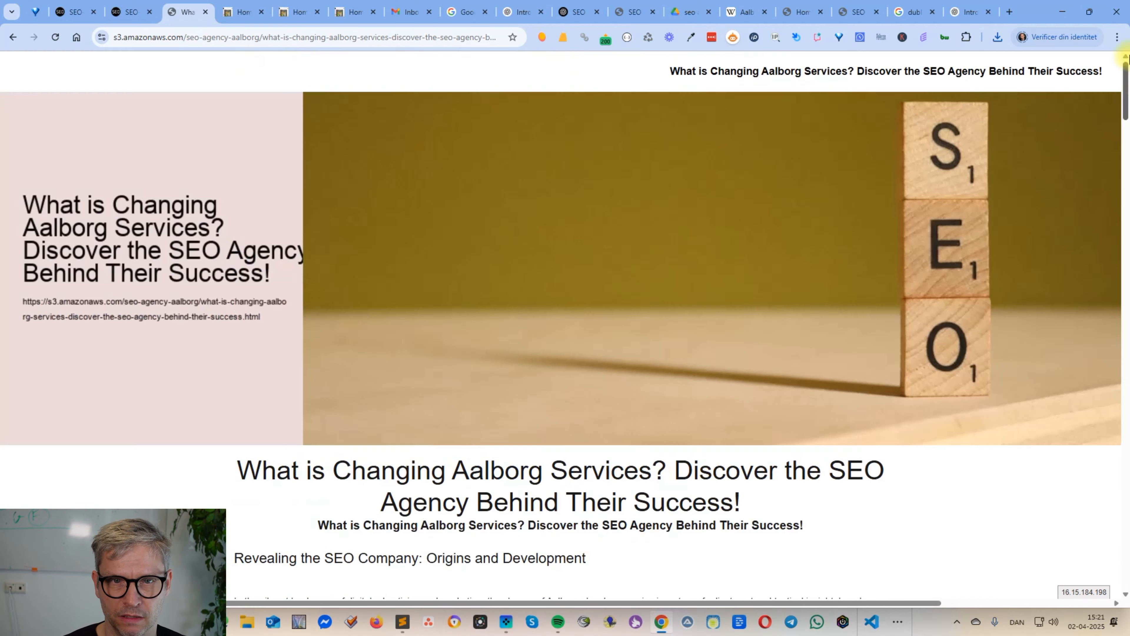
pyautogui.scroll(-6, 421, 359)
pyautogui.moveTo(579, 260); pyautogui.dragTo(738, 535)
pyautogui.click(667, 438)
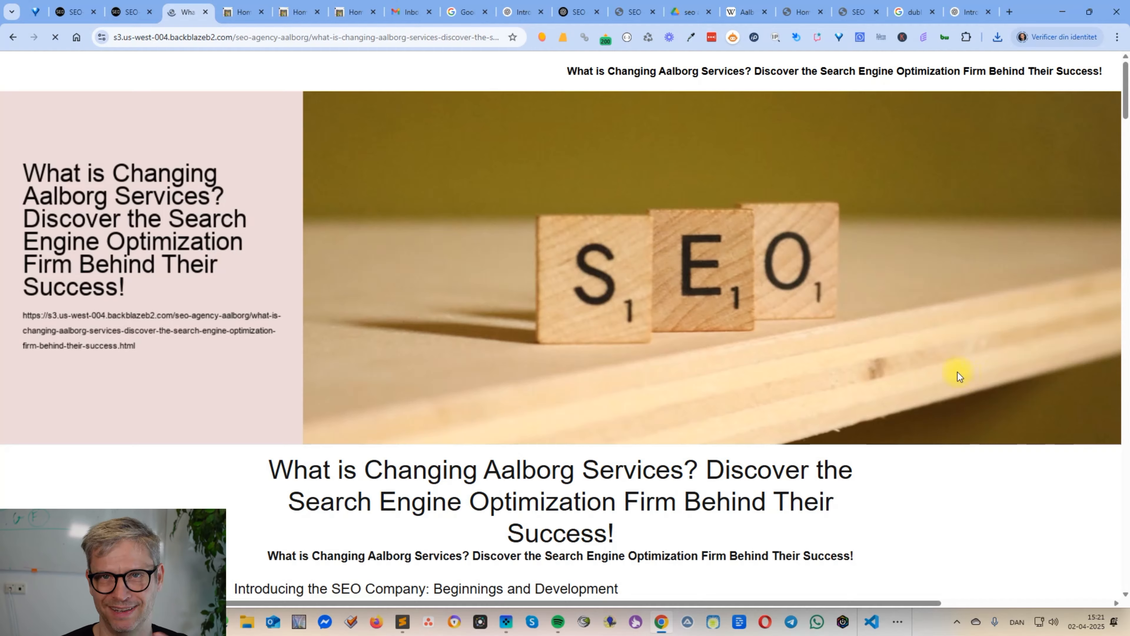
# Open the 'What is Transforming Aalborg Companies?' article and scroll through it.
pyautogui.scroll(-15, 960, 372)
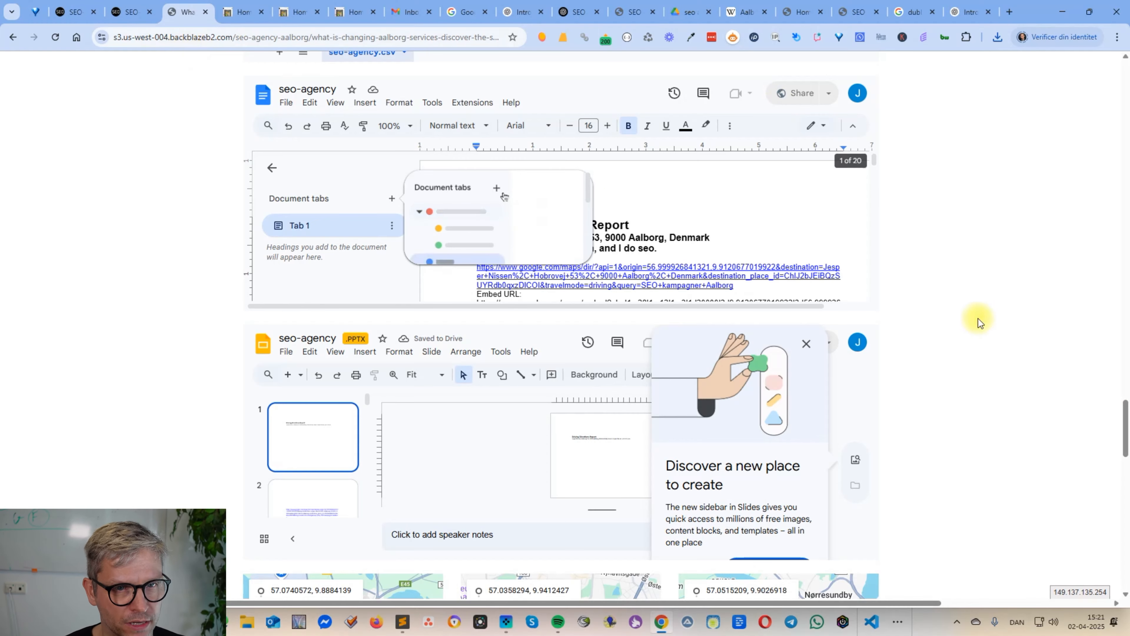
pyautogui.scroll(15, 1035, 293)
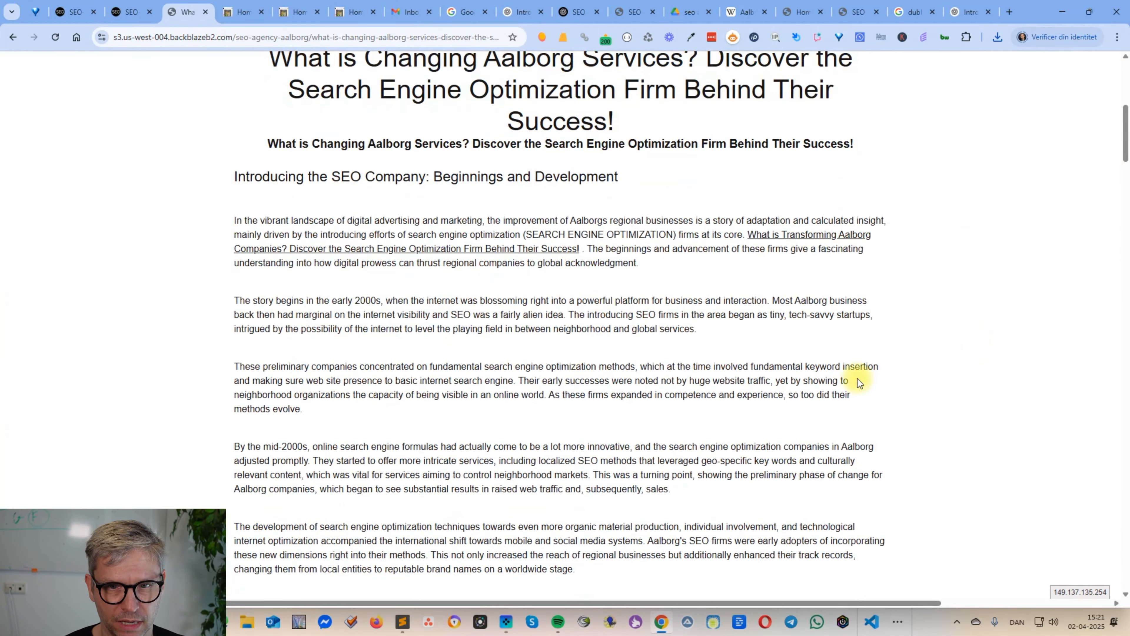
pyautogui.click(803, 233)
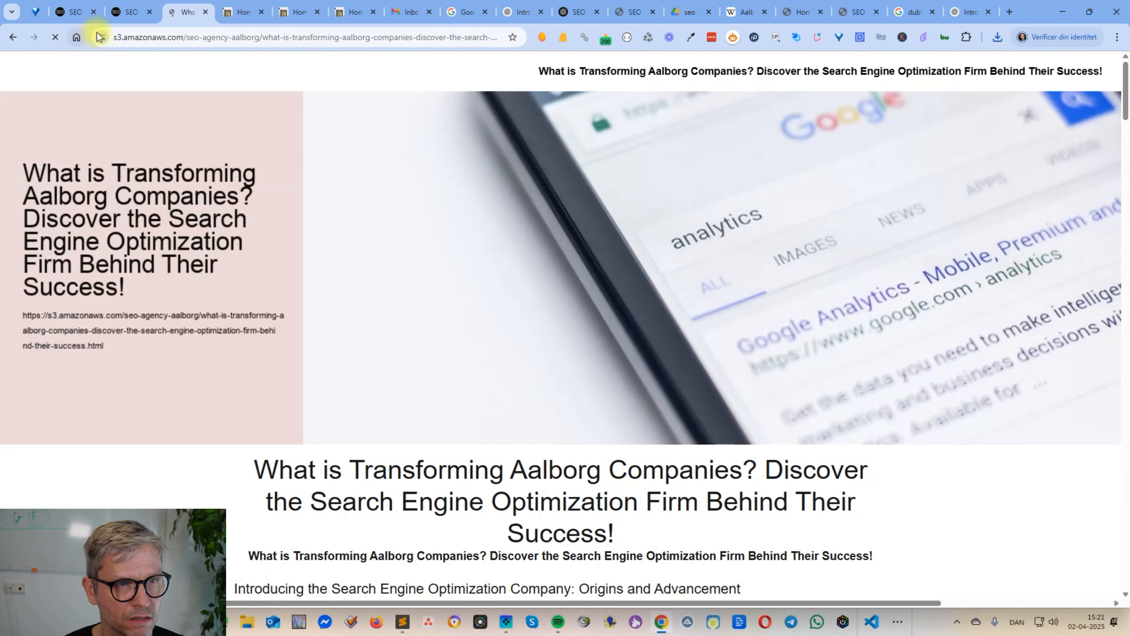
pyautogui.moveTo(123, 37); pyautogui.dragTo(231, 41)
pyautogui.scroll(-1, 1084, 197)
pyautogui.scroll(-15, 1084, 198)
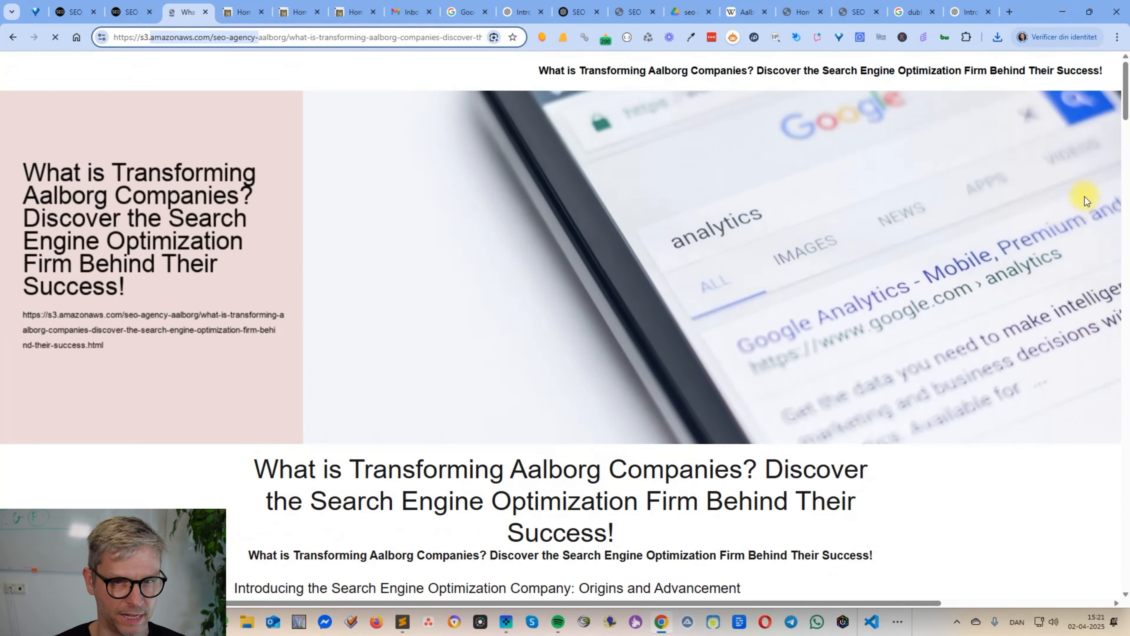
pyautogui.moveTo(1125, 419); pyautogui.dragTo(1123, 590)
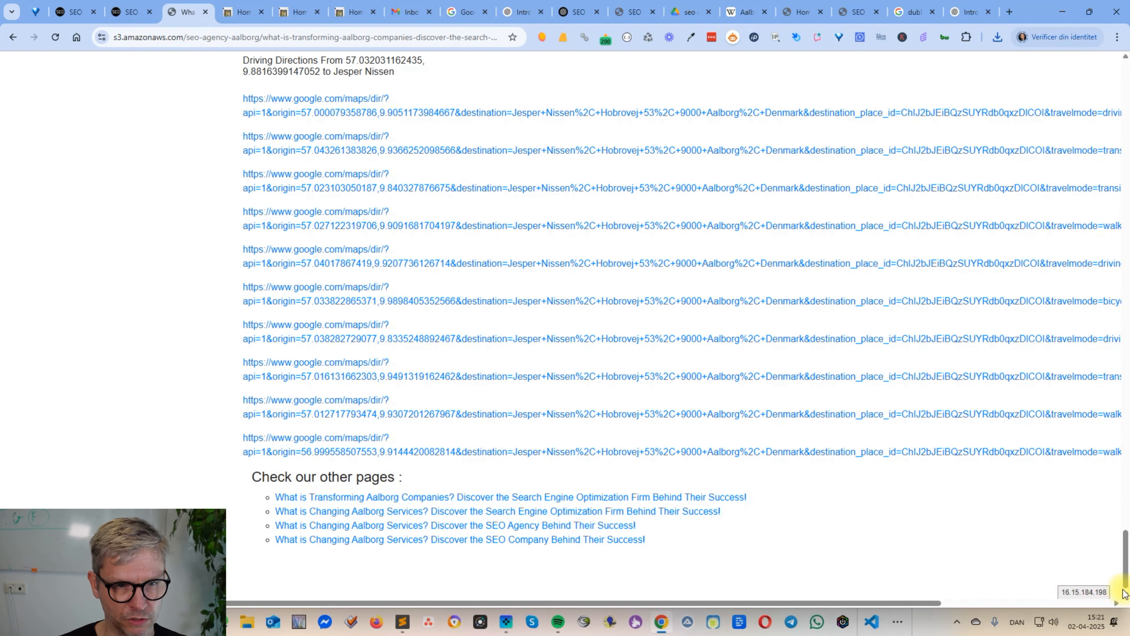
pyautogui.scroll(1, 1107, 547)
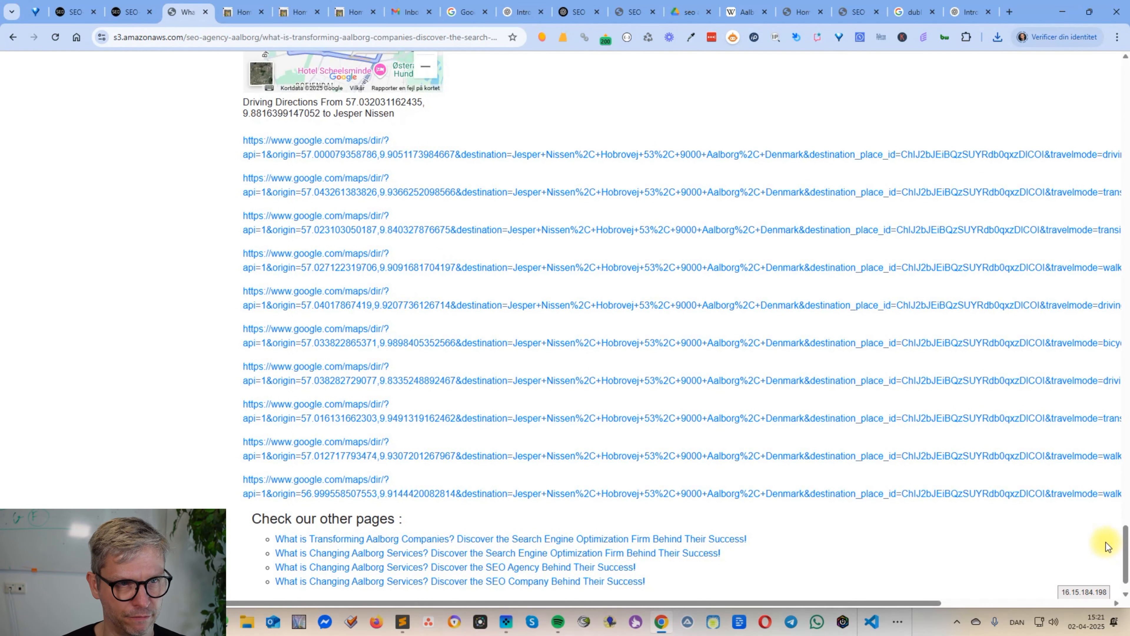
# Open the Svenstrup Google Maps driving route (16 min, 18.6 km via E45) in a new tab, then return to the article.
pyautogui.moveTo(214, 131); pyautogui.dragTo(344, 145)
pyautogui.click(343, 142)
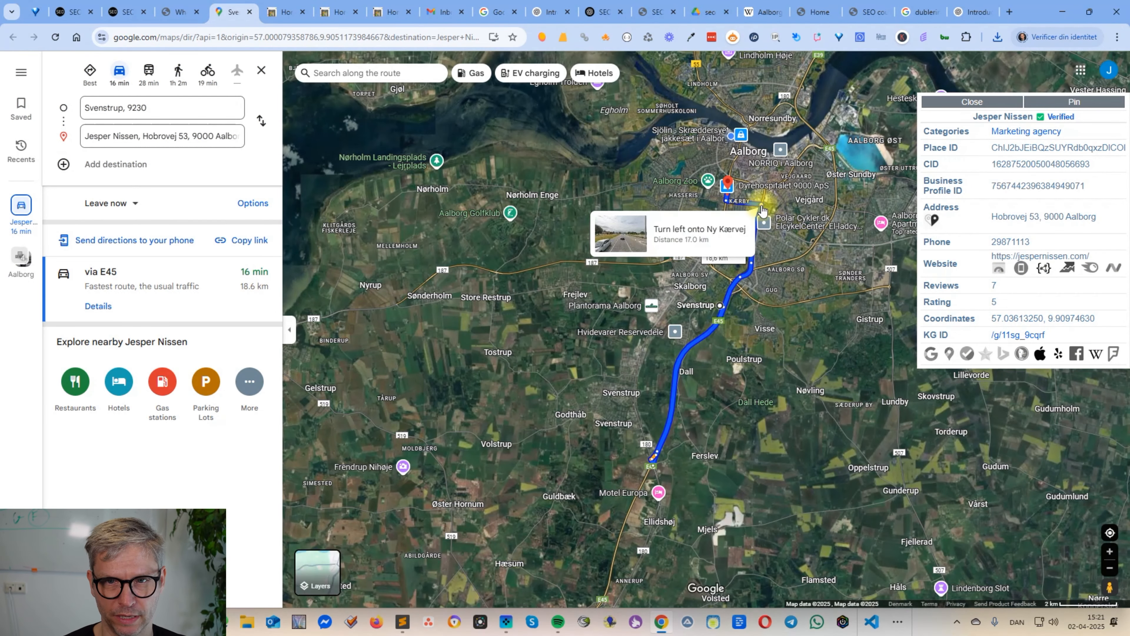
pyautogui.click(176, 11)
pyautogui.scroll(6, 294, 262)
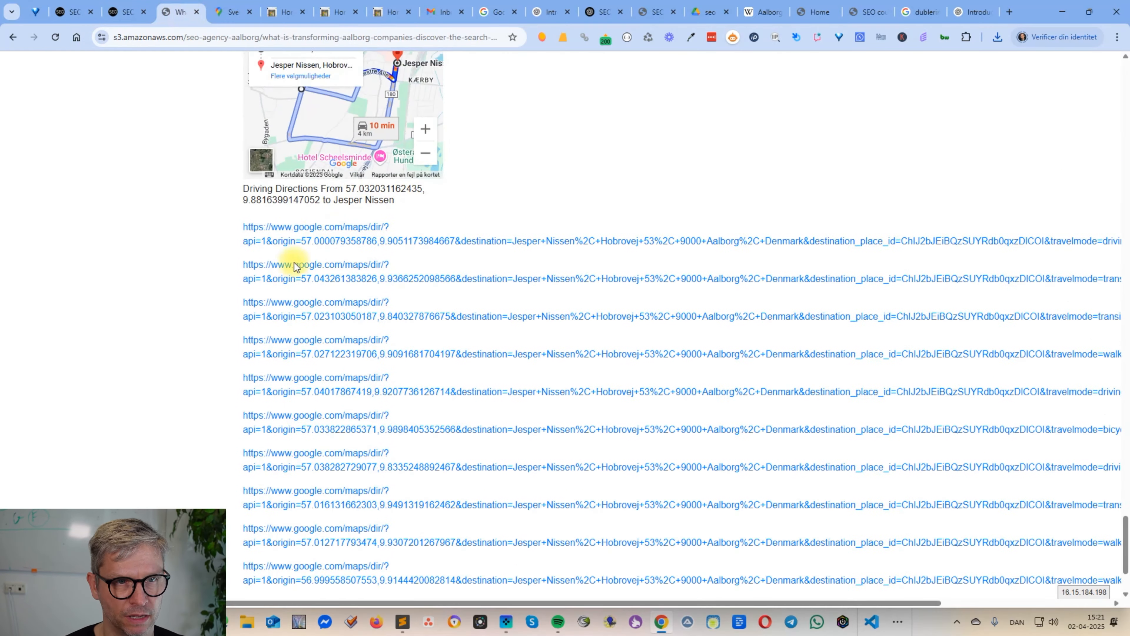
pyautogui.scroll(8, 570, 373)
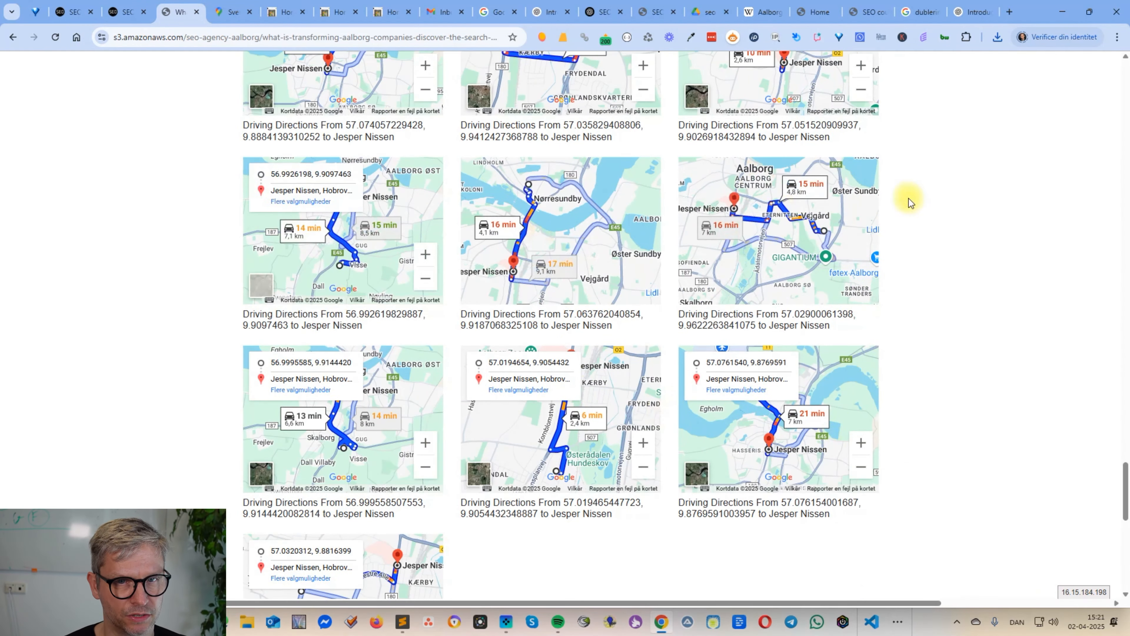
pyautogui.scroll(5, 827, 359)
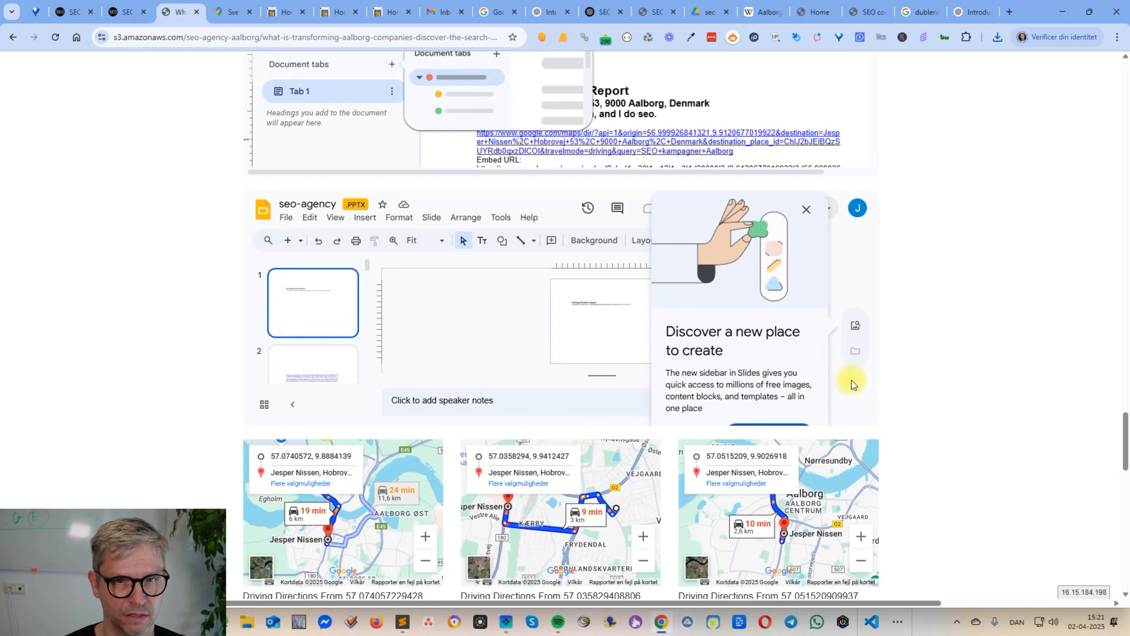
pyautogui.scroll(5, 367, 287)
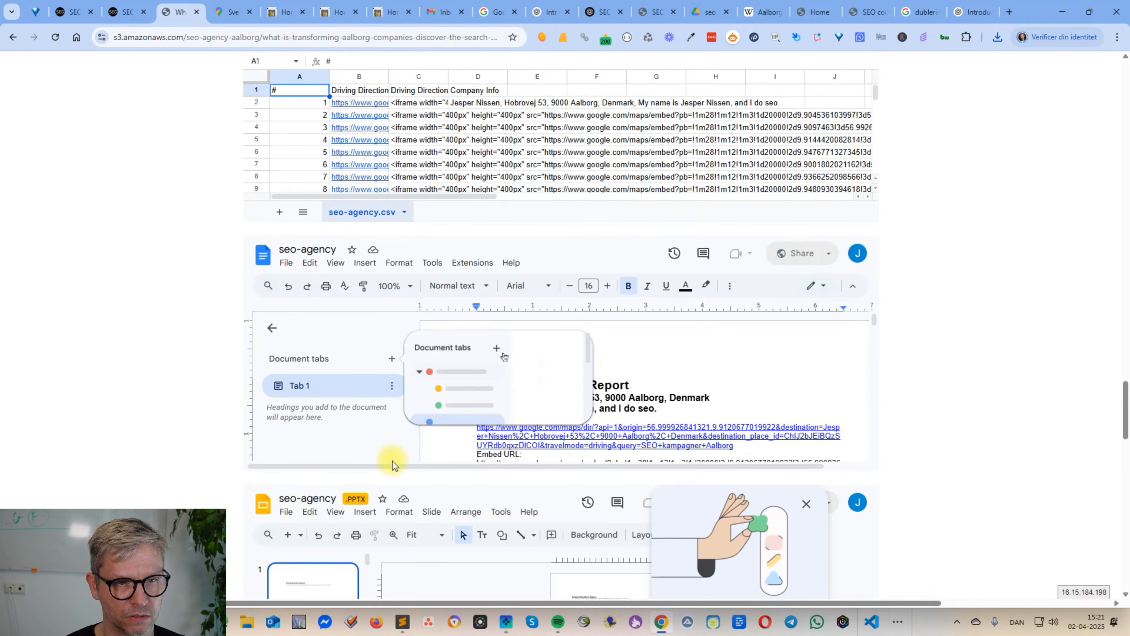
pyautogui.scroll(2, 392, 460)
pyautogui.scroll(7, 607, 245)
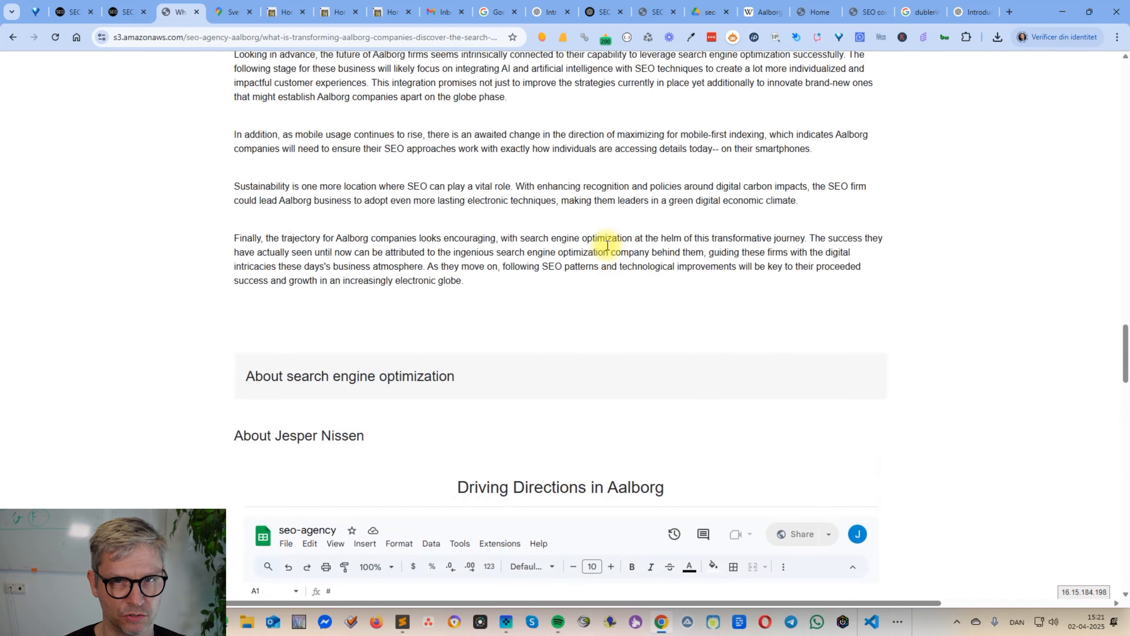
# Back in SEO-YACSS, start a new Stack Builder diagram for the client and review the Diagram Builder form.
pyautogui.click(119, 15)
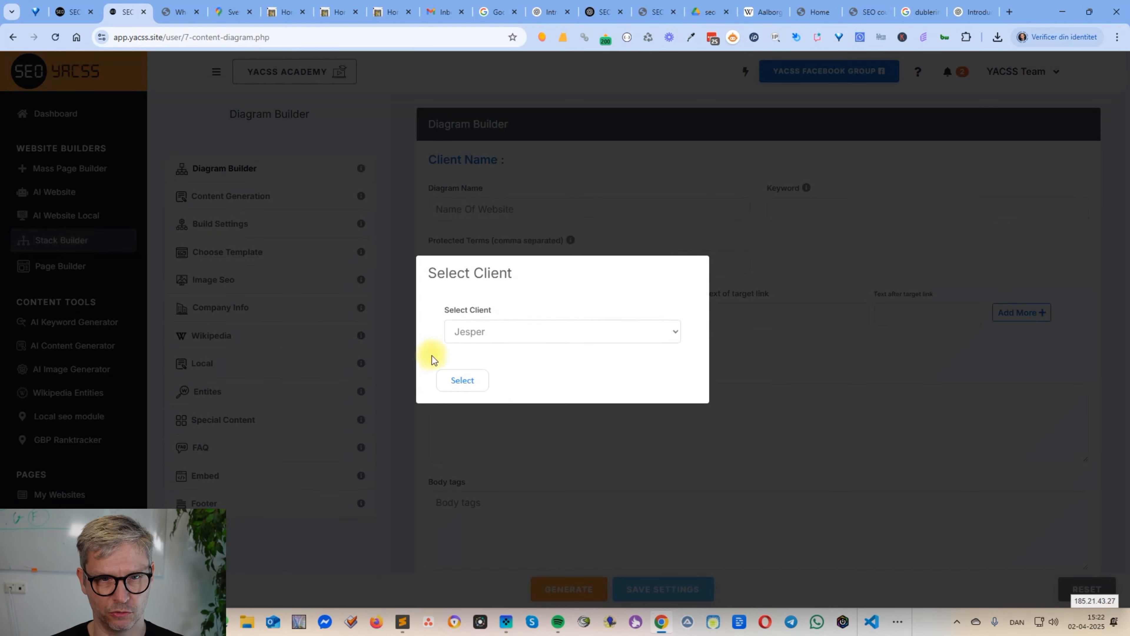
pyautogui.click(462, 376)
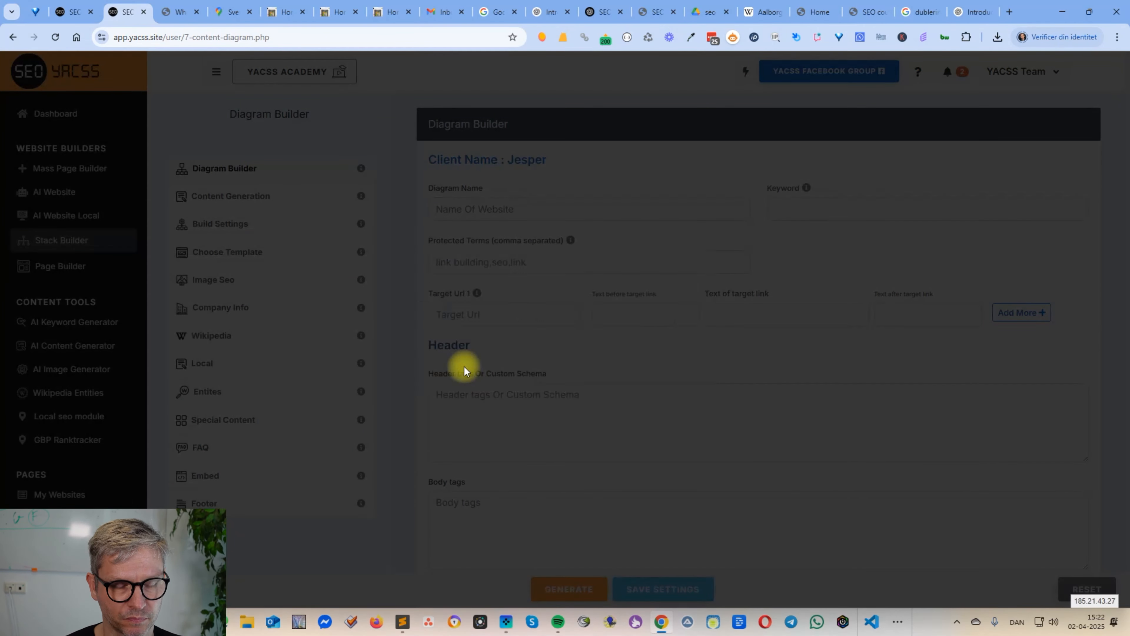
pyautogui.scroll(-8, 730, 254)
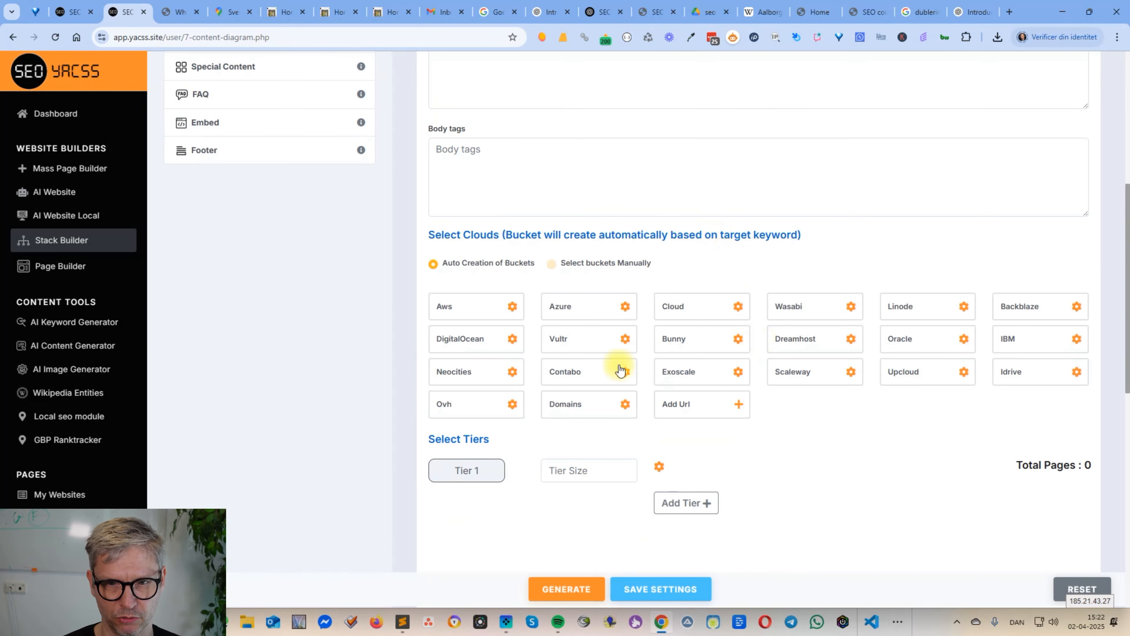
pyautogui.scroll(8, 938, 374)
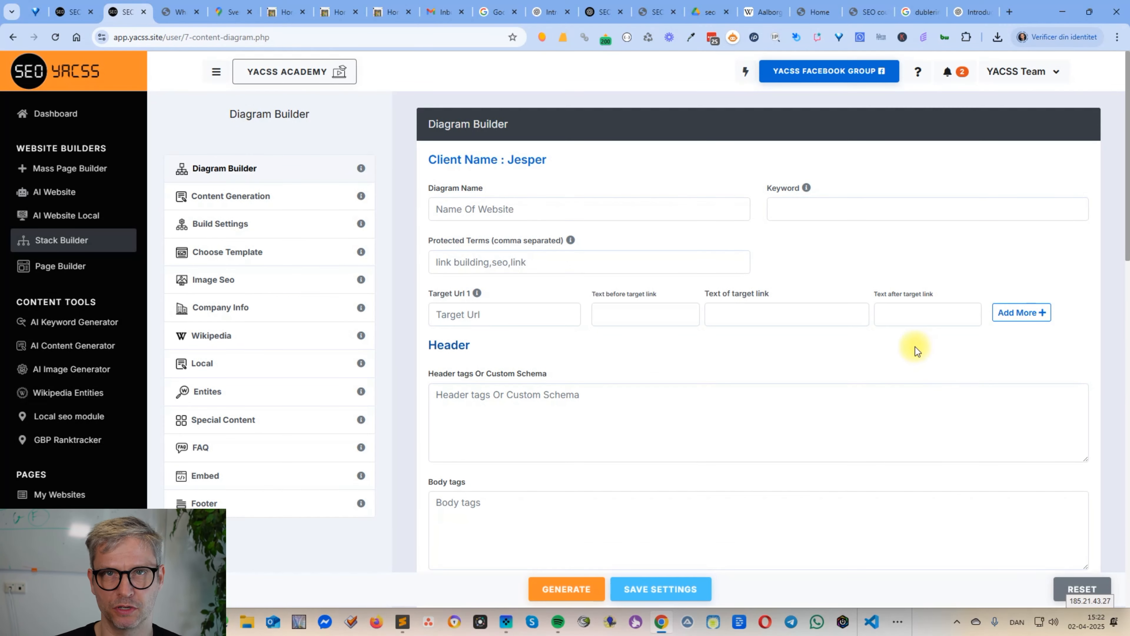
# In the Local section's content generator, take driving directions from the Local SEO Module.
pyautogui.click(269, 373)
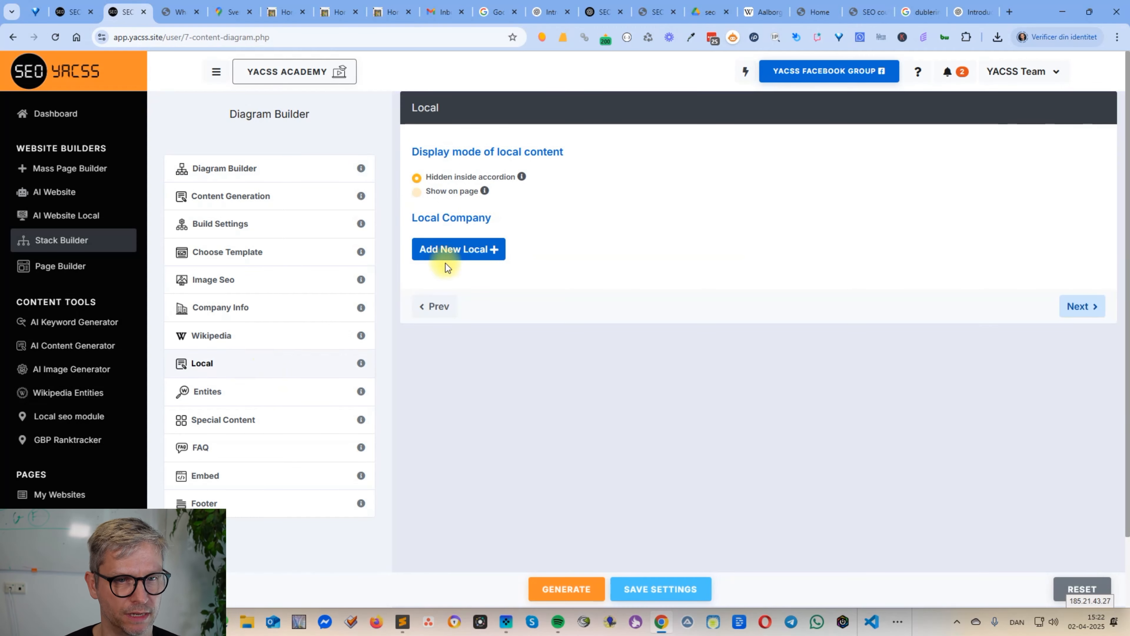
pyautogui.click(450, 253)
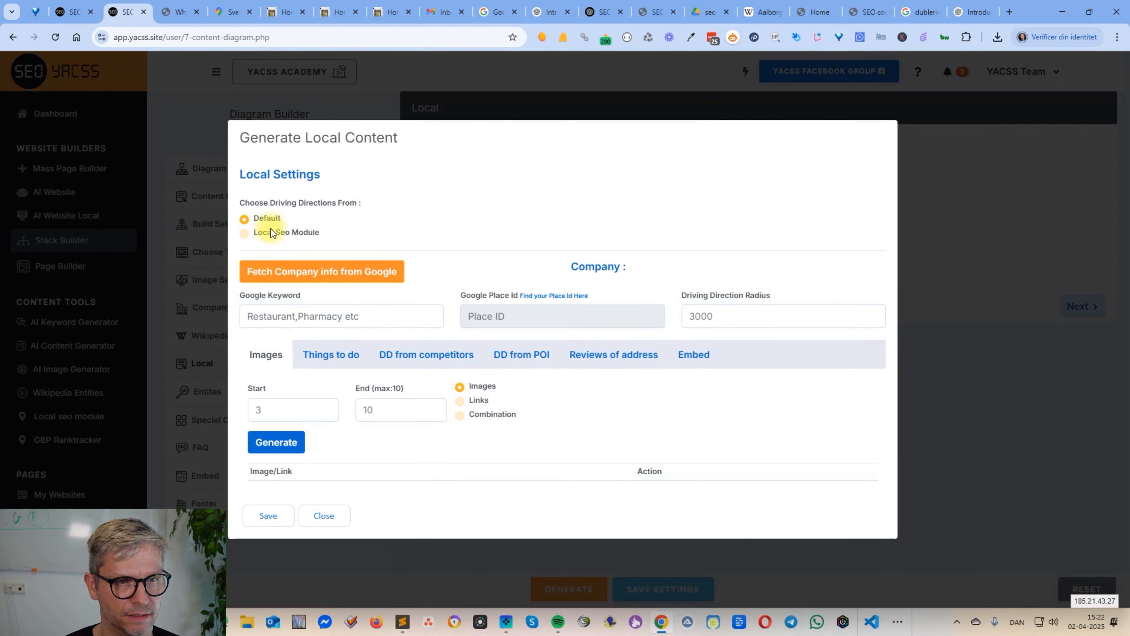
pyautogui.click(271, 229)
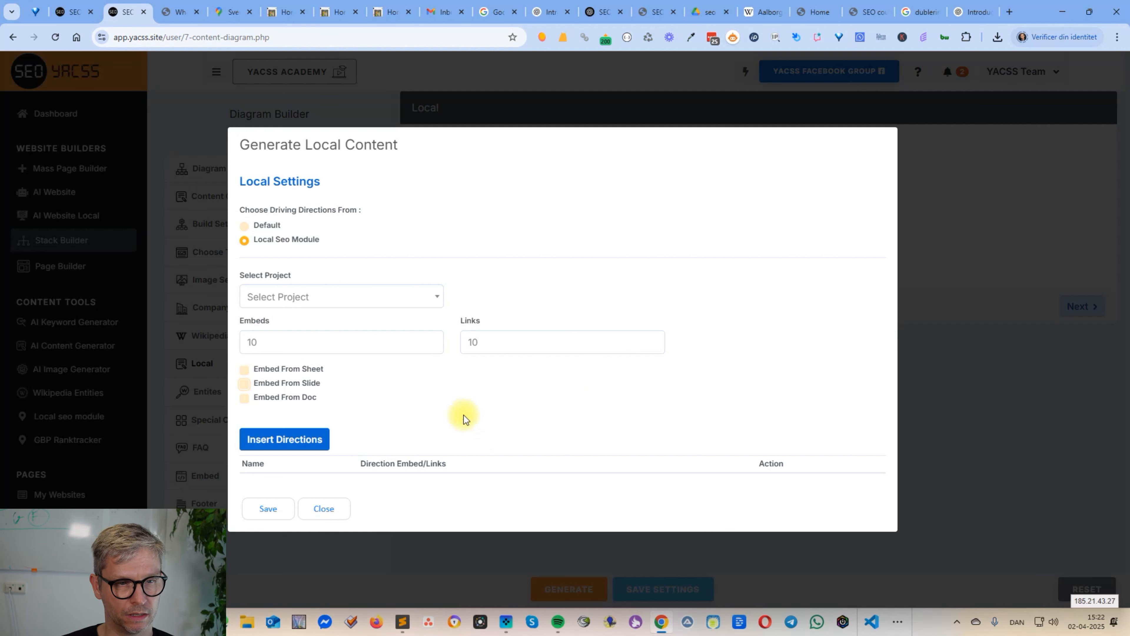
# Set embeds to come from a sheet, with Embeds and Links counts at 0.
pyautogui.click(244, 371)
pyautogui.click(243, 396)
pyautogui.click(244, 370)
pyautogui.click(244, 398)
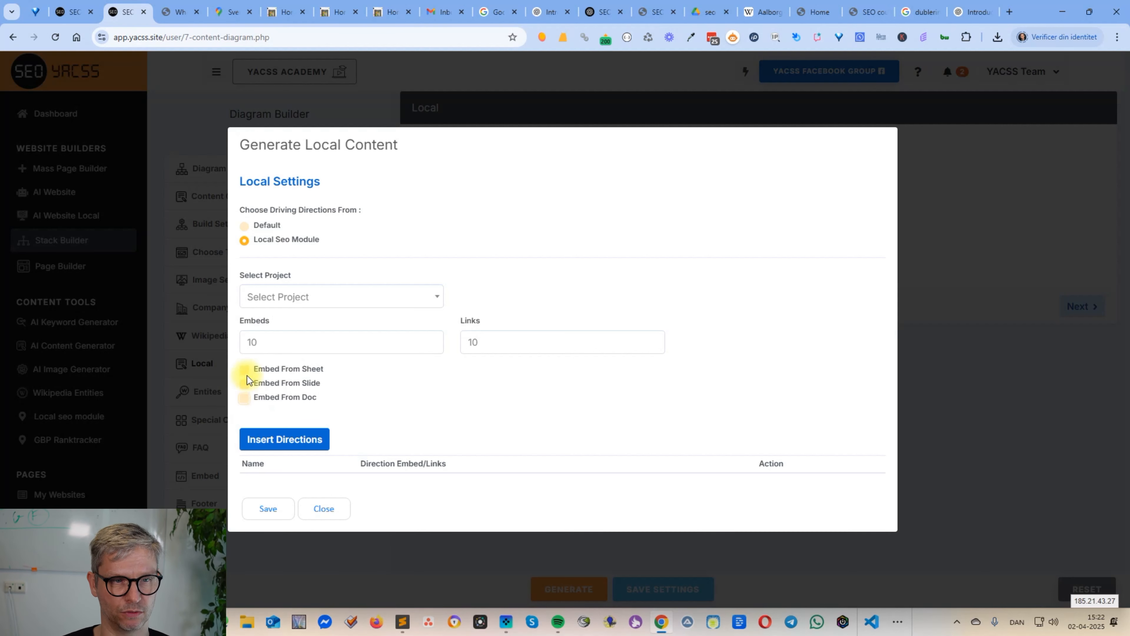
pyautogui.click(244, 369)
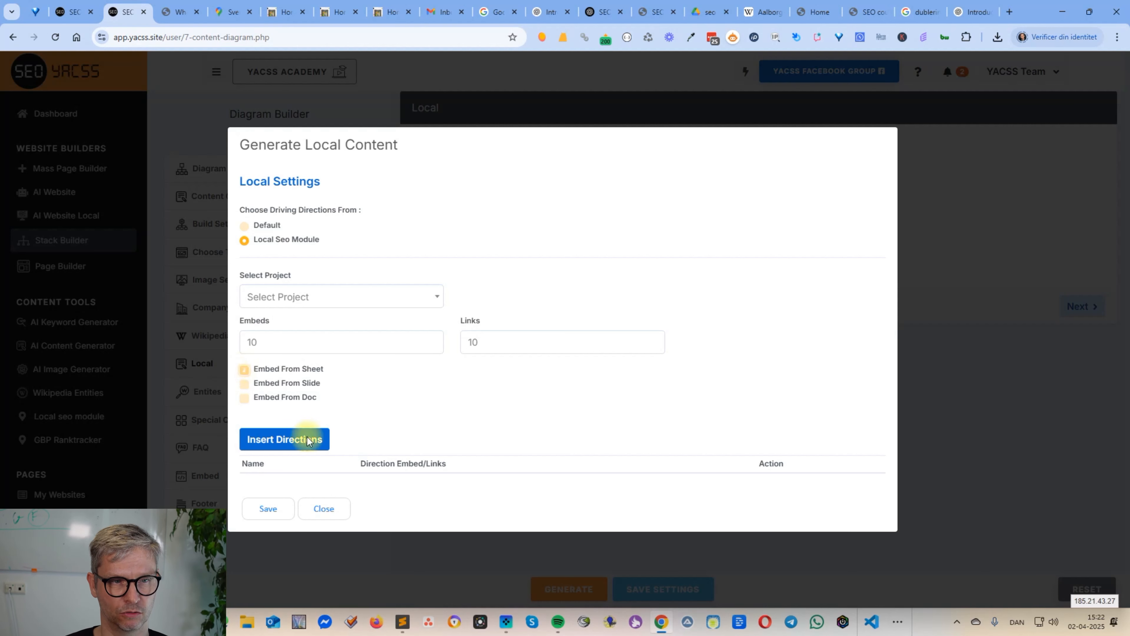
pyautogui.click(244, 383)
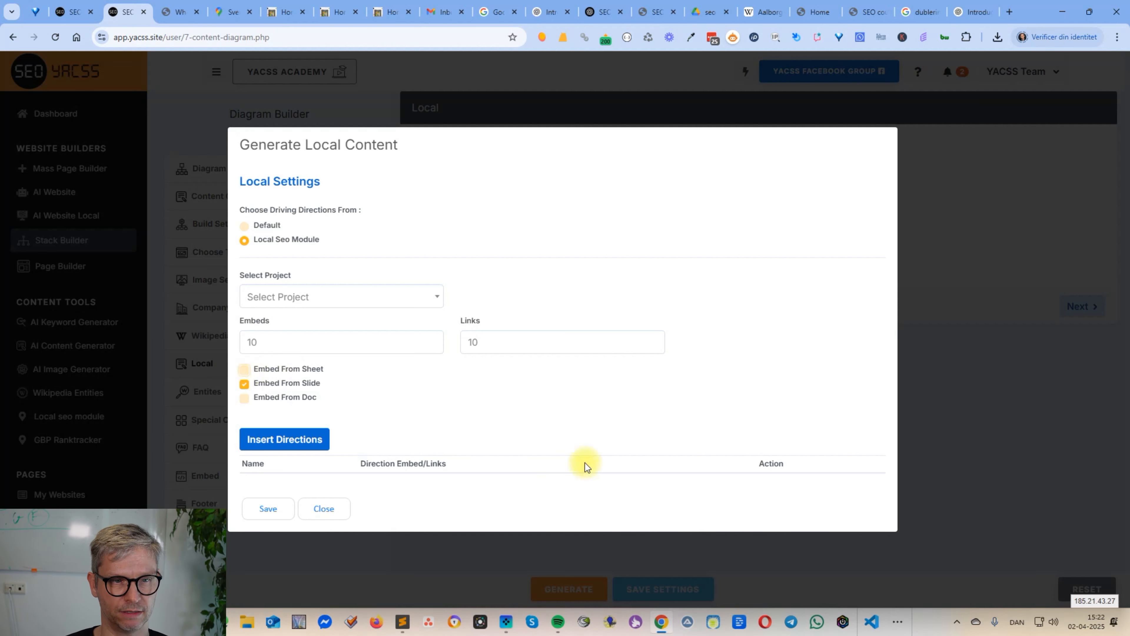
pyautogui.click(246, 398)
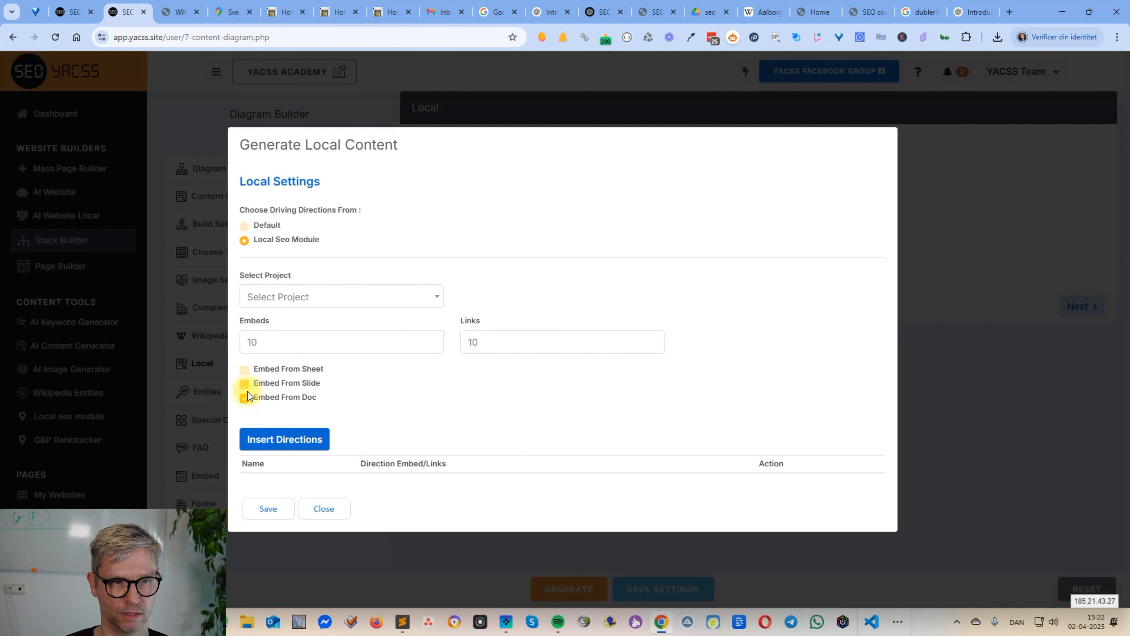
pyautogui.doubleClick(280, 343)
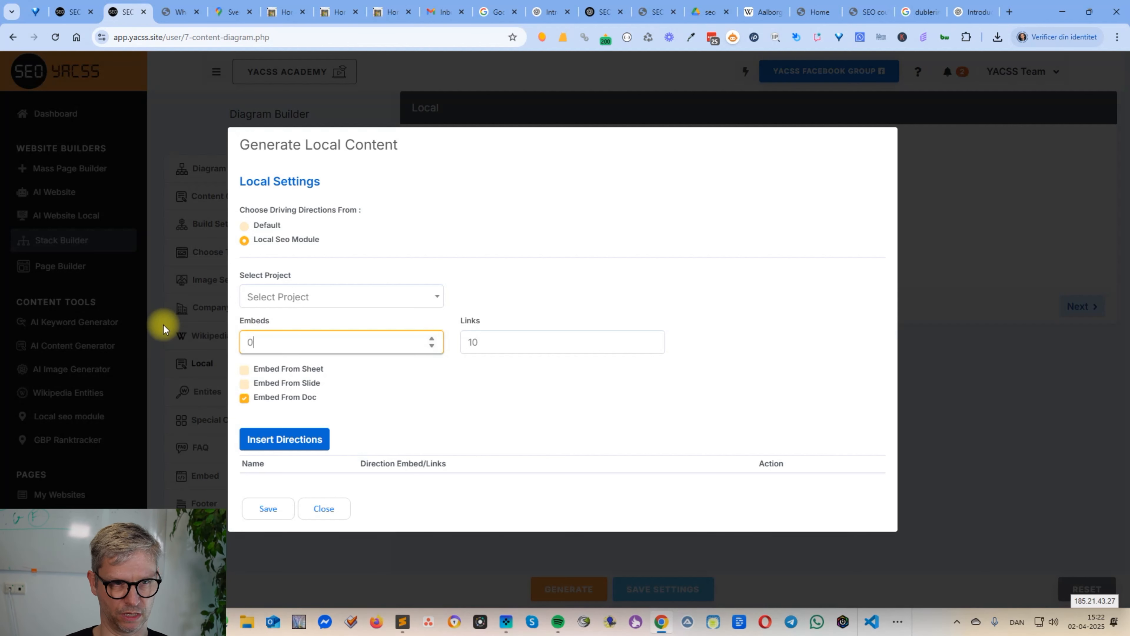
pyautogui.doubleClick(484, 346)
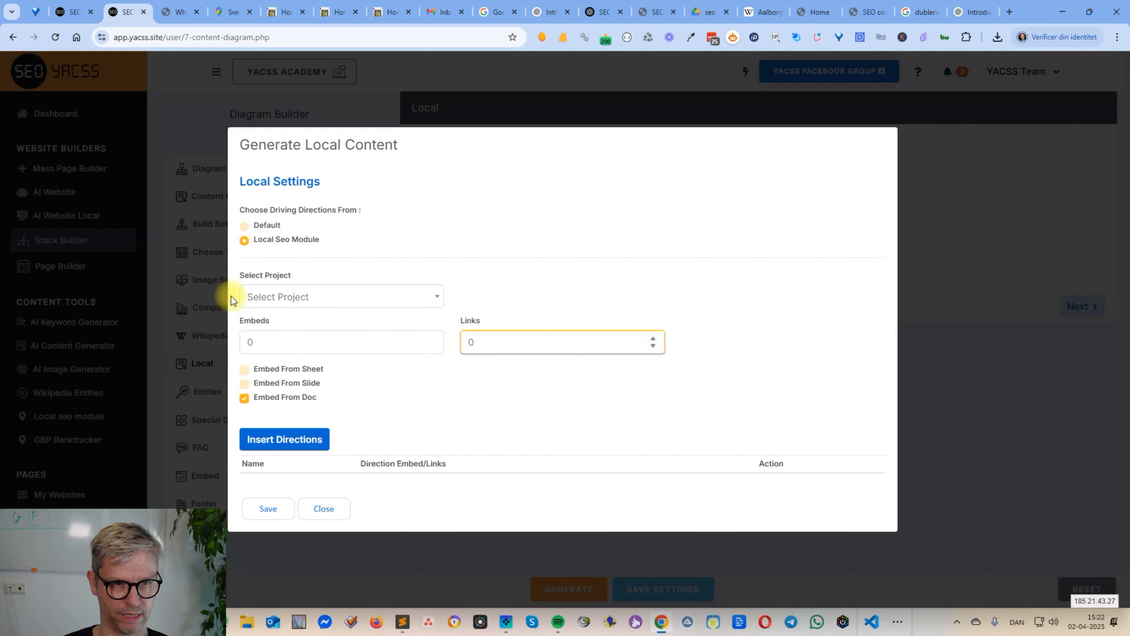
pyautogui.click(245, 370)
pyautogui.click(247, 397)
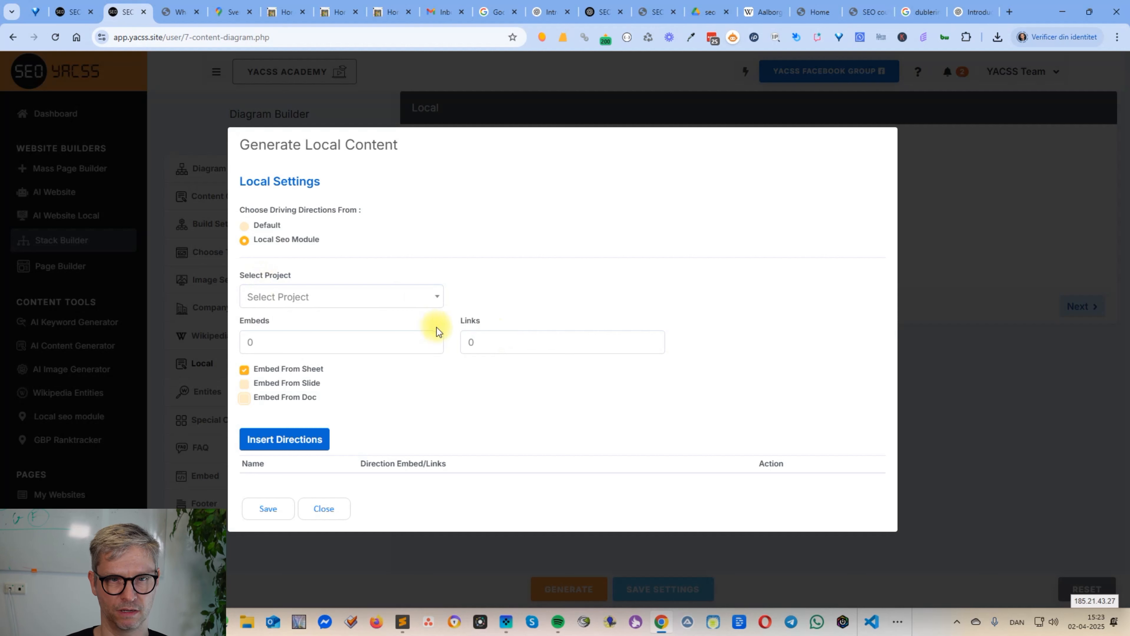
# Choose the SEO agency project and close the local content generator.
pyautogui.click(375, 299)
pyautogui.scroll(-2, 385, 400)
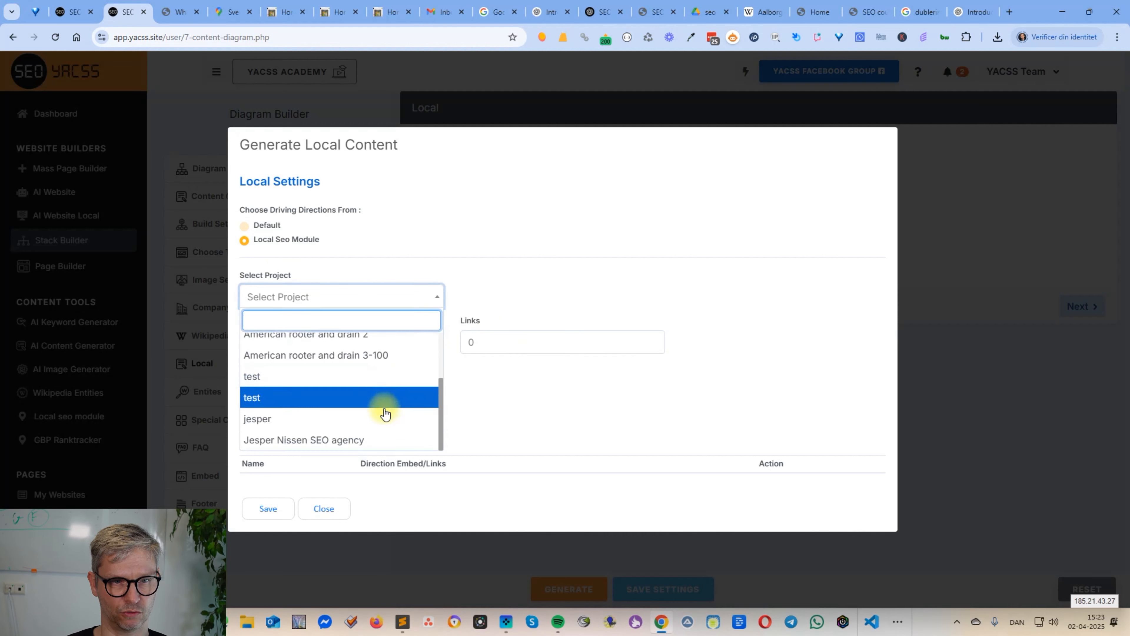
pyautogui.click(378, 438)
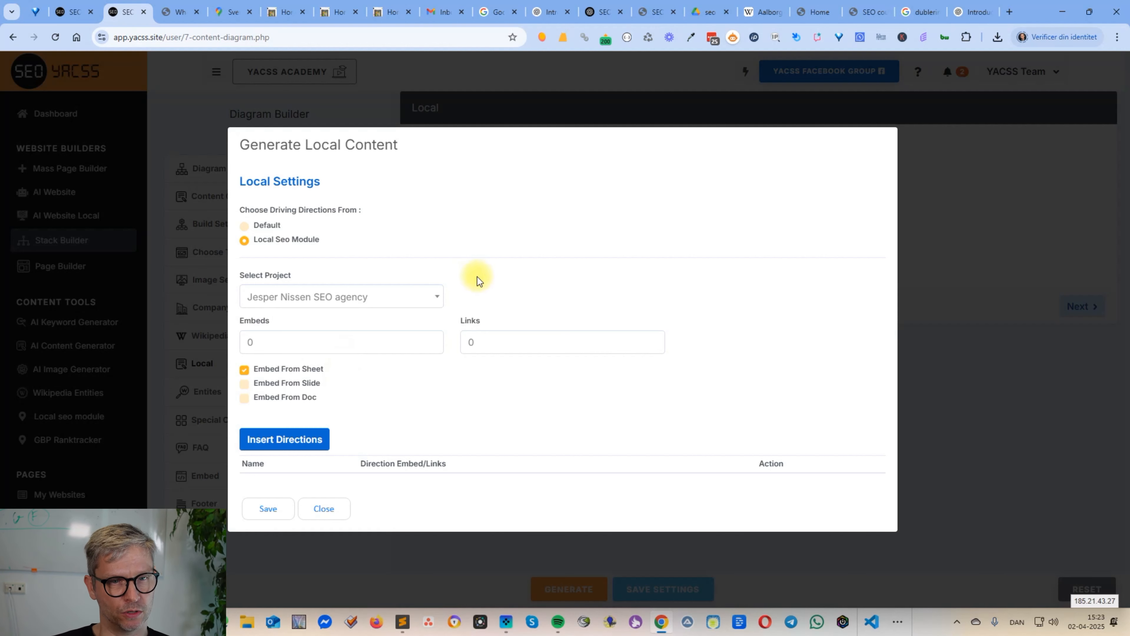
pyautogui.click(323, 510)
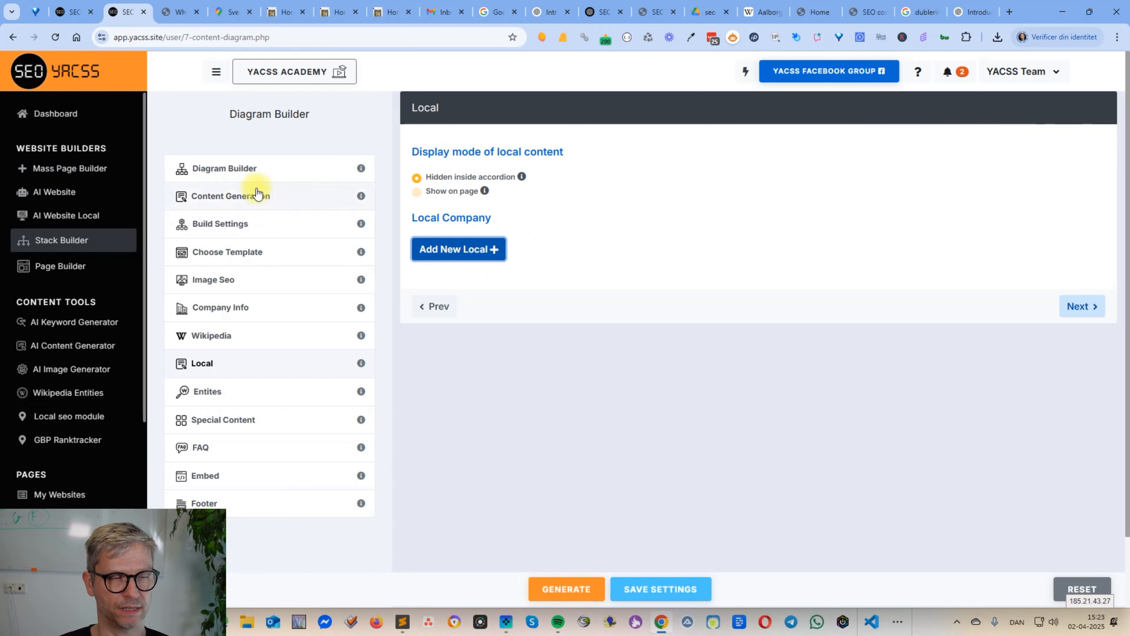
# In Mass Page Builder's Local section, toggle Show on page versus accordion and inspect the local content generator.
pyautogui.click(68, 168)
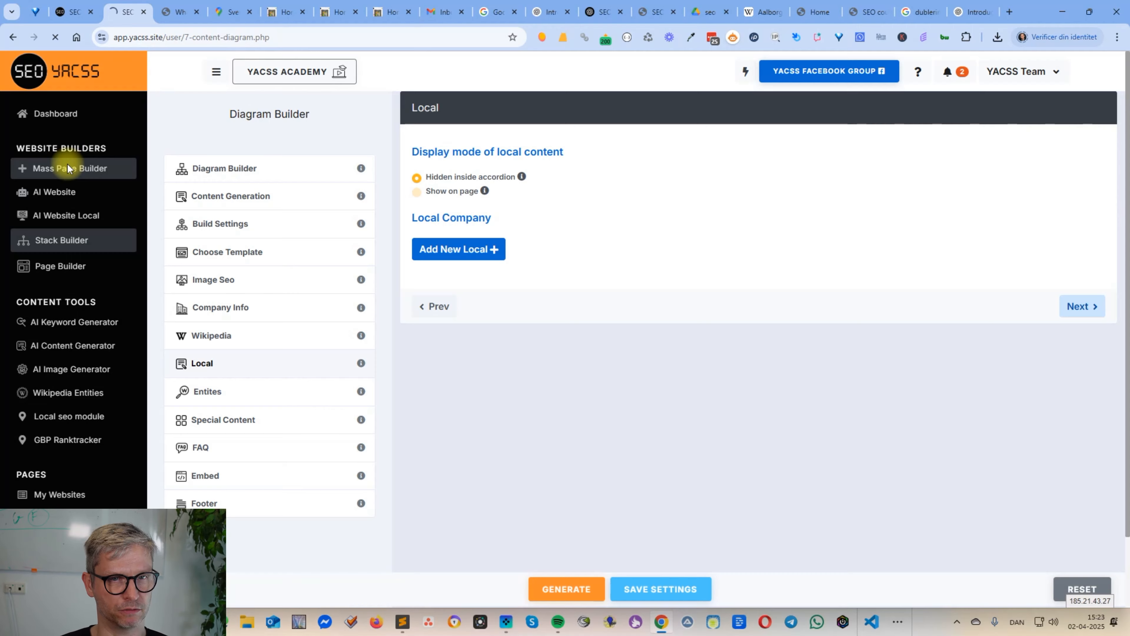
pyautogui.scroll(-5, 379, 341)
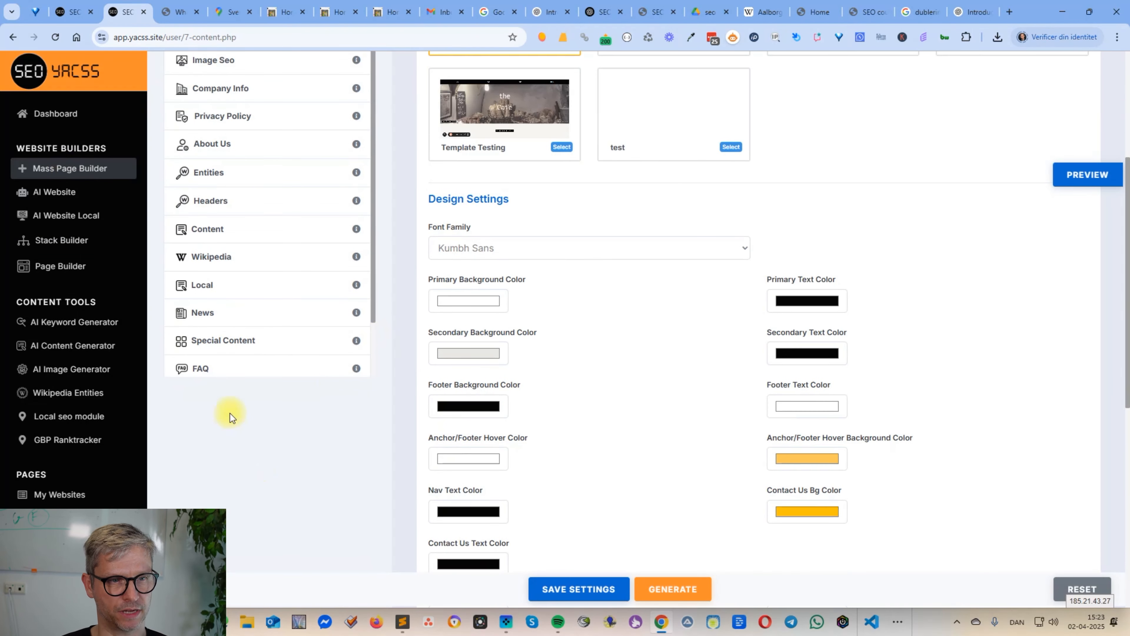
pyautogui.scroll(3, 229, 412)
pyautogui.click(244, 398)
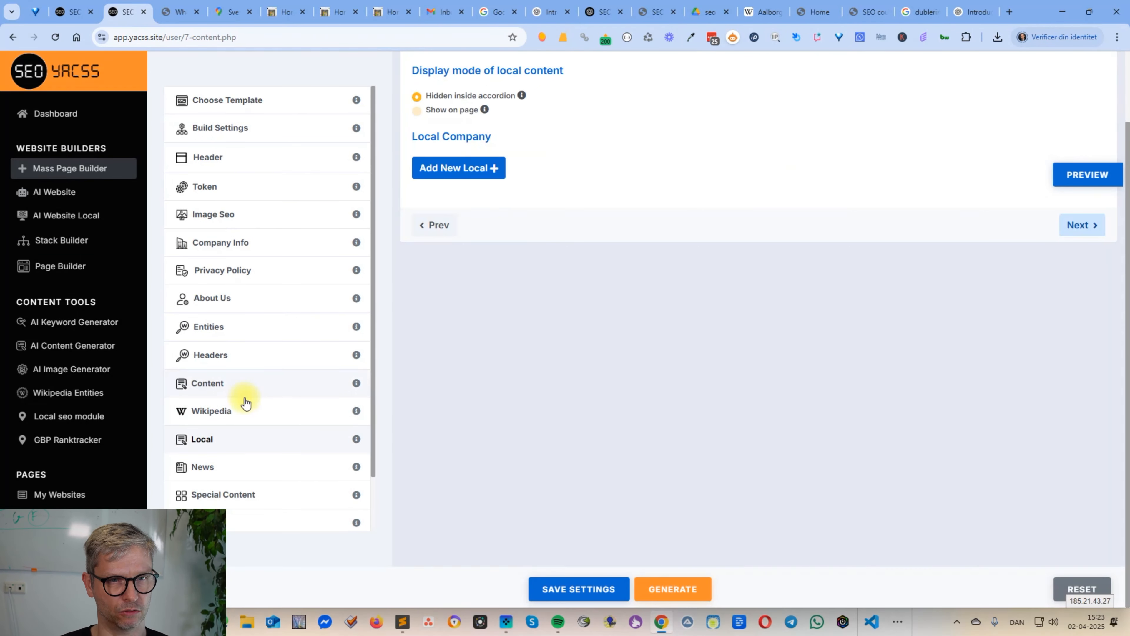
pyautogui.click(465, 114)
pyautogui.click(466, 92)
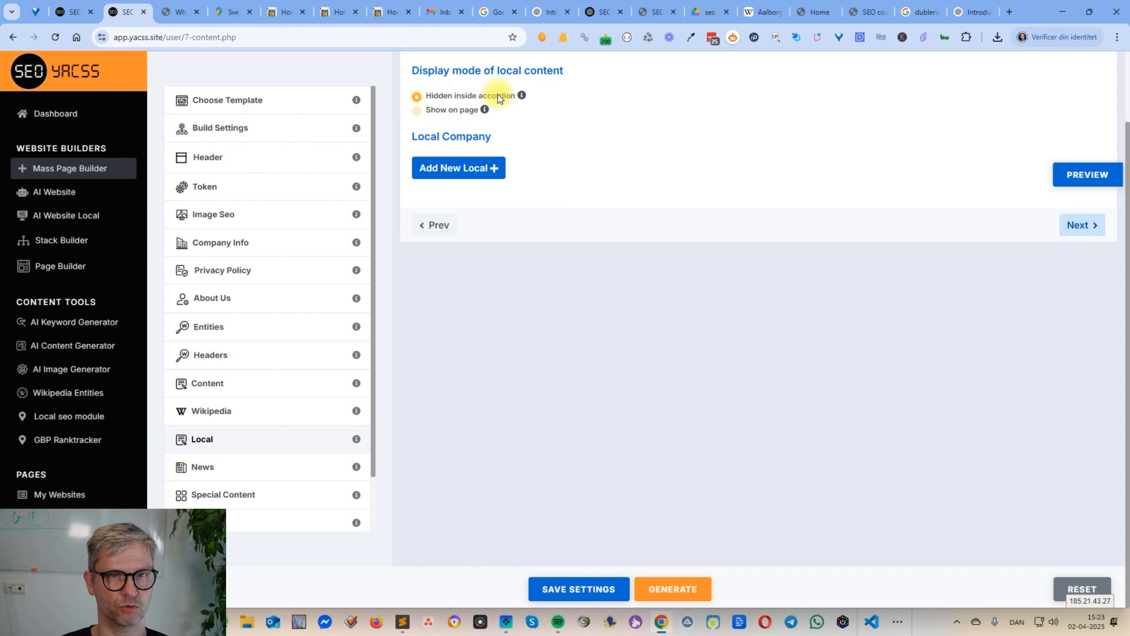
pyautogui.click(442, 108)
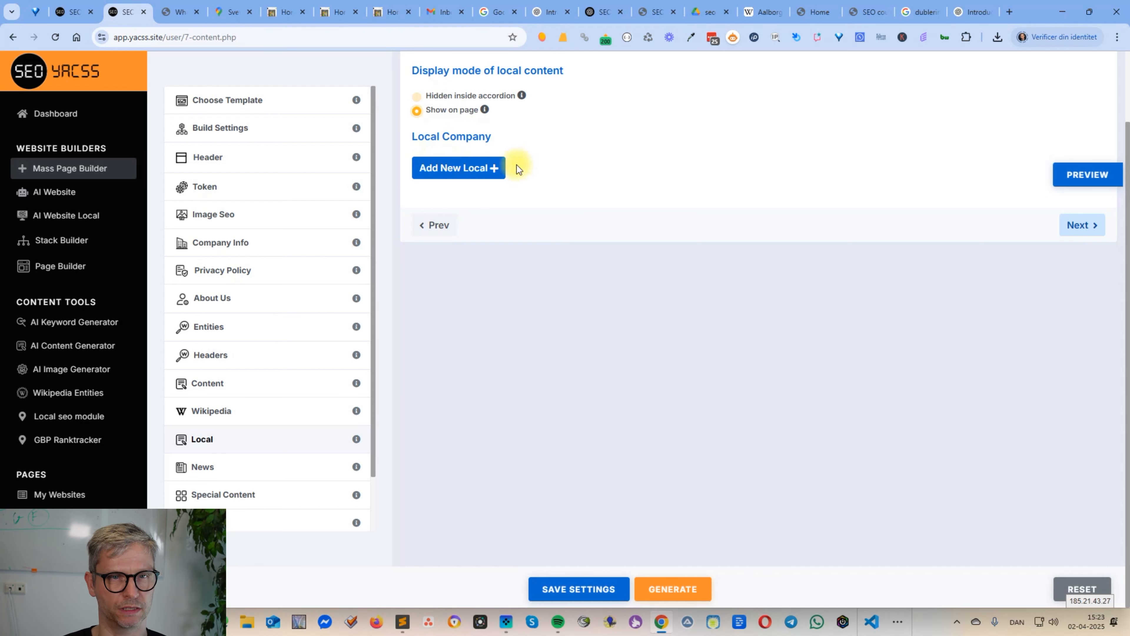
pyautogui.click(469, 165)
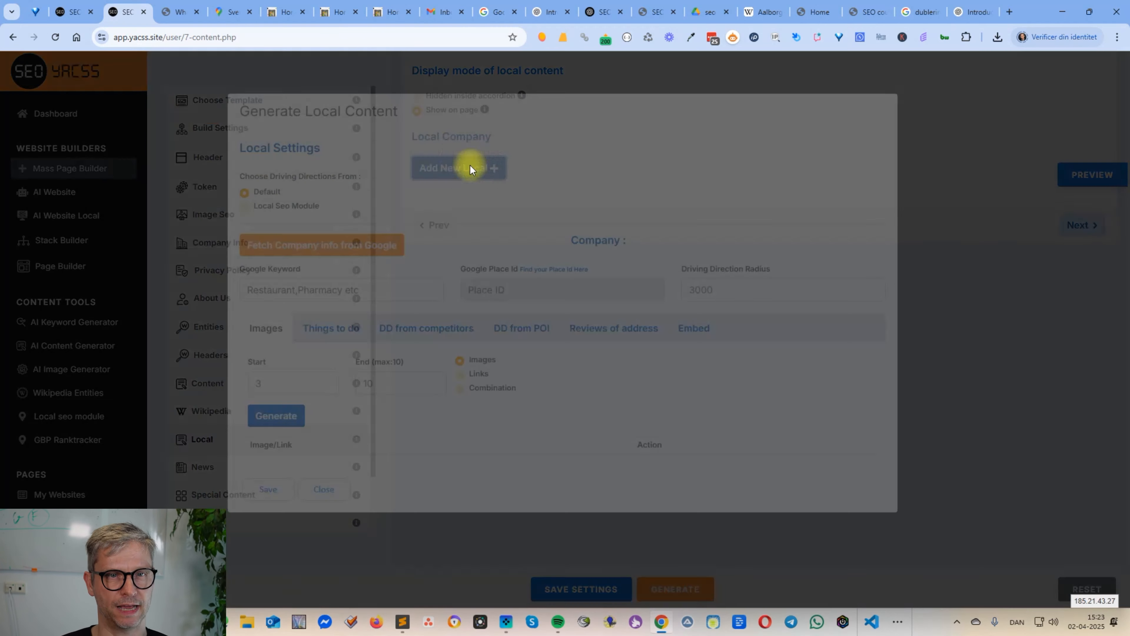
pyautogui.click(338, 506)
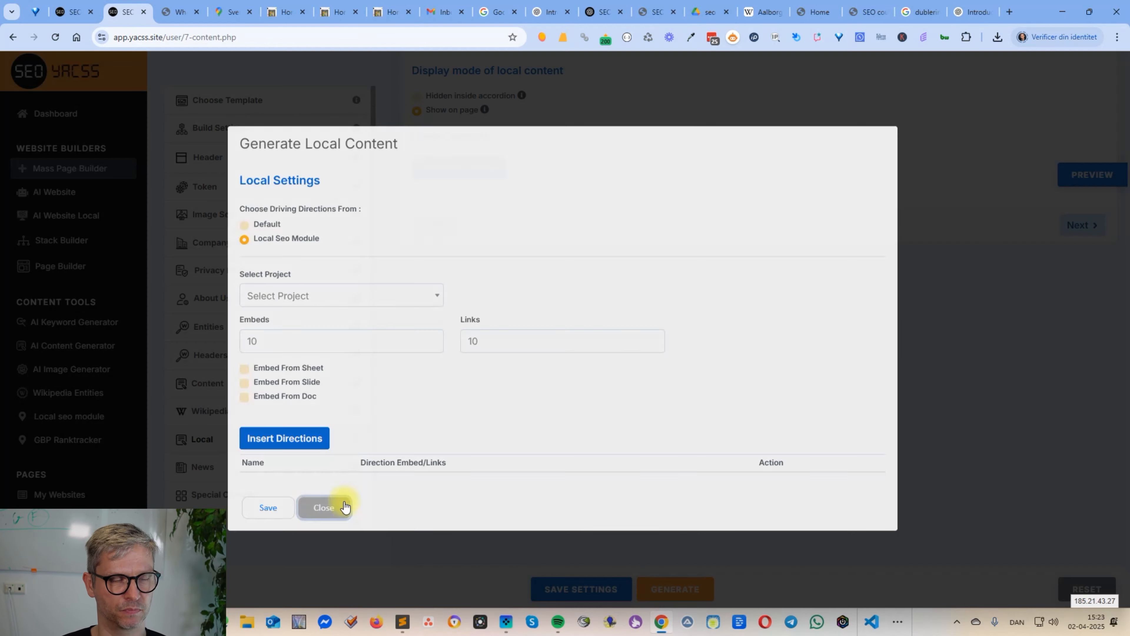
# In AI Website's Local section, take driving directions from the Local SEO Module and close the generator.
pyautogui.click(53, 189)
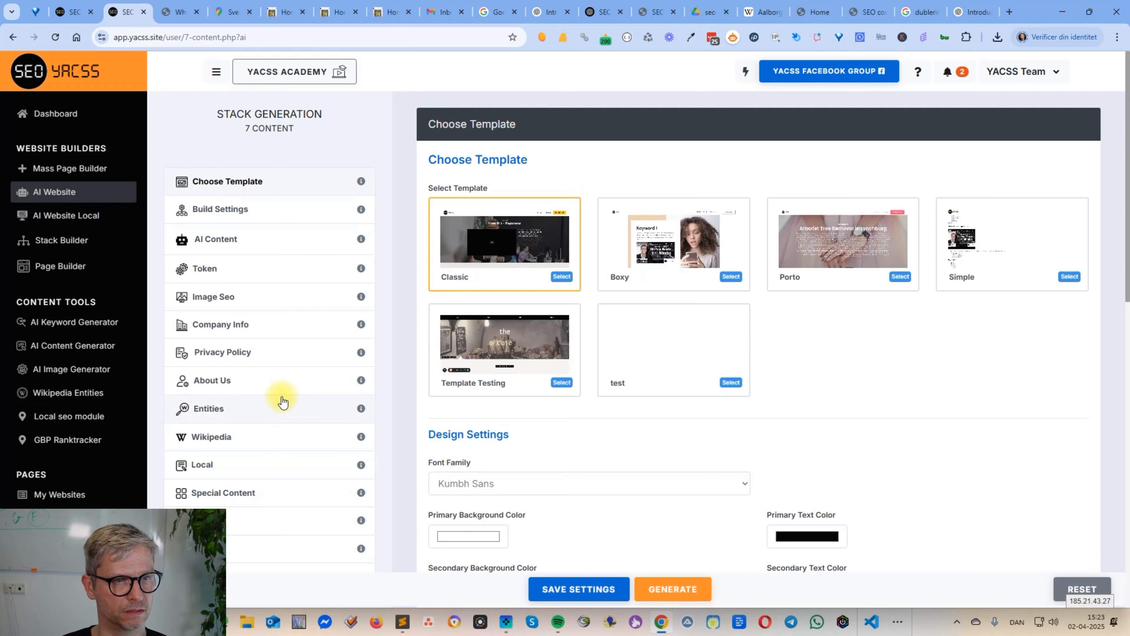
pyautogui.scroll(-5, 302, 361)
pyautogui.click(285, 227)
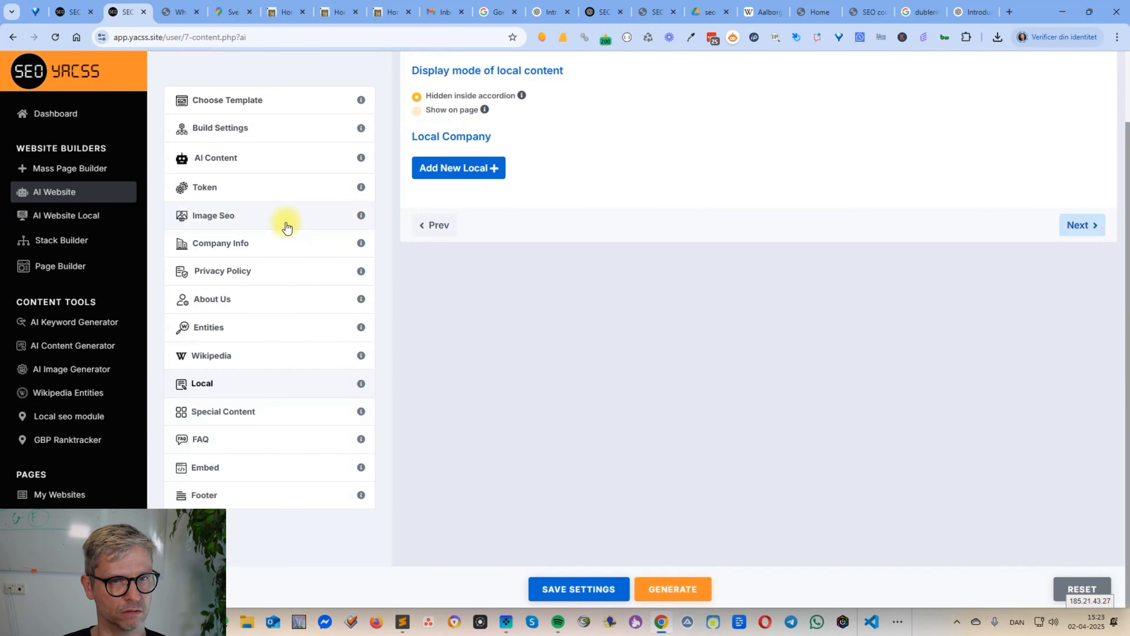
pyautogui.click(447, 168)
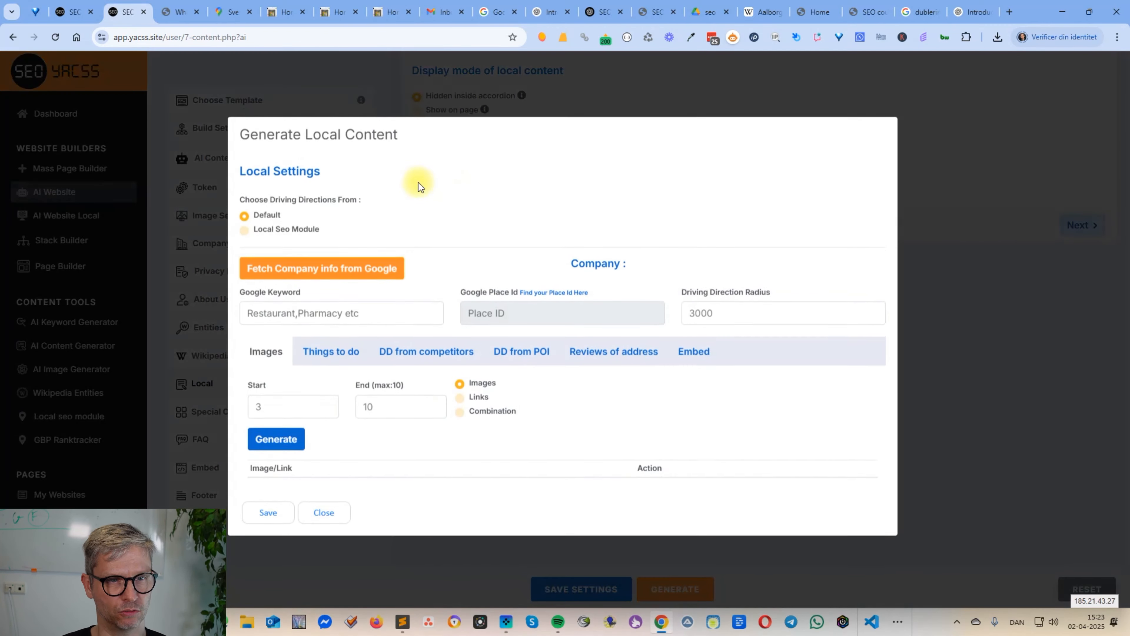
pyautogui.click(300, 243)
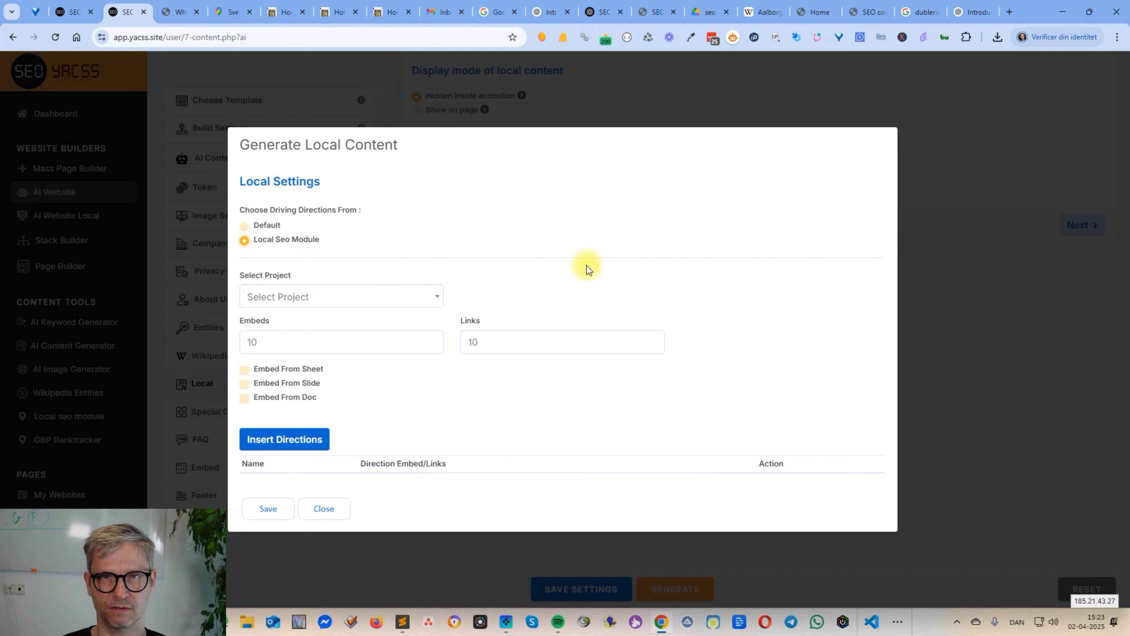
pyautogui.click(324, 508)
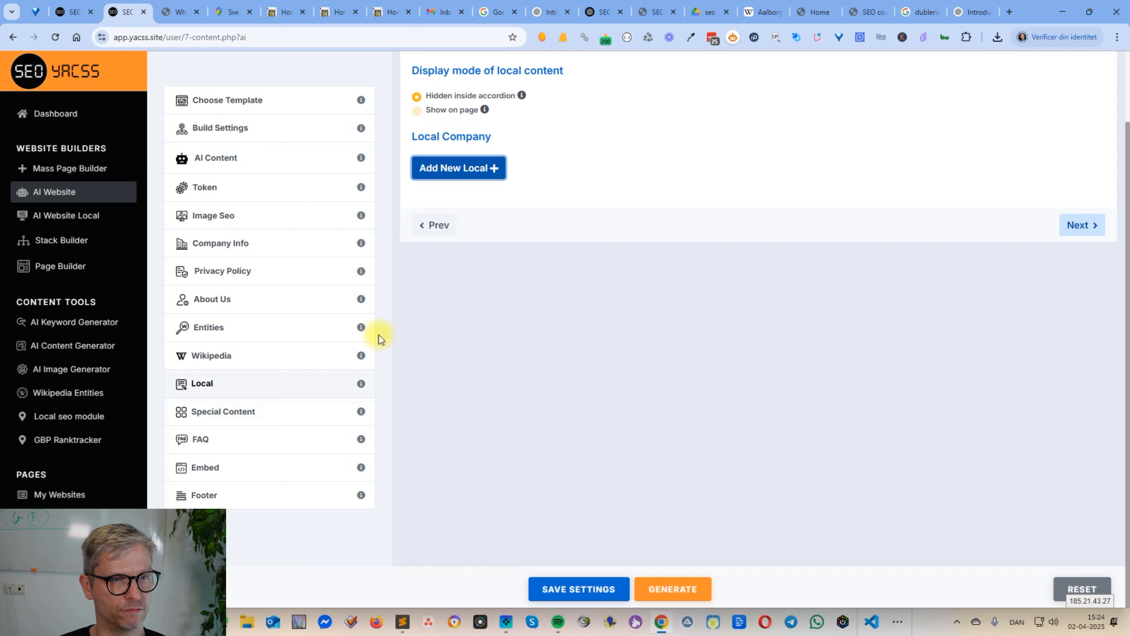